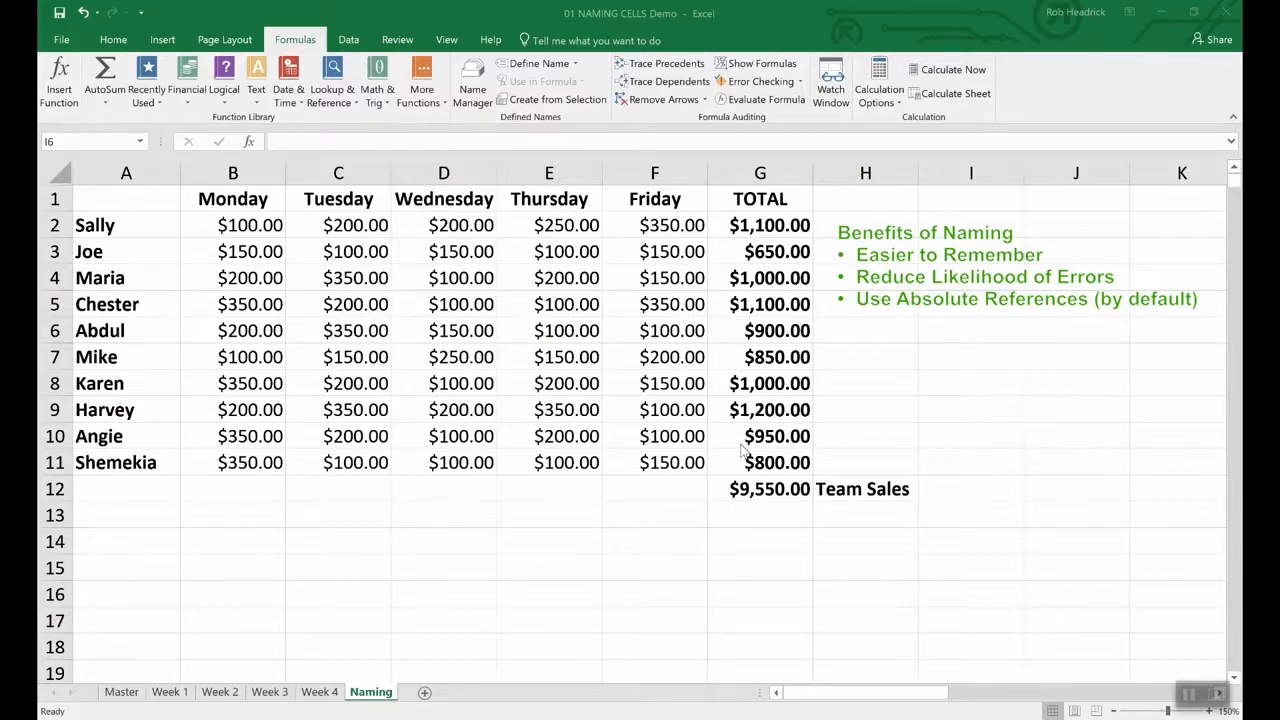
# - Define the name Team_Sales for cell G12, which holds the $9,550.00 team total
pyautogui.click(770, 490)
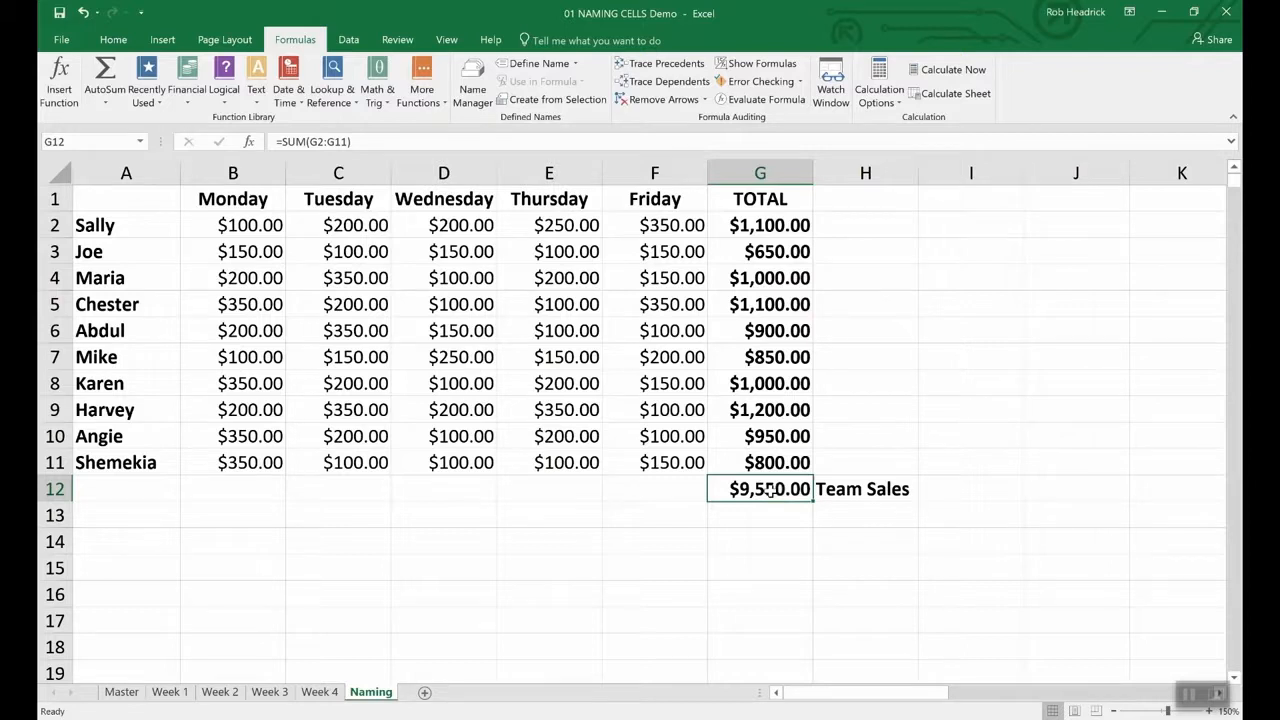
pyautogui.rightClick(770, 490)
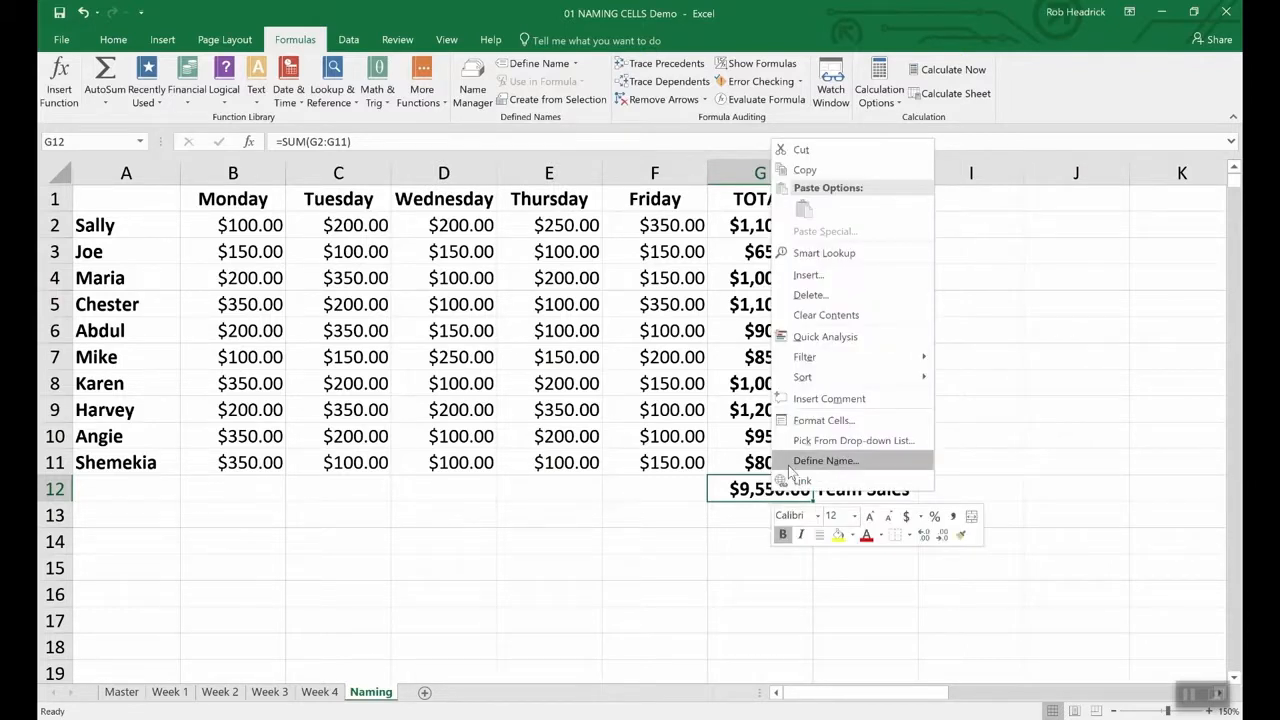
pyautogui.click(804, 462)
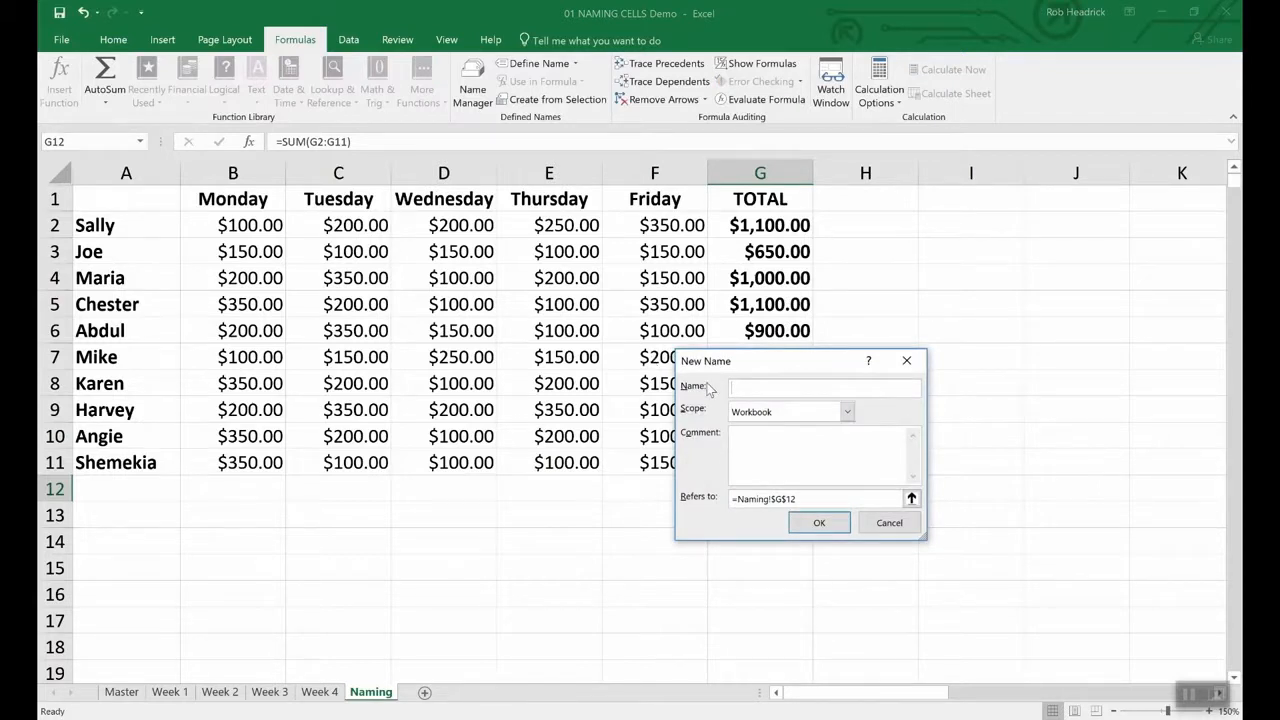
pyautogui.write('Team_Sales')
pyautogui.click(838, 524)
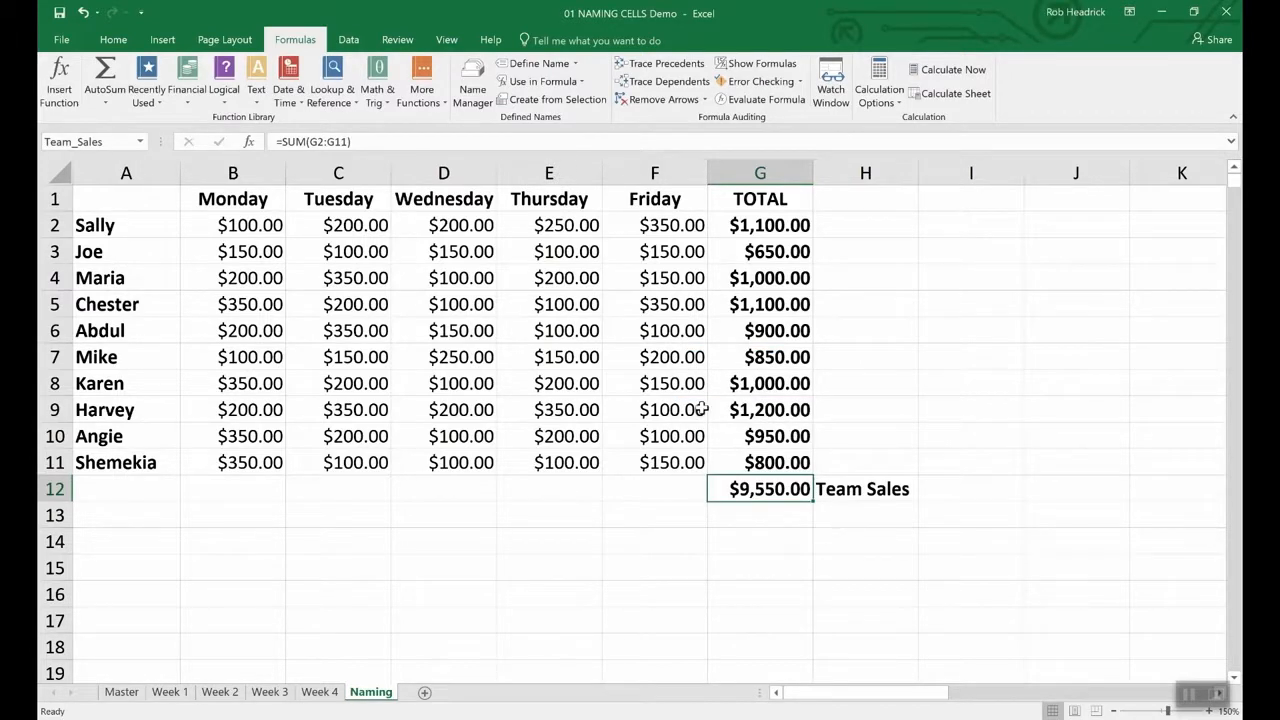
pyautogui.click(111, 142)
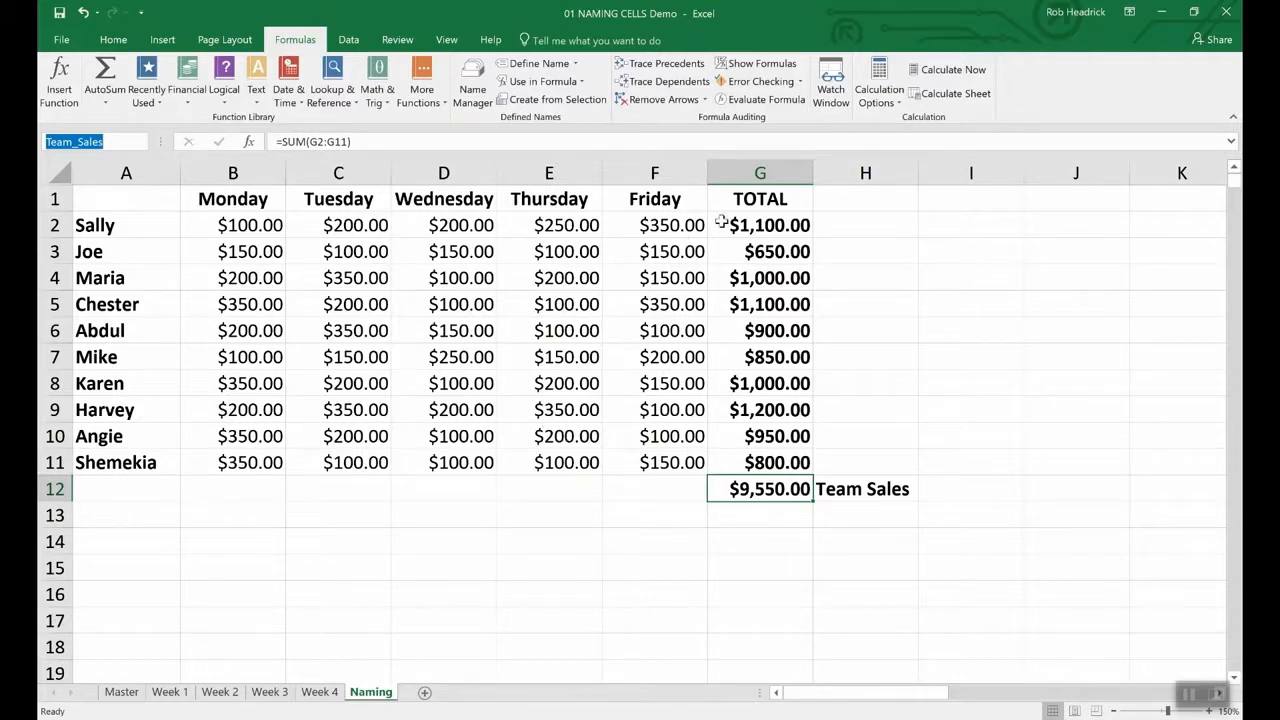
# - Select the individual totals G2:G11 and name the range Rep_Sales through the Name Box
pyautogui.click(776, 225)
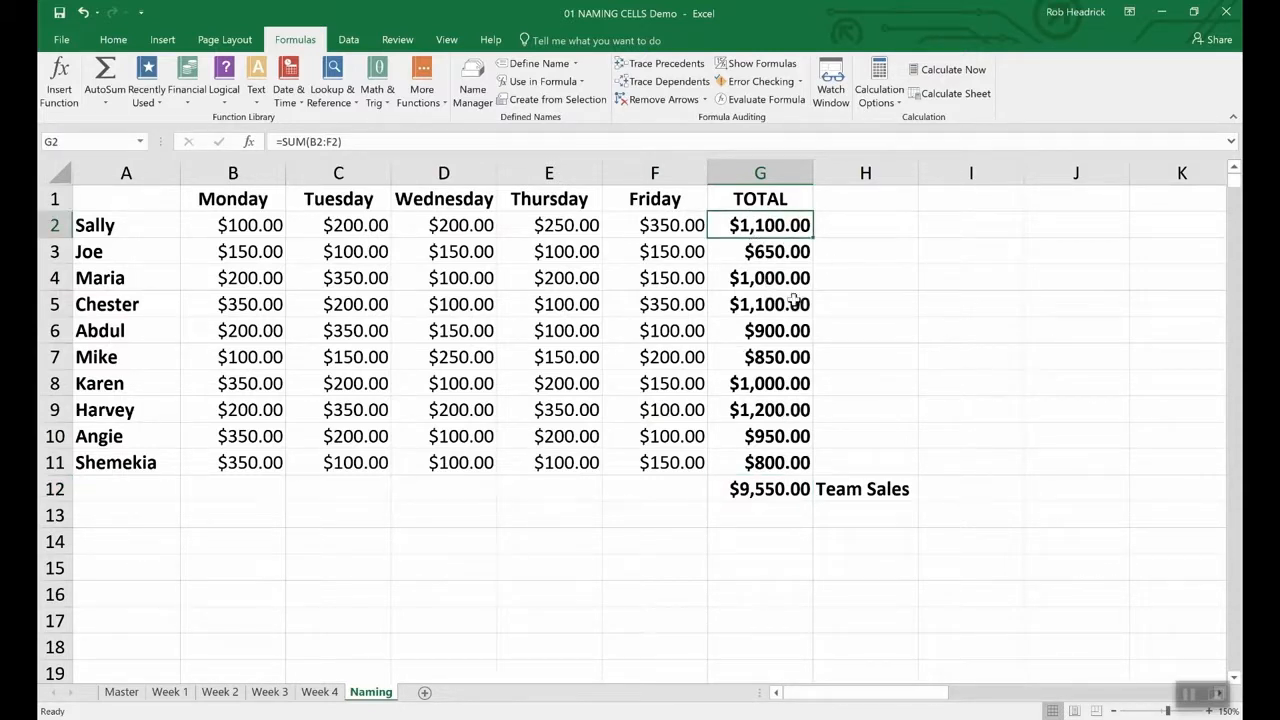
pyautogui.click(851, 277)
pyautogui.moveTo(751, 224); pyautogui.dragTo(736, 465)
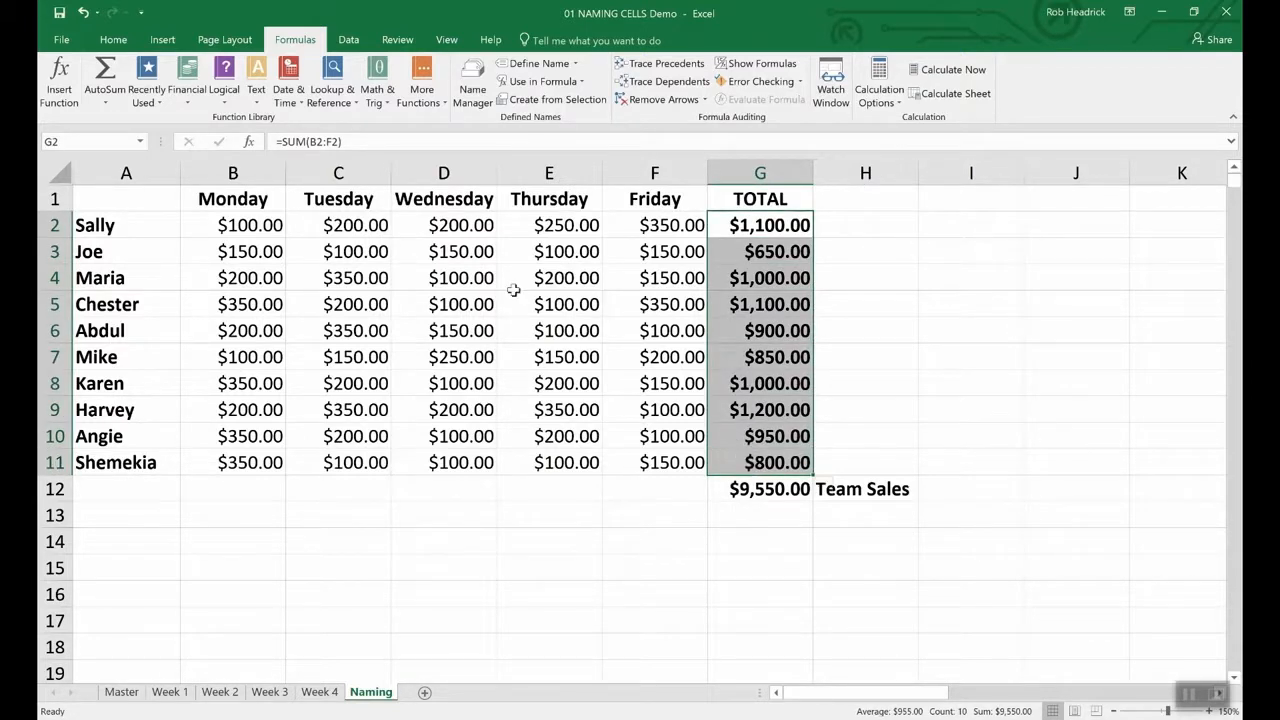
pyautogui.click(99, 141)
pyautogui.write('Rep_Sales')
pyautogui.press('Return')
pyautogui.click(757, 517)
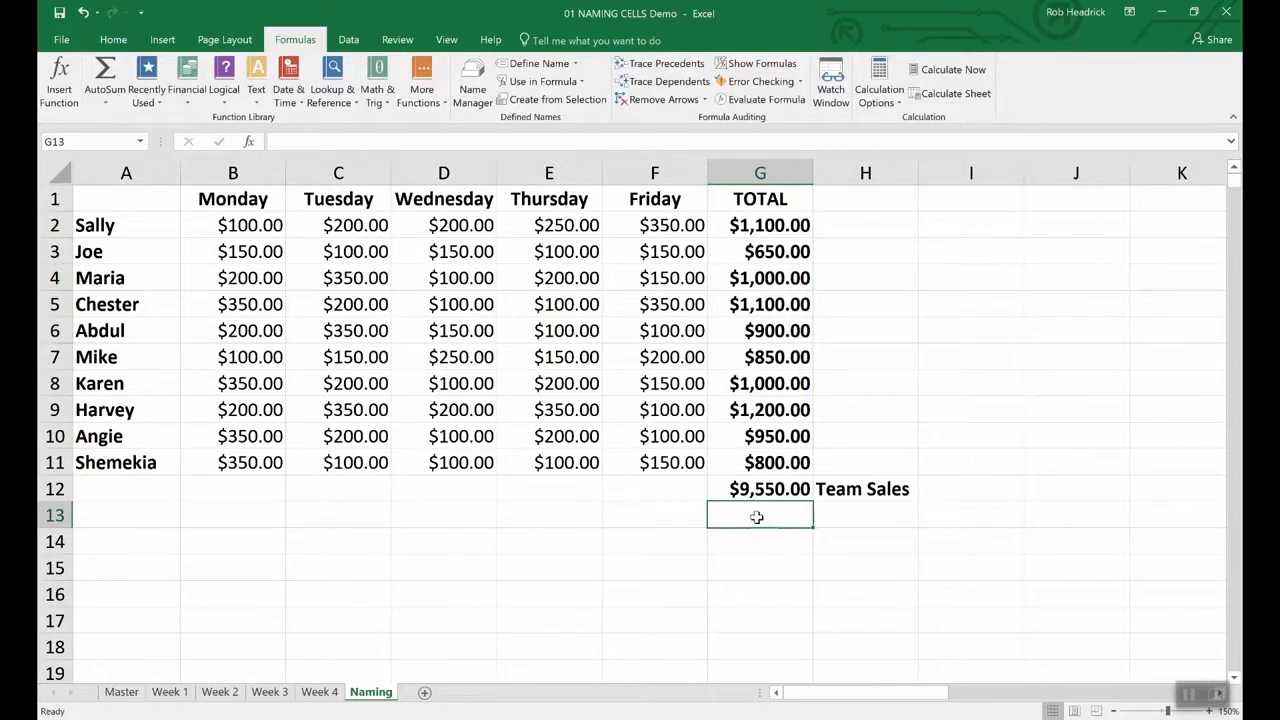
# - Enter =Sum(Rep_Sales in G13, choosing Rep_Sales from the autocomplete list
pyautogui.write('=')
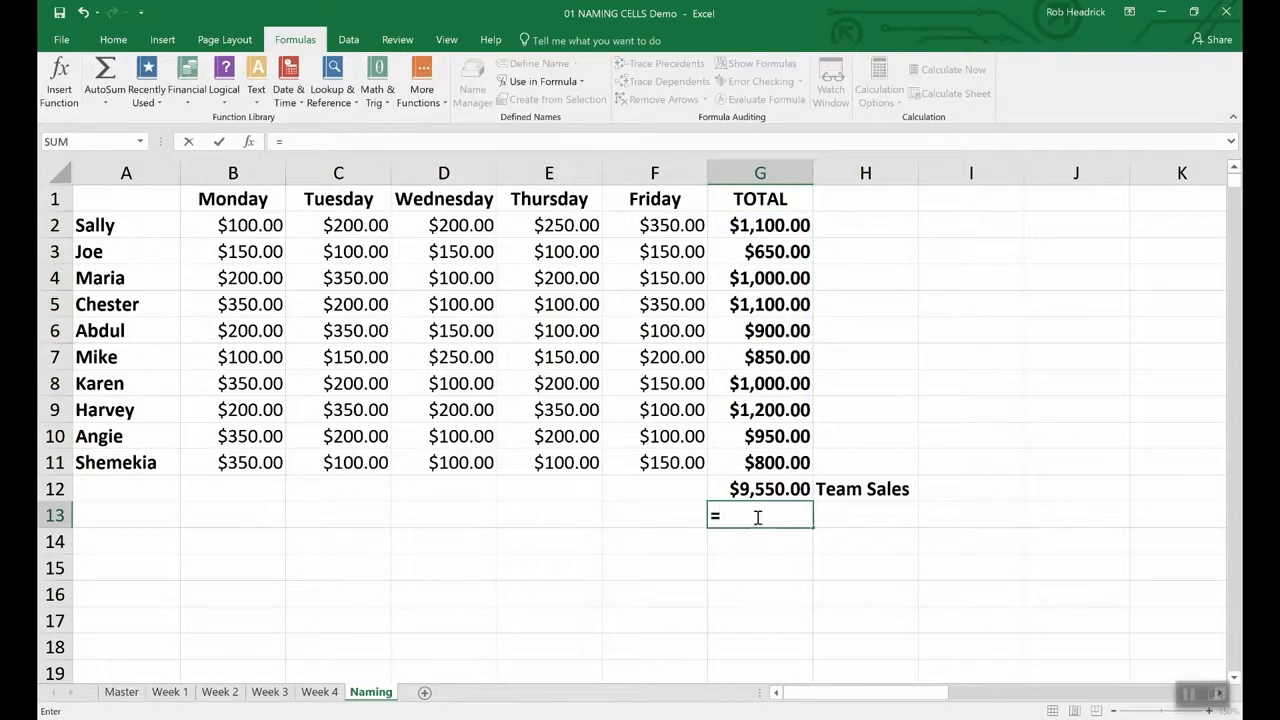
pyautogui.write('(')
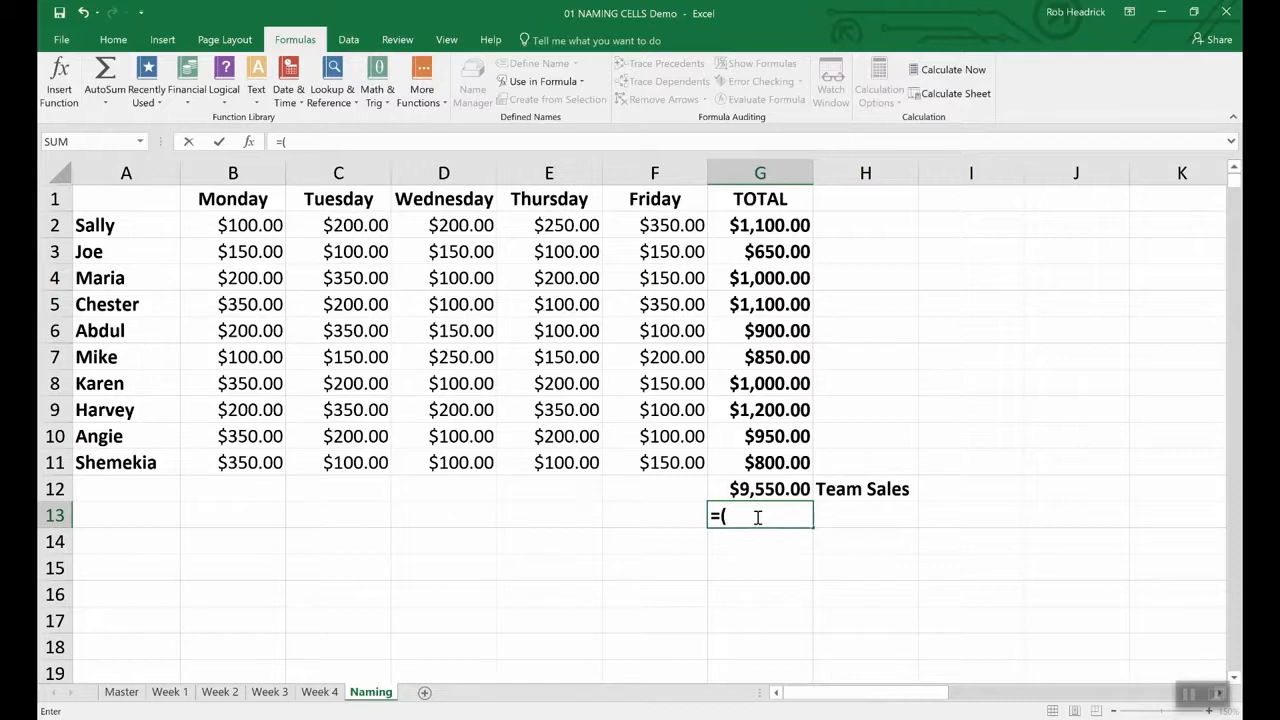
pyautogui.press('Left')
pyautogui.write('Sum')
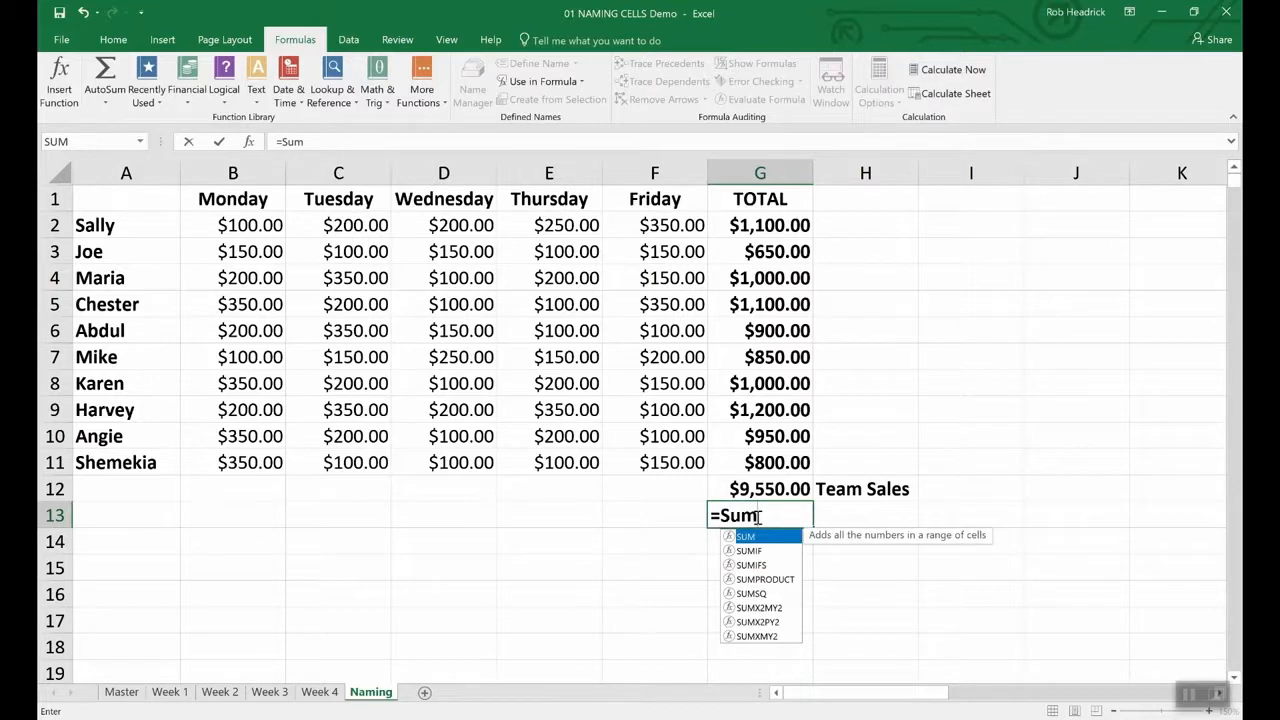
pyautogui.press('Delete')
pyautogui.write('(Re')
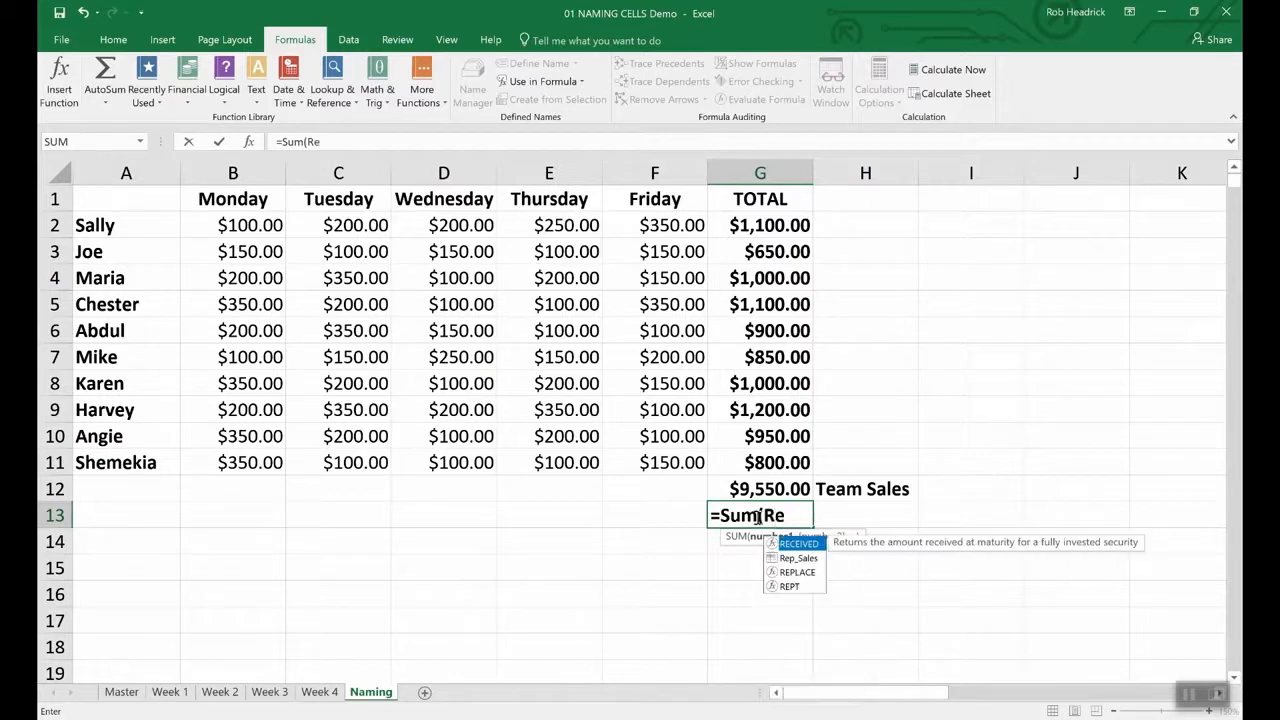
pyautogui.write('p')
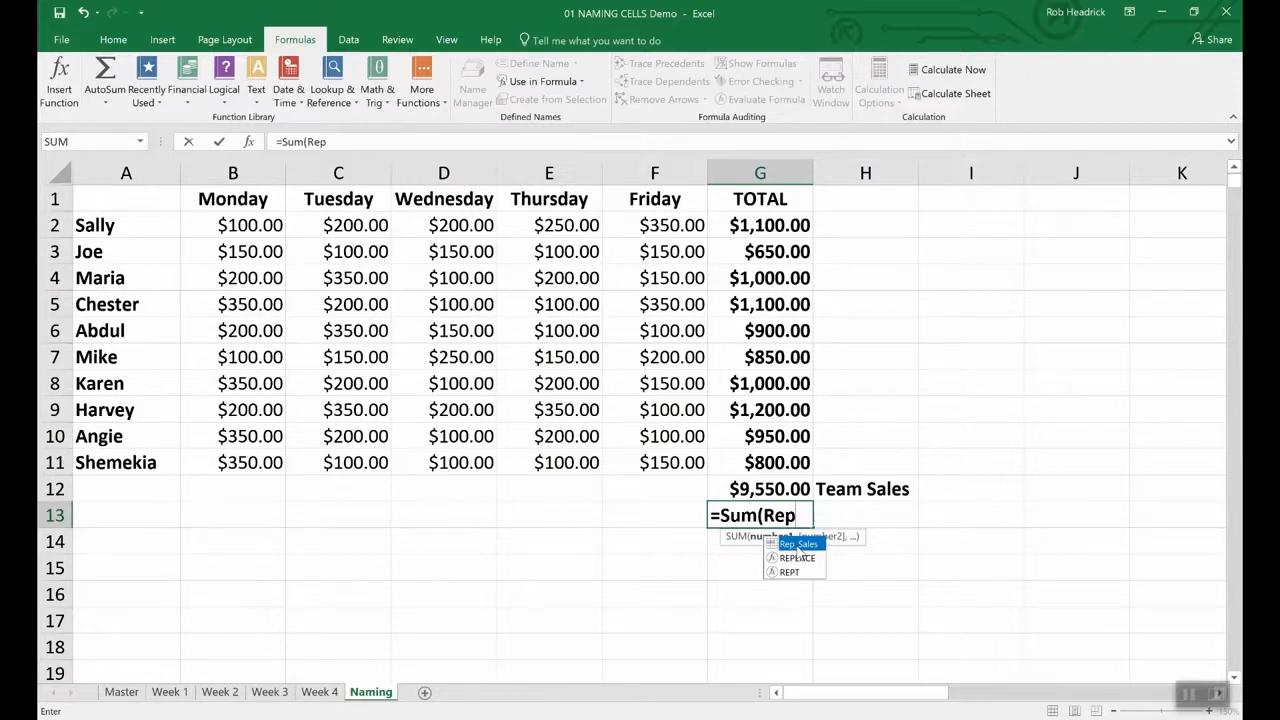
pyautogui.doubleClick(797, 545)
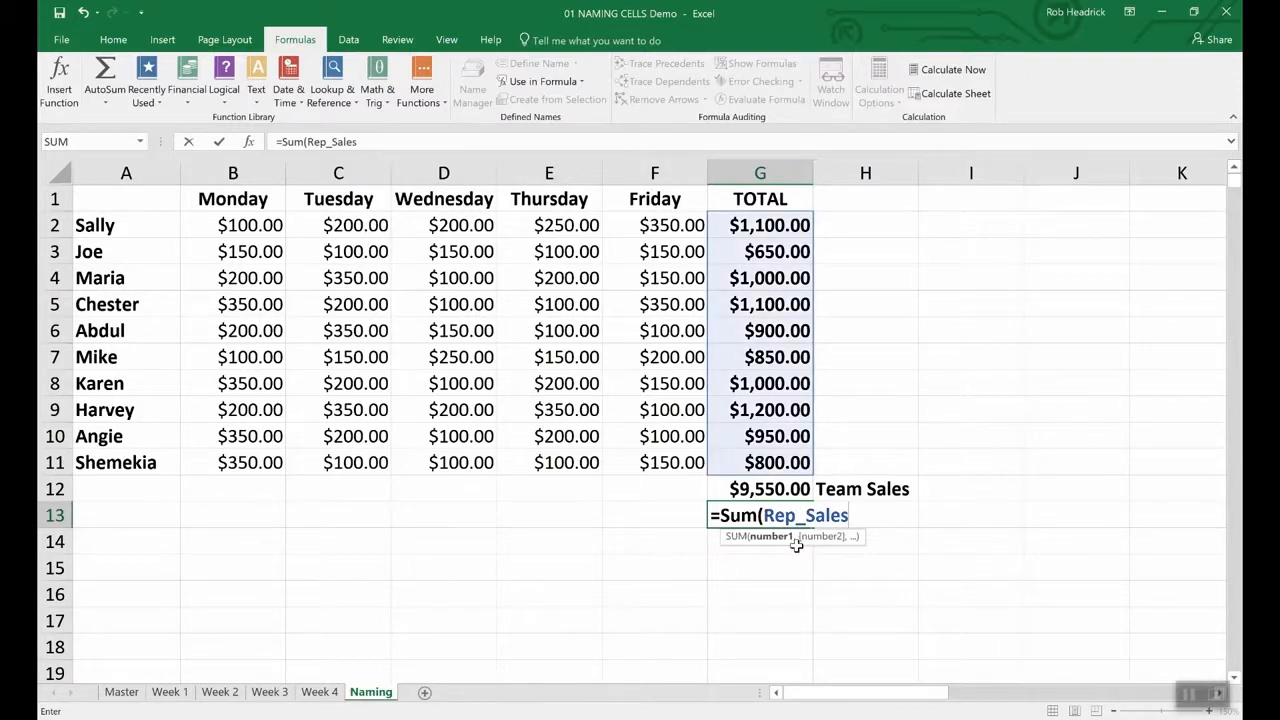
pyautogui.press('Return')
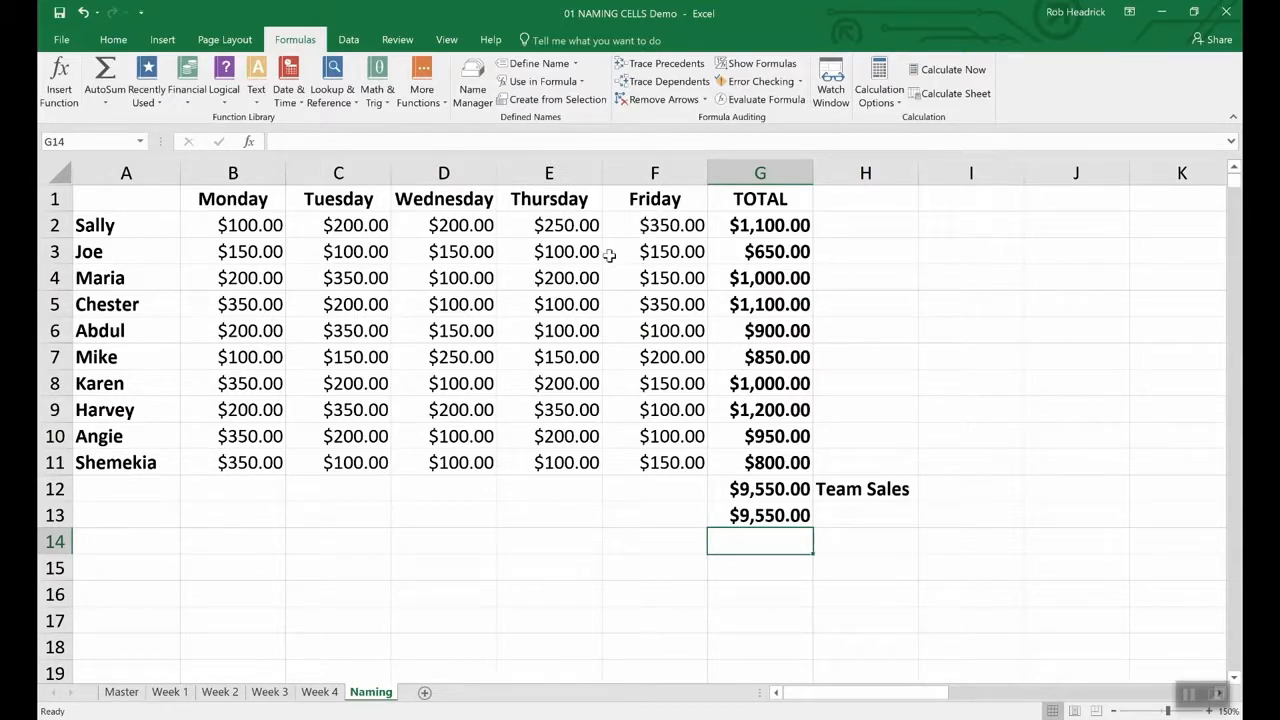
# - Open Name Manager to review the defined names
pyautogui.click(474, 82)
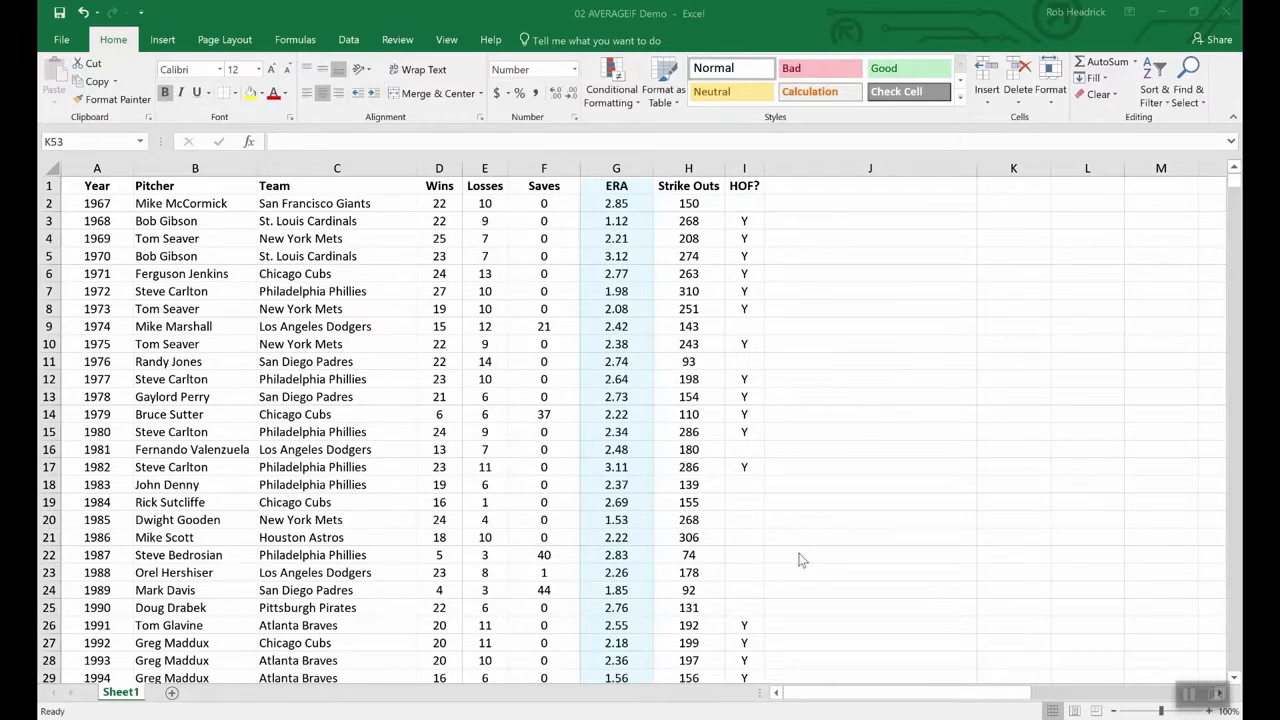
# - Enter =averageif(wins,">19",era) in K53 to average ERA of 20+ game winners
pyautogui.scroll(-20, 823, 574)
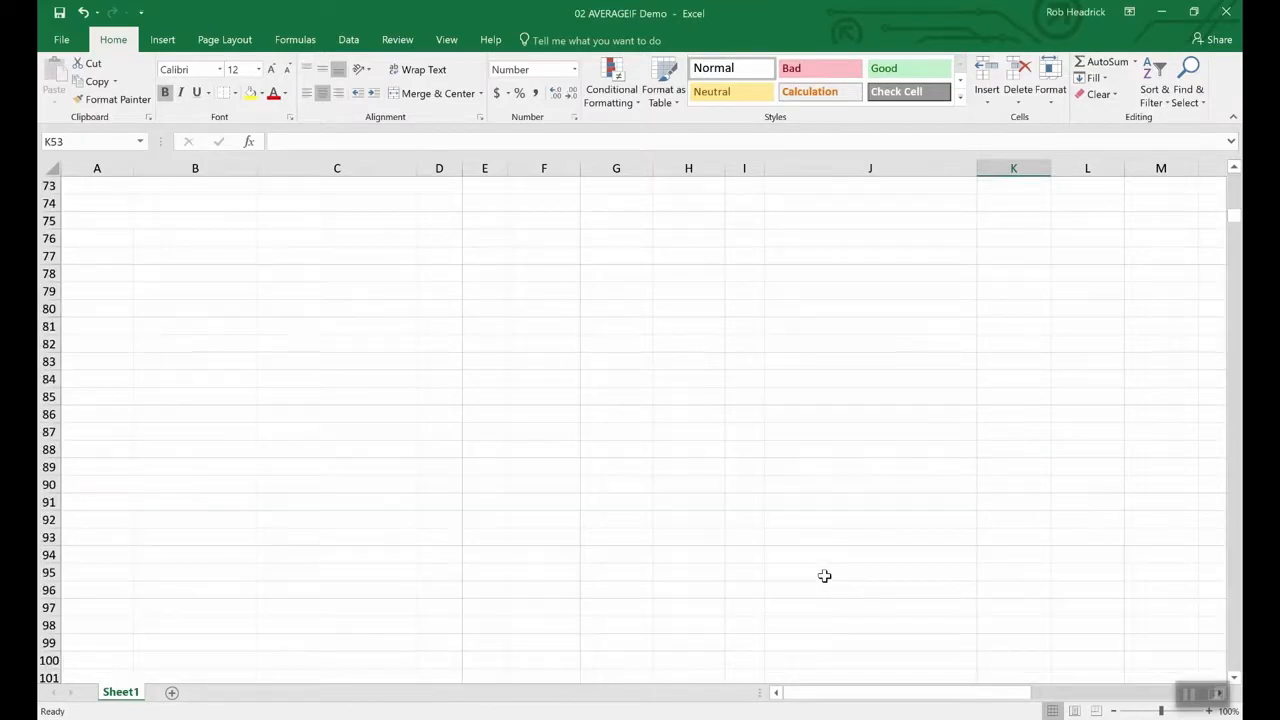
pyautogui.scroll(12, 824, 576)
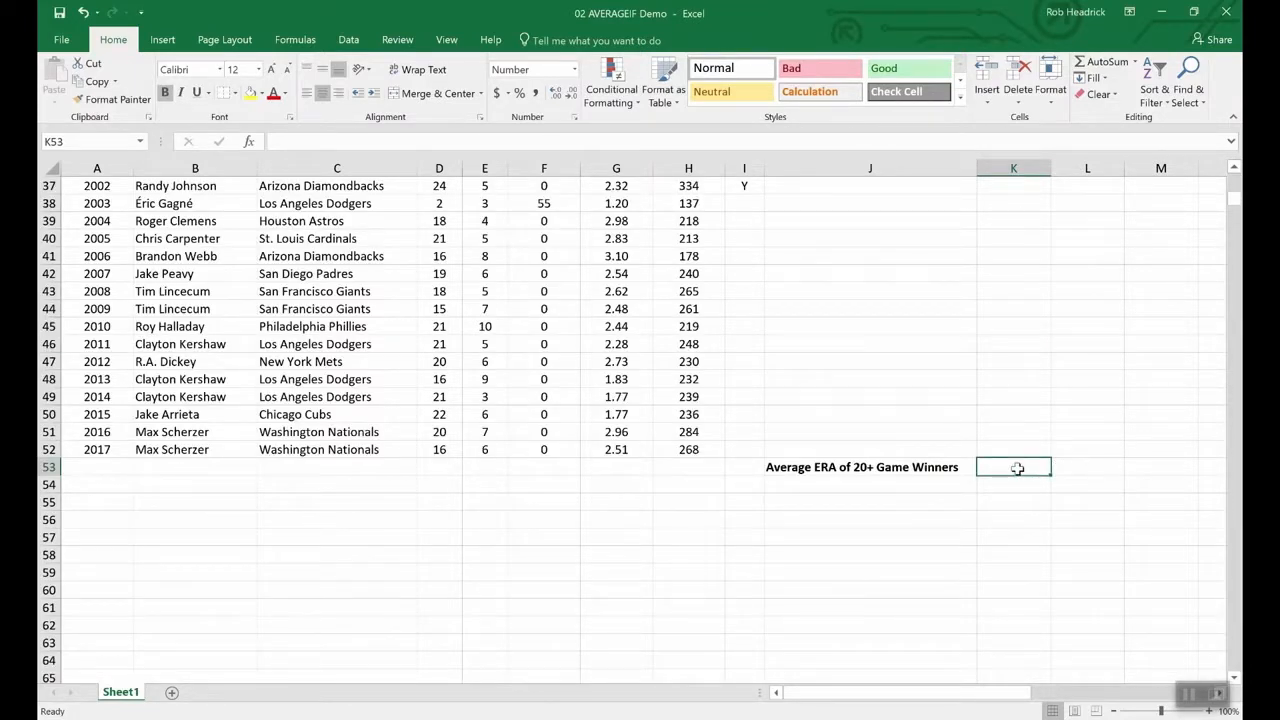
pyautogui.write('=')
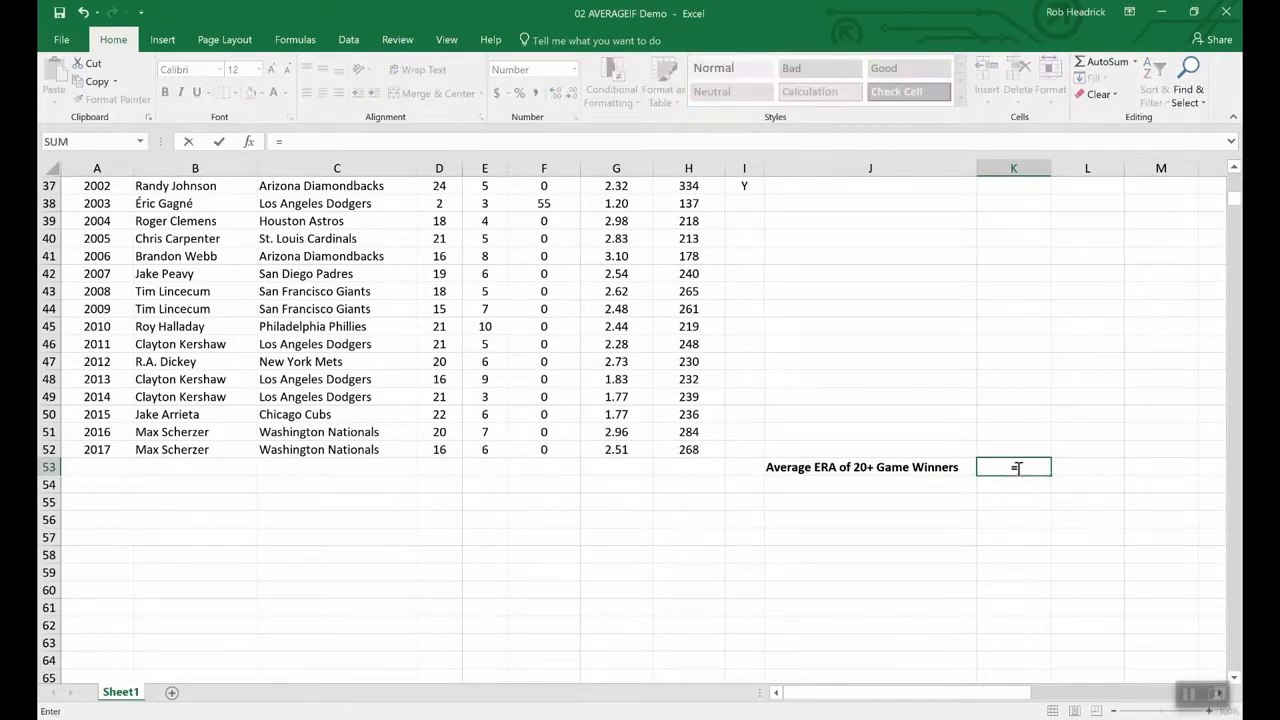
pyautogui.write('average')
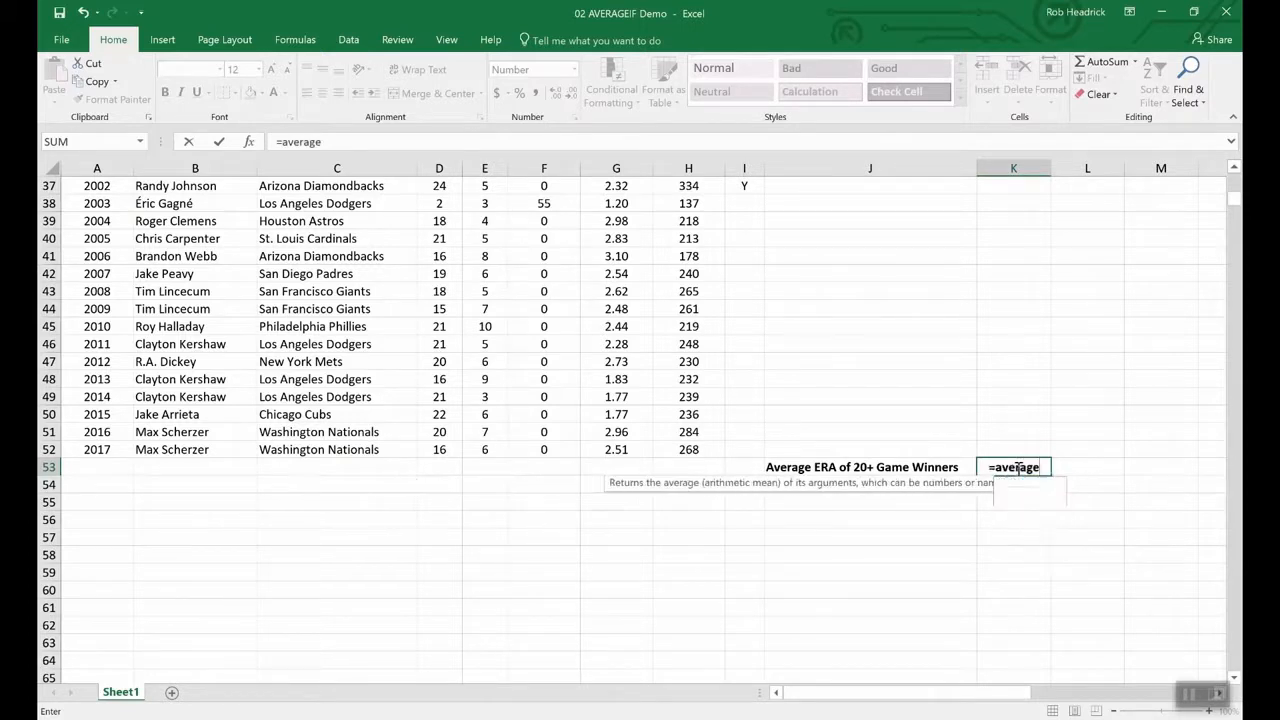
pyautogui.write('if(')
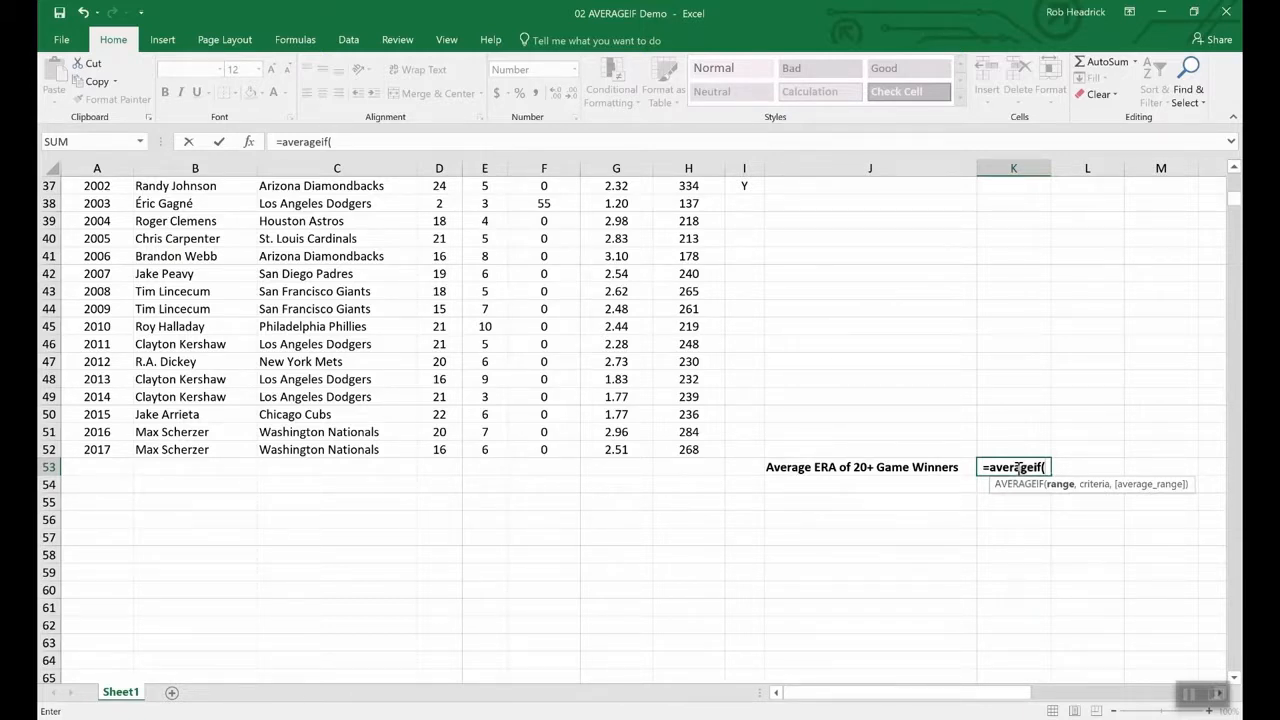
pyautogui.write('win')
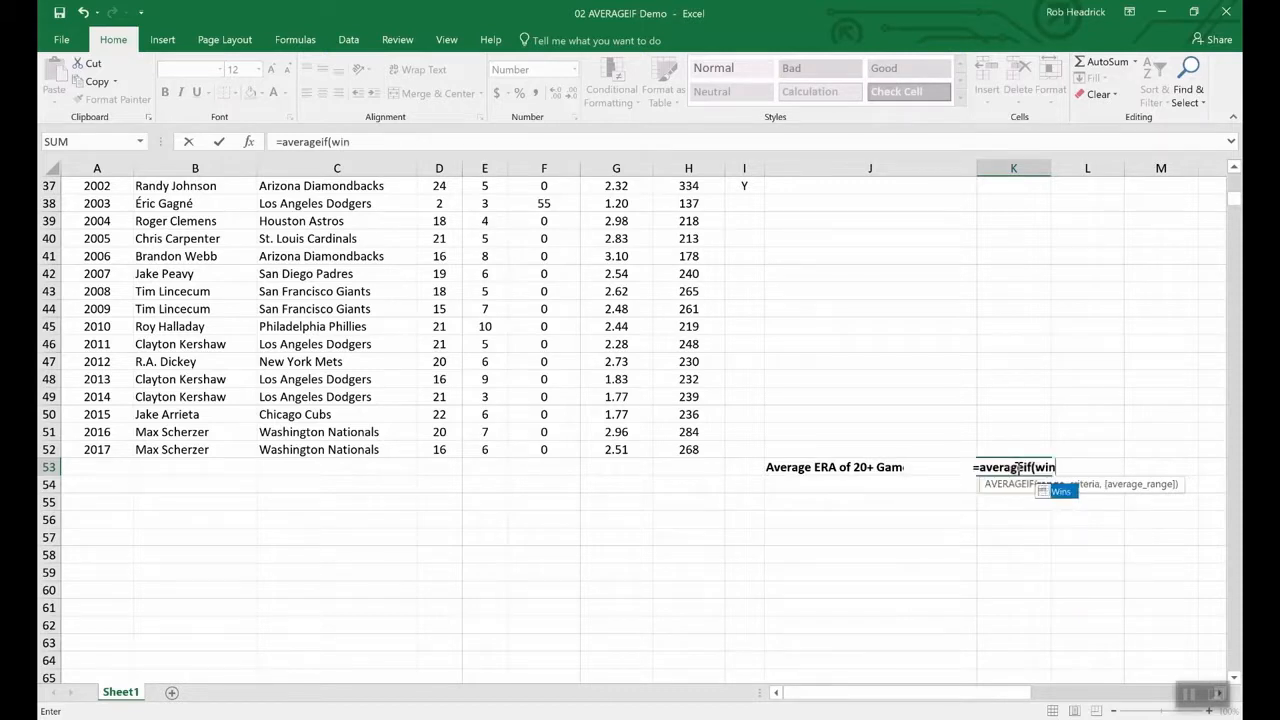
pyautogui.write('s,')
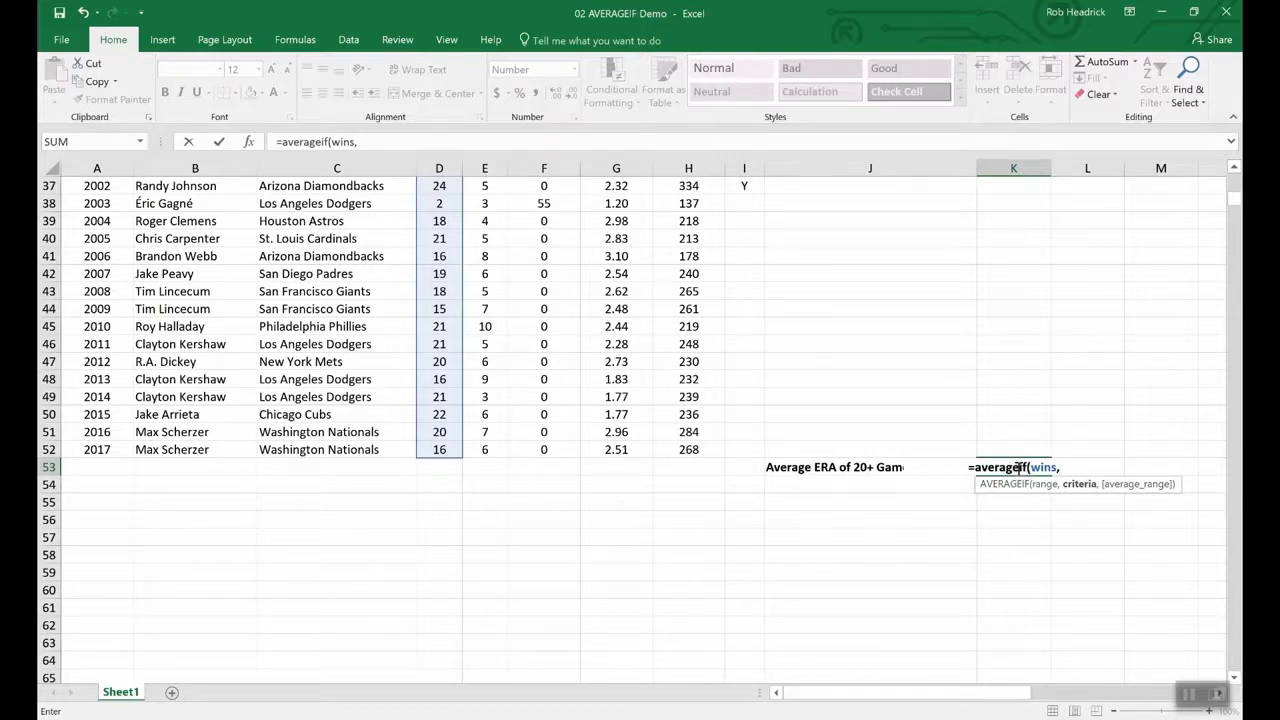
pyautogui.write('"')
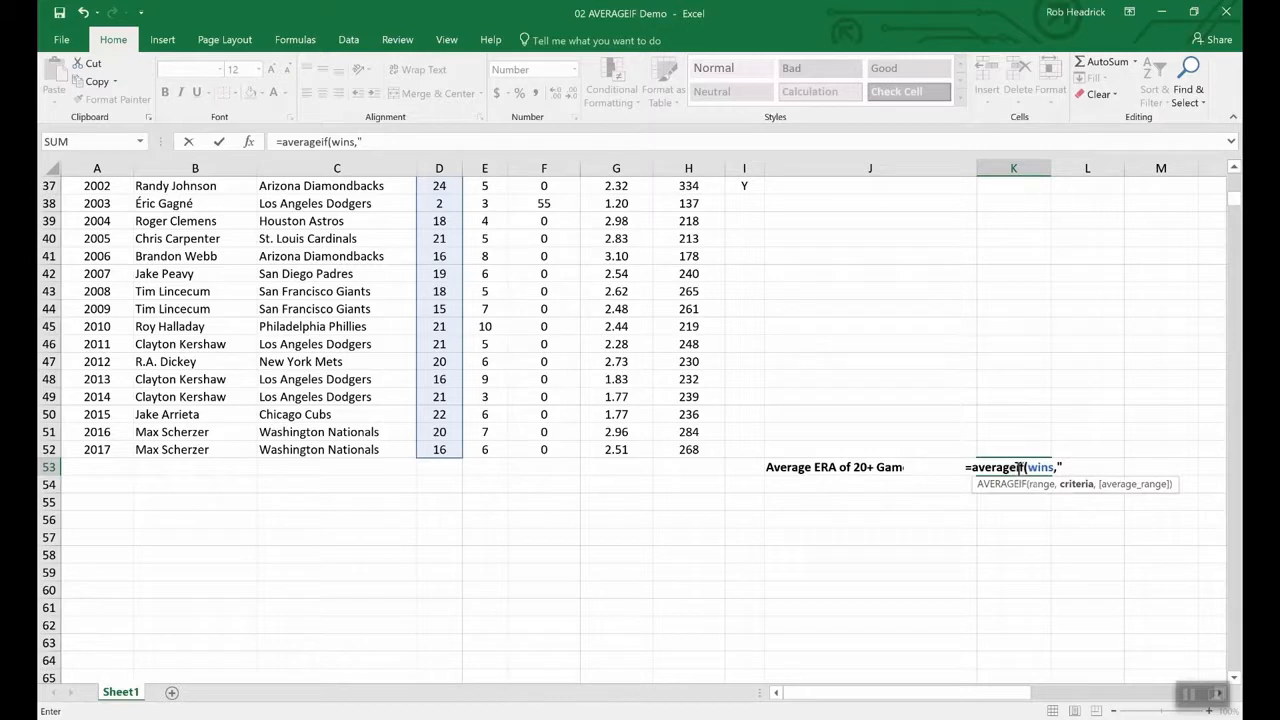
pyautogui.write('>19')
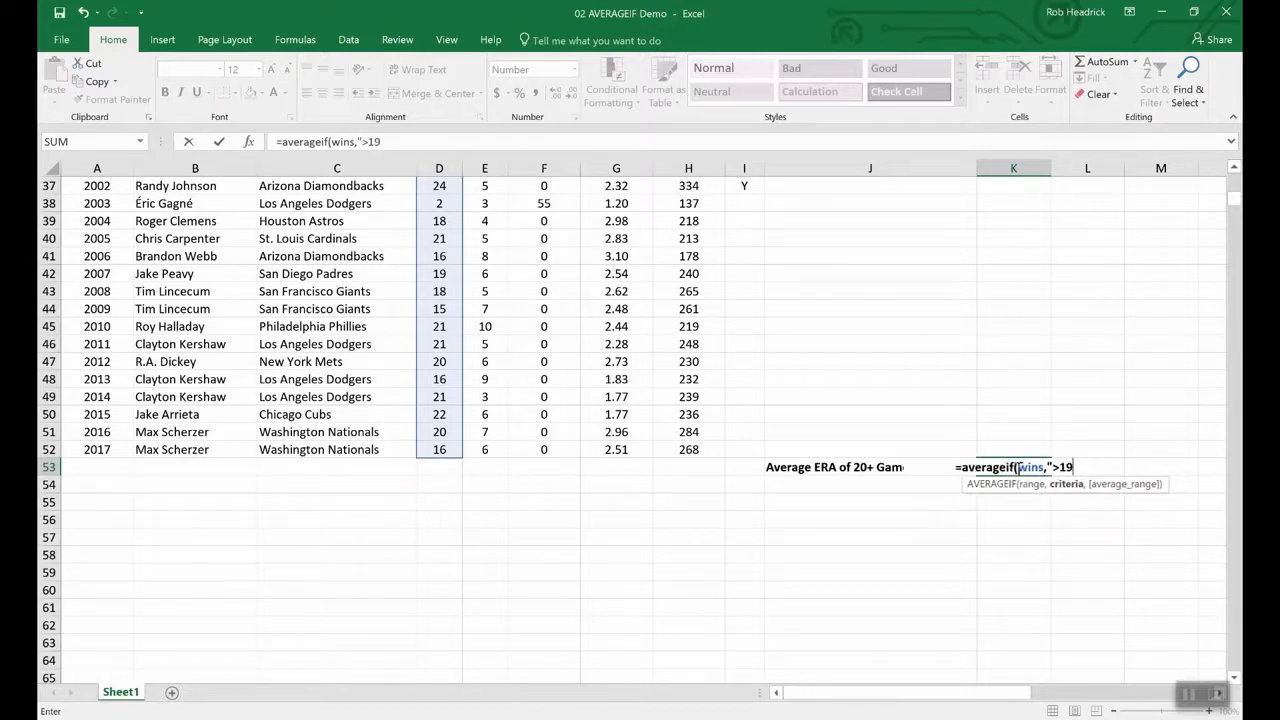
pyautogui.write('",')
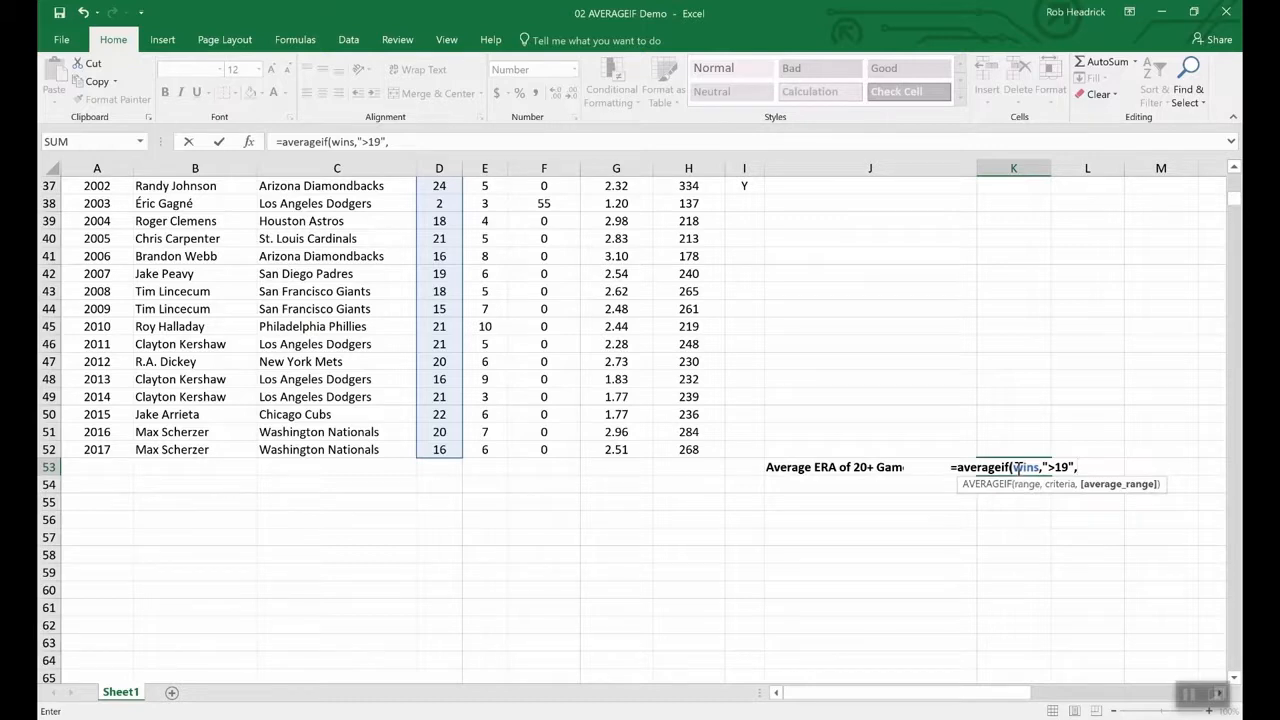
pyautogui.write('era')
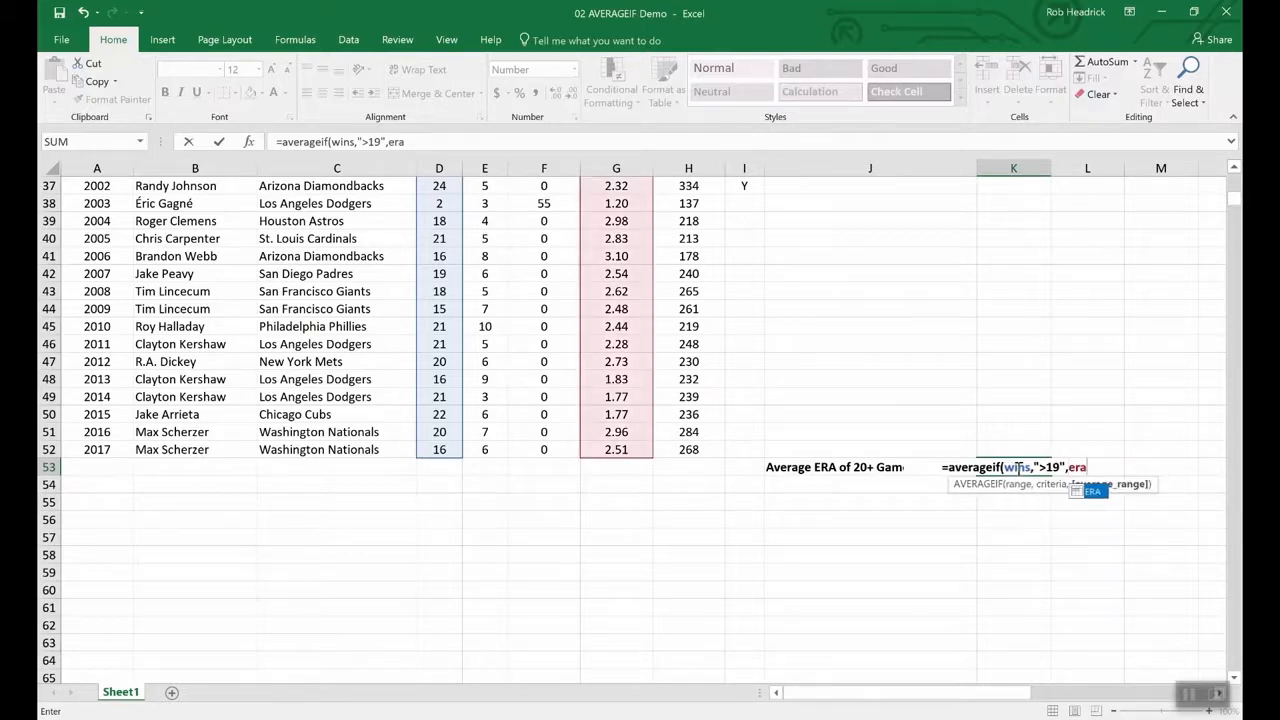
pyautogui.press('Return')
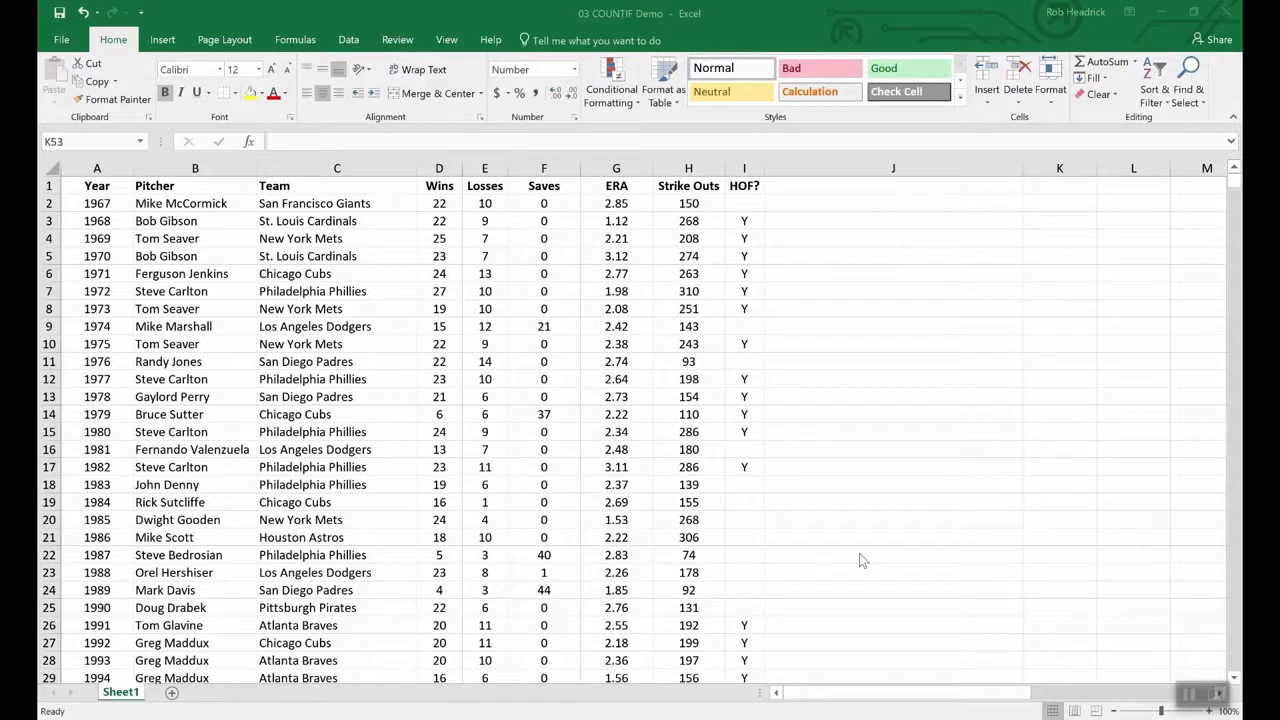
# - Enter =COUNTIF(team,"Philadelphia Phillies") in K53 to count Phillies Cy Young winners
pyautogui.scroll(-16, 862, 557)
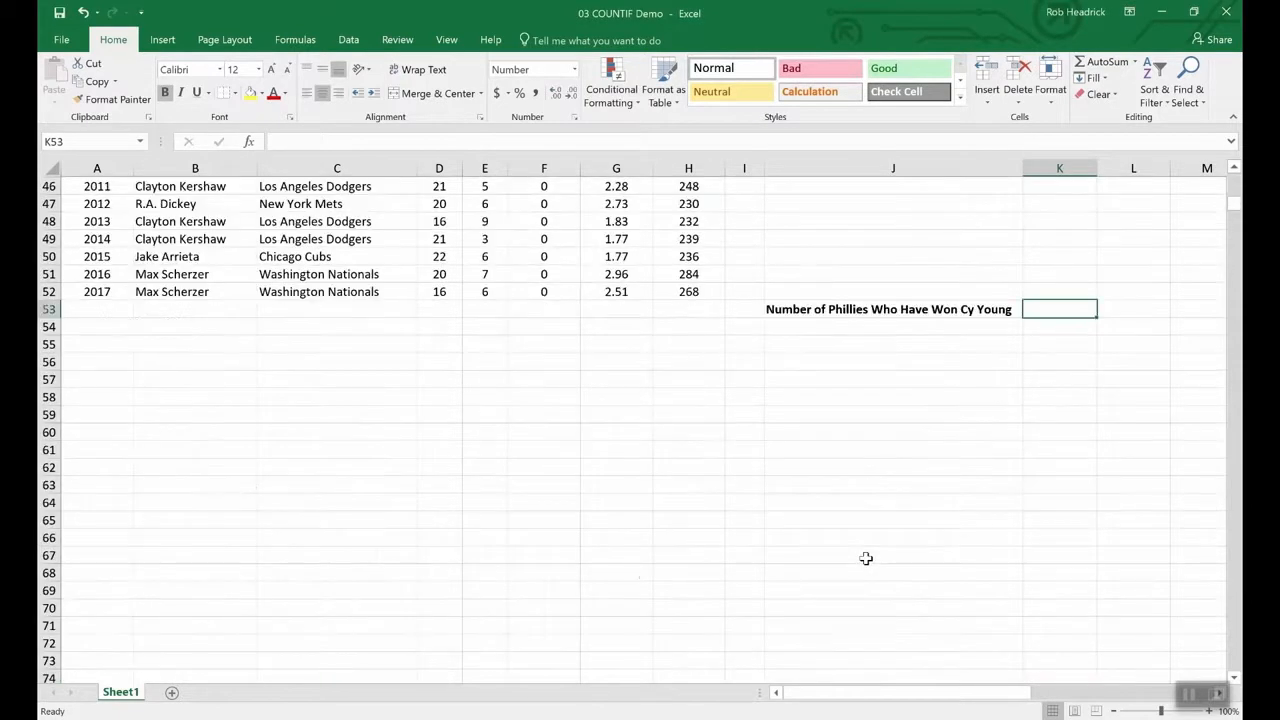
pyautogui.scroll(4, 909, 521)
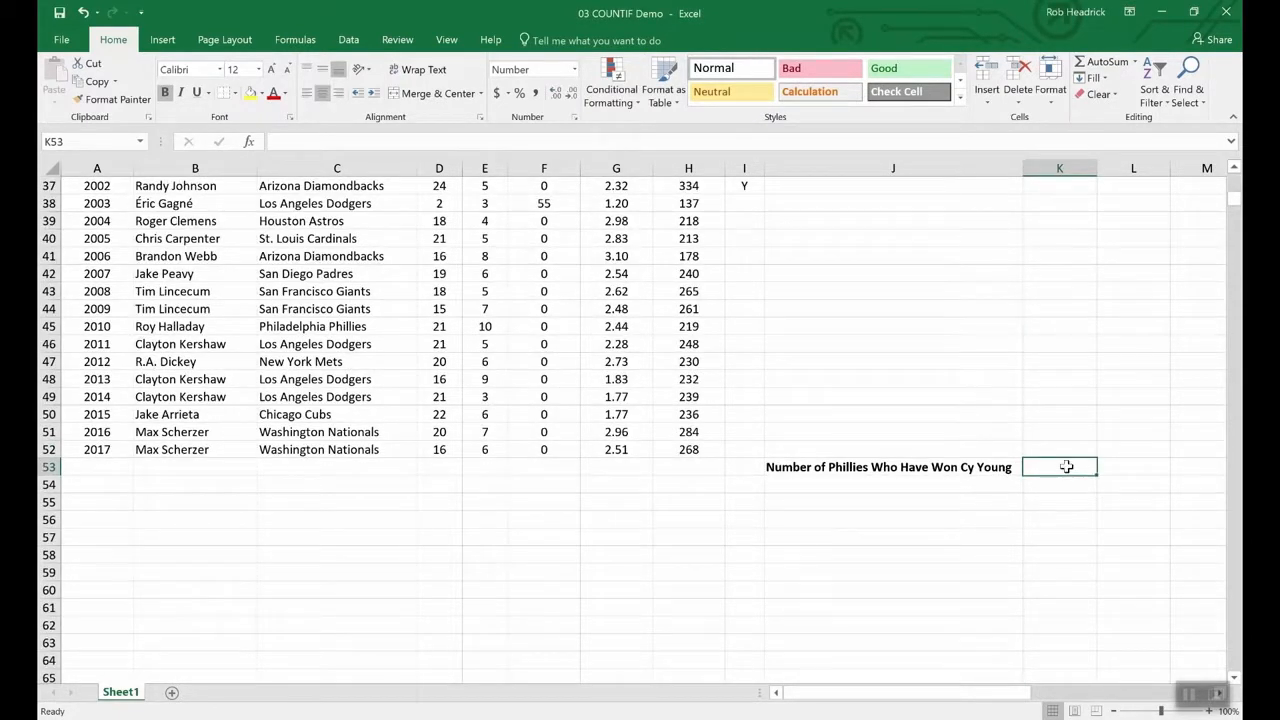
pyautogui.write('=C')
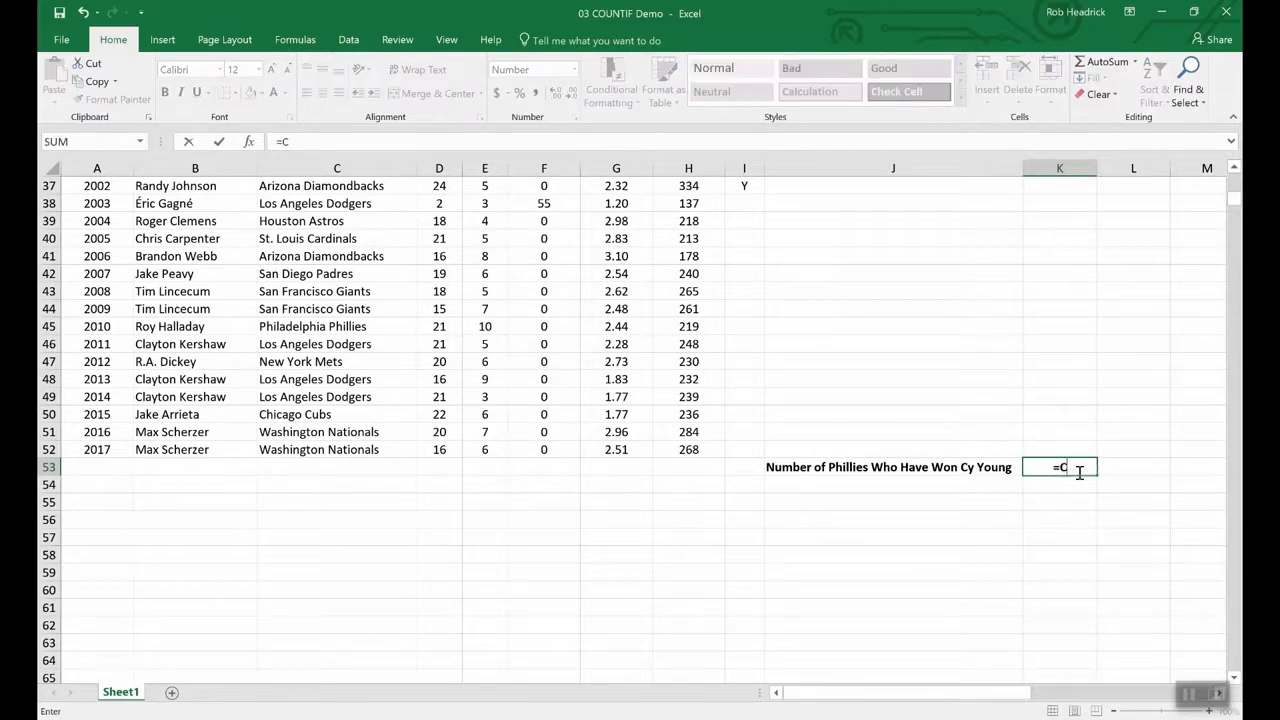
pyautogui.write('OUNTIF')
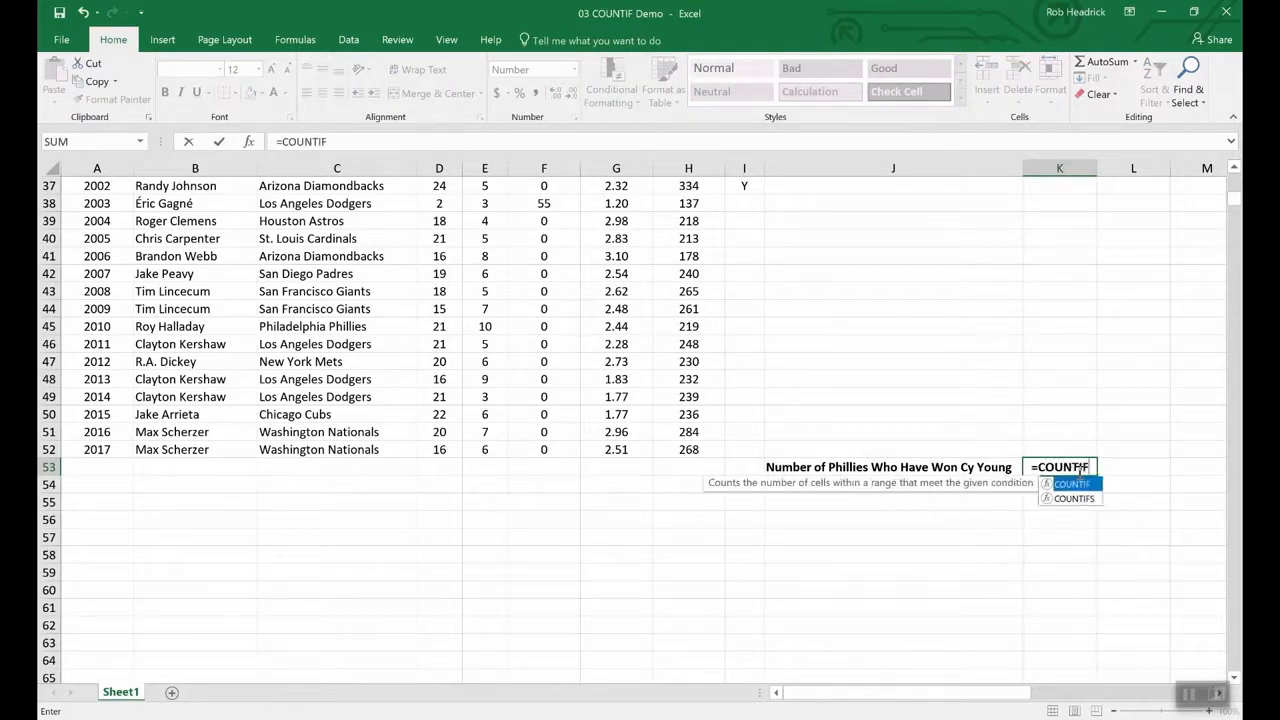
pyautogui.write('(')
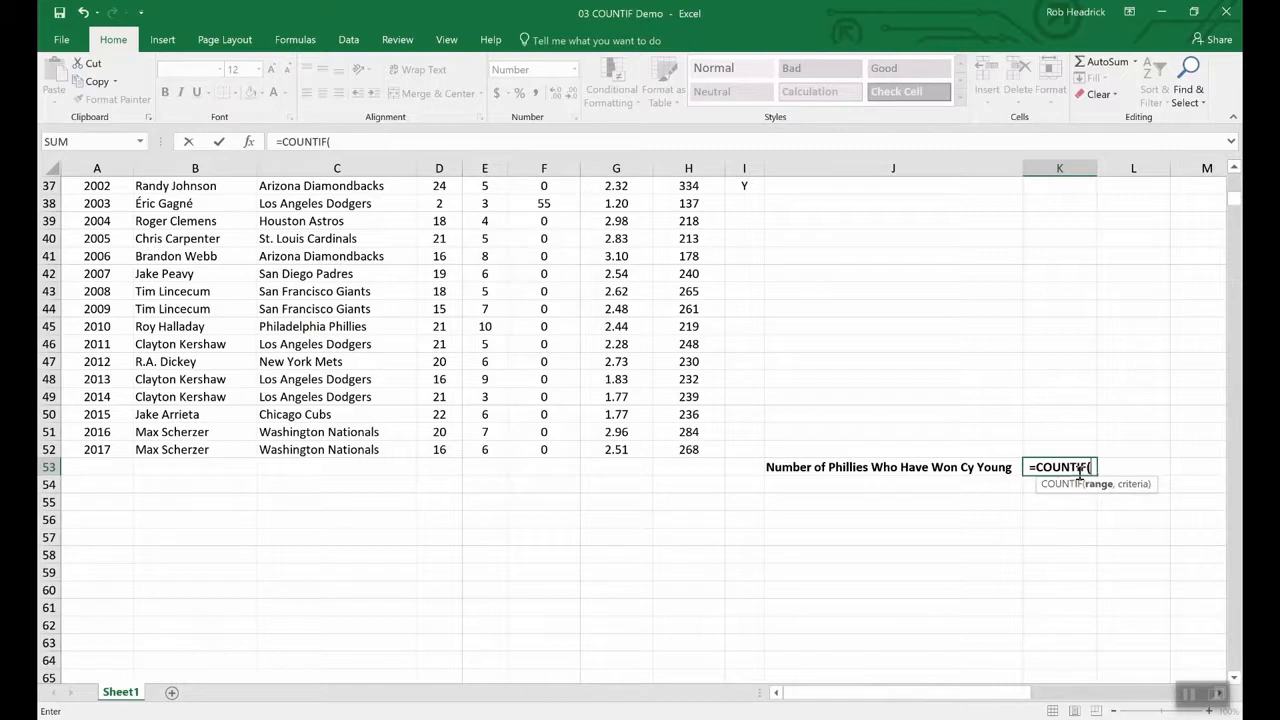
pyautogui.write('t')
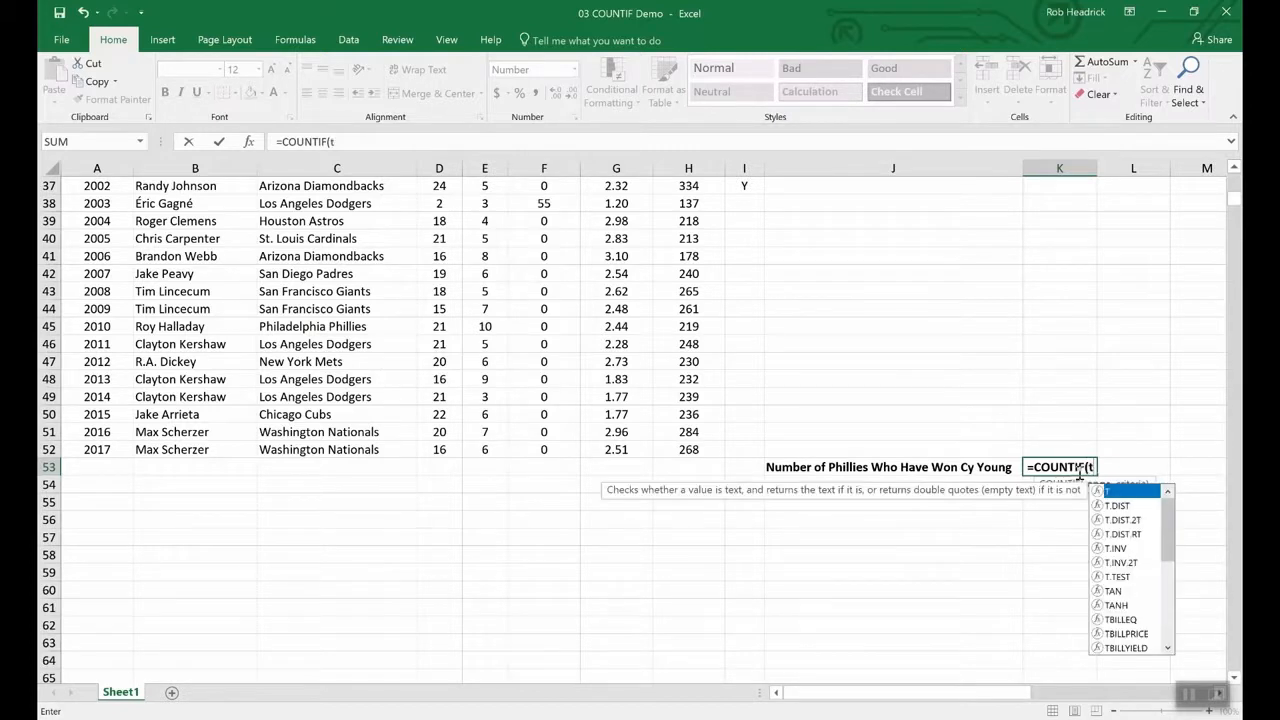
pyautogui.write('eam,"')
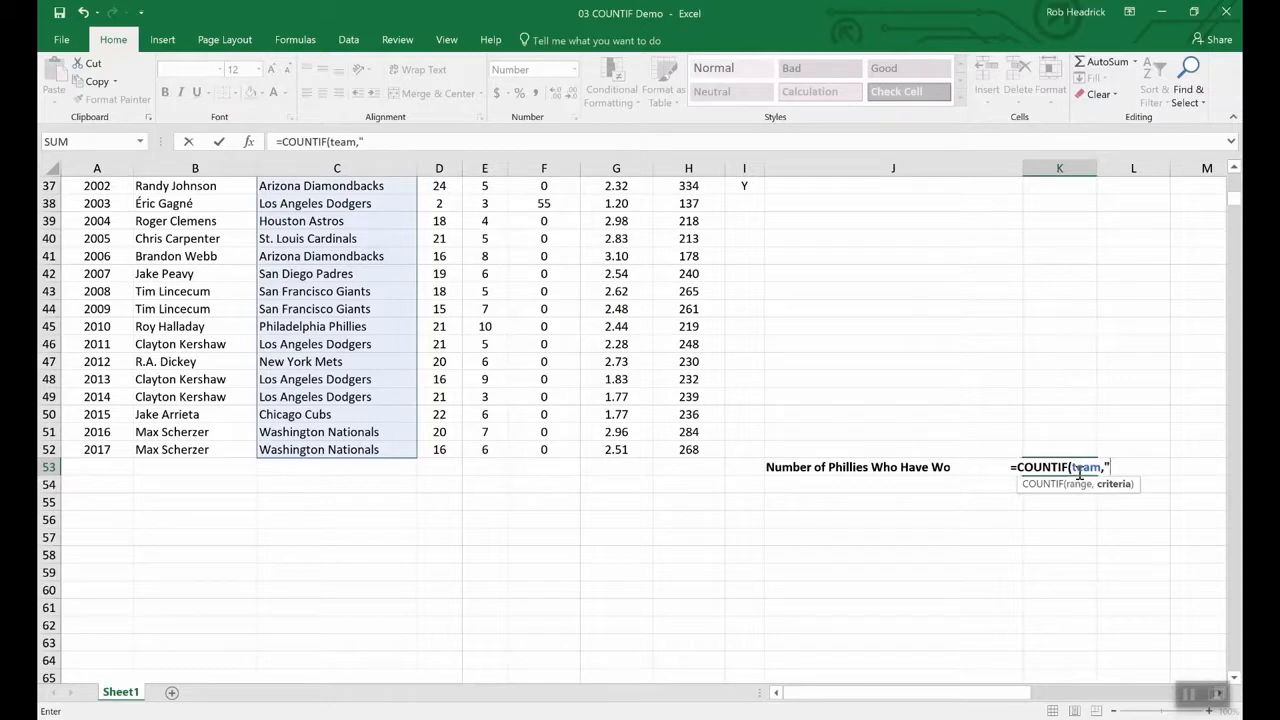
pyautogui.write('Phill')
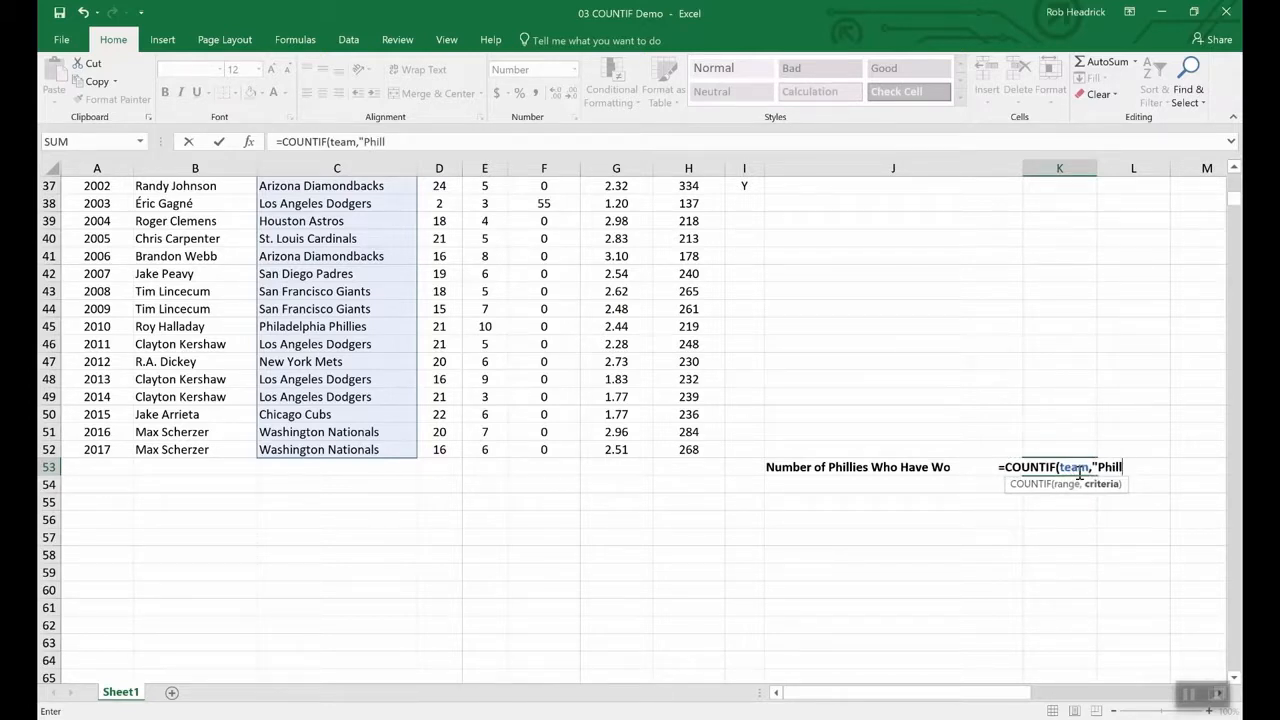
pyautogui.press('BackSpace')
pyautogui.write('a')
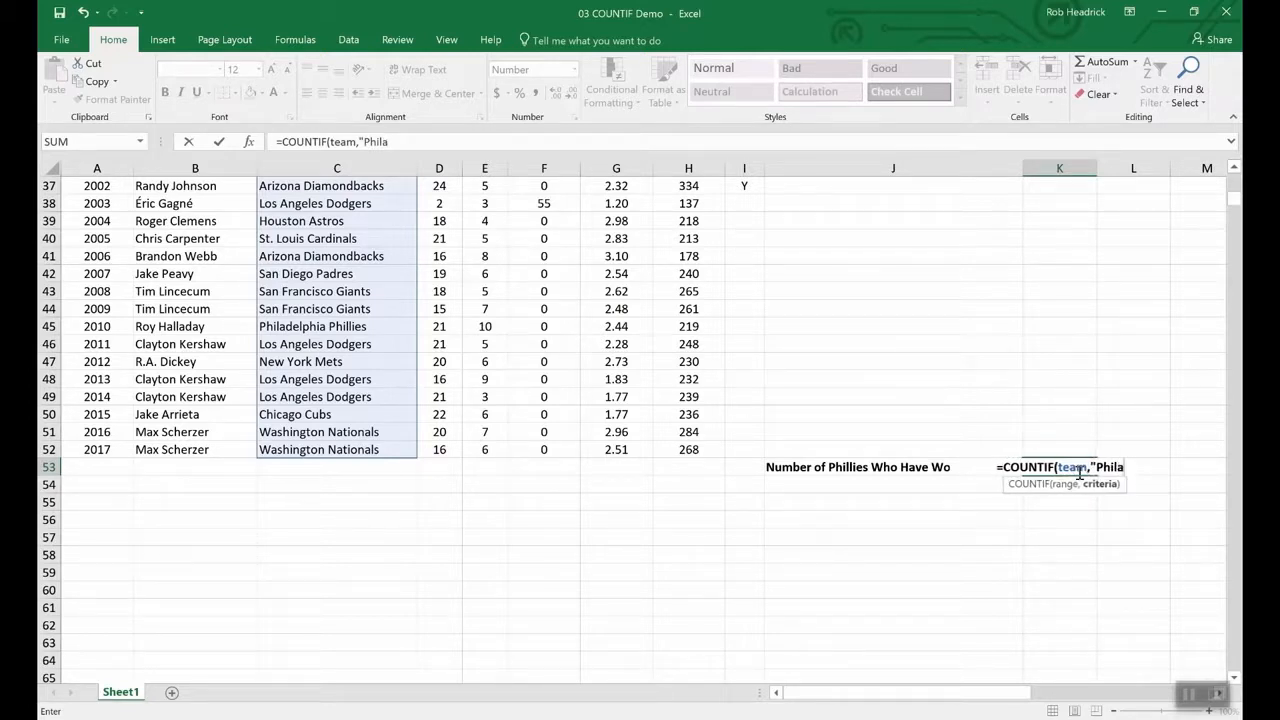
pyautogui.write('delphi')
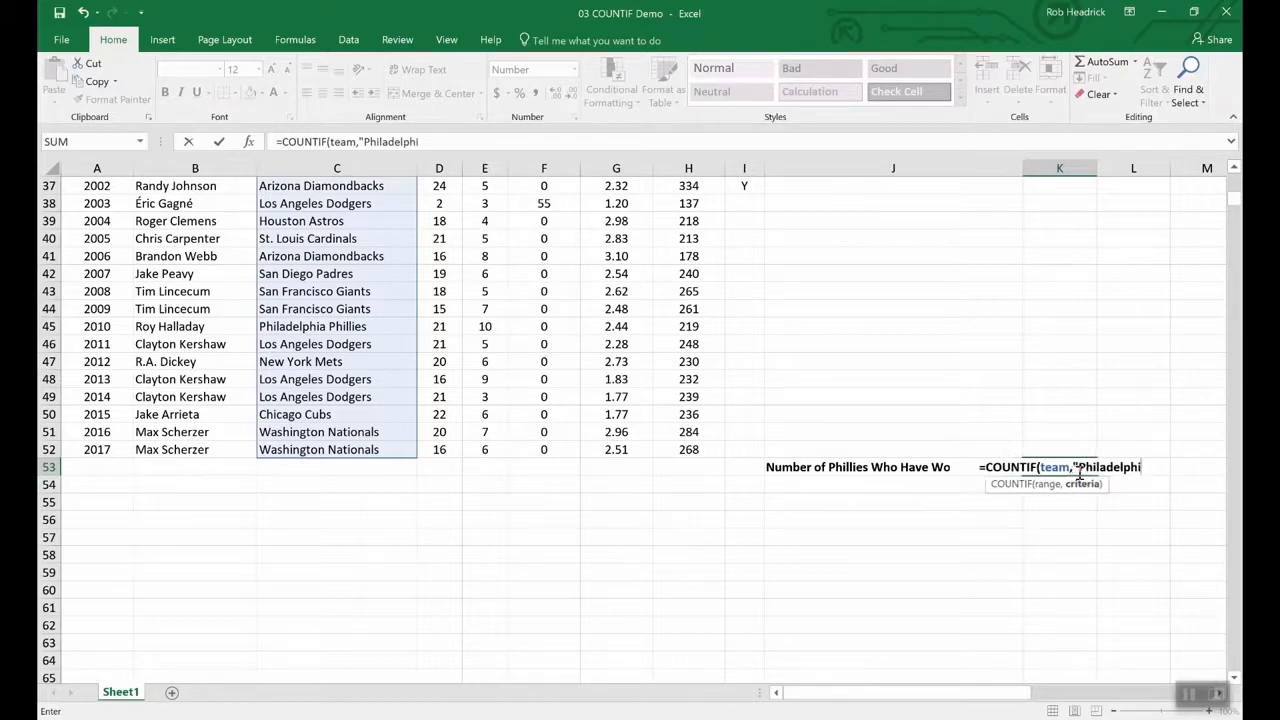
pyautogui.write('a Phi')
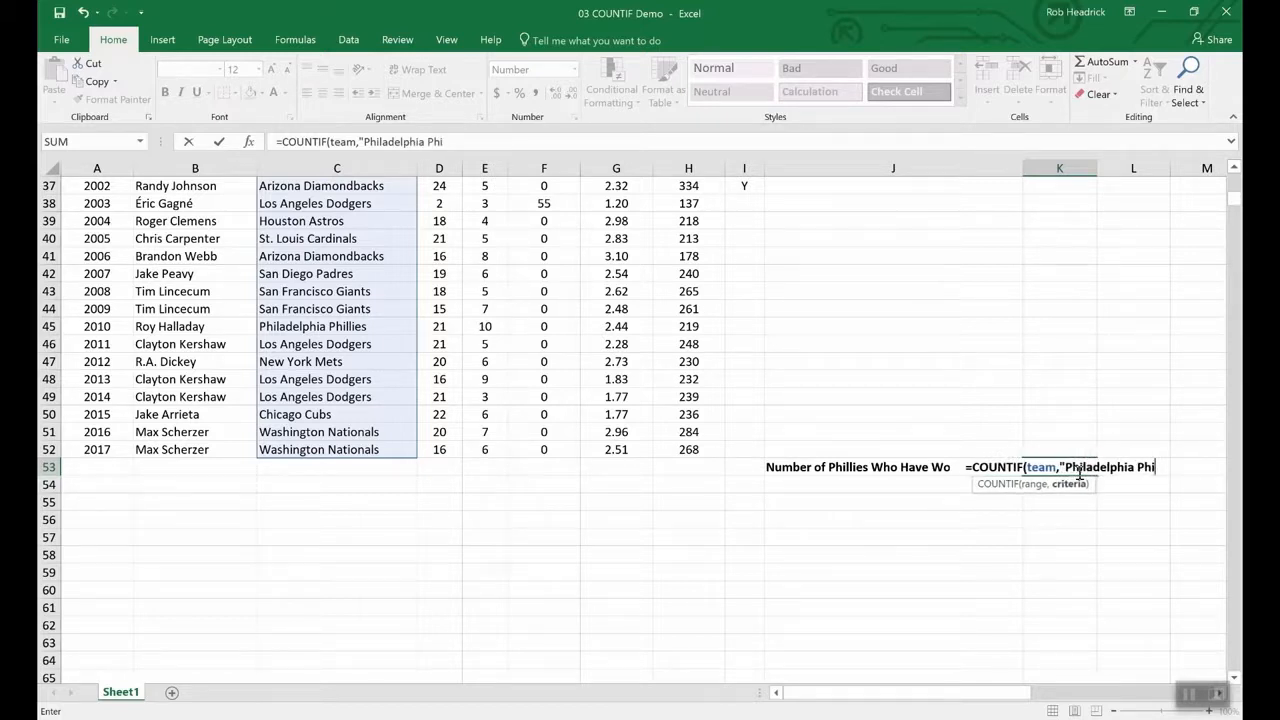
pyautogui.write('llie')
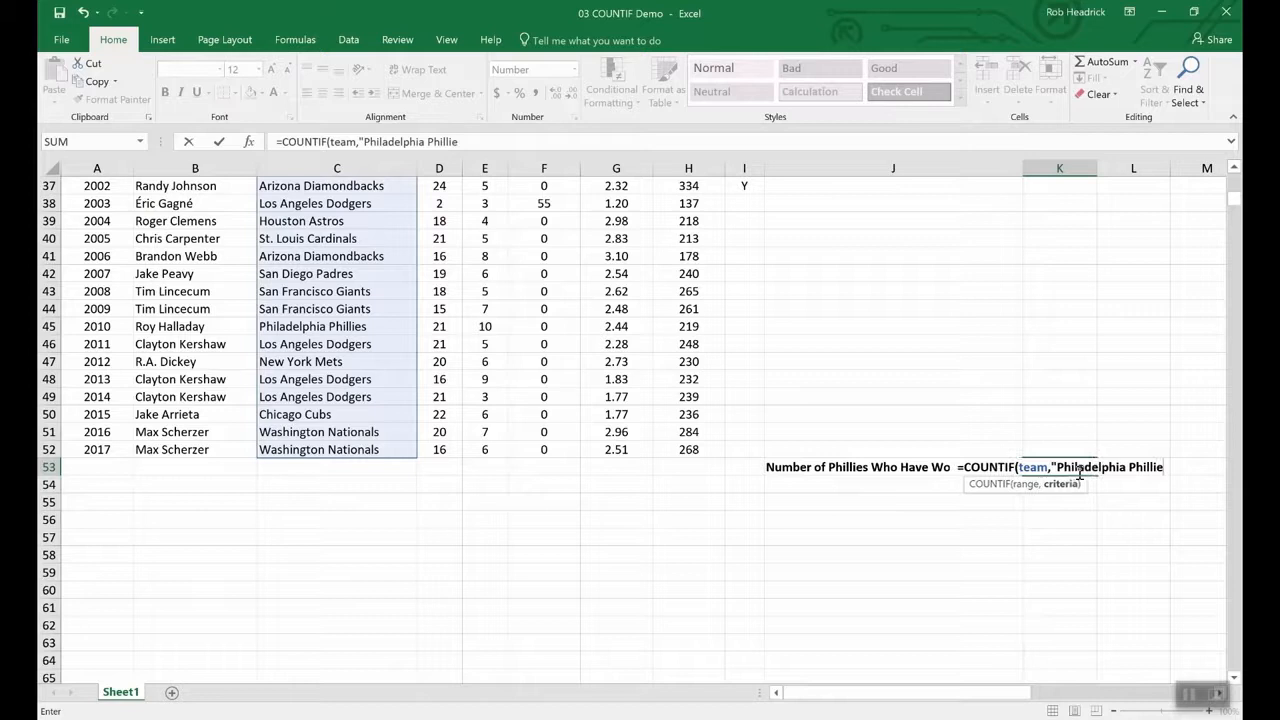
pyautogui.write('s')
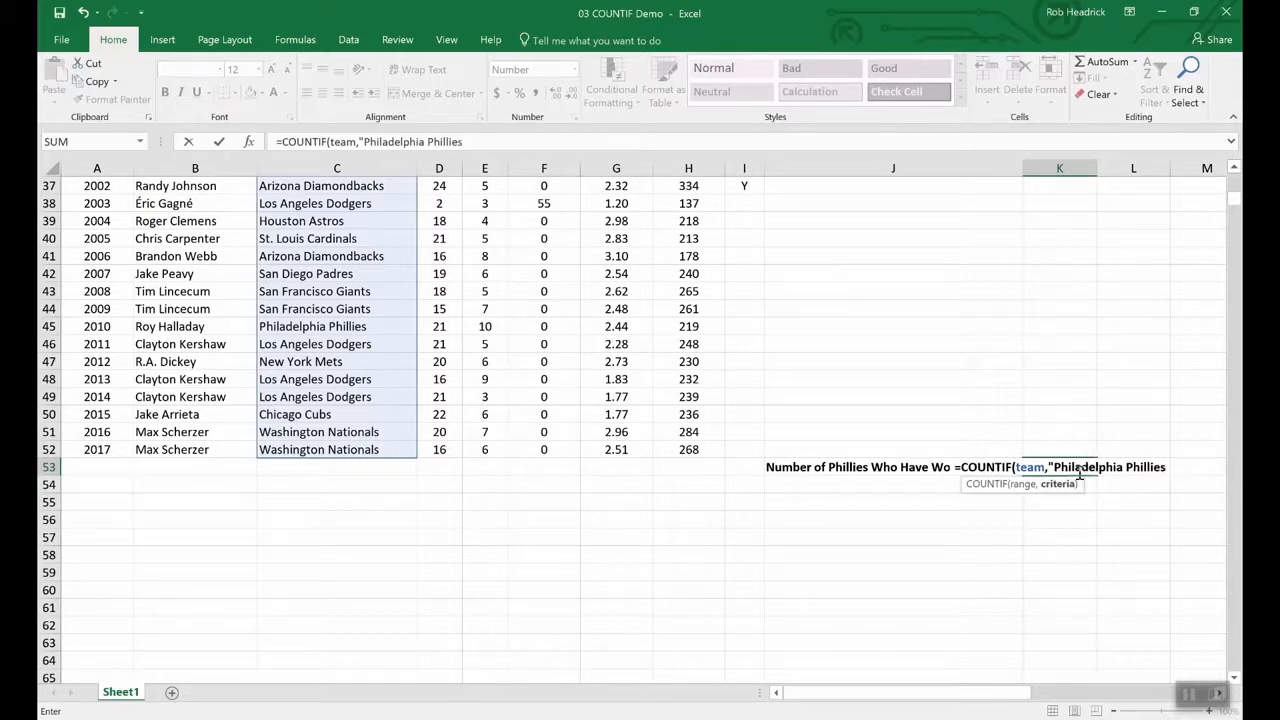
pyautogui.write('"')
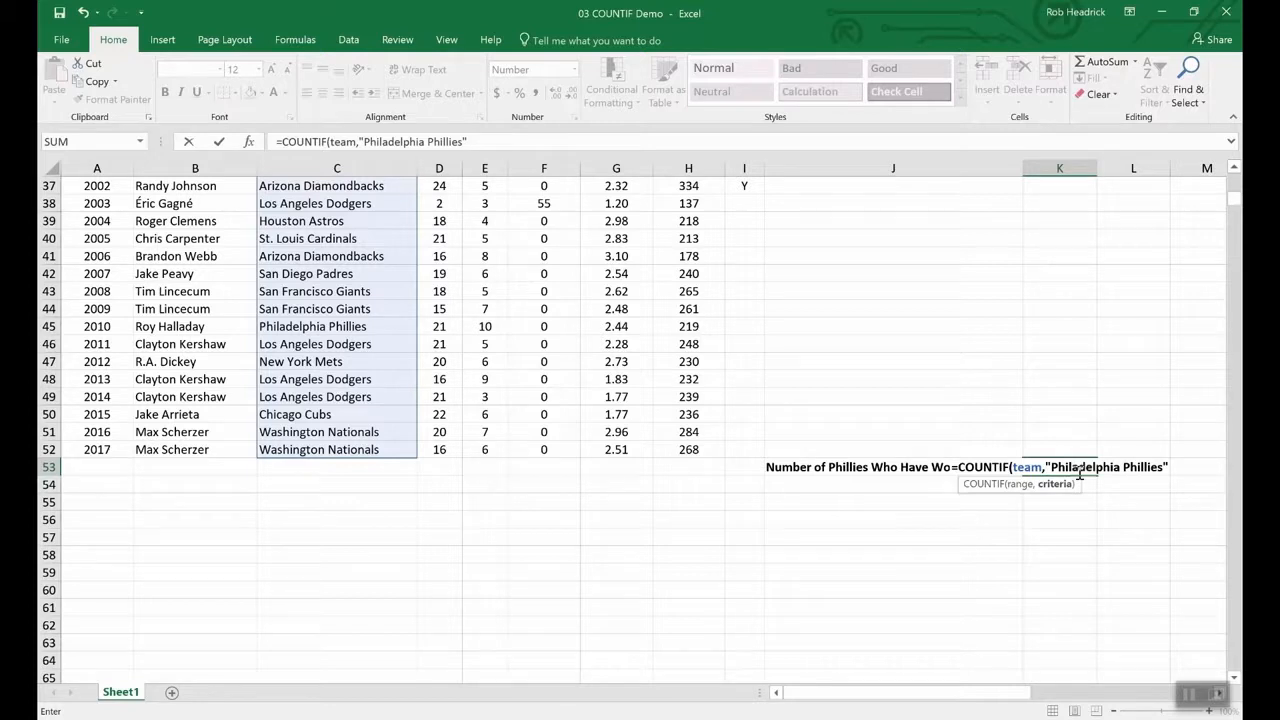
pyautogui.press('Return')
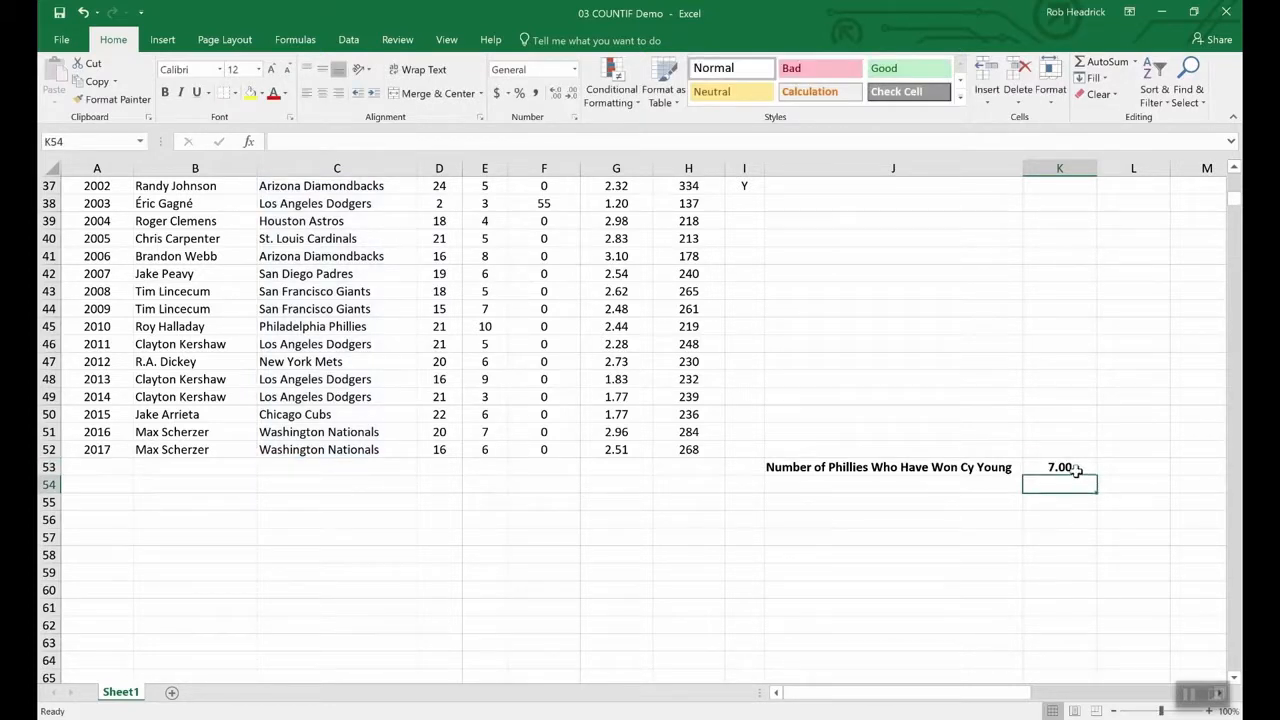
# - Scroll up and down the pitcher list to review the teams
pyautogui.scroll(12, 357, 558)
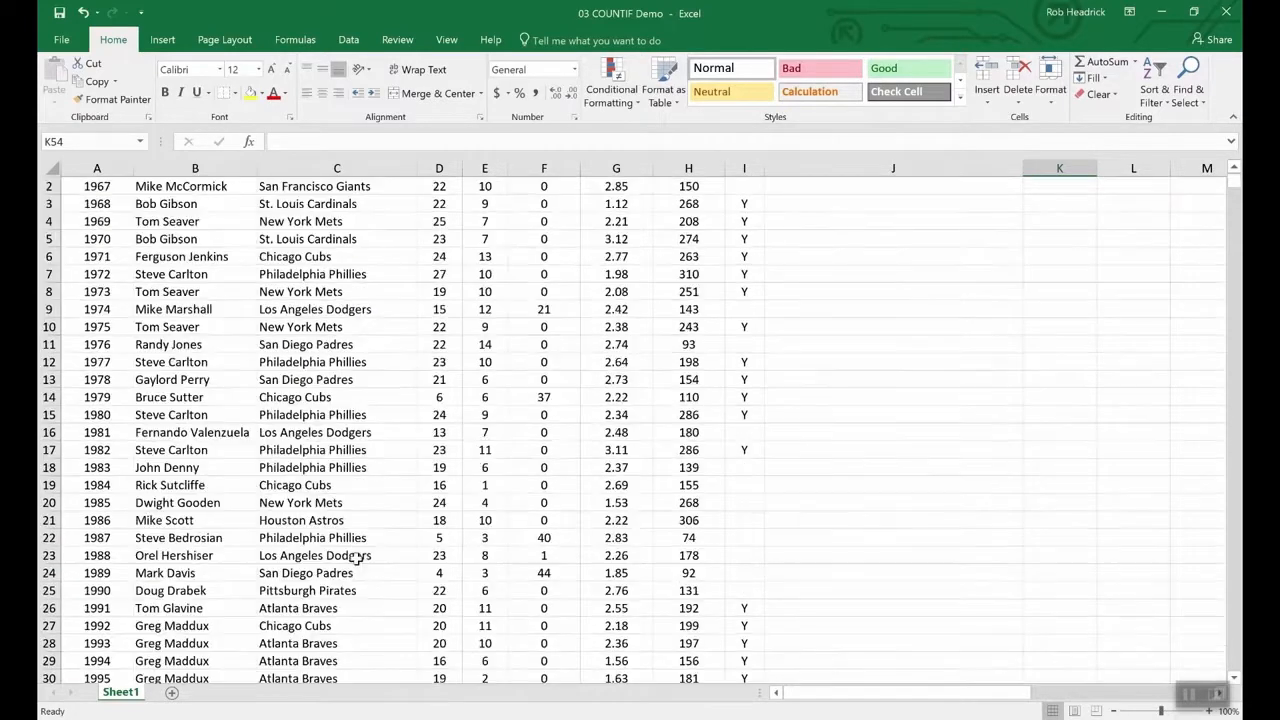
pyautogui.scroll(1, 357, 558)
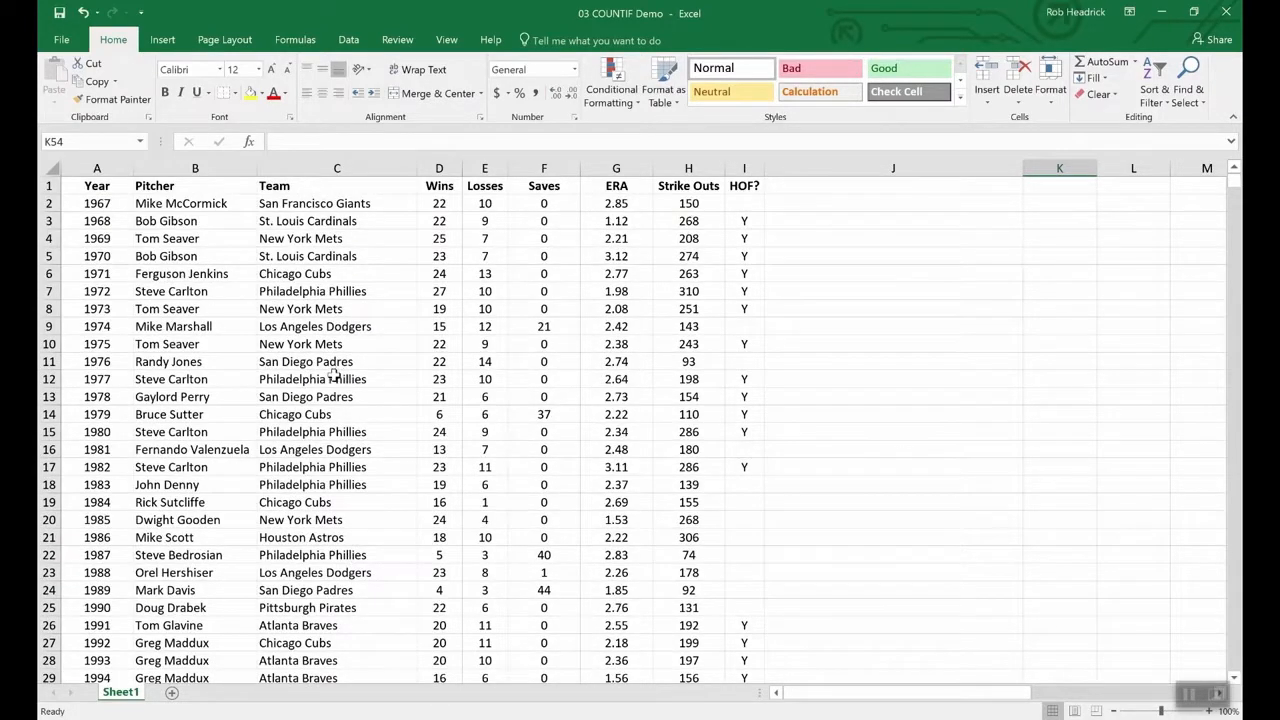
pyautogui.scroll(-4, 334, 373)
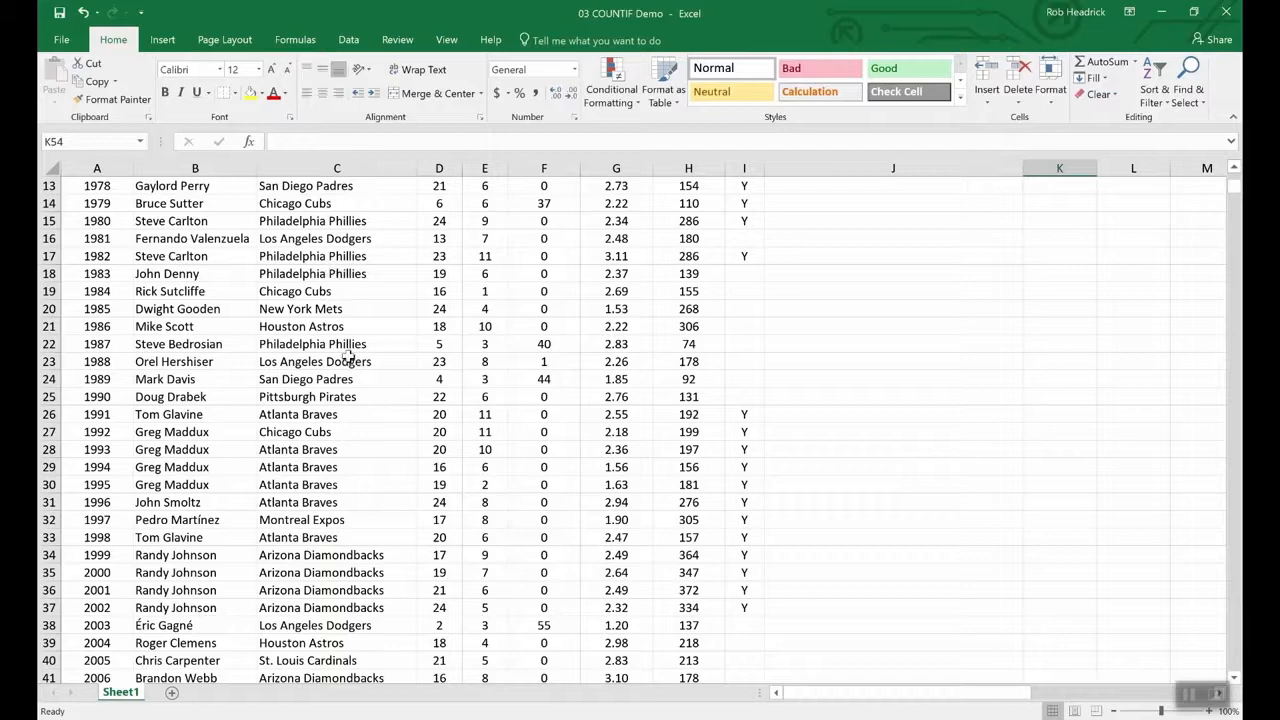
pyautogui.scroll(-4, 362, 442)
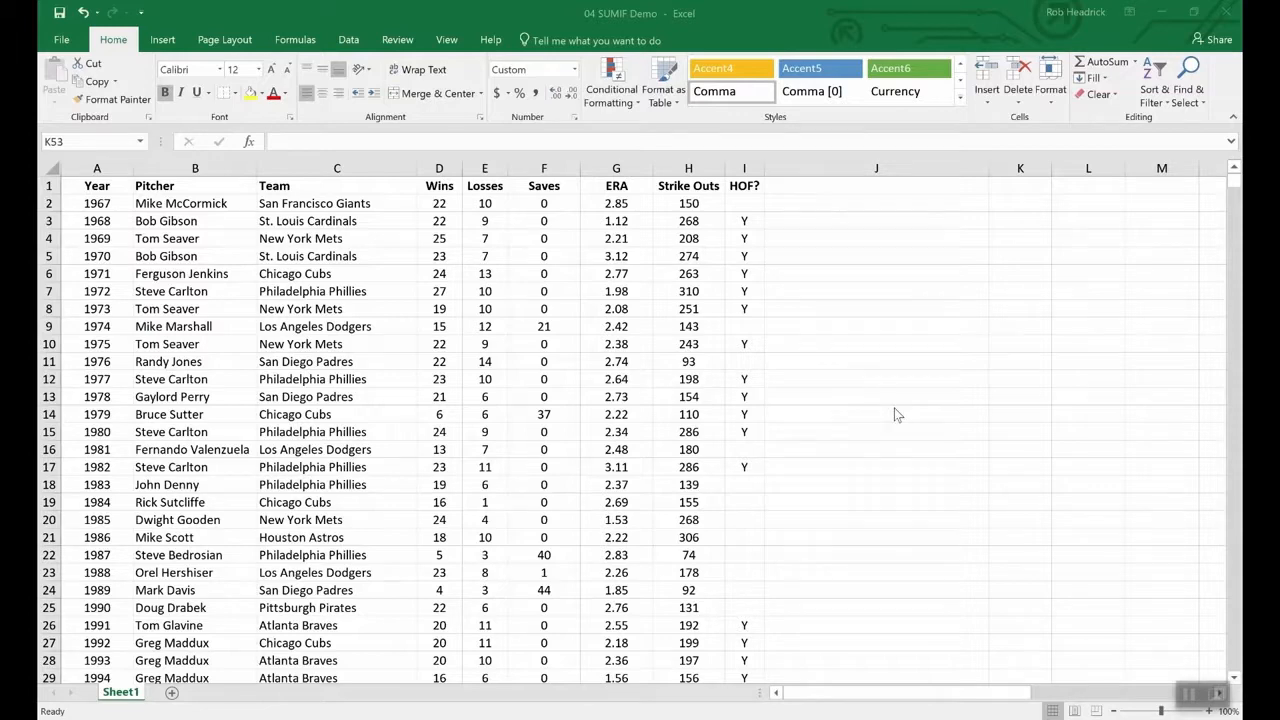
# - Enter =sumif(hof,"Y",Strike_Outs) in K53 to total Hall of Fame pitchers' strike outs
pyautogui.click(903, 454)
pyautogui.scroll(-16, 903, 454)
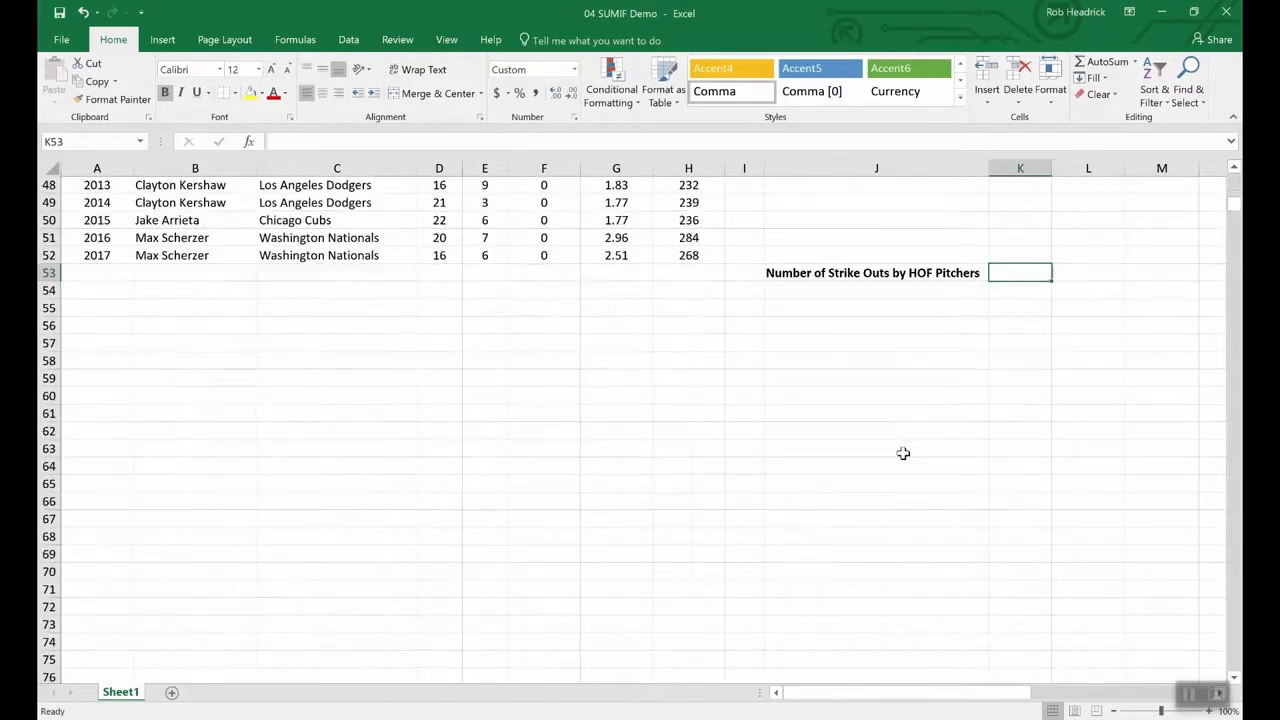
pyautogui.scroll(7, 903, 454)
pyautogui.scroll(1, 982, 476)
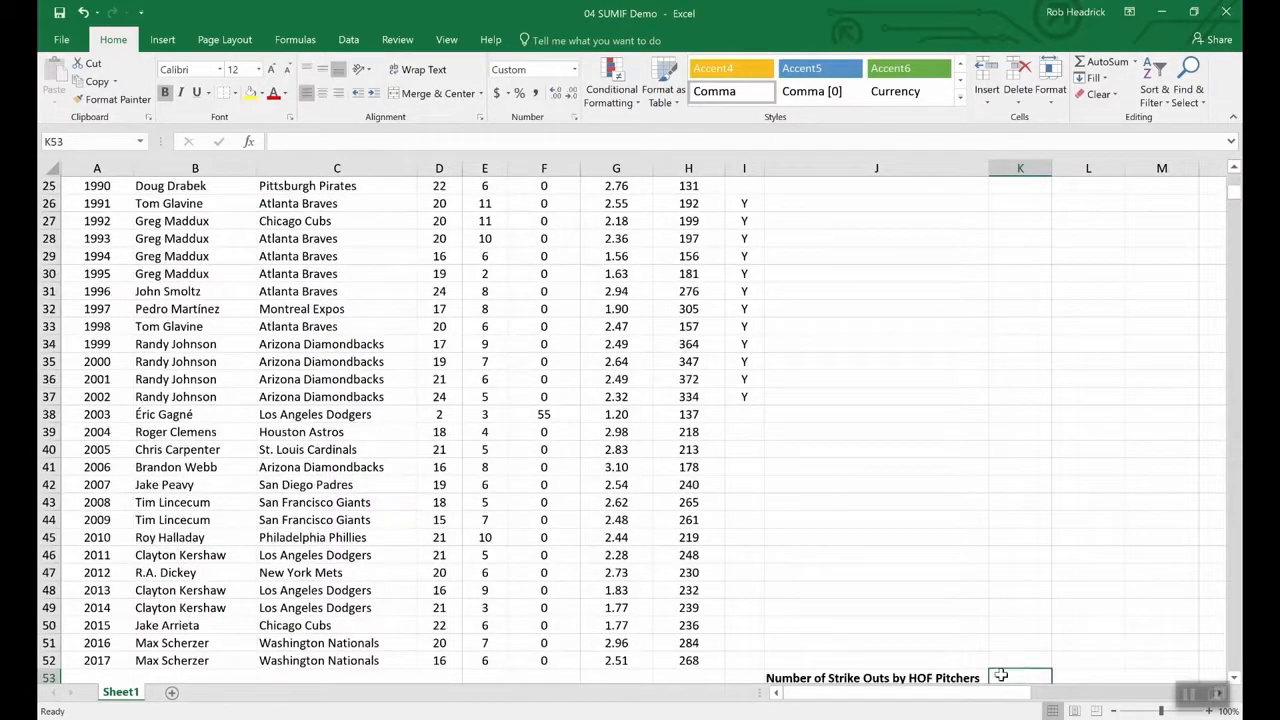
pyautogui.scroll(-4, 1000, 617)
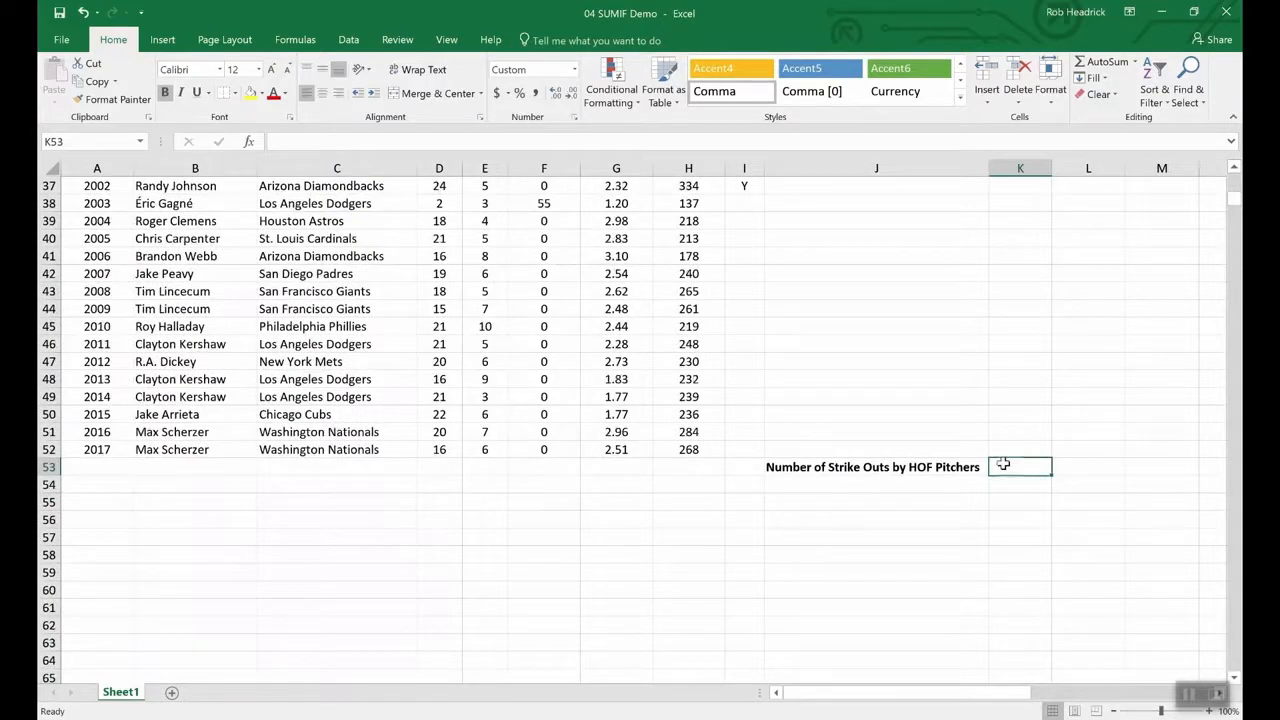
pyautogui.write('=')
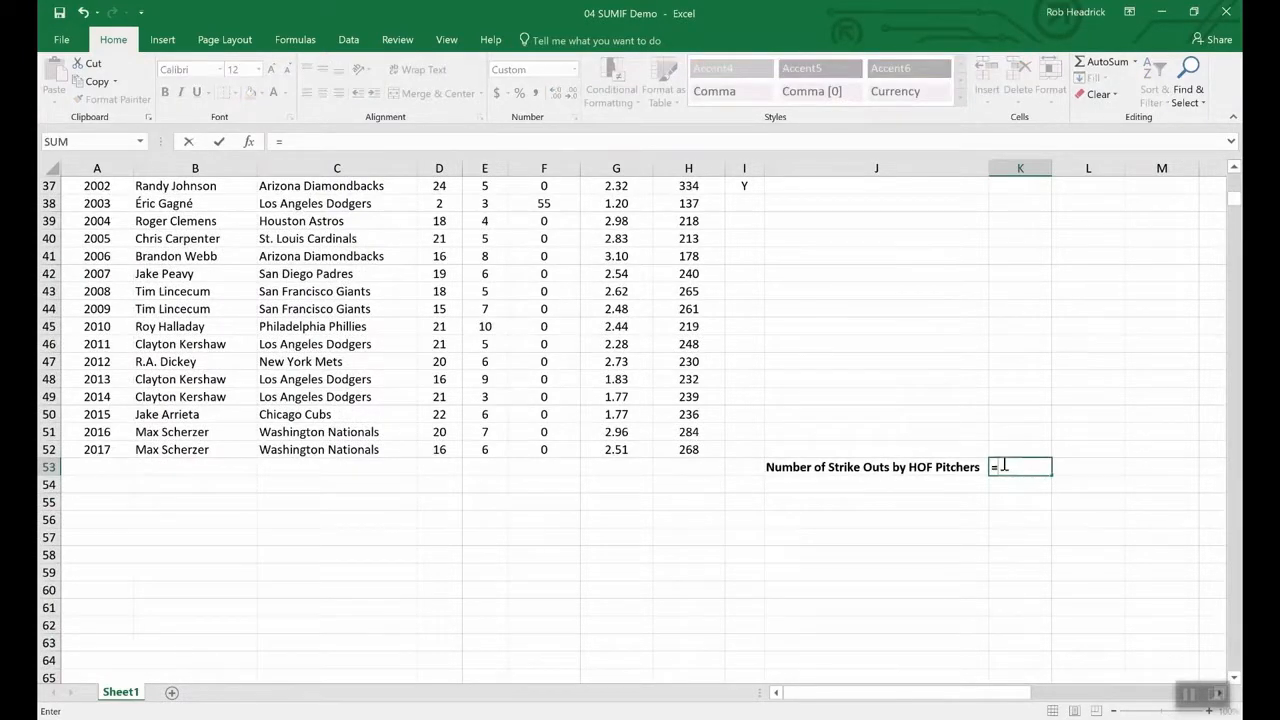
pyautogui.write('sumif(')
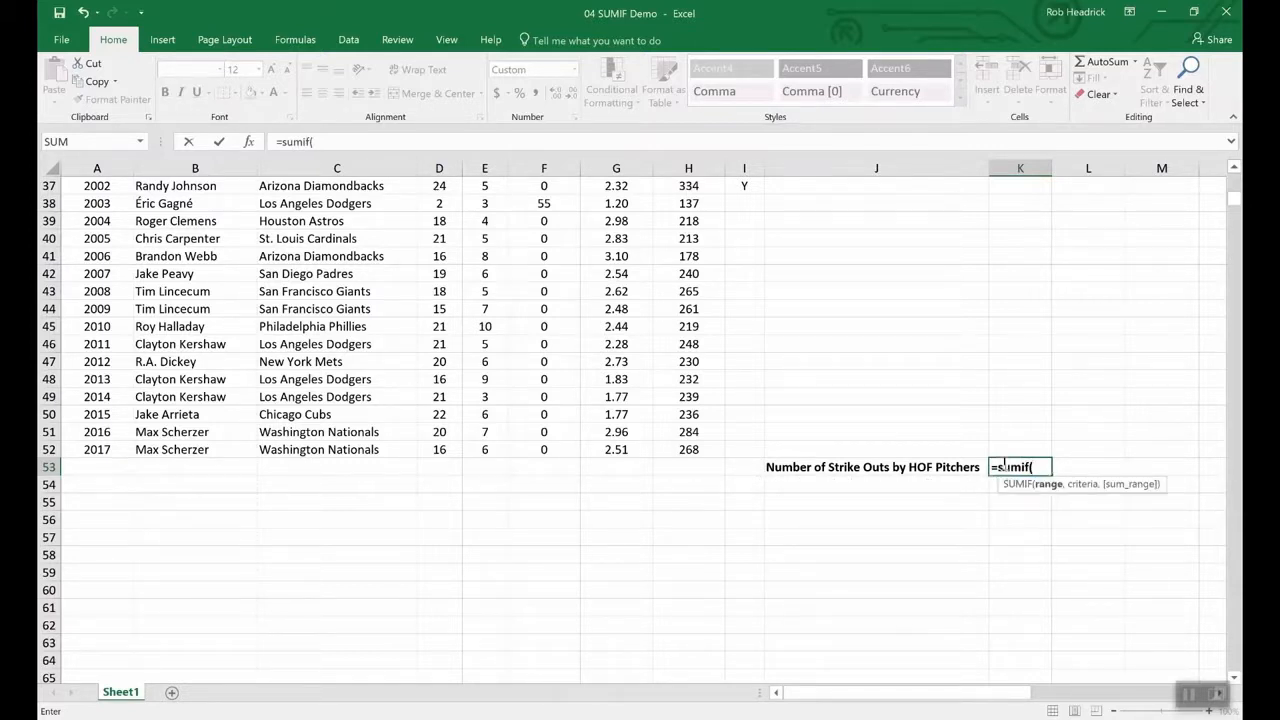
pyautogui.write('hof,')
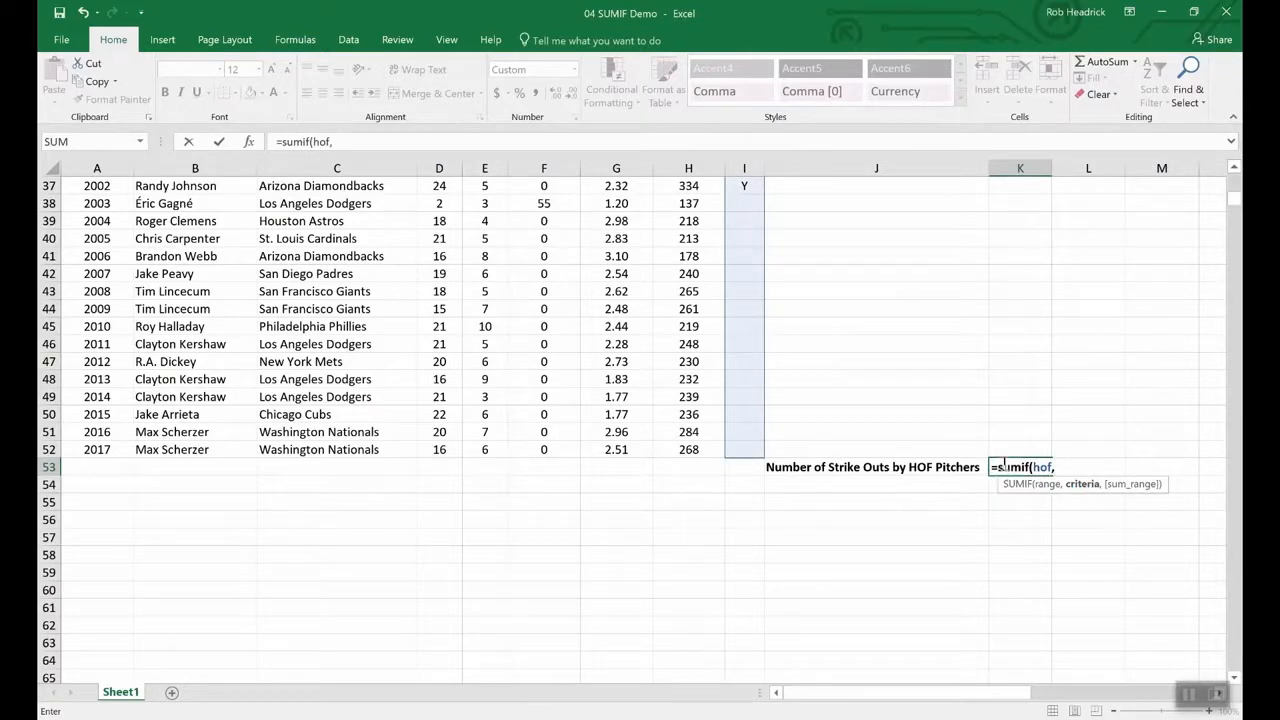
pyautogui.write('"Y",')
pyautogui.write('st')
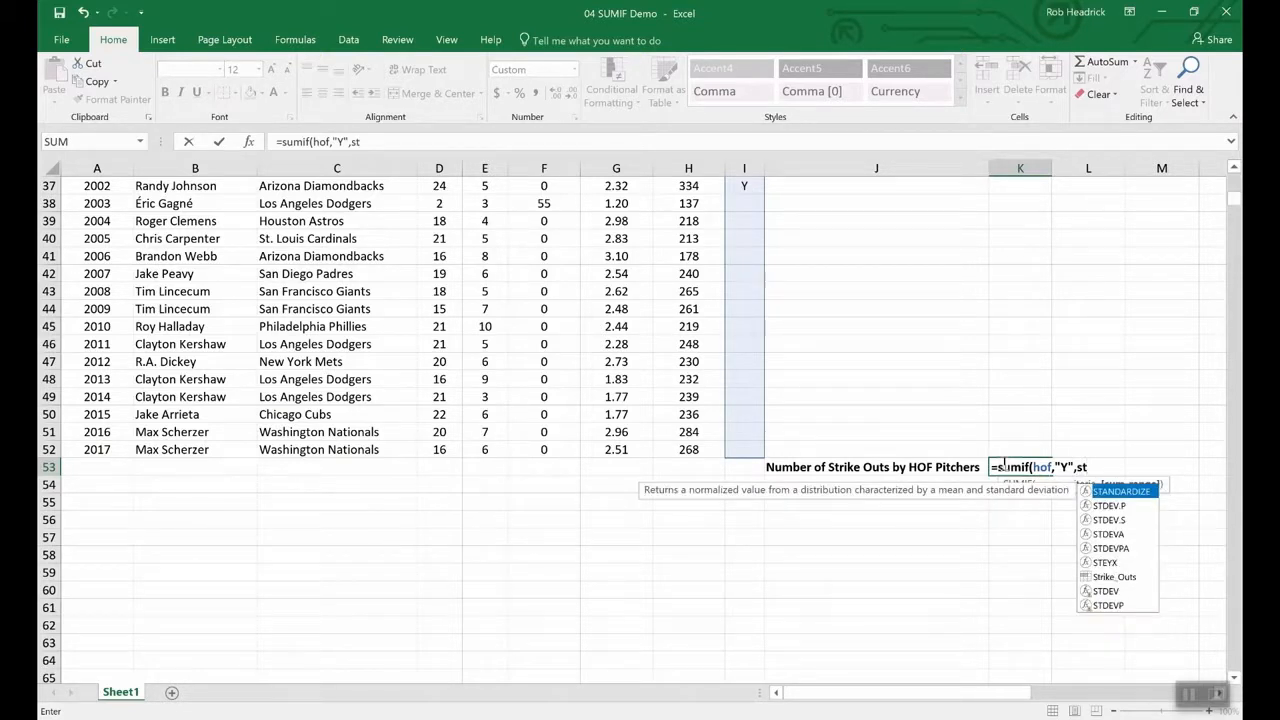
pyautogui.write('r')
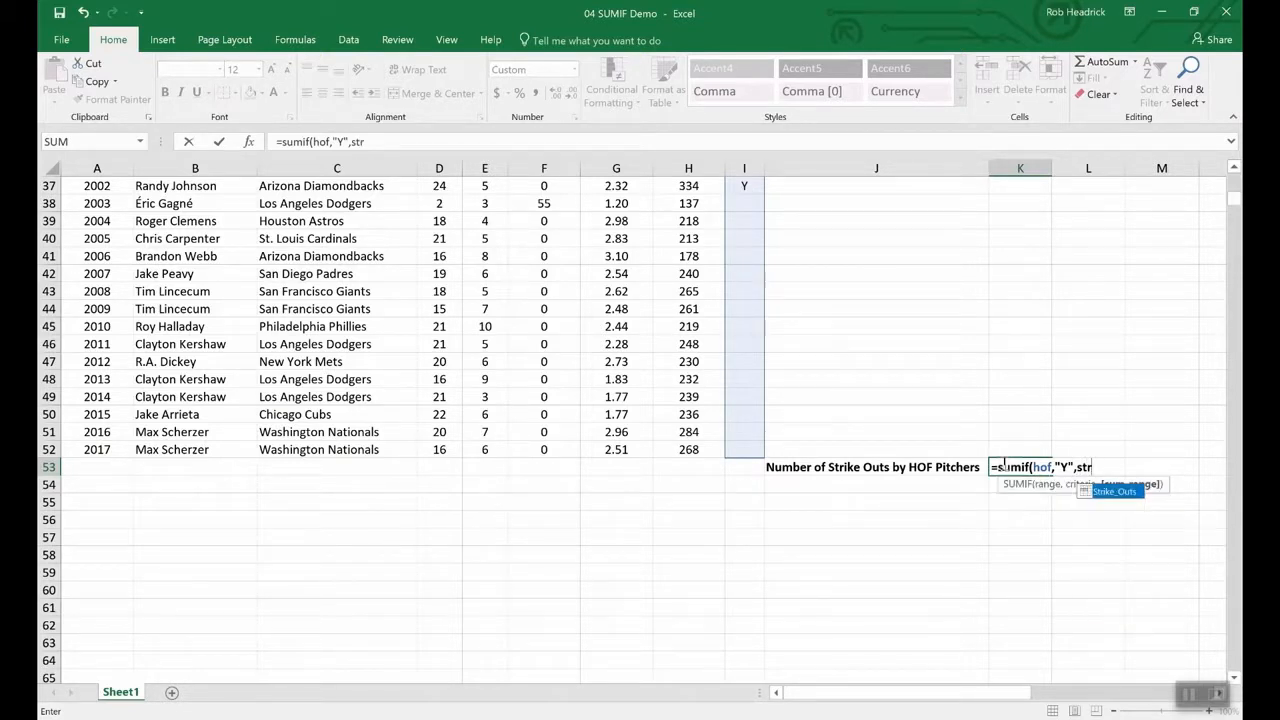
pyautogui.doubleClick(1115, 492)
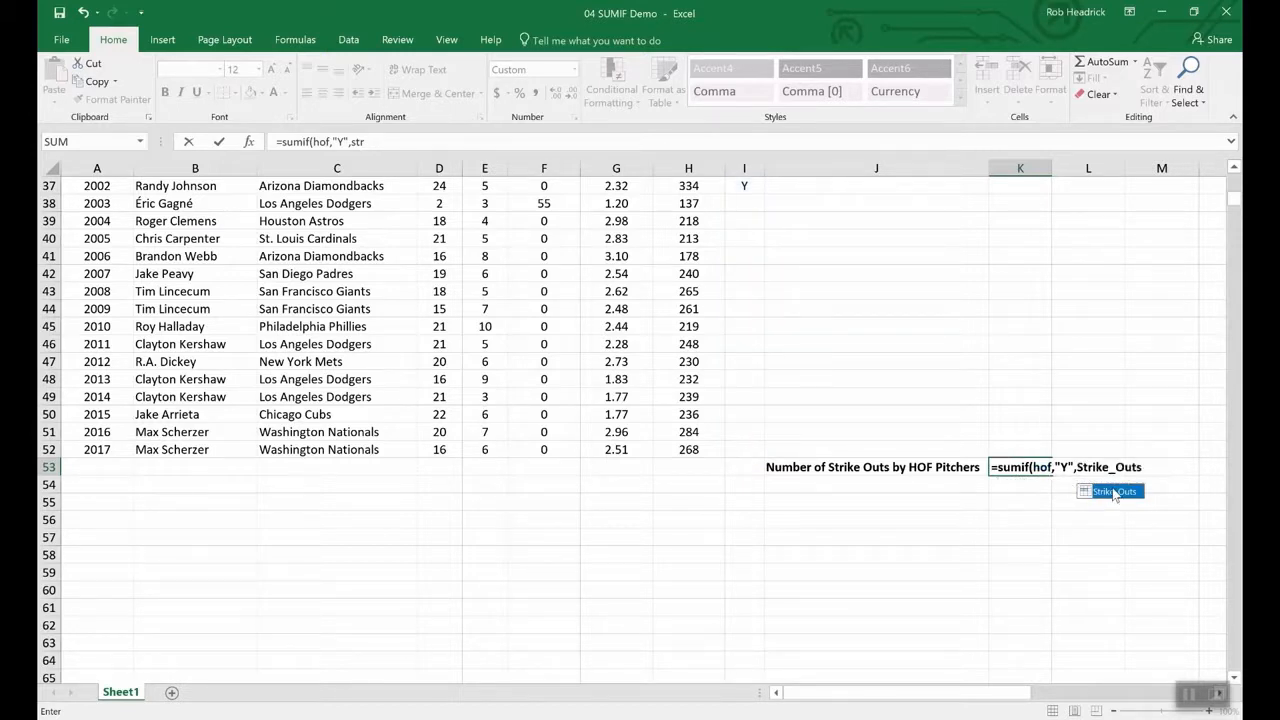
pyautogui.press('Return')
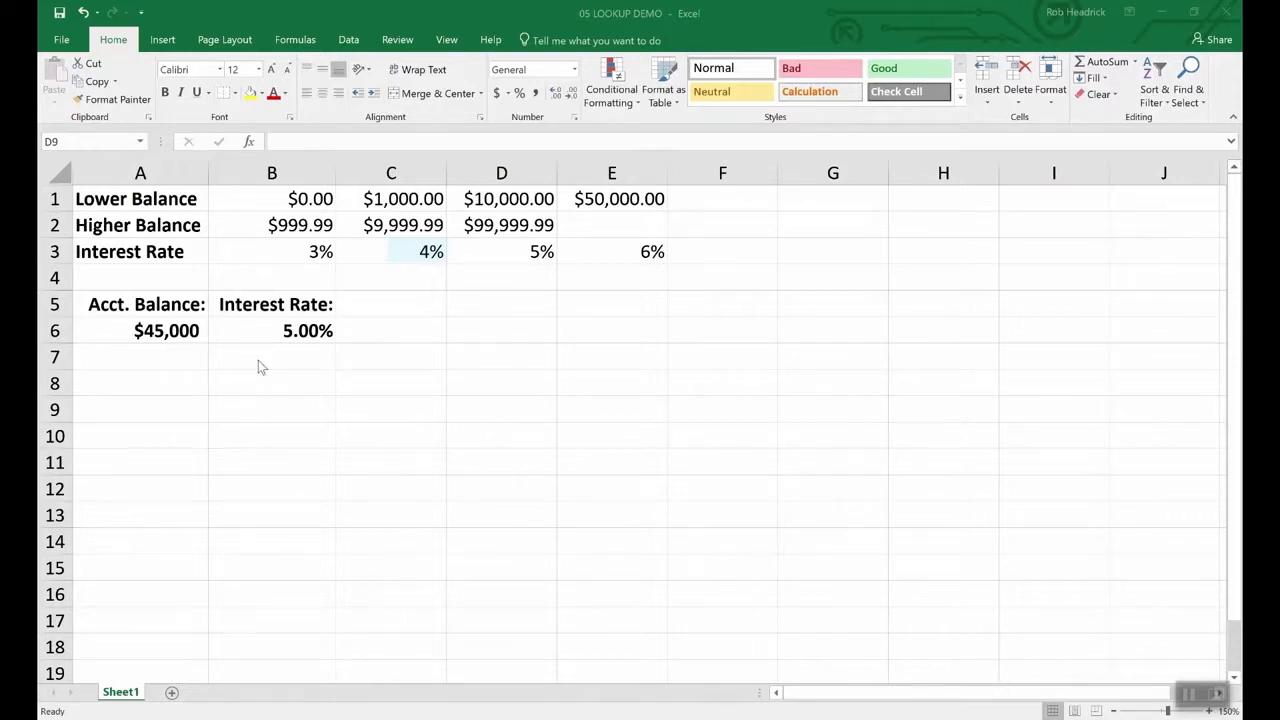
# - Inspect the balance in A6 and the rate formula in B6, then open H2's sales rep dropdown
pyautogui.click(167, 330)
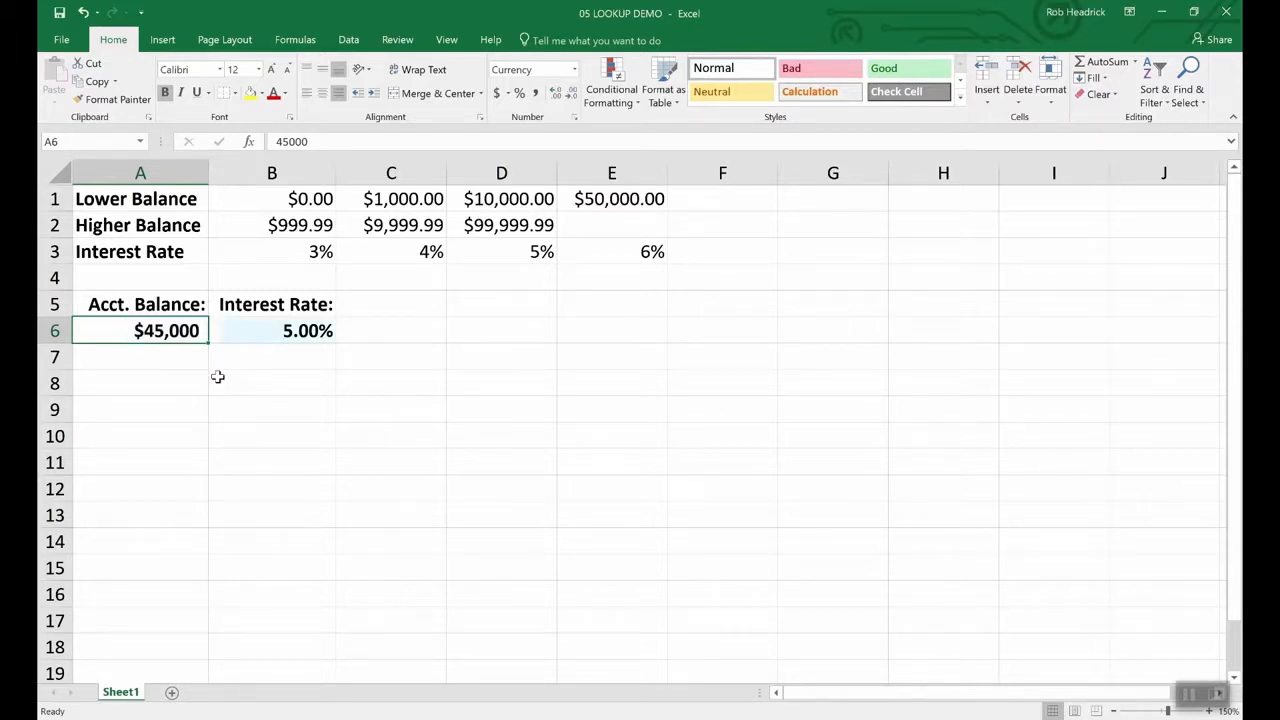
pyautogui.click(306, 330)
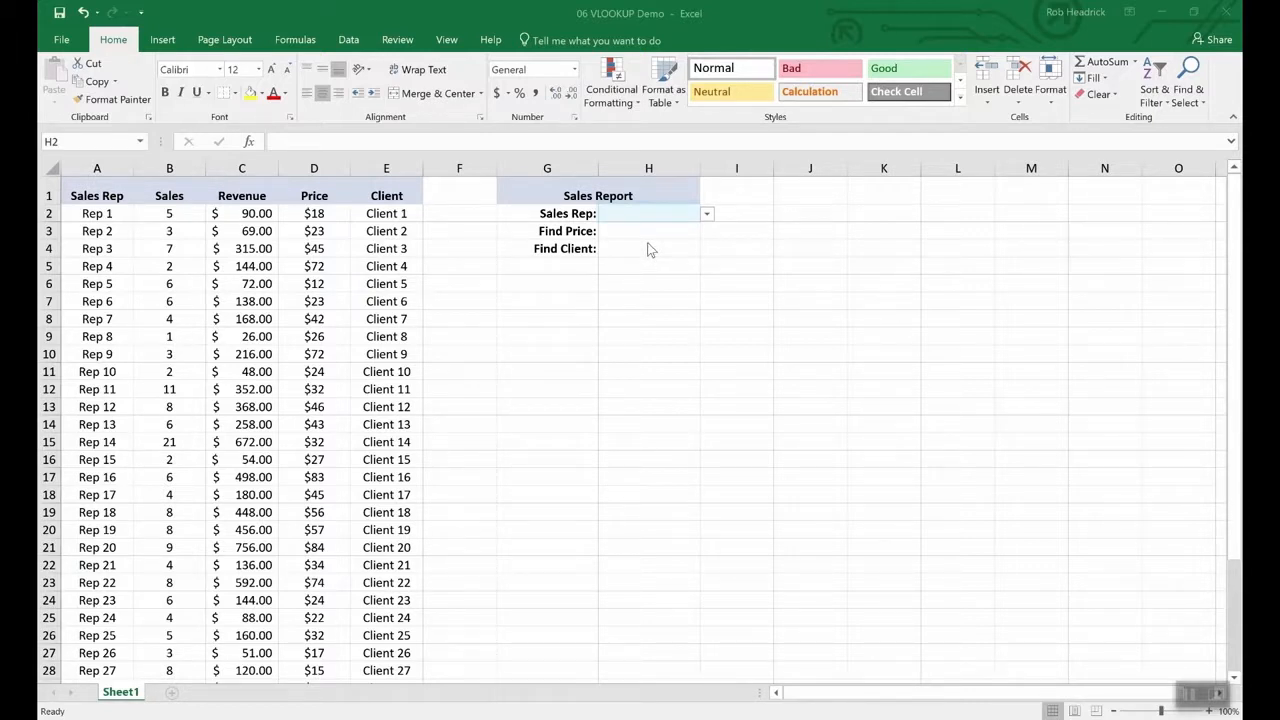
pyautogui.click(707, 214)
pyautogui.moveTo(703, 240)
pyautogui.mouseDown()
pyautogui.moveTo(703, 337)
pyautogui.moveTo(703, 244)
pyautogui.mouseUp()
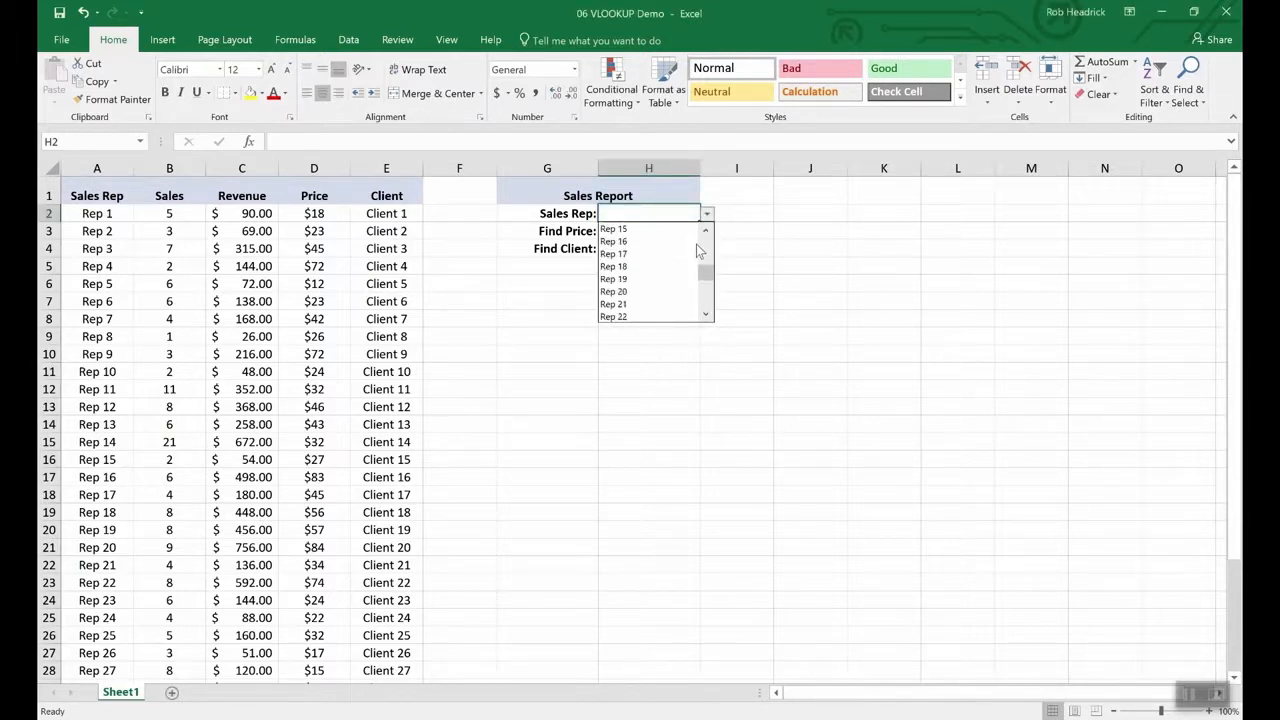
# - Choose Rep 16 in H2 and enter =VLOOKUP(H2,A2:E36,4,FALSE) in H3 for the price
pyautogui.click(621, 238)
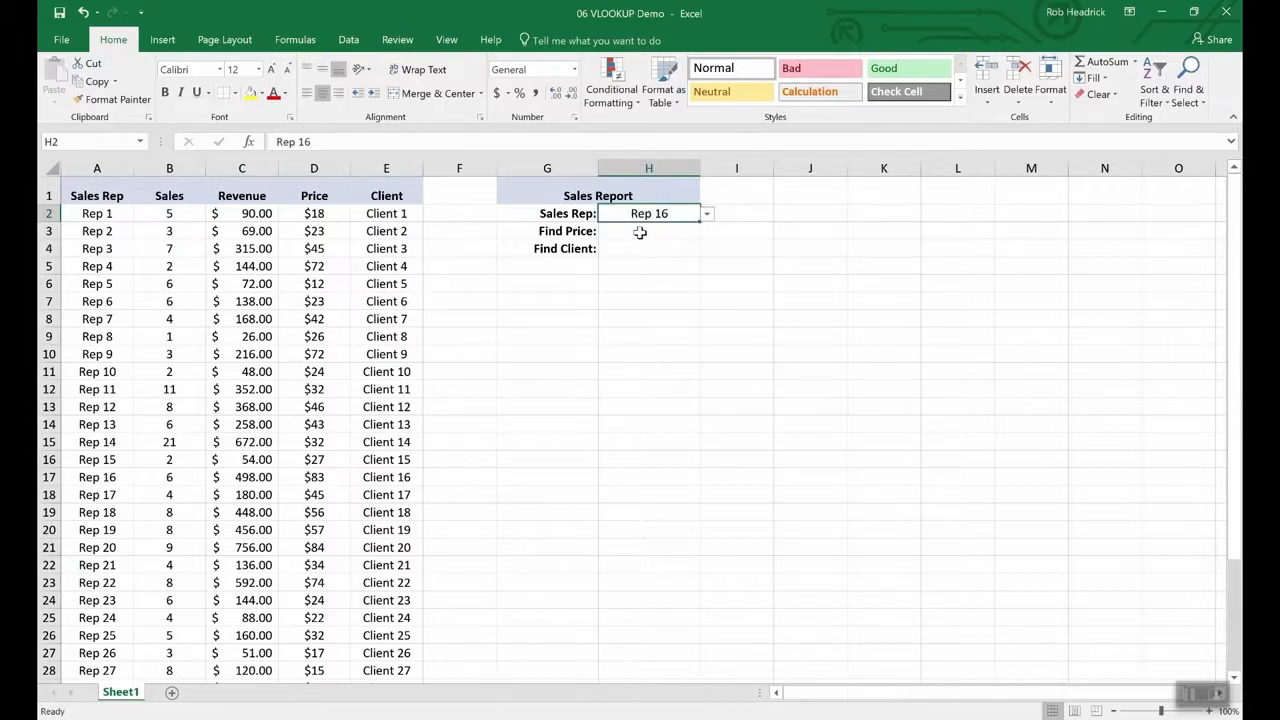
pyautogui.click(640, 232)
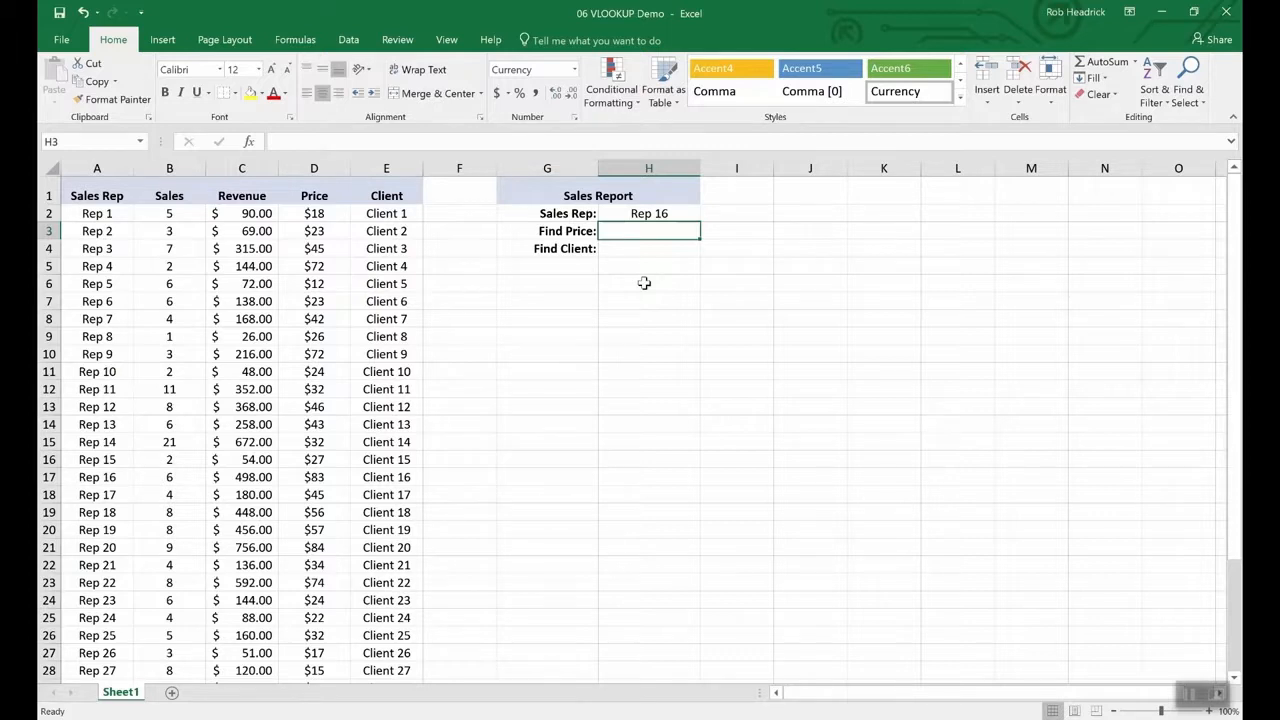
pyautogui.write('=vlookup')
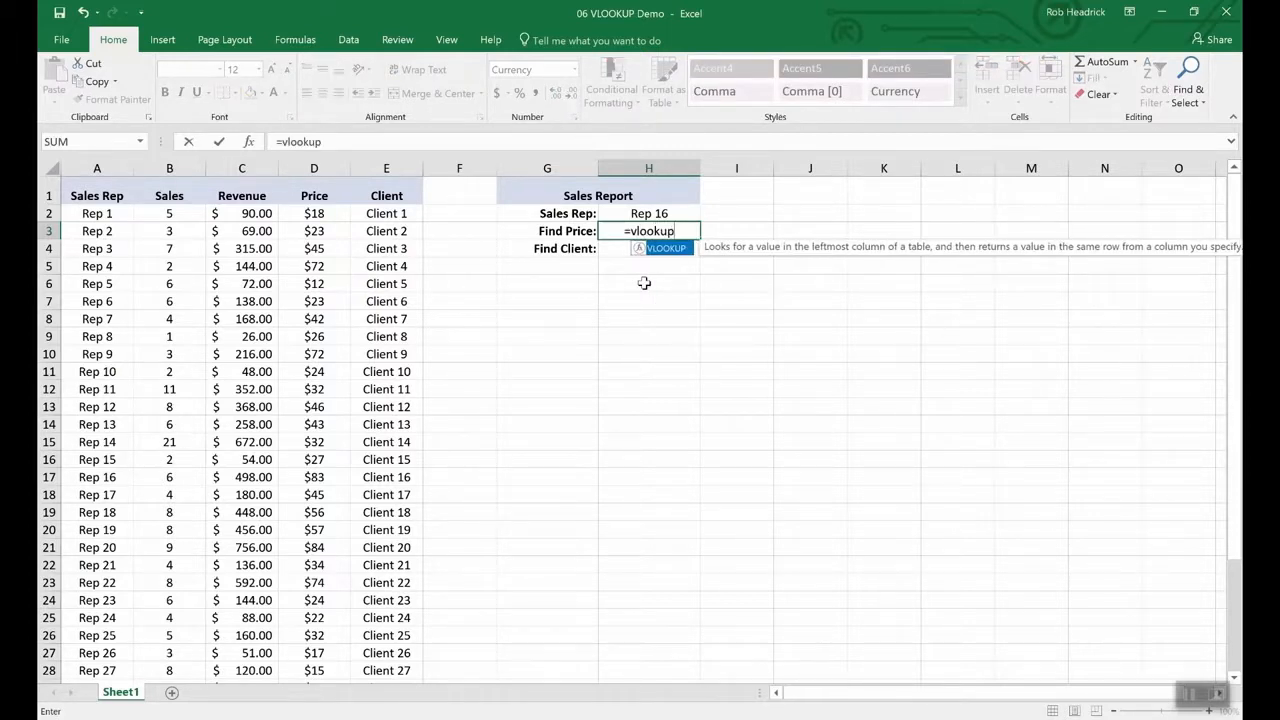
pyautogui.write('(')
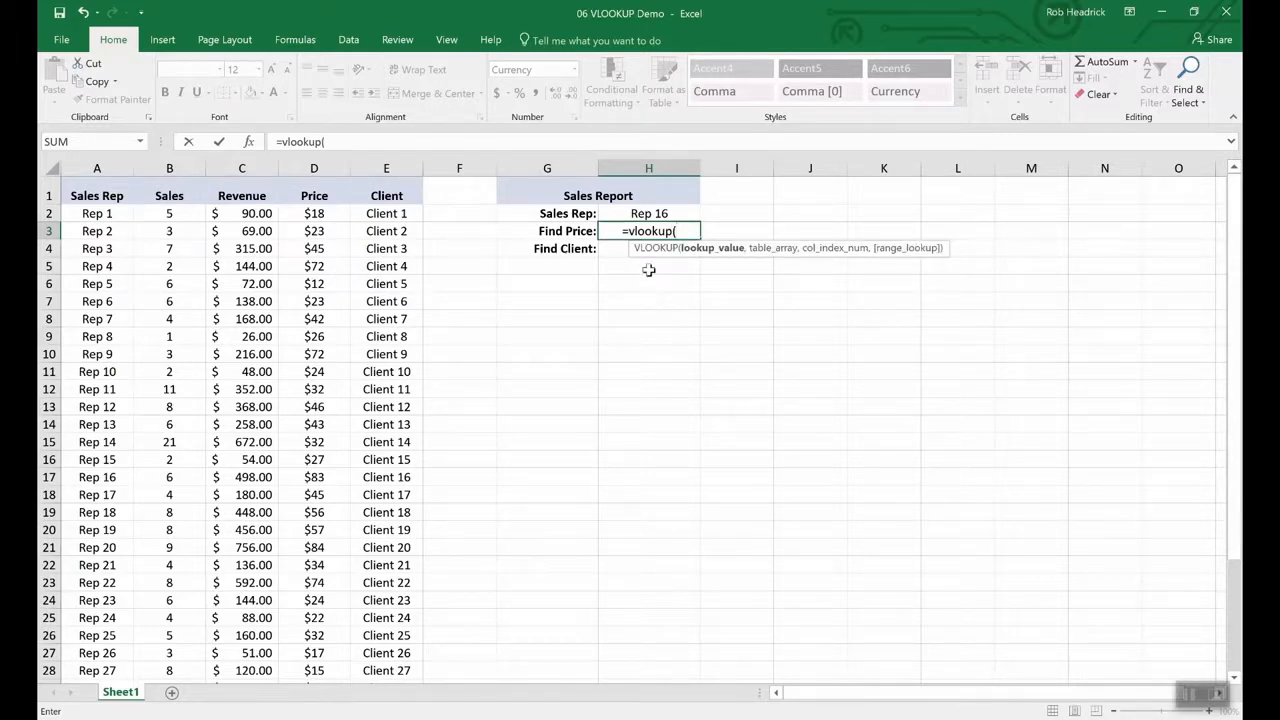
pyautogui.click(648, 214)
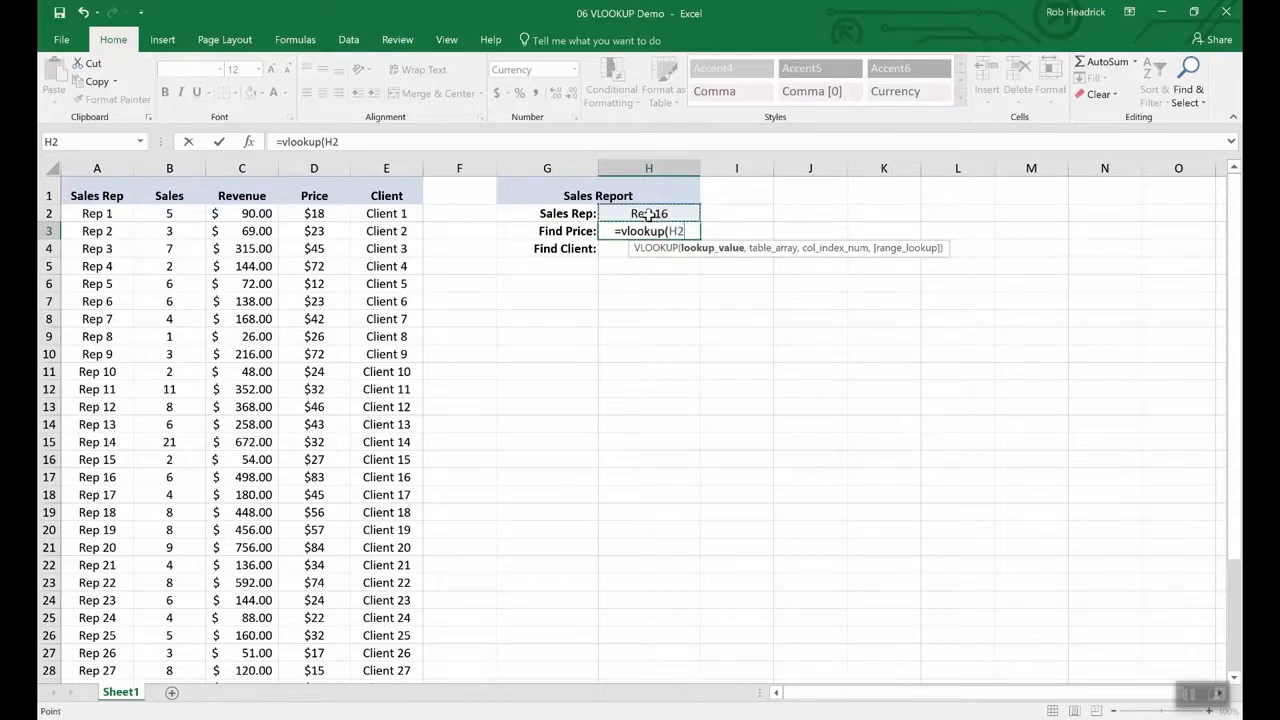
pyautogui.write(',')
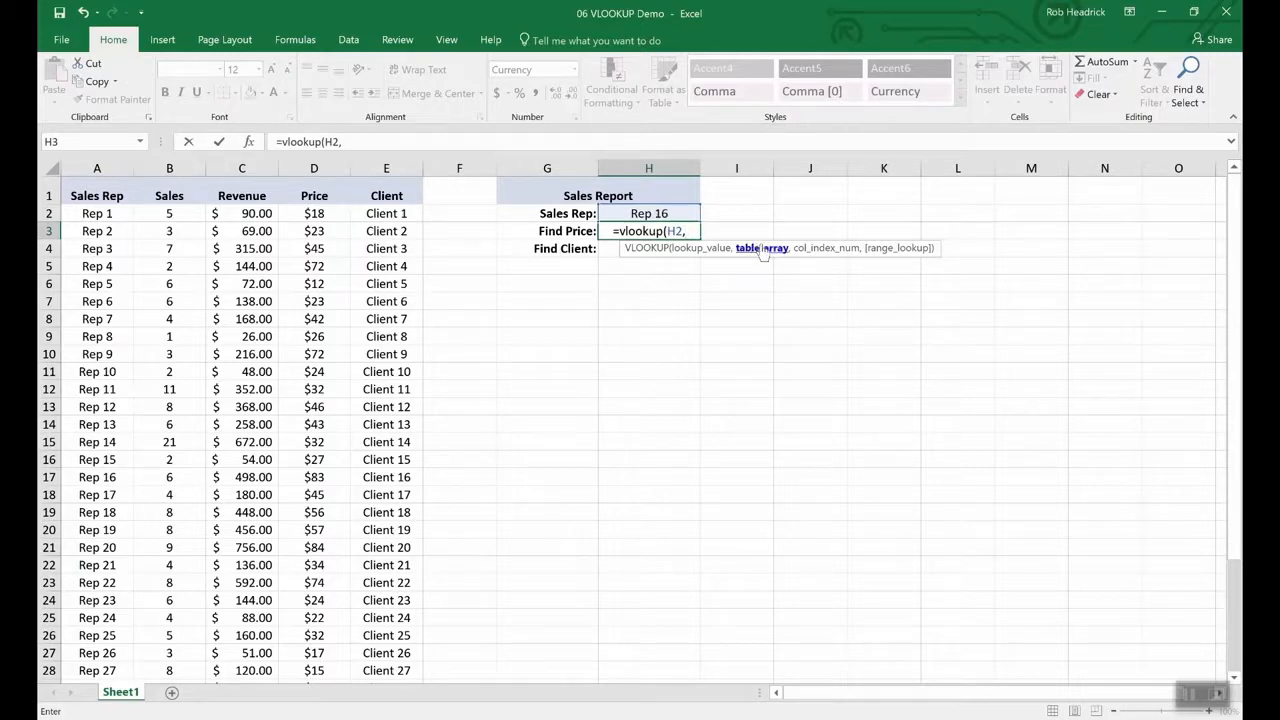
pyautogui.moveTo(96, 212); pyautogui.dragTo(357, 624)
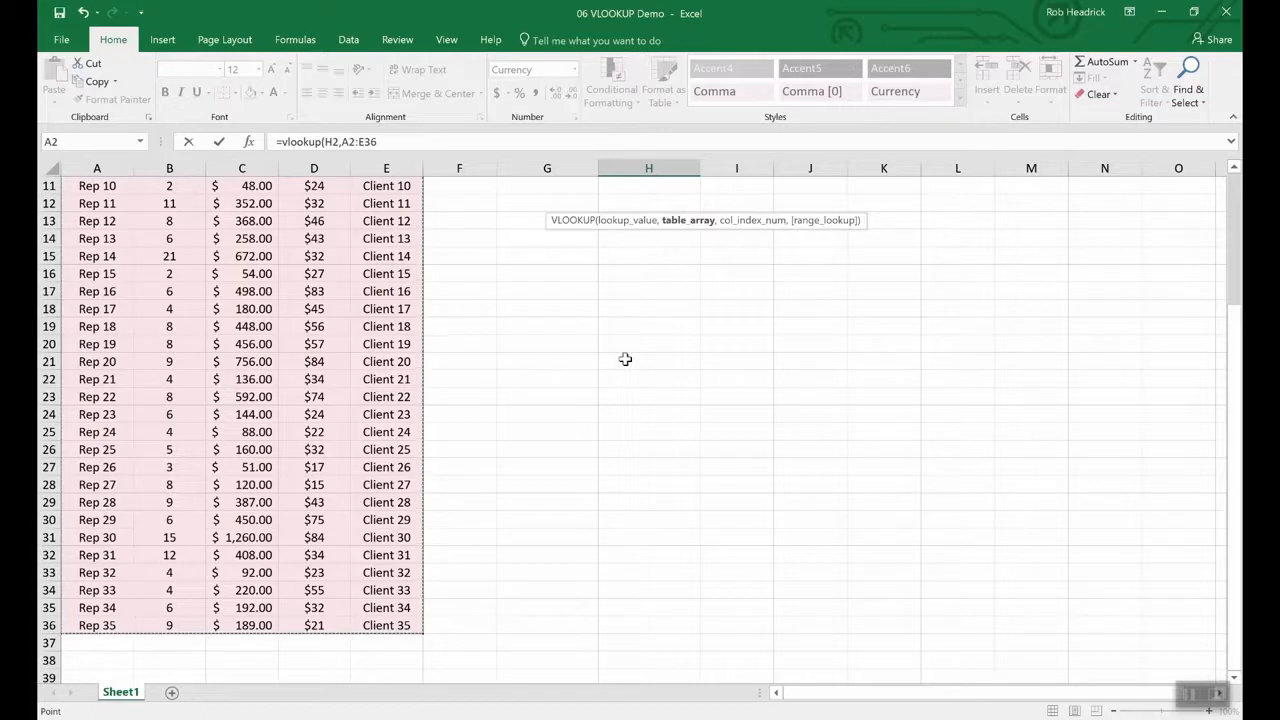
pyautogui.scroll(4, 620, 368)
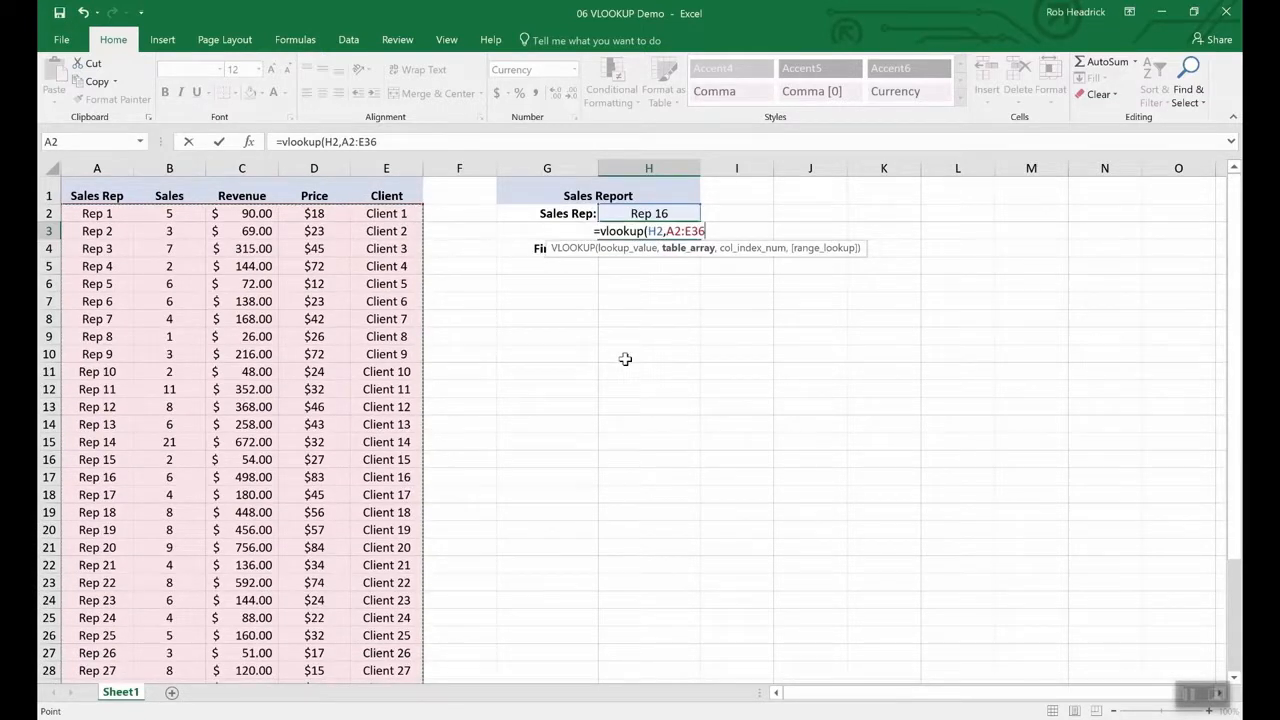
pyautogui.write(',')
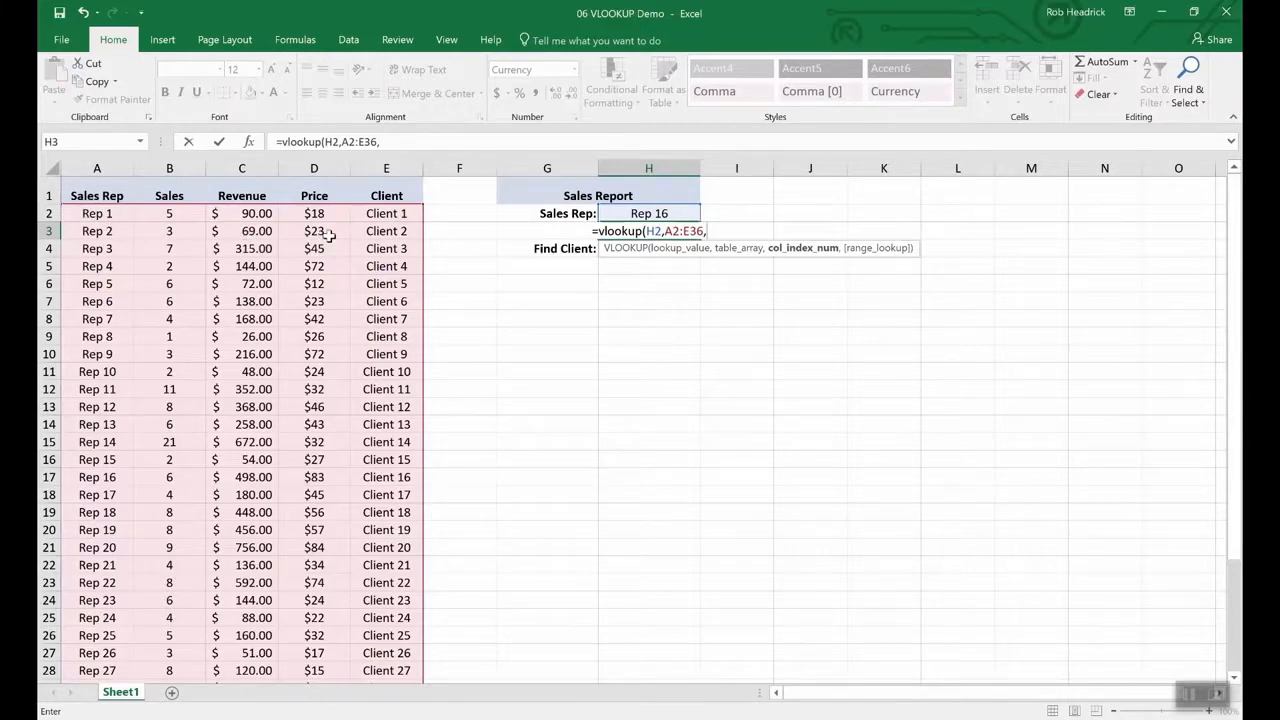
pyautogui.write('4,')
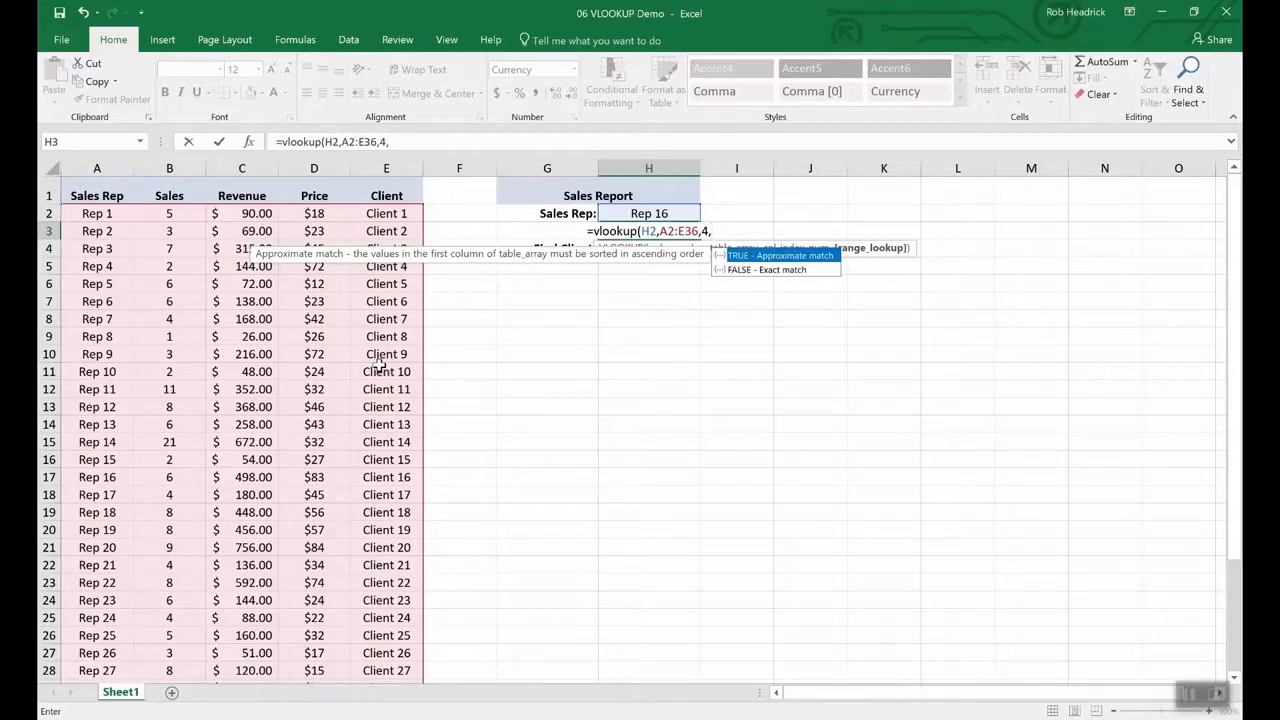
pyautogui.write('false')
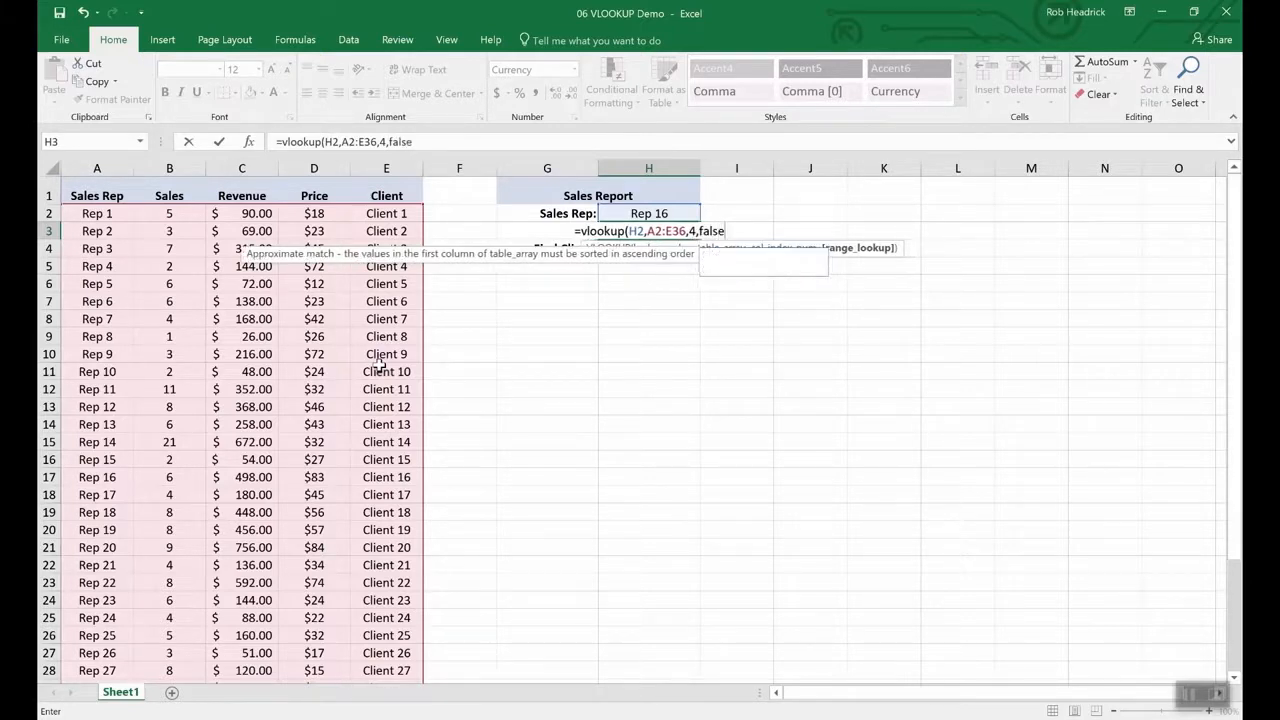
pyautogui.press('Return')
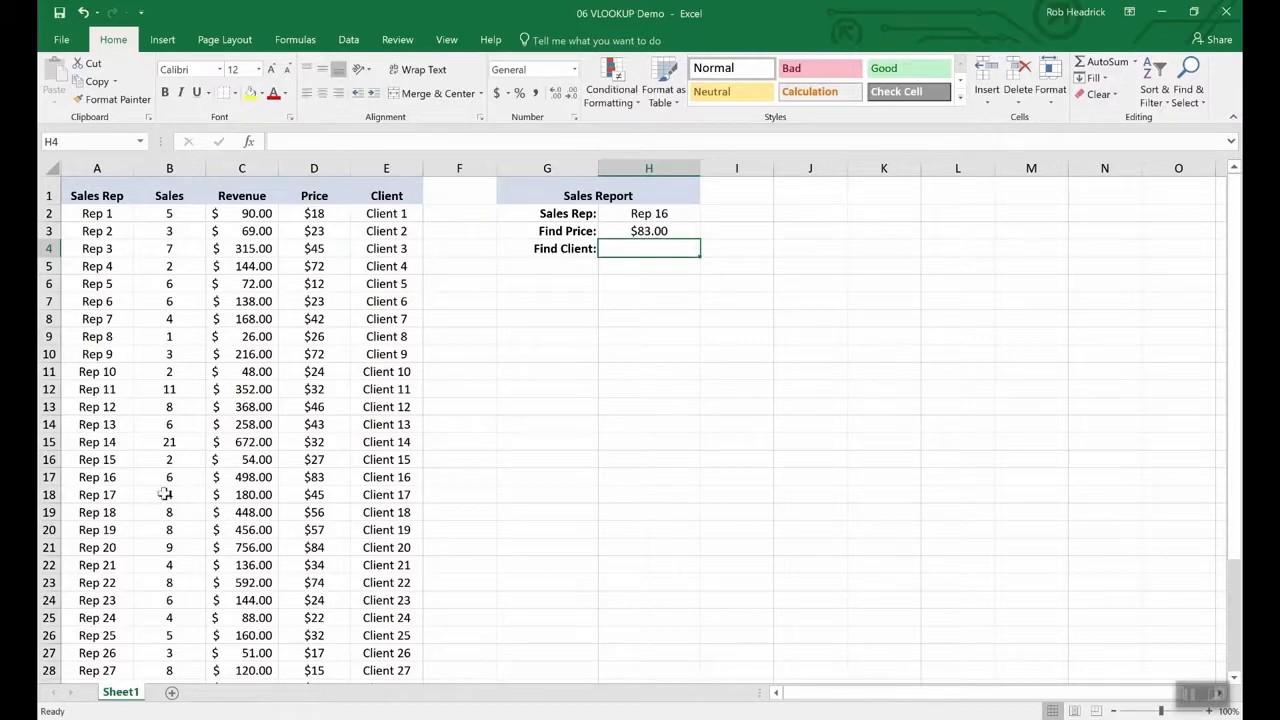
# - Copy the price lookup formula from H3 into the Find Client cell H4
pyautogui.click(49, 477)
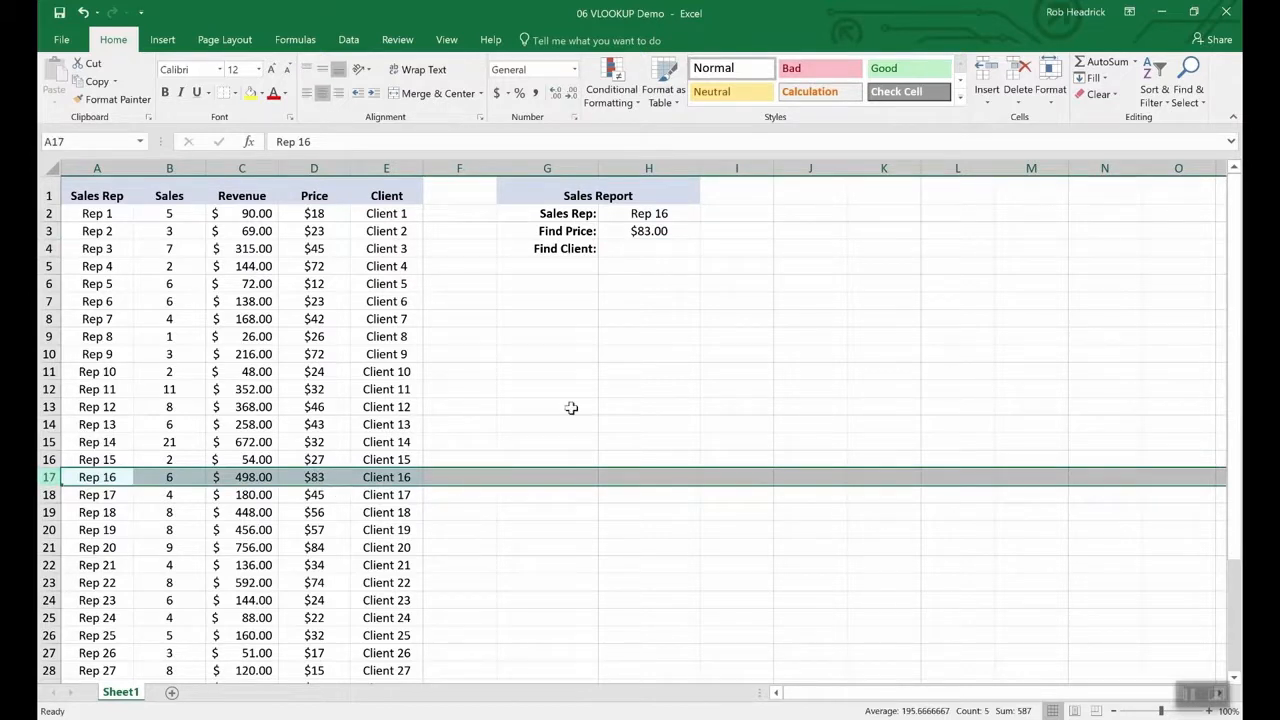
pyautogui.click(645, 247)
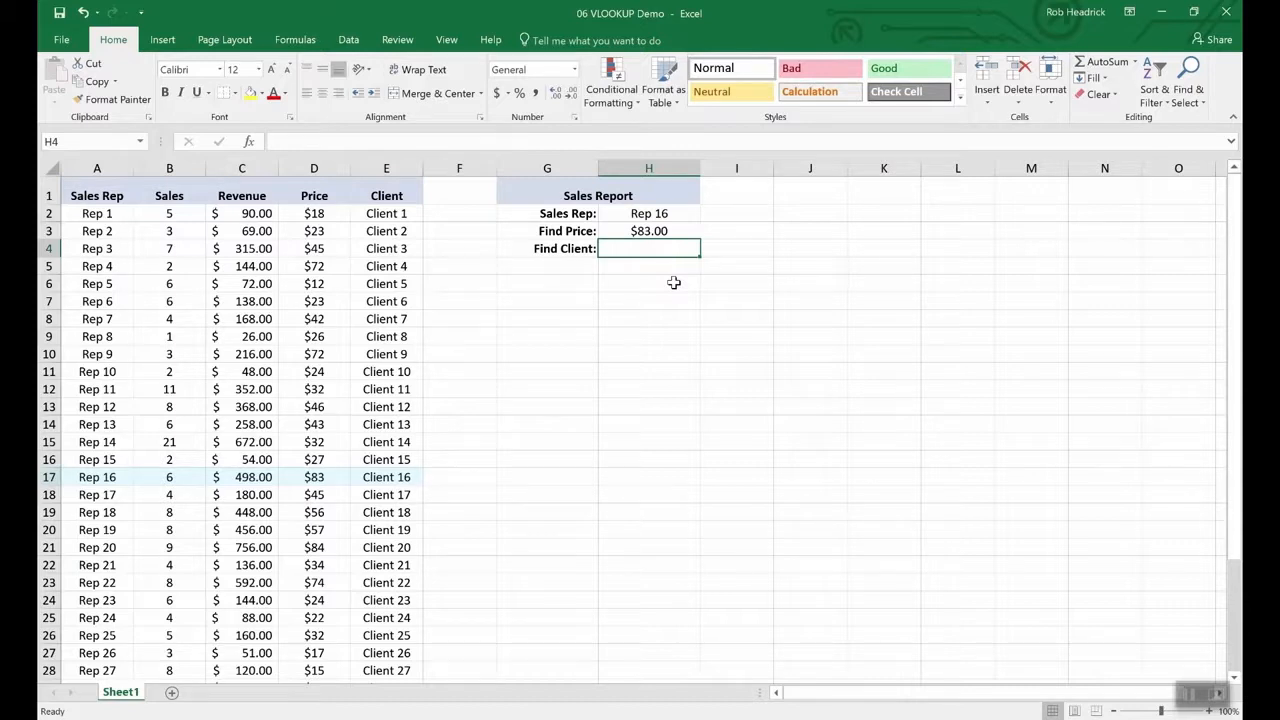
pyautogui.press('Up')
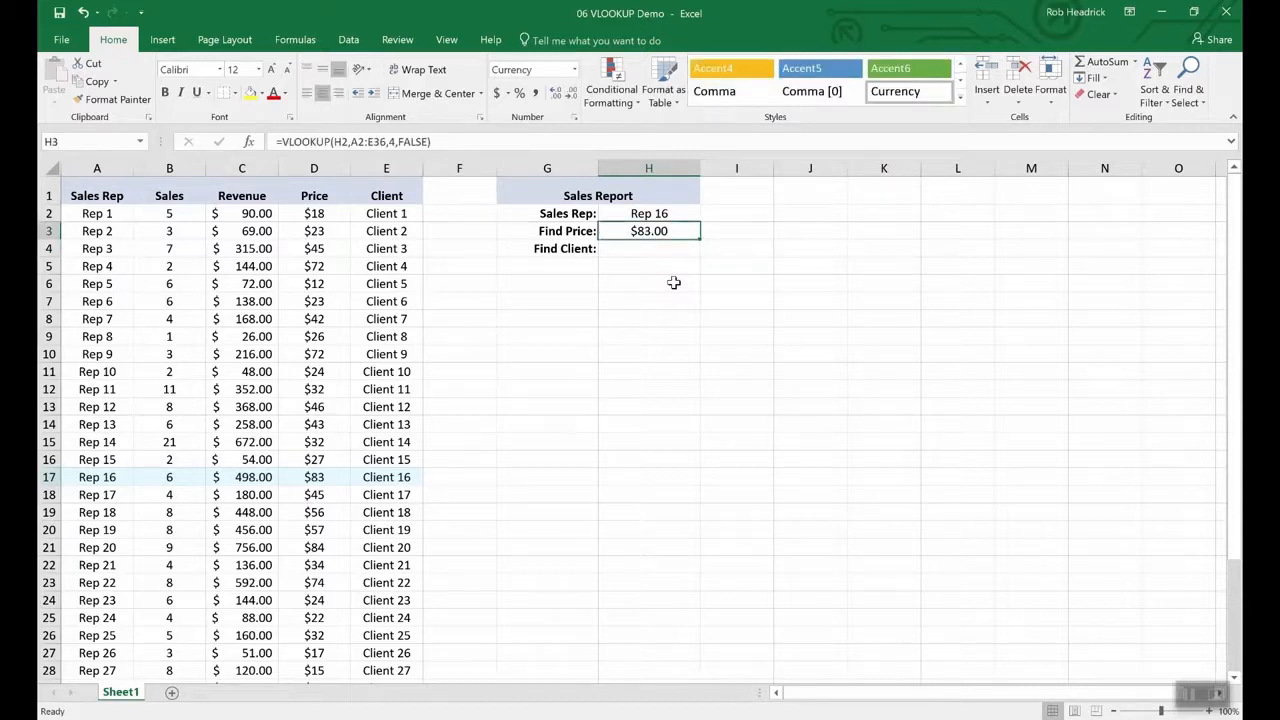
pyautogui.press('Down')
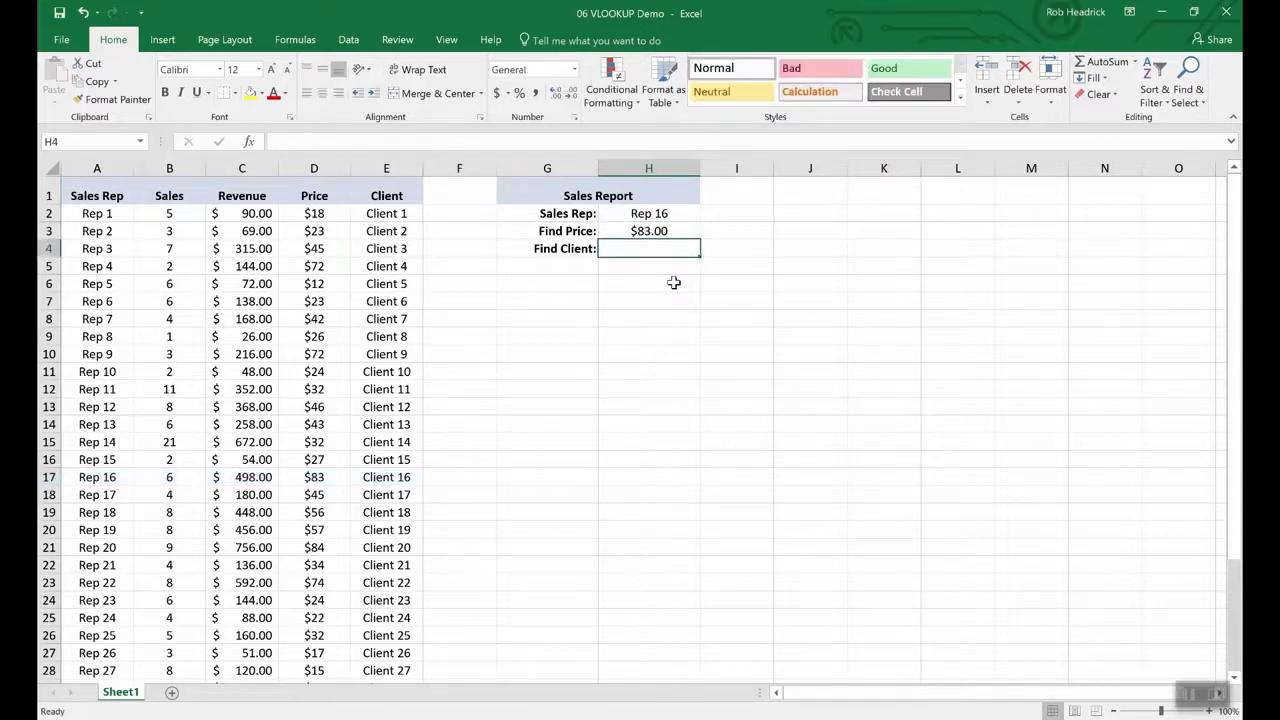
pyautogui.press('Up')
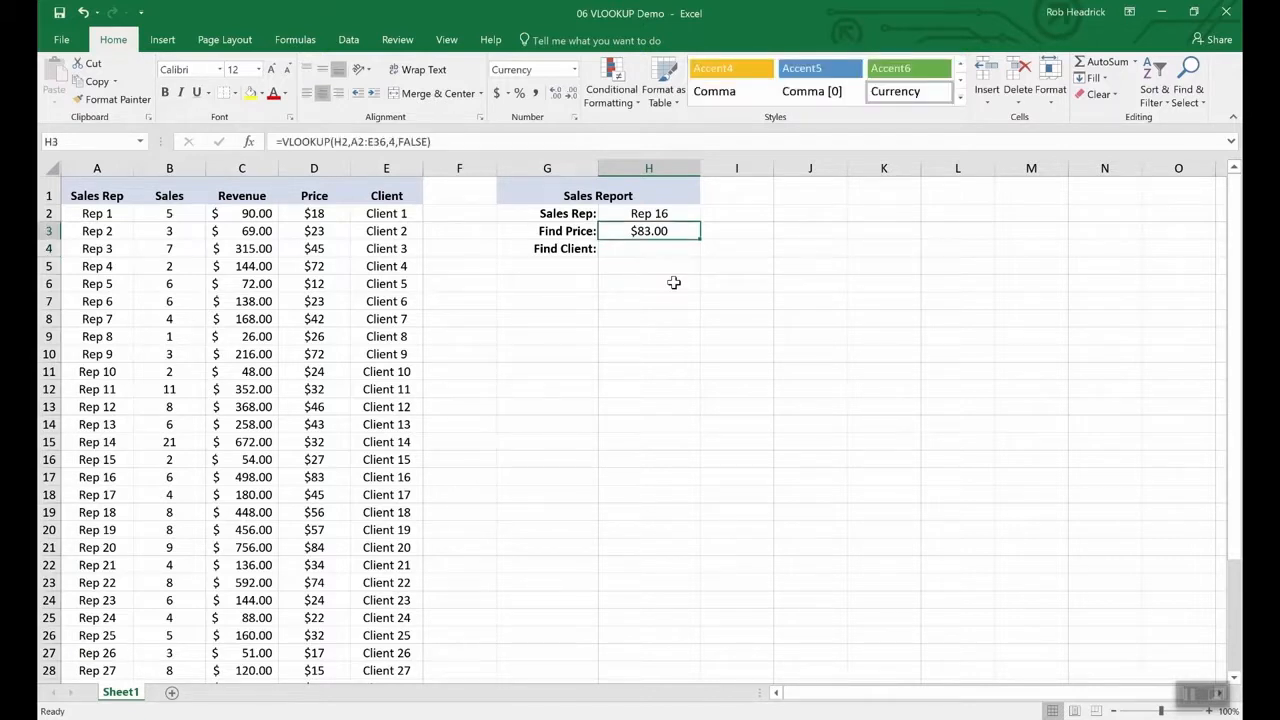
pyautogui.hotkey('ctrl', 'c')
pyautogui.press('Down')
pyautogui.hotkey('ctrl', 'v')
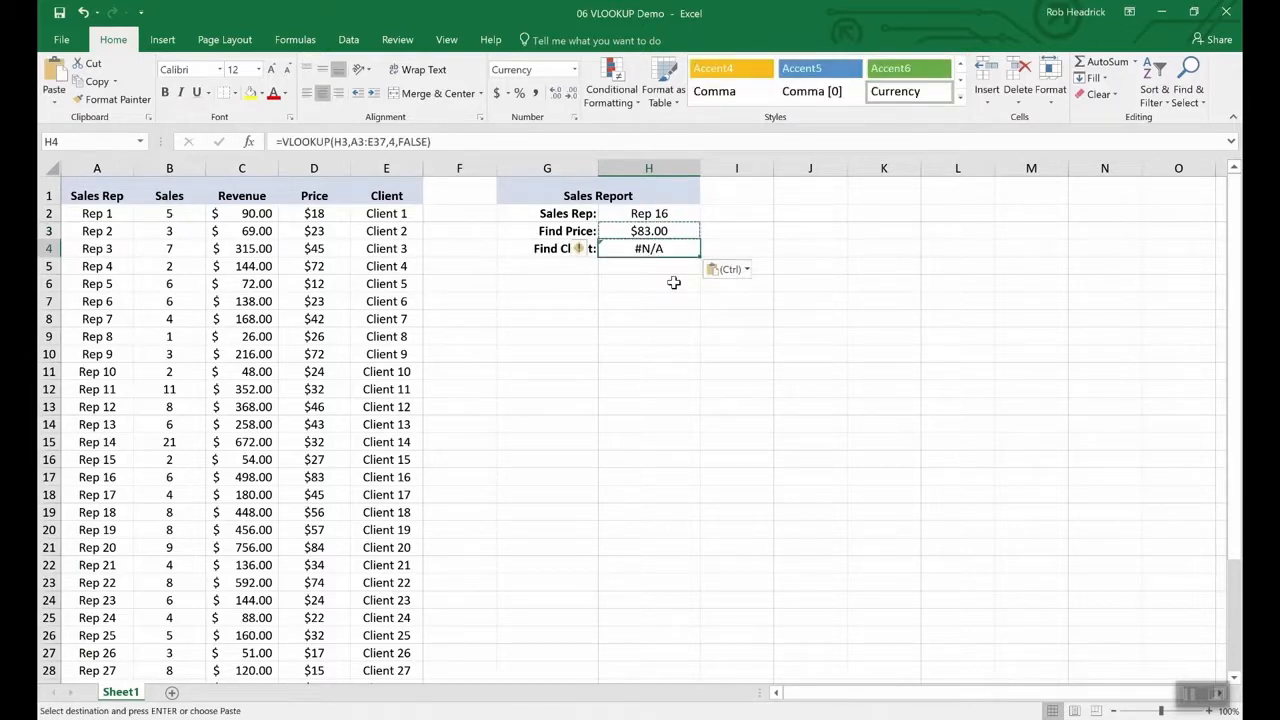
# - Edit H4 to =VLOOKUP(H2,A2:E36,5,FALSE) and confirm Rep 16's row shows Client 16
pyautogui.click(352, 143)
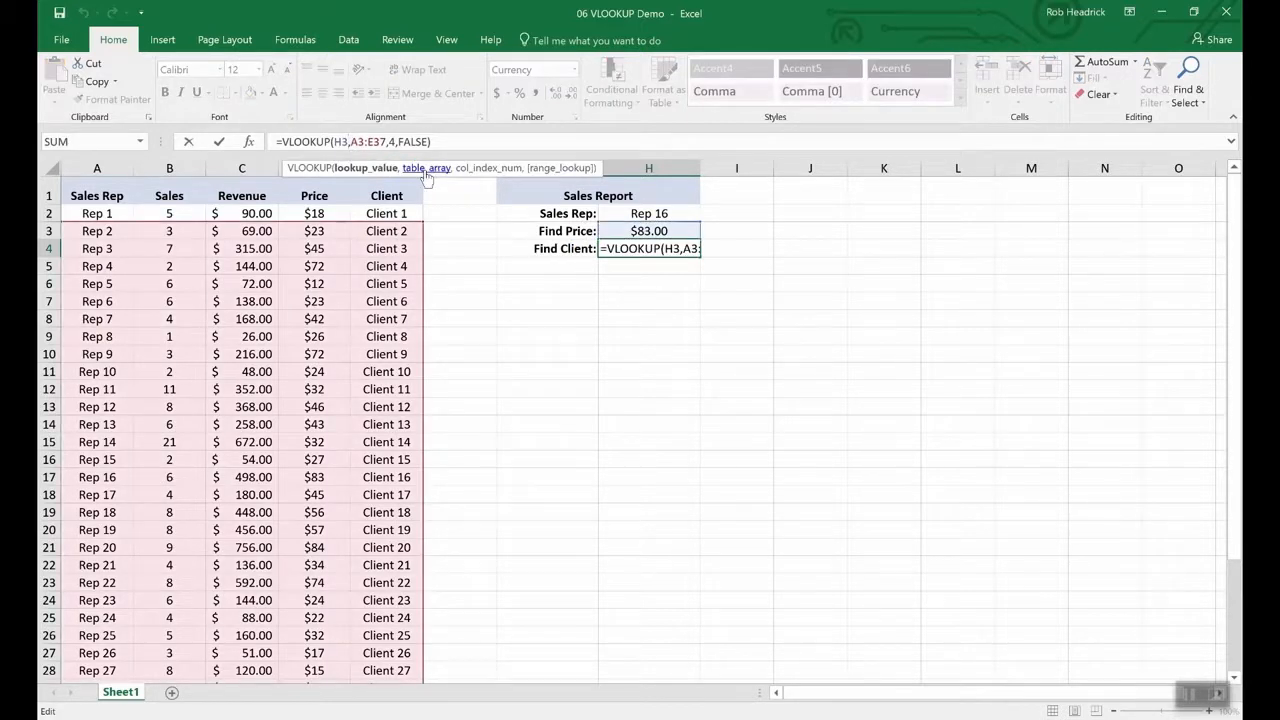
pyautogui.press('BackSpace')
pyautogui.write('2')
pyautogui.press('Right')
pyautogui.press('Right')
pyautogui.press('Right')
pyautogui.press('Right')
pyautogui.press('Right')
pyautogui.press('Right')
pyautogui.press('Right')
pyautogui.press('Right')
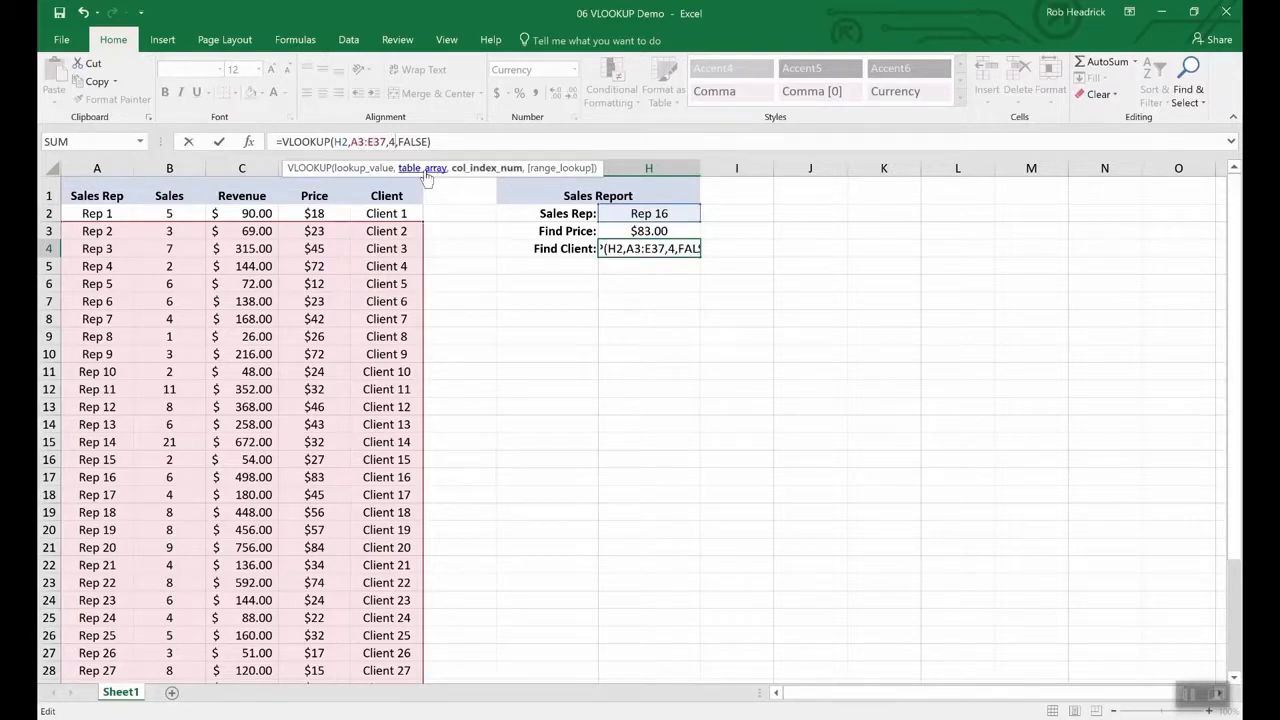
pyautogui.press('Delete')
pyautogui.write('5')
pyautogui.press('Return')
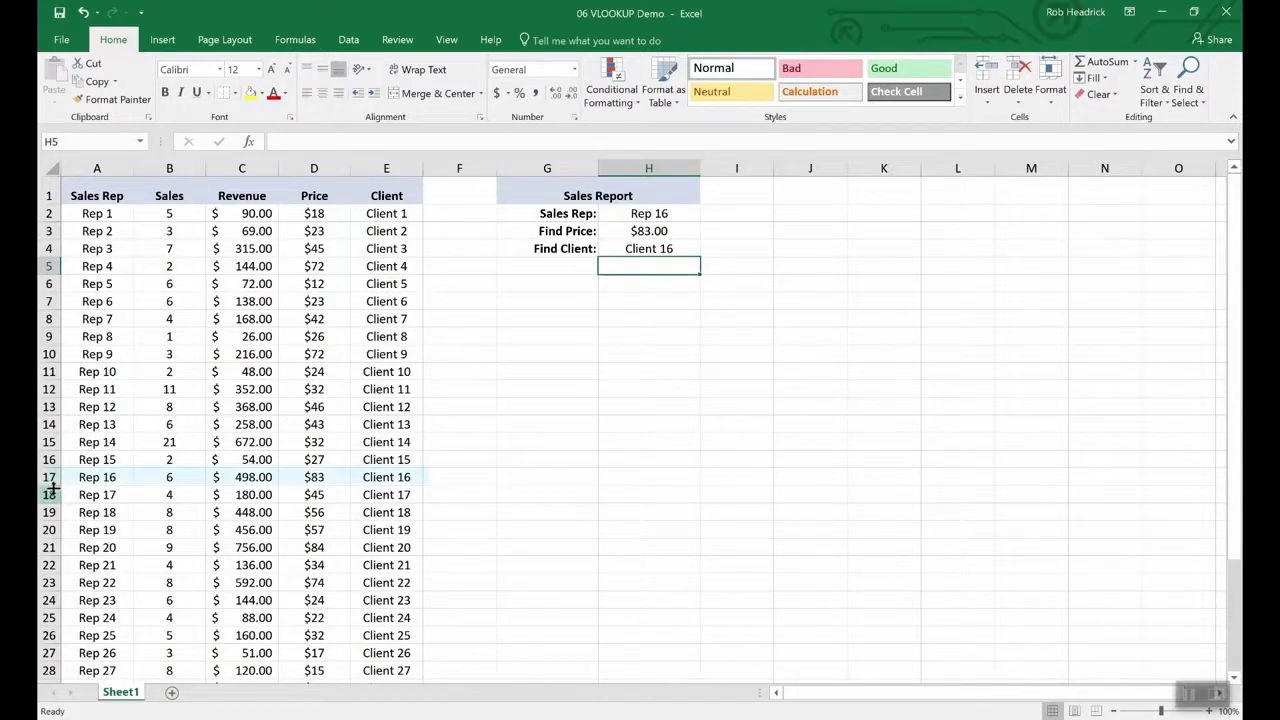
pyautogui.click(49, 477)
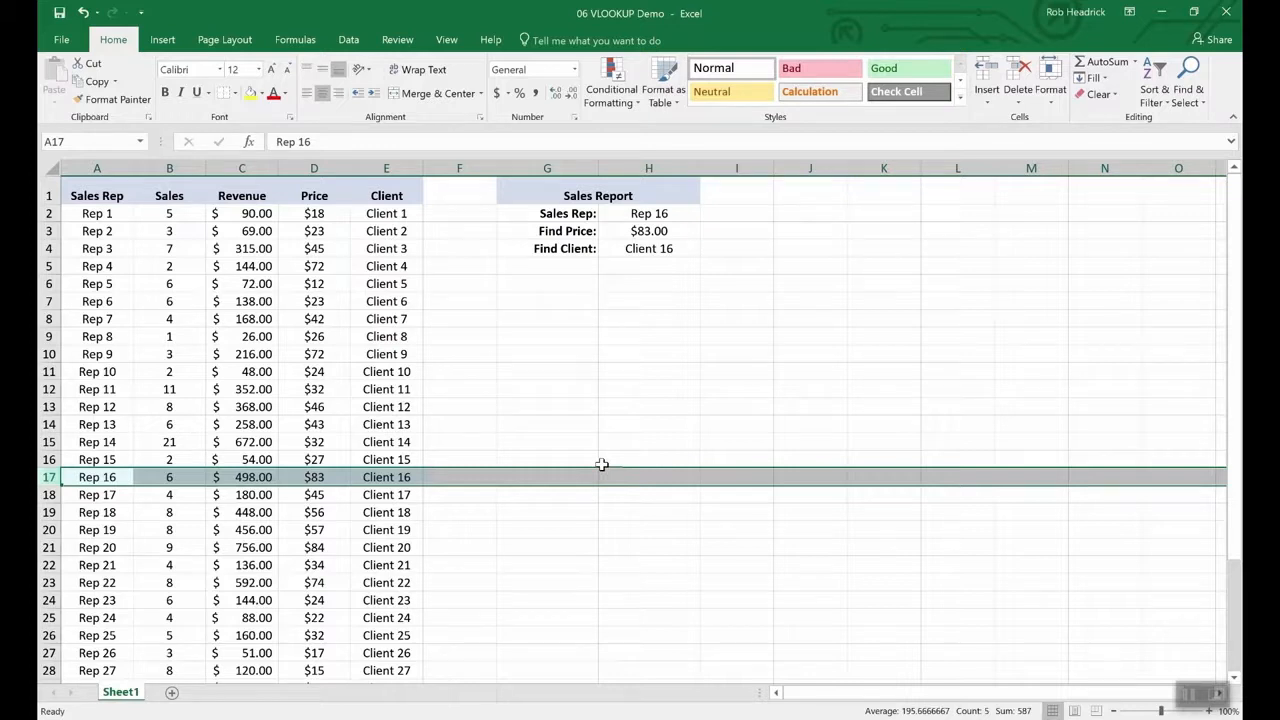
# - Pick Rep 19, then Rep 25, from the Sales Rep dropdown in H2
pyautogui.click(658, 214)
pyautogui.click(707, 214)
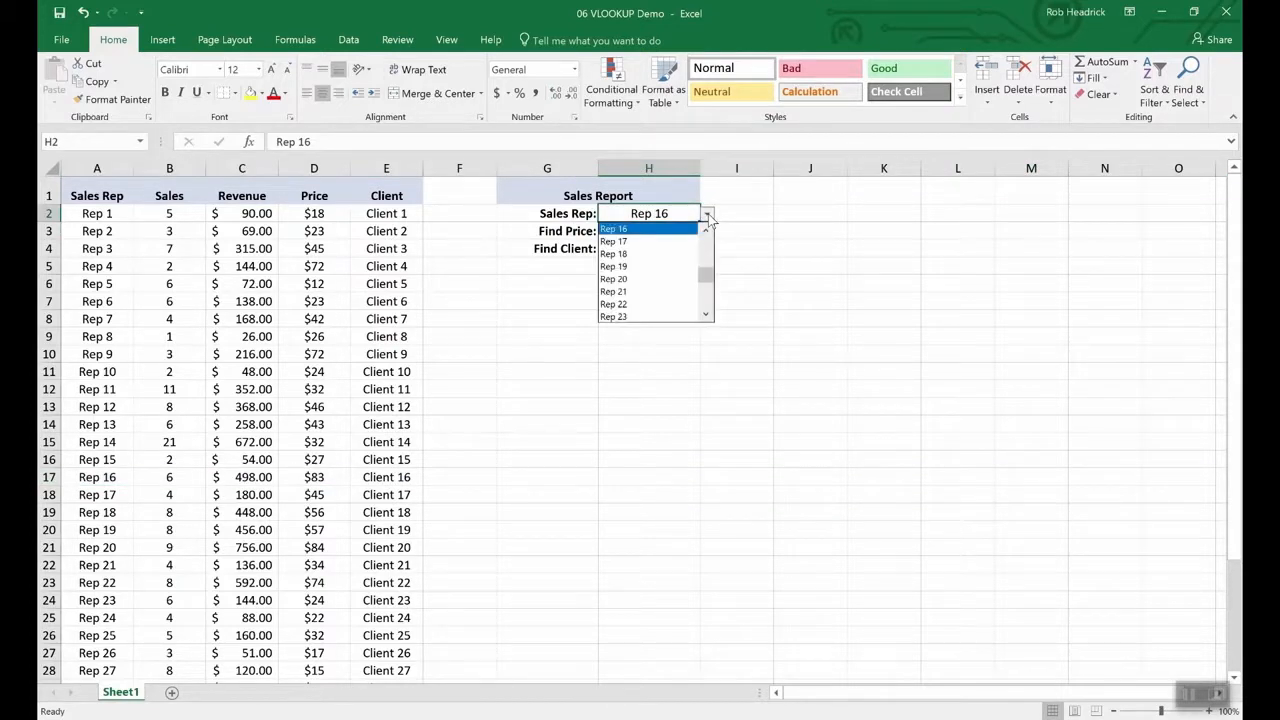
pyautogui.click(670, 270)
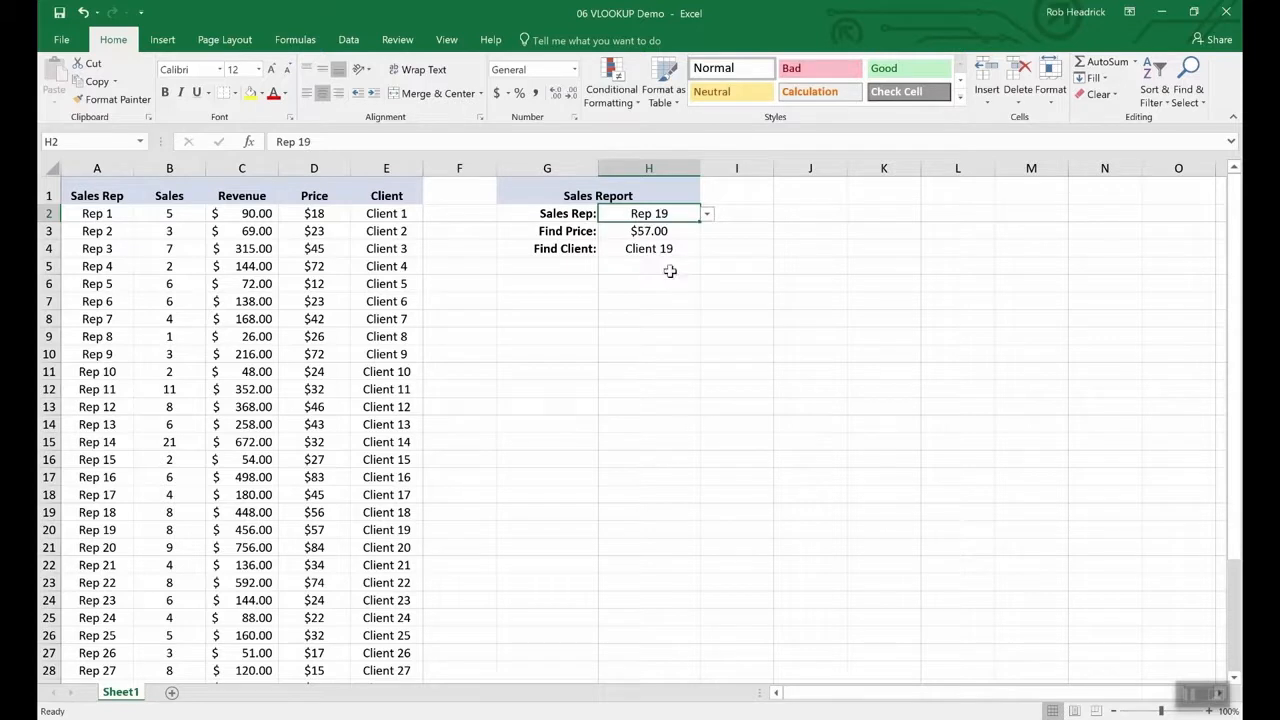
pyautogui.click(707, 214)
pyautogui.click(669, 304)
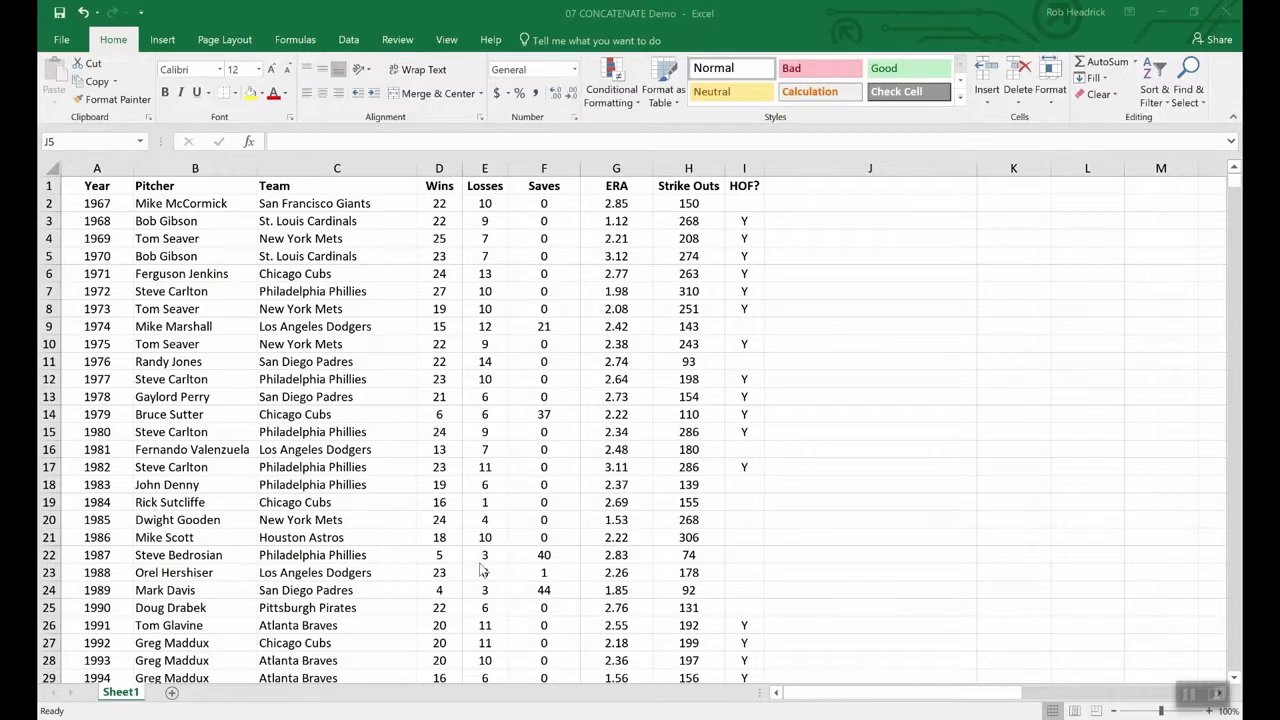
pyautogui.click(552, 629)
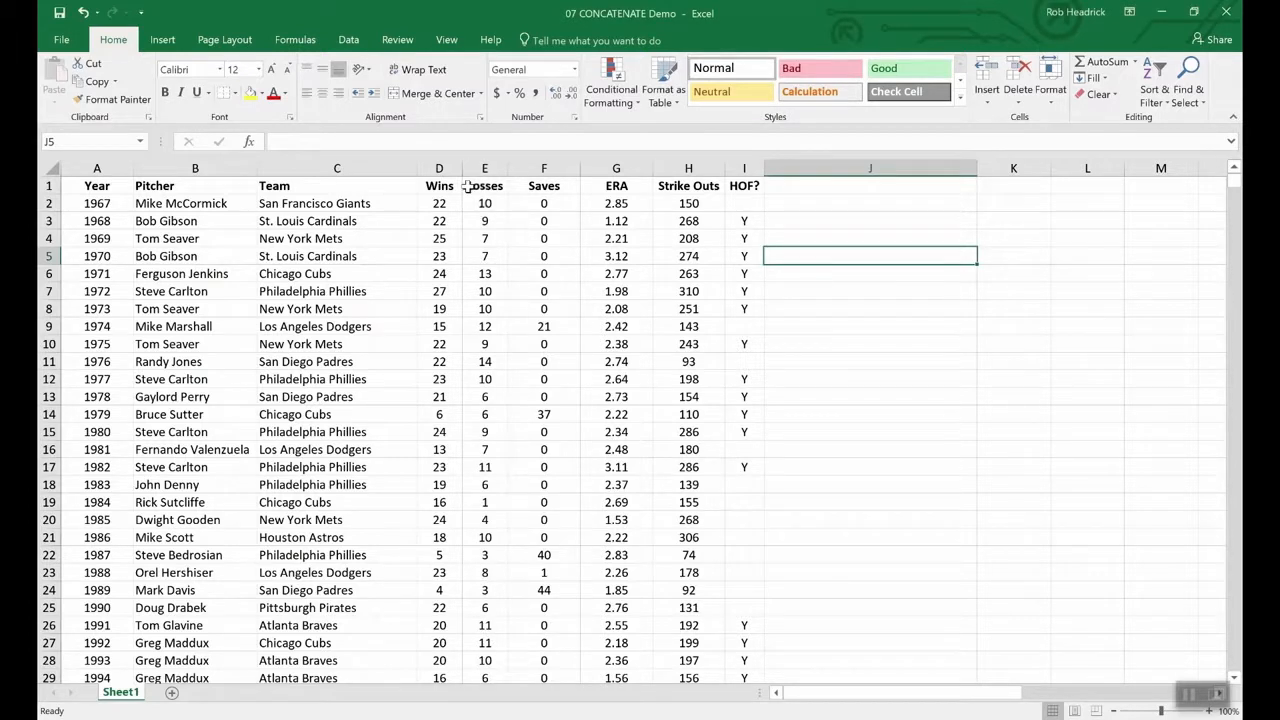
pyautogui.moveTo(452, 186); pyautogui.dragTo(490, 196)
pyautogui.click(481, 291)
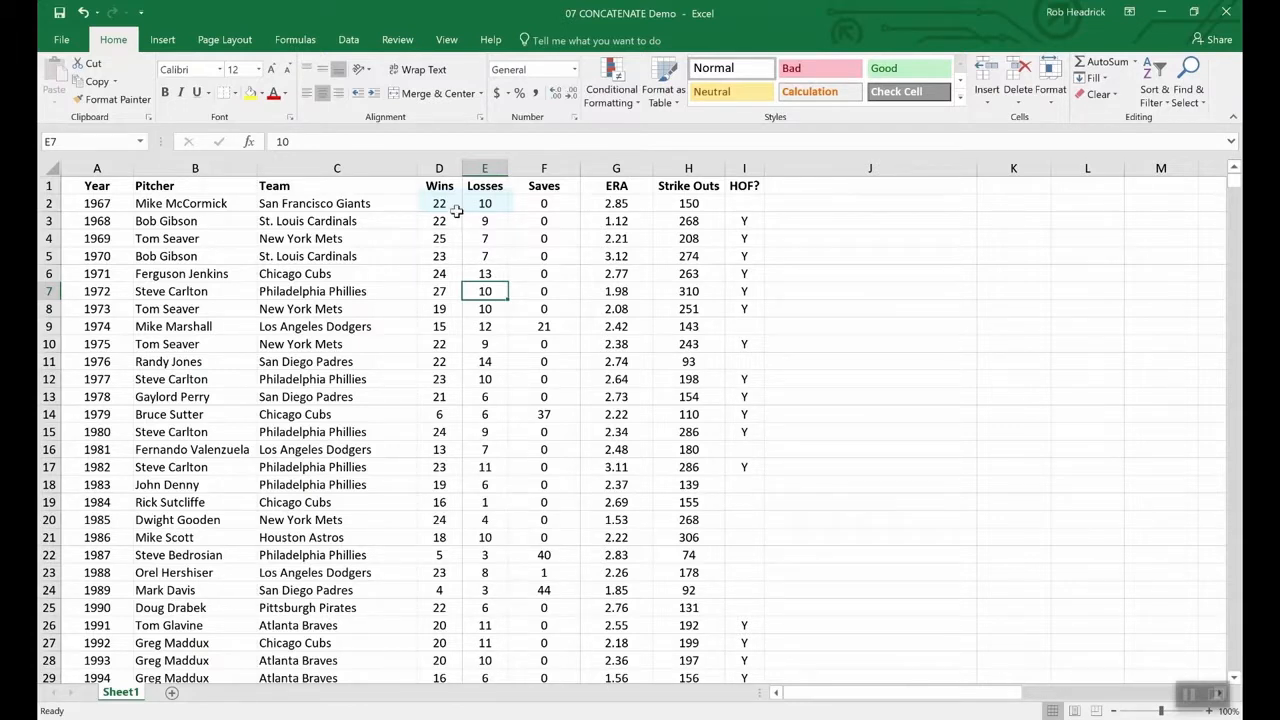
pyautogui.doubleClick(454, 203)
pyautogui.write('-1')
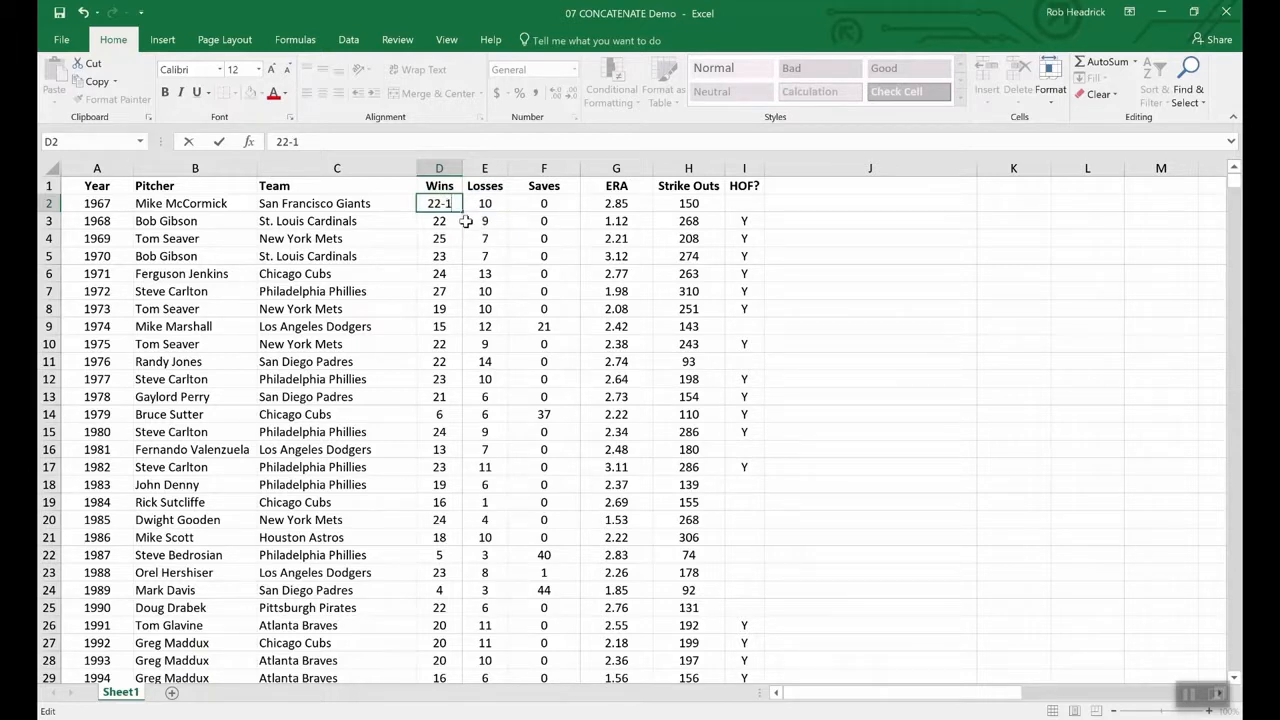
pyautogui.write('0')
pyautogui.press('BackSpace')
pyautogui.press('BackSpace')
pyautogui.press('BackSpace')
pyautogui.press('Return')
pyautogui.click(520, 168)
pyautogui.rightClick(522, 168)
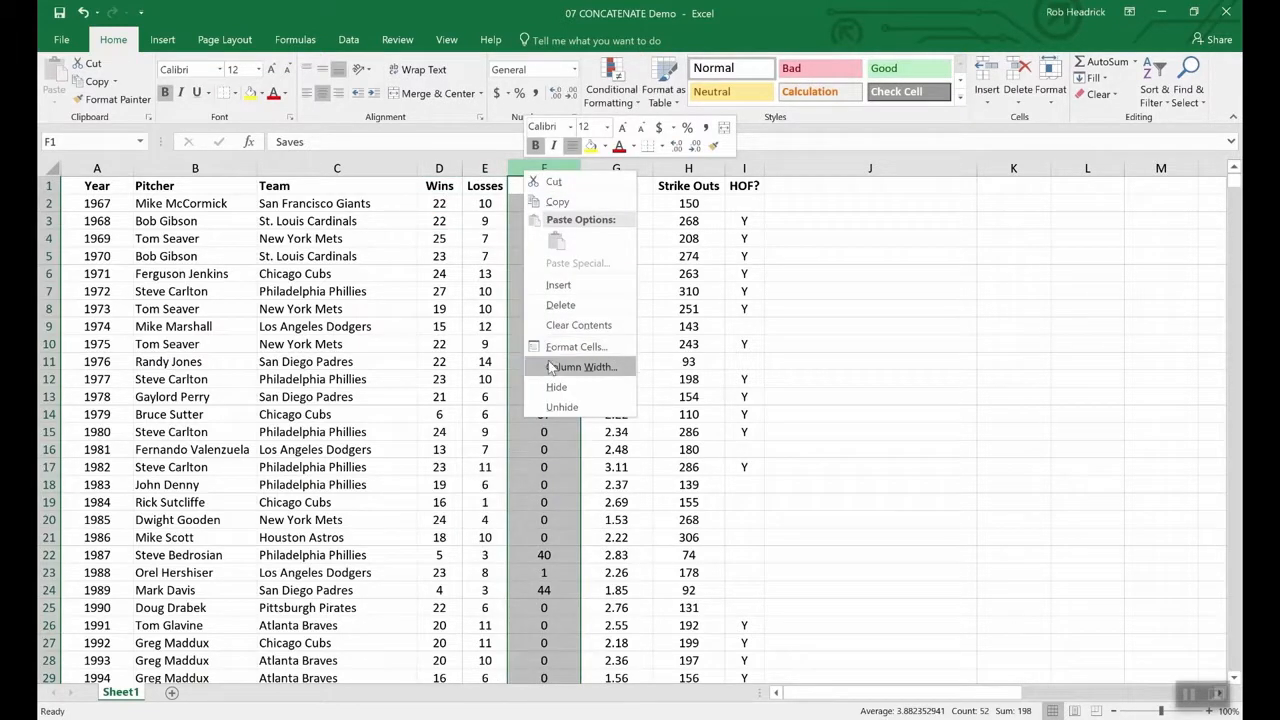
pyautogui.press('Escape')
pyautogui.hotkey('ctrl', 'shift', '=')
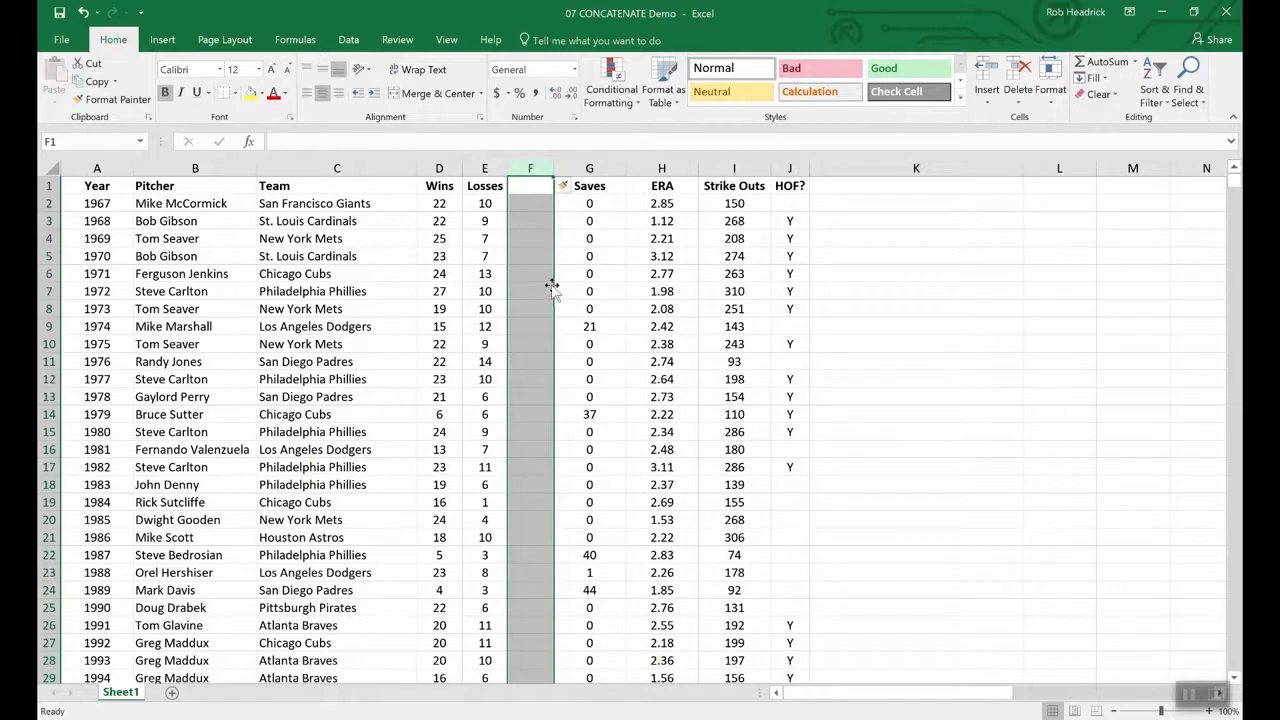
# - Head column F with 'W-L' in F1
pyautogui.click(532, 185)
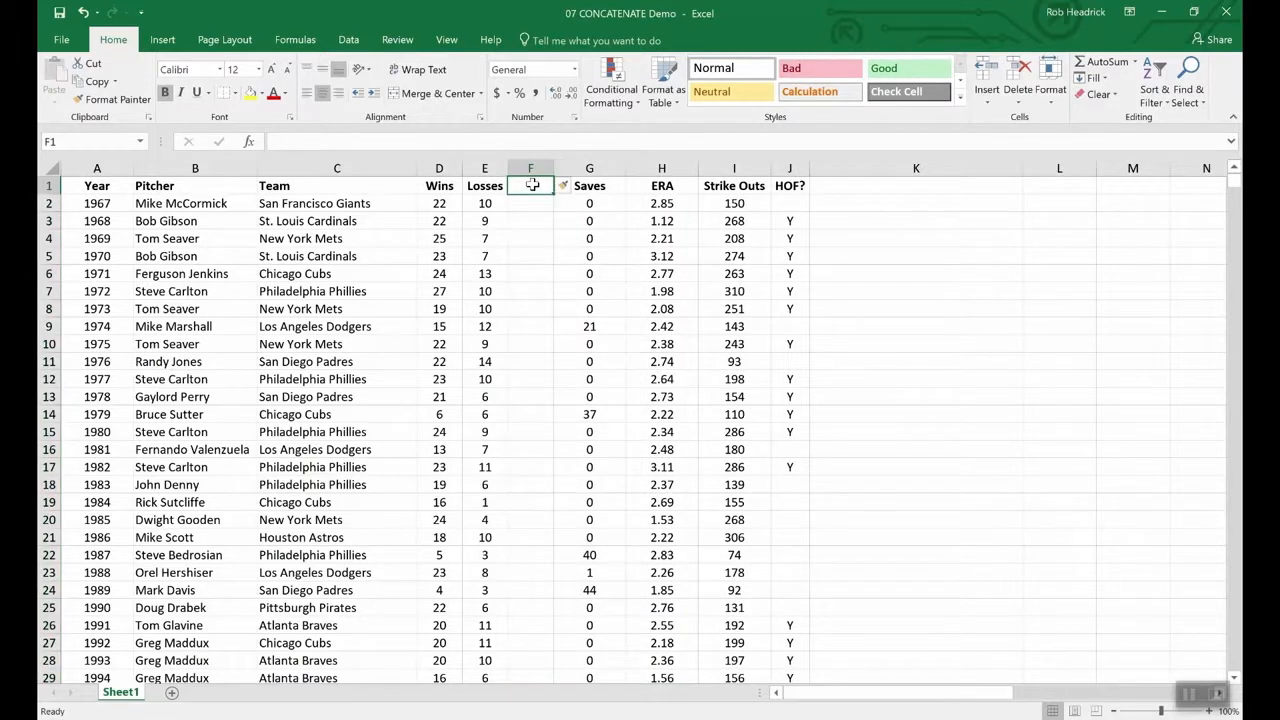
pyautogui.write('W-L')
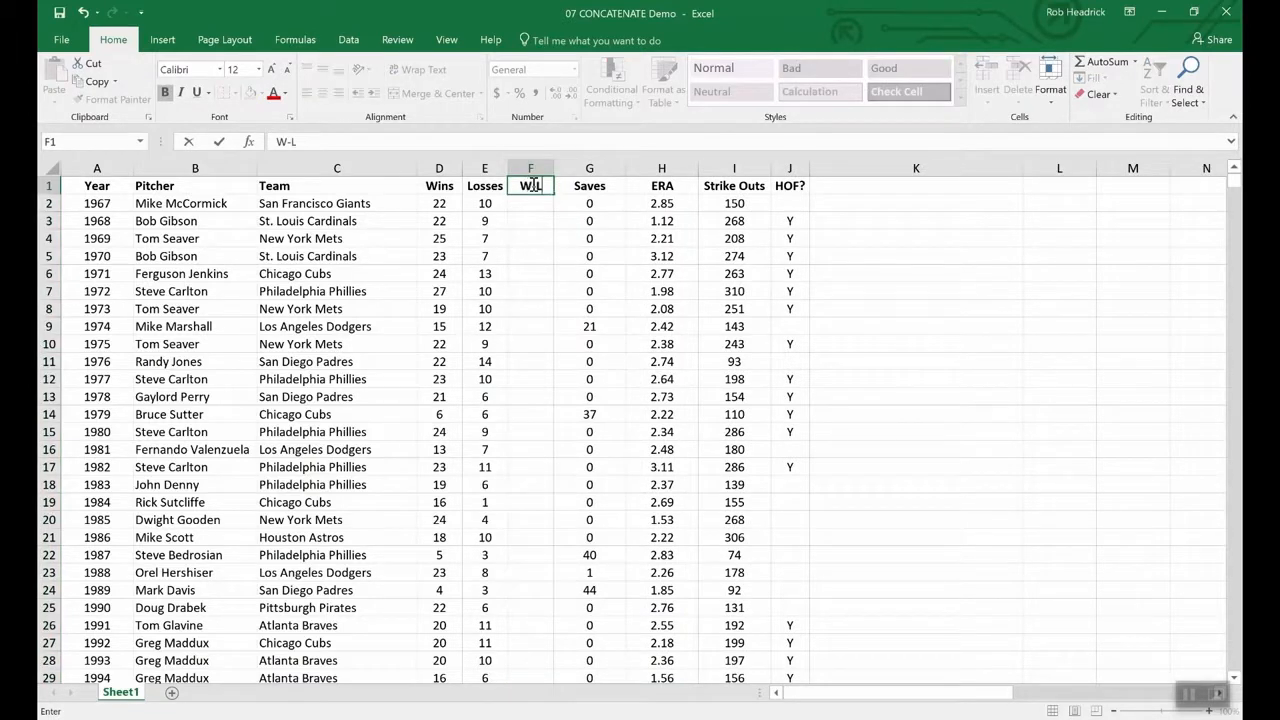
pyautogui.press('Return')
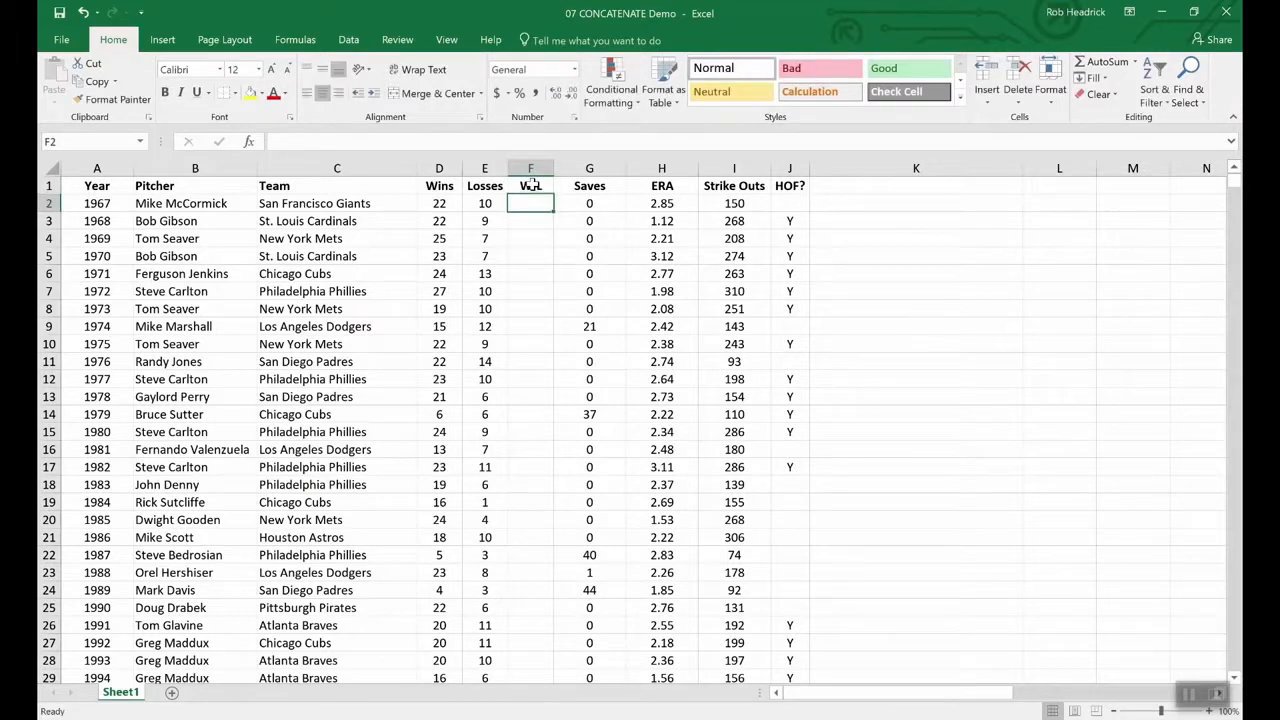
# - Enter =CONCATENATE(D2,E2) in F2 to join wins and losses
pyautogui.write('=conc')
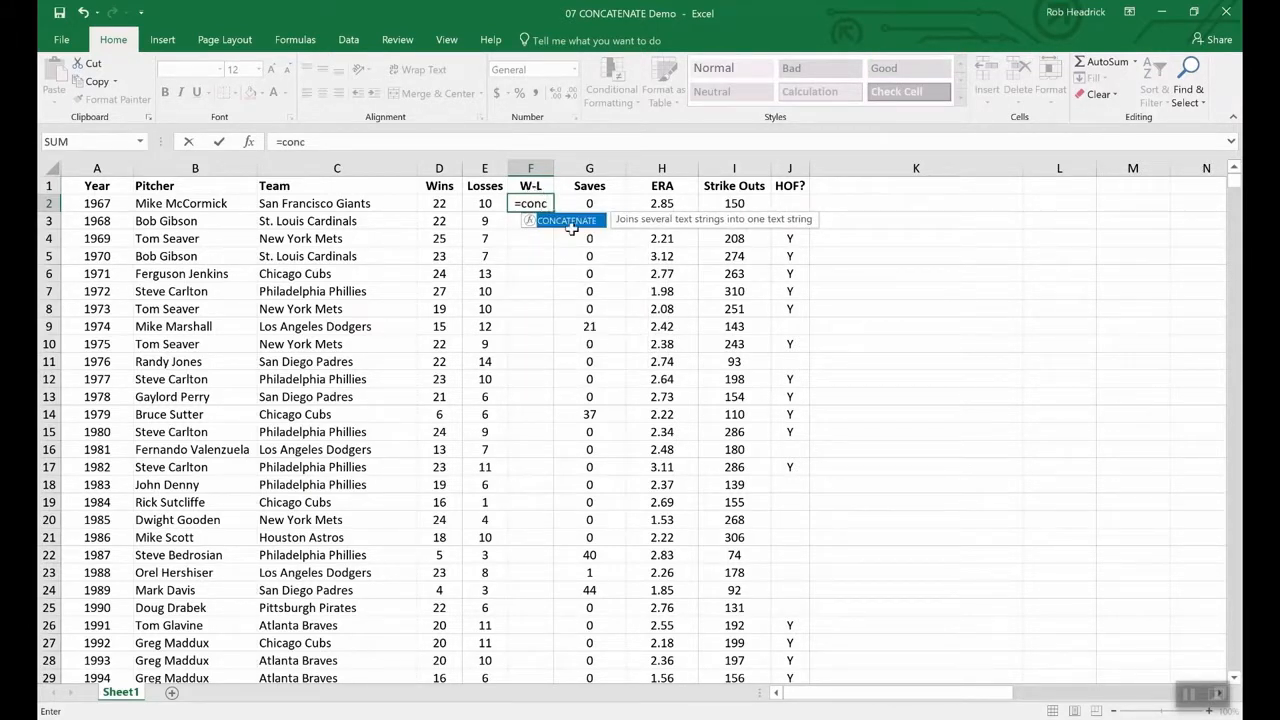
pyautogui.doubleClick(575, 221)
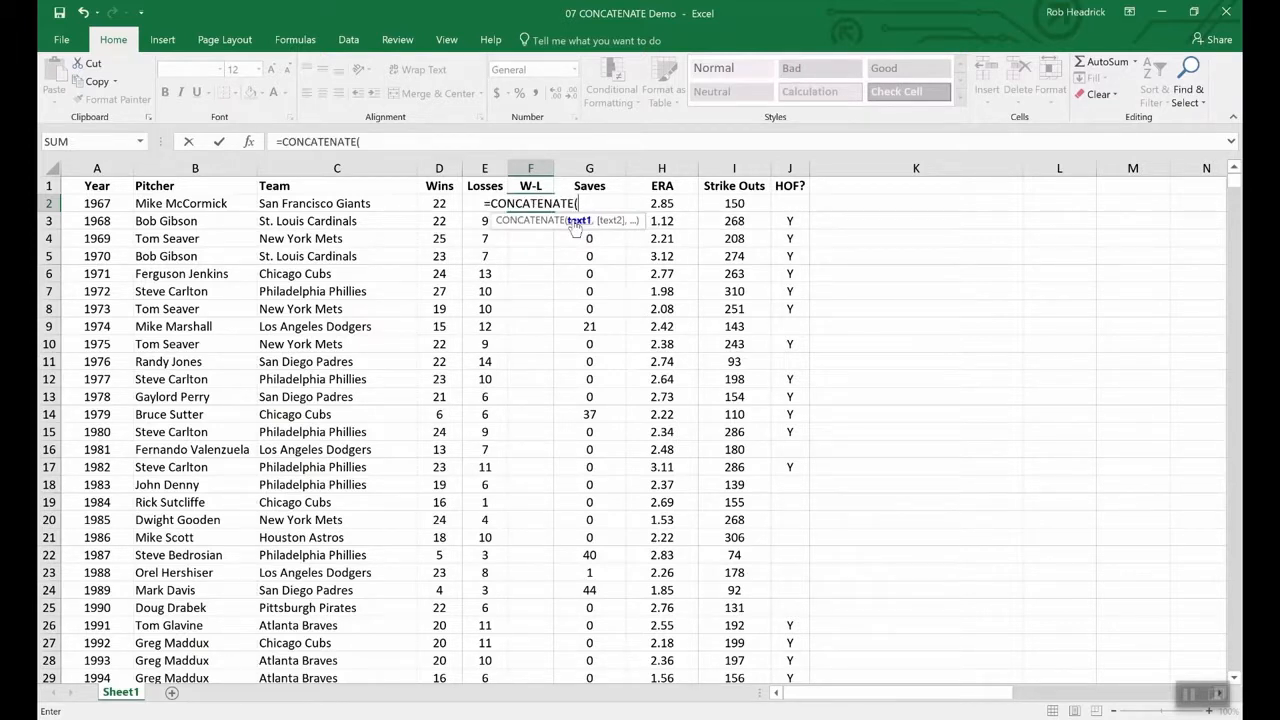
pyautogui.click(439, 204)
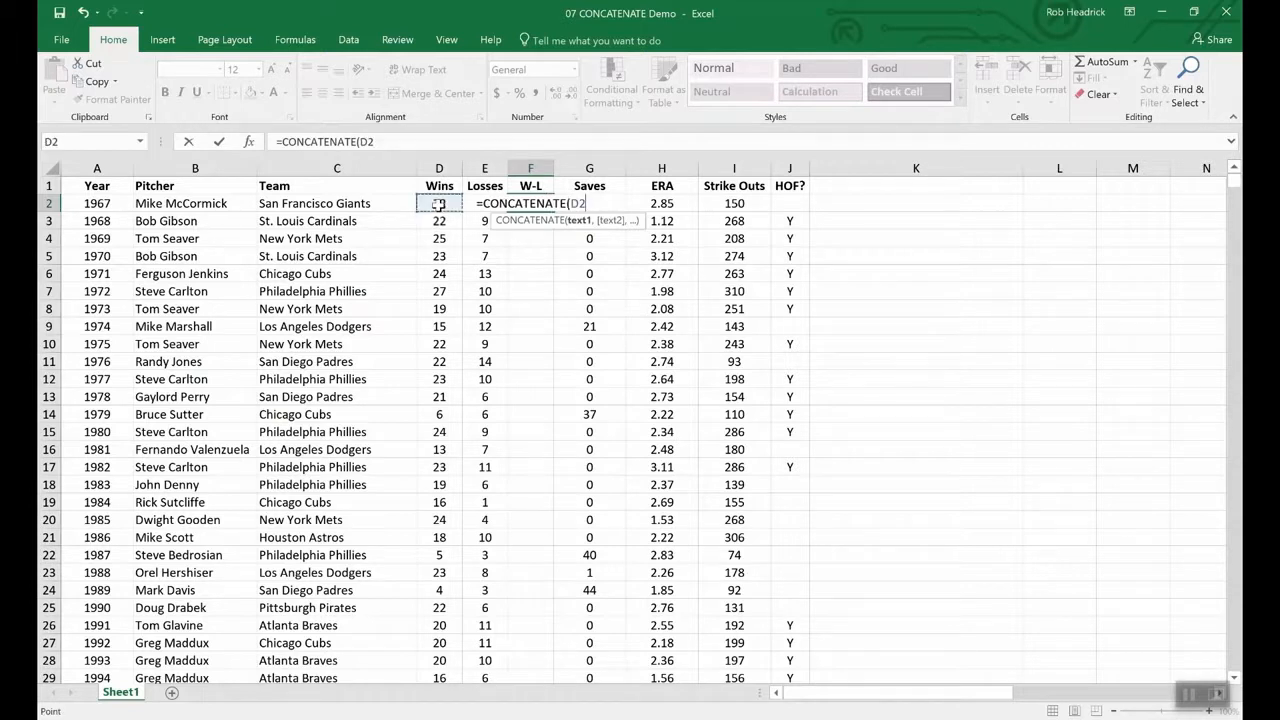
pyautogui.write(',')
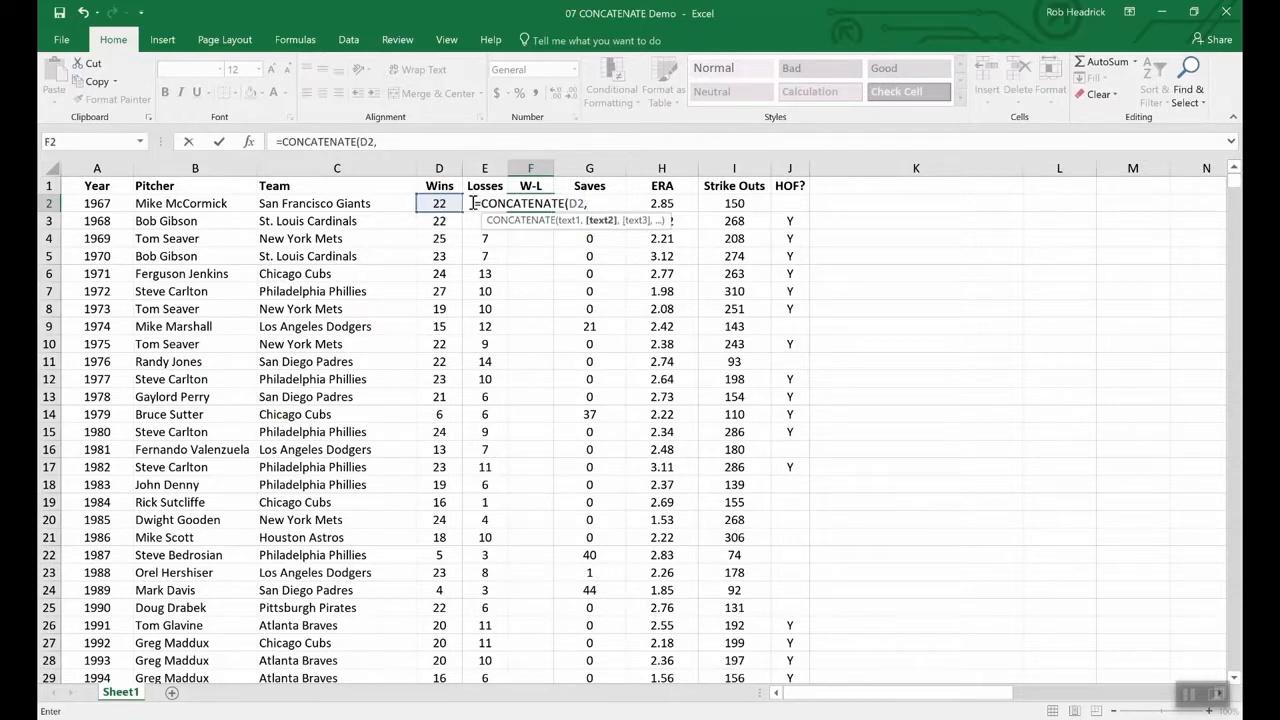
pyautogui.write('e2')
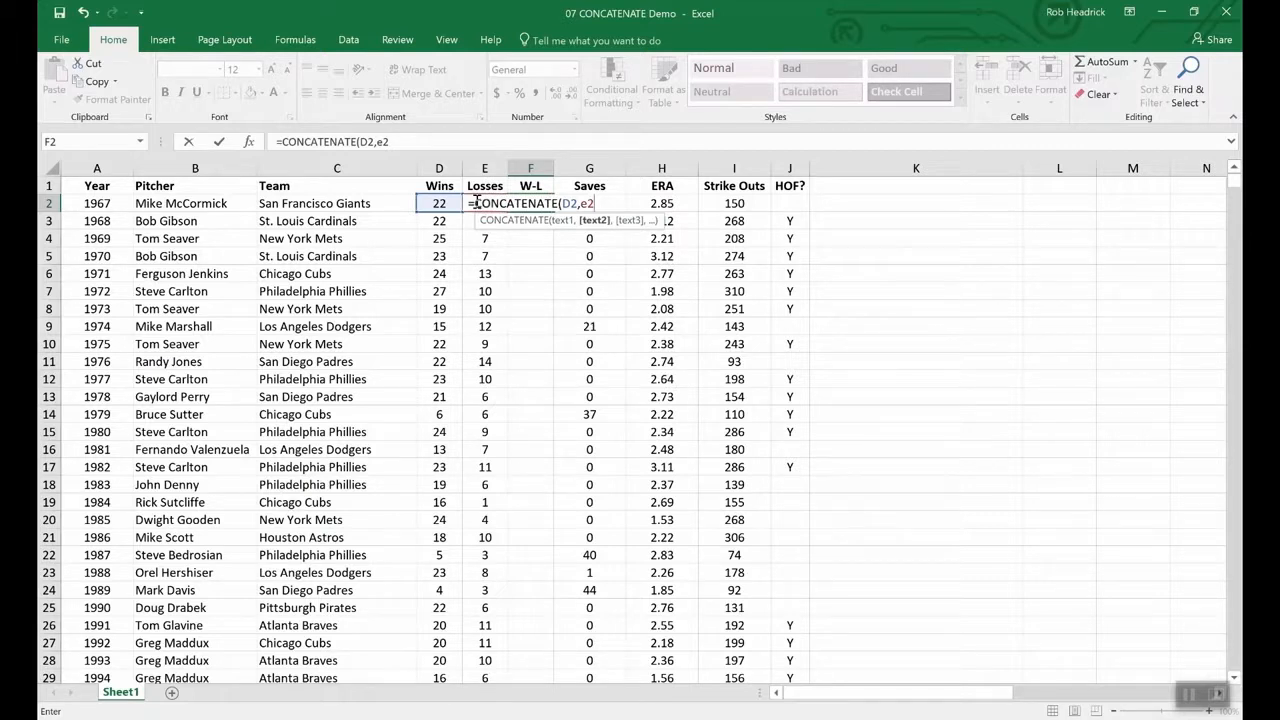
pyautogui.press('Return')
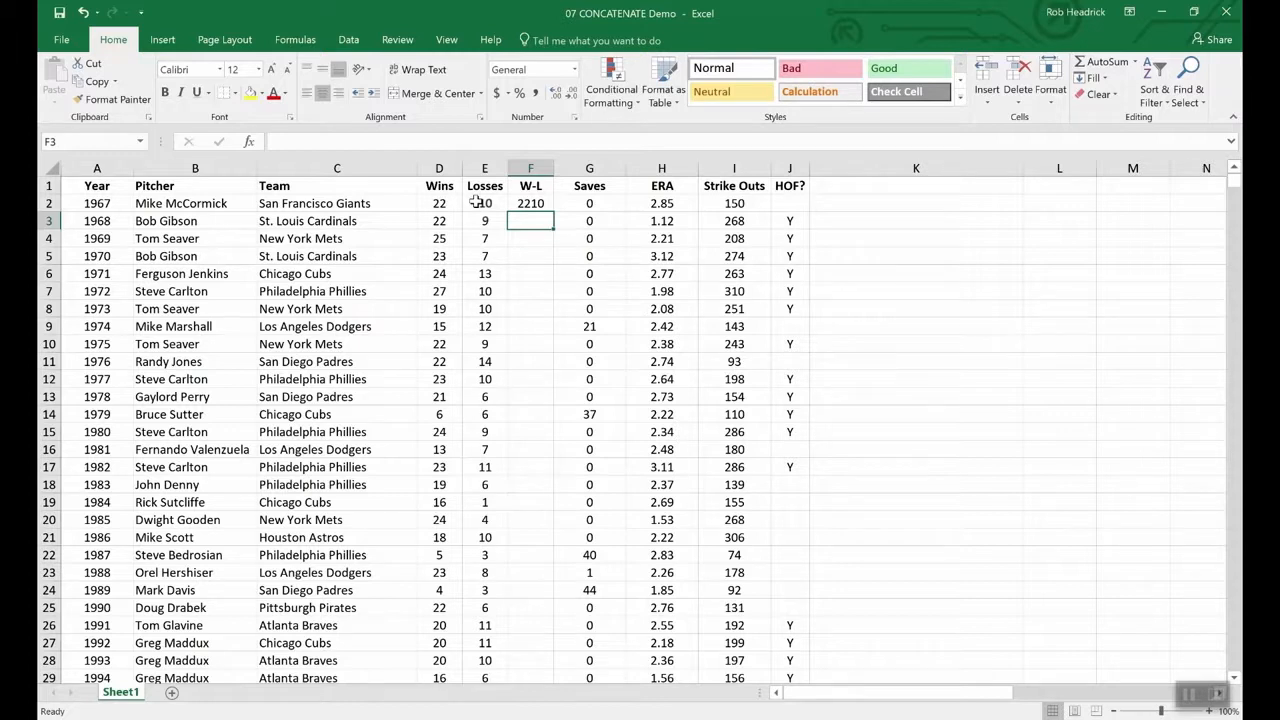
# - Change F2 to =CONCATENATE(D2,"-",E2) so the record reads wins-dash-losses
pyautogui.click(530, 203)
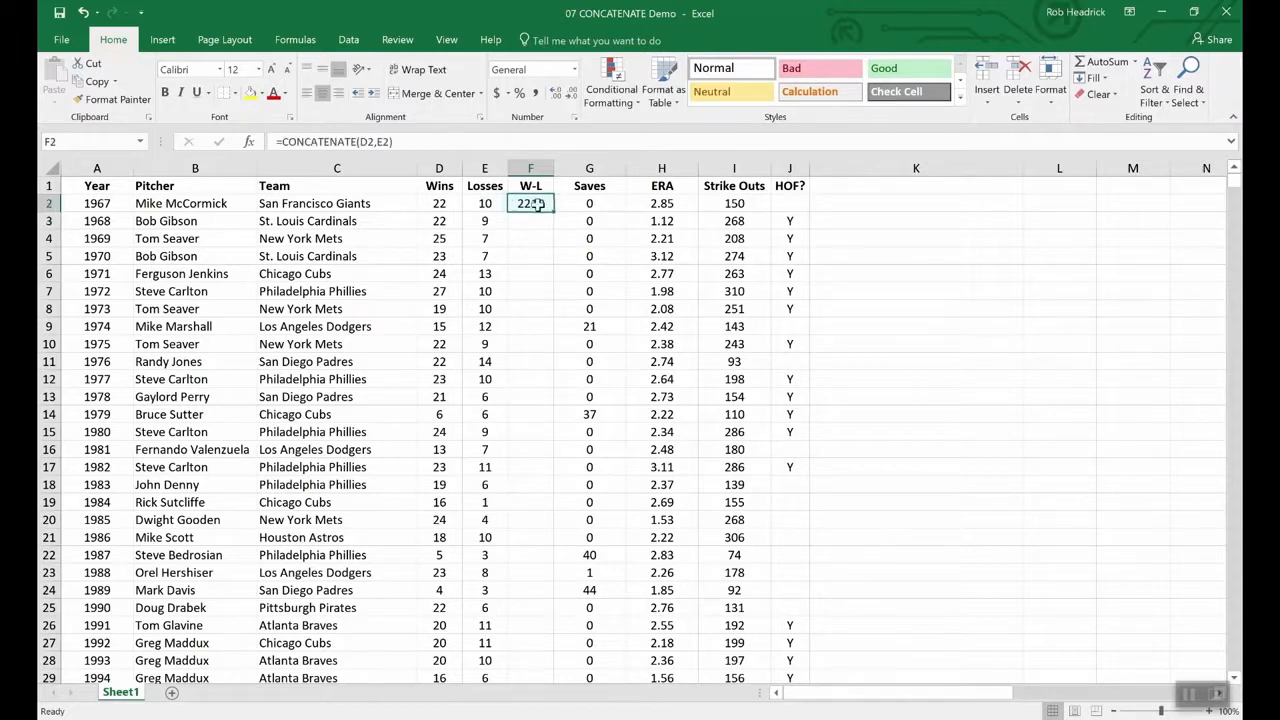
pyautogui.click(377, 143)
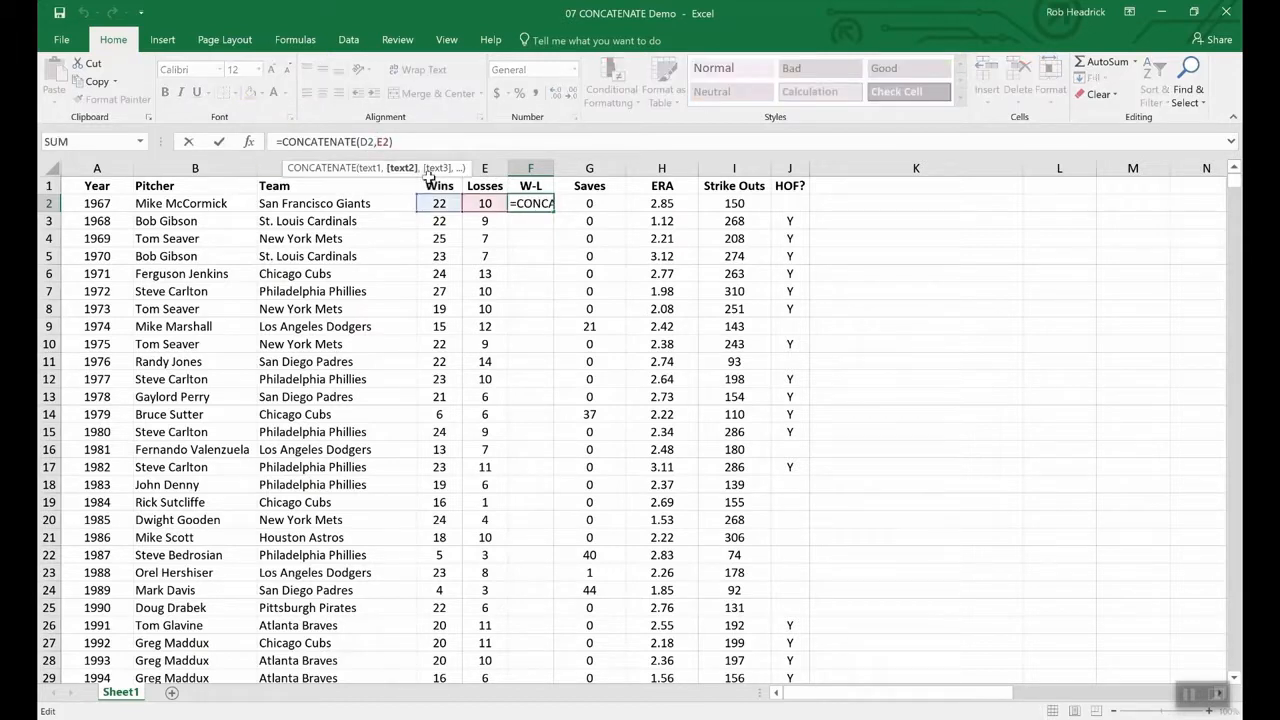
pyautogui.write('"')
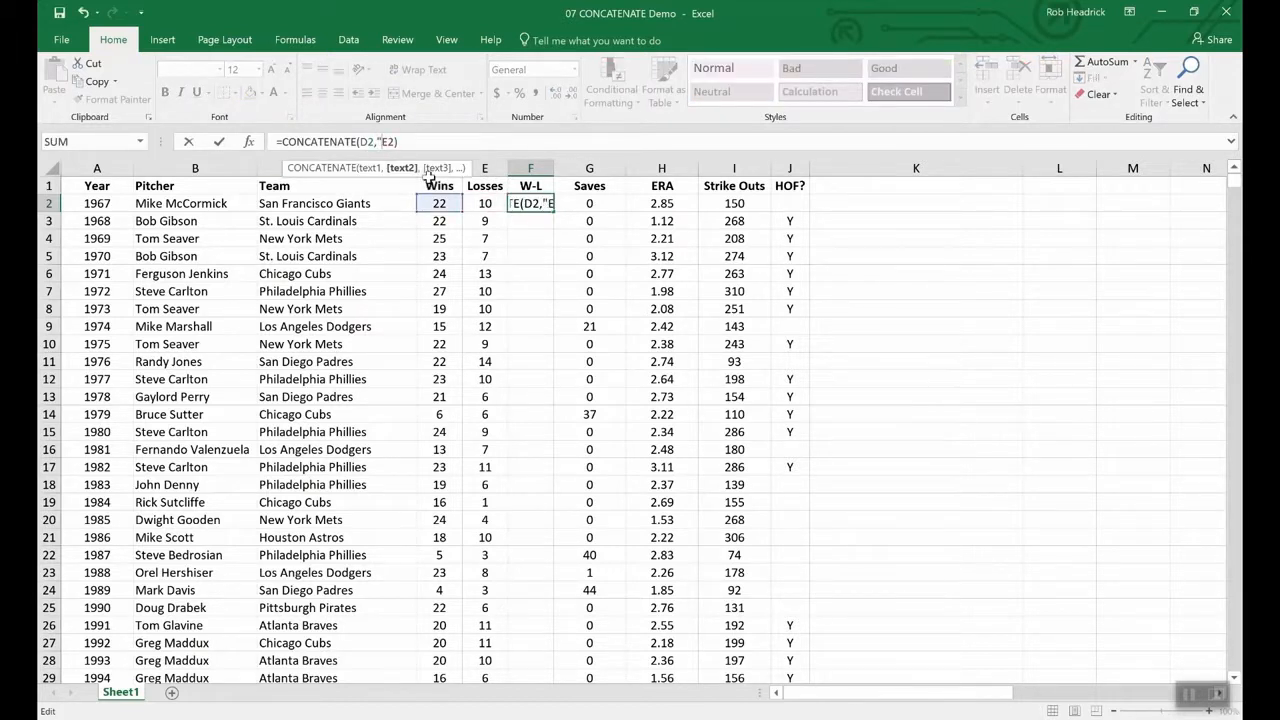
pyautogui.write('-",')
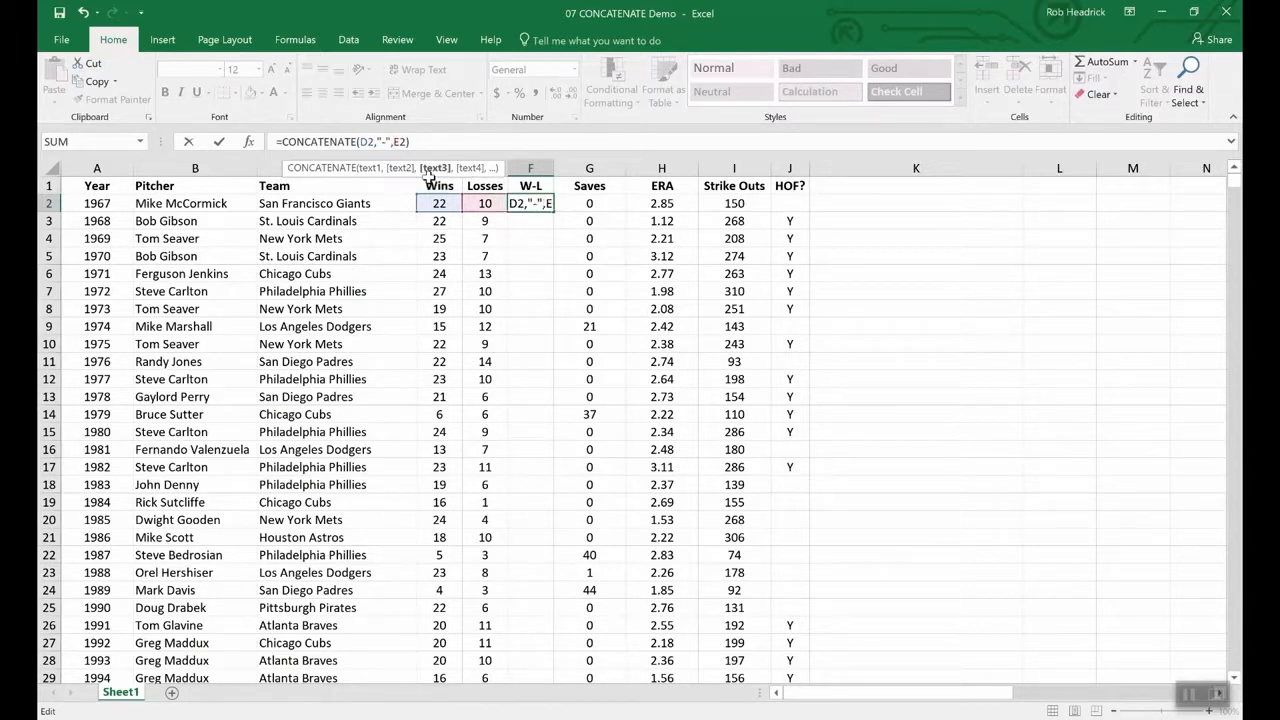
pyautogui.press('Return')
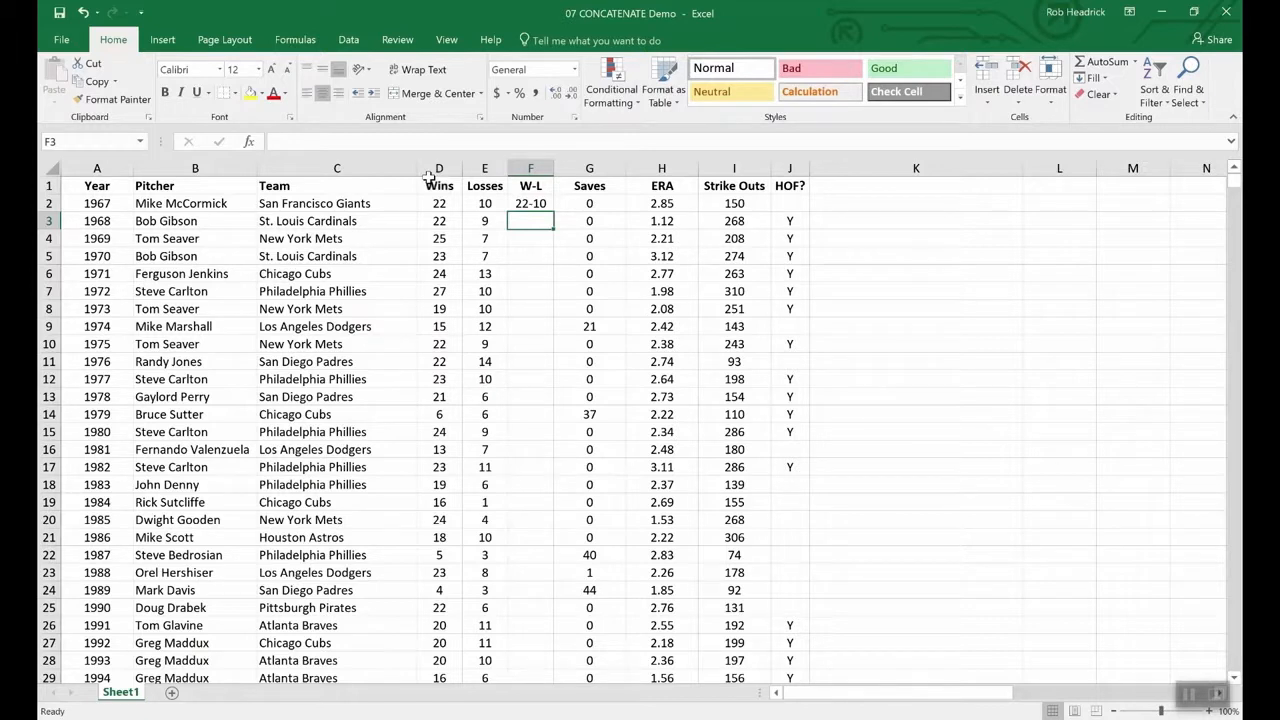
# - Fill the W-L formula from F2 down through F11
pyautogui.click(532, 204)
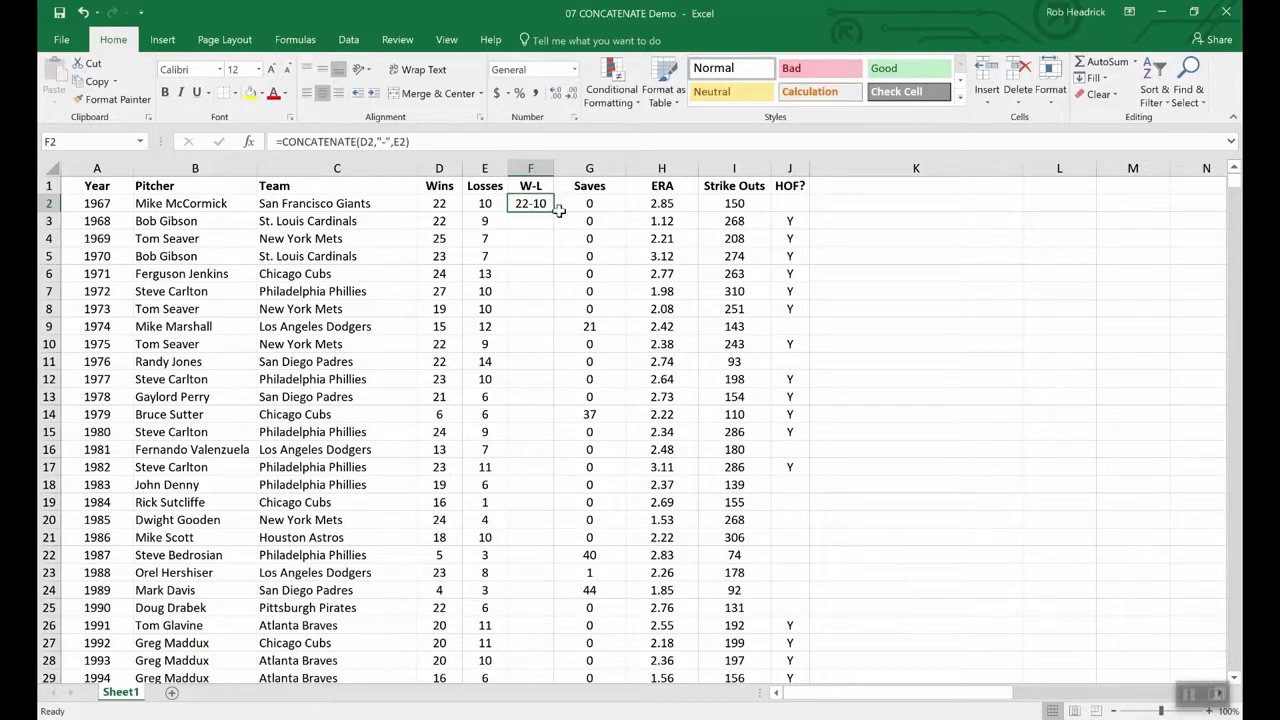
pyautogui.moveTo(550, 212); pyautogui.dragTo(544, 366)
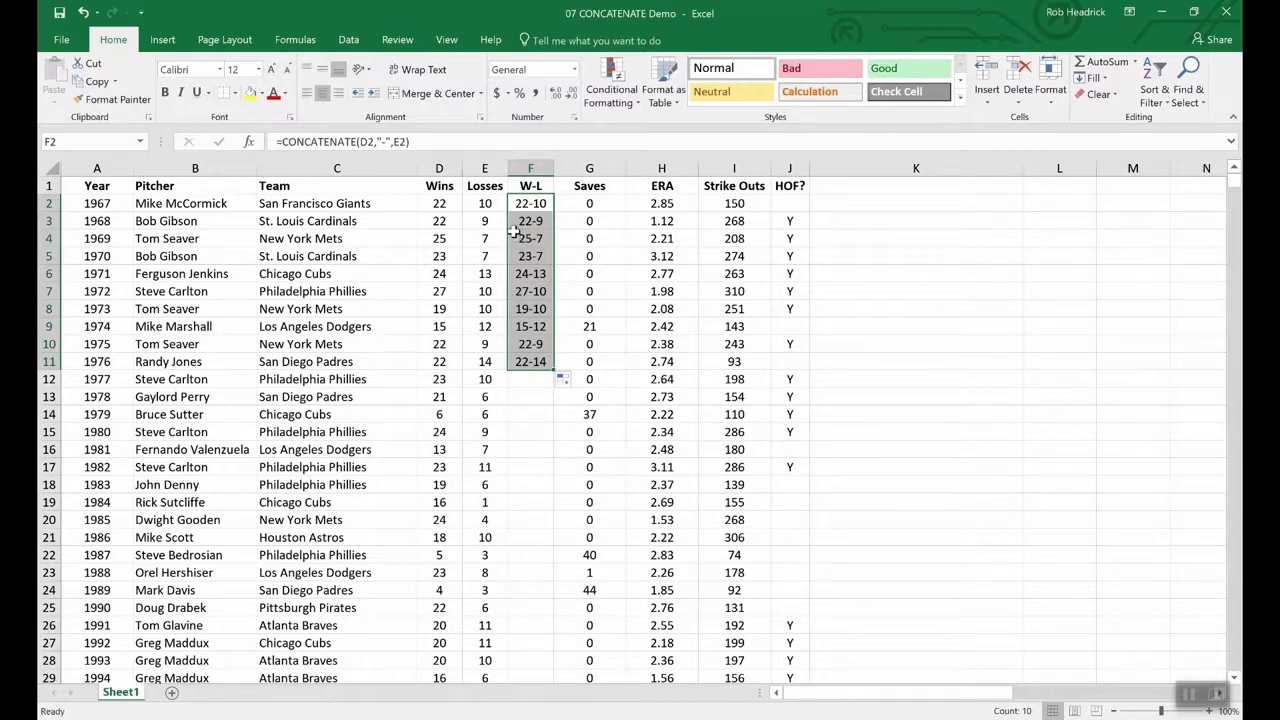
pyautogui.click(439, 185)
pyautogui.click(453, 168)
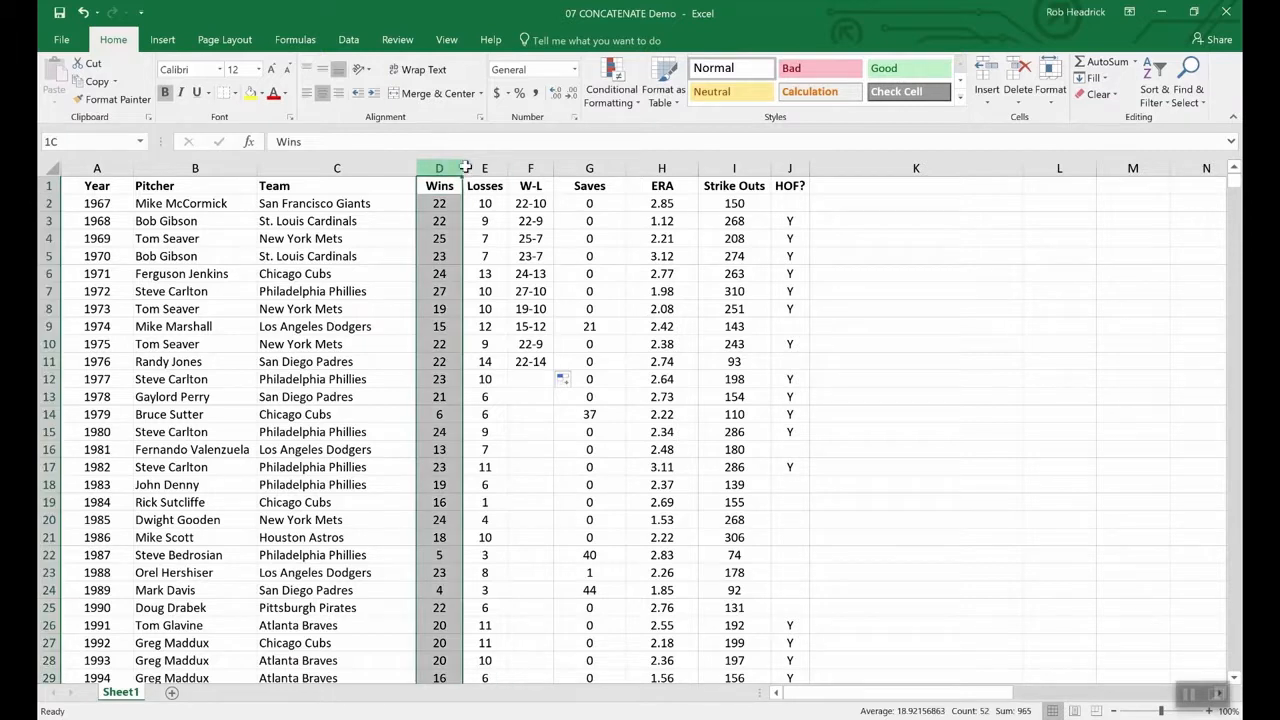
pyautogui.moveTo(455, 168); pyautogui.dragTo(484, 168)
pyautogui.rightClick(482, 170)
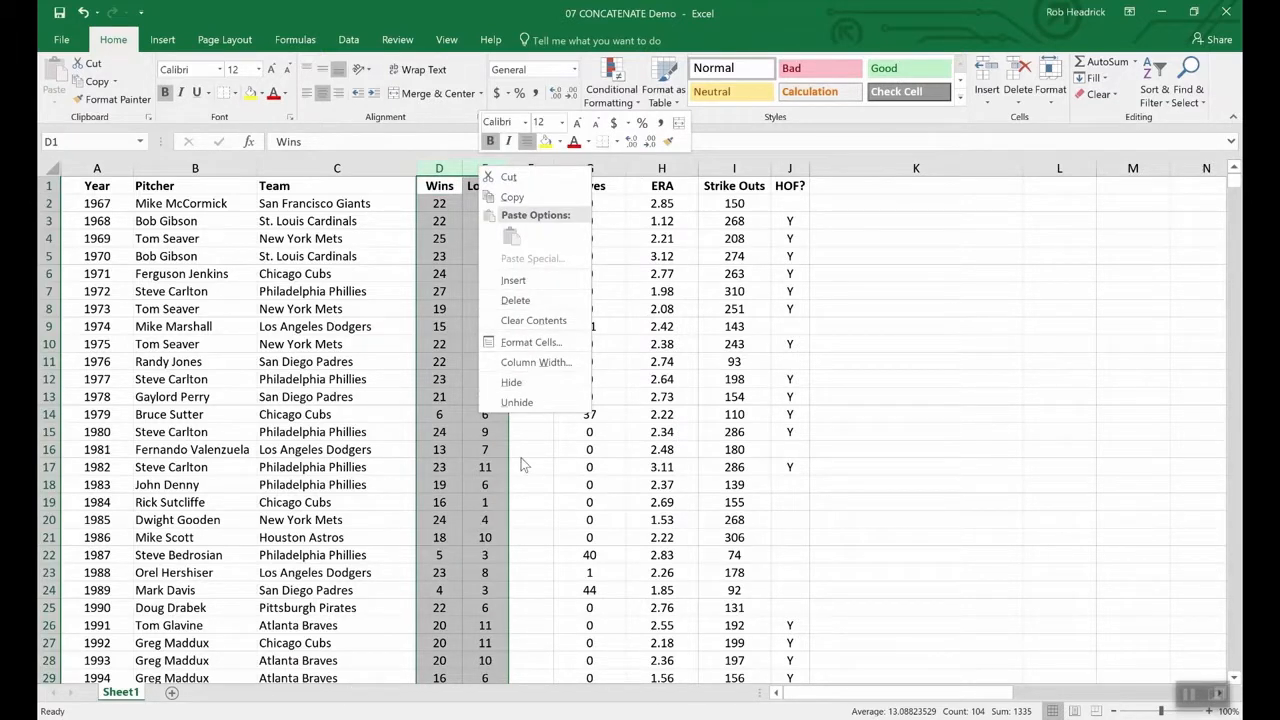
pyautogui.press('Escape')
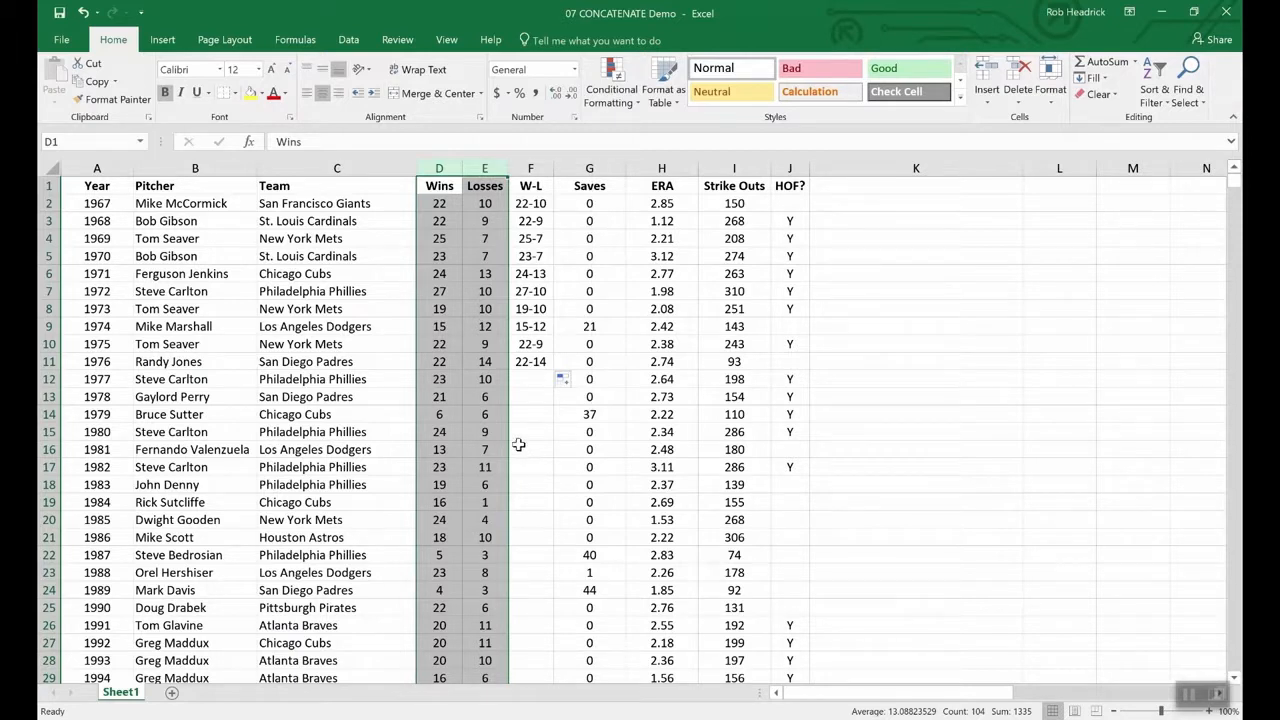
pyautogui.click(460, 366)
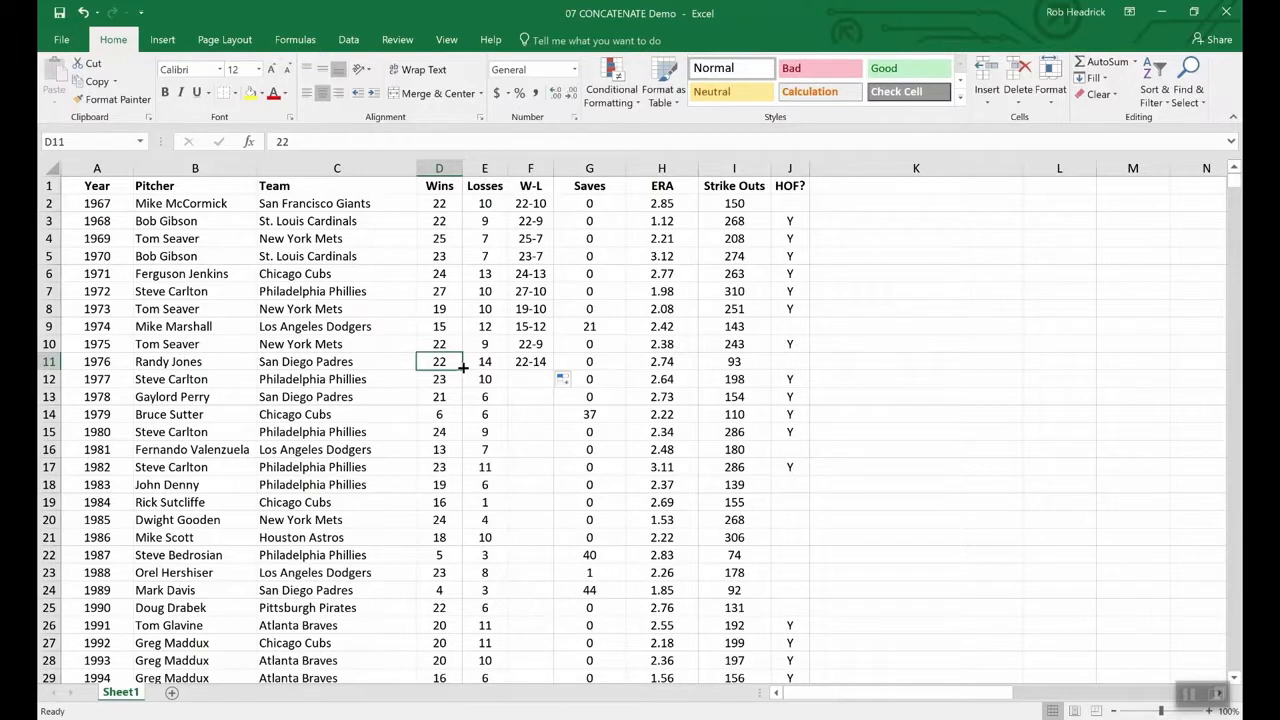
# - Insert a blank column G before Saves and copy the W-L results F2:F11
pyautogui.rightClick(580, 169)
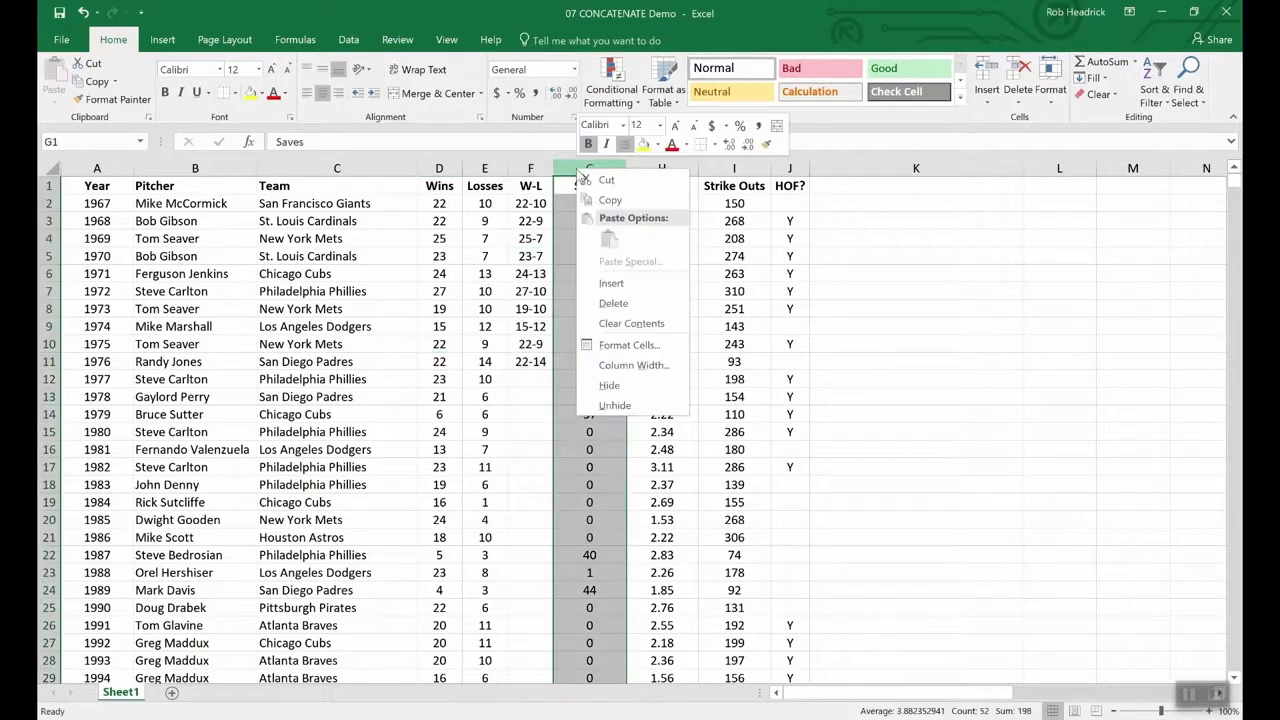
pyautogui.click(618, 282)
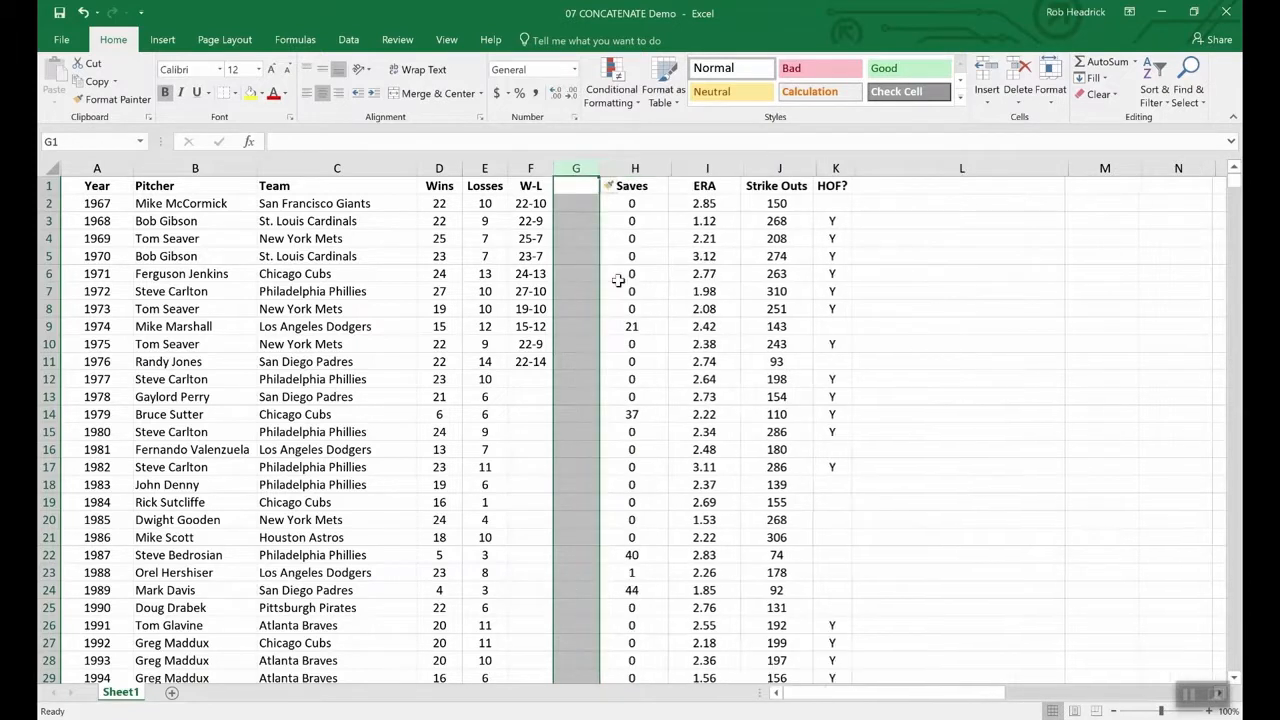
pyautogui.click(571, 185)
pyautogui.moveTo(530, 203); pyautogui.dragTo(530, 362)
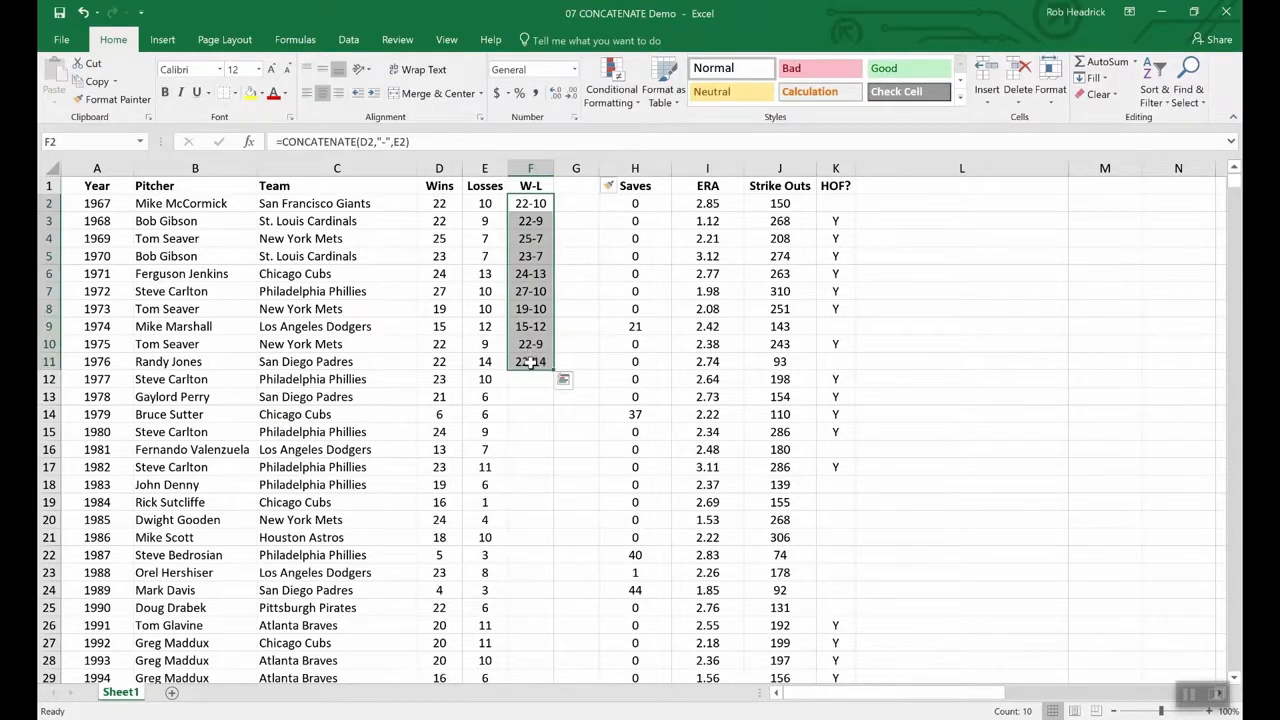
pyautogui.hotkey('ctrl', 'c')
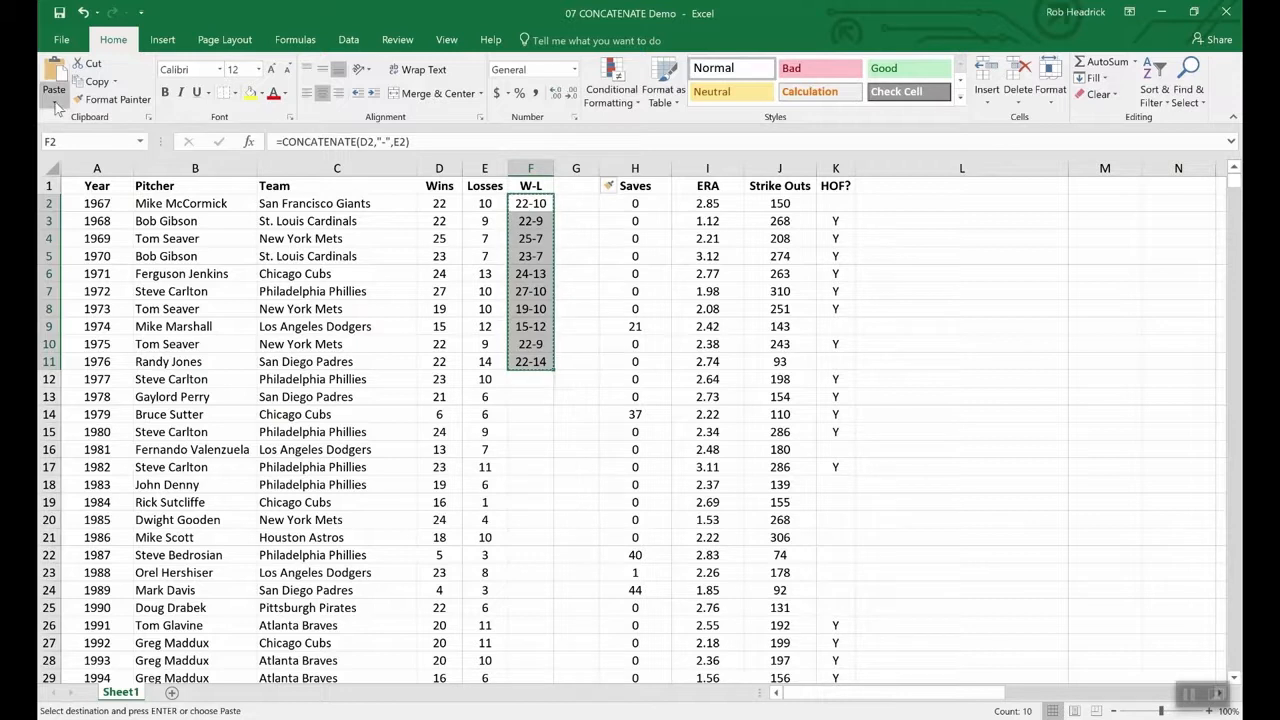
# - Paste the W-L results into G2:G11 as plain values
pyautogui.click(55, 104)
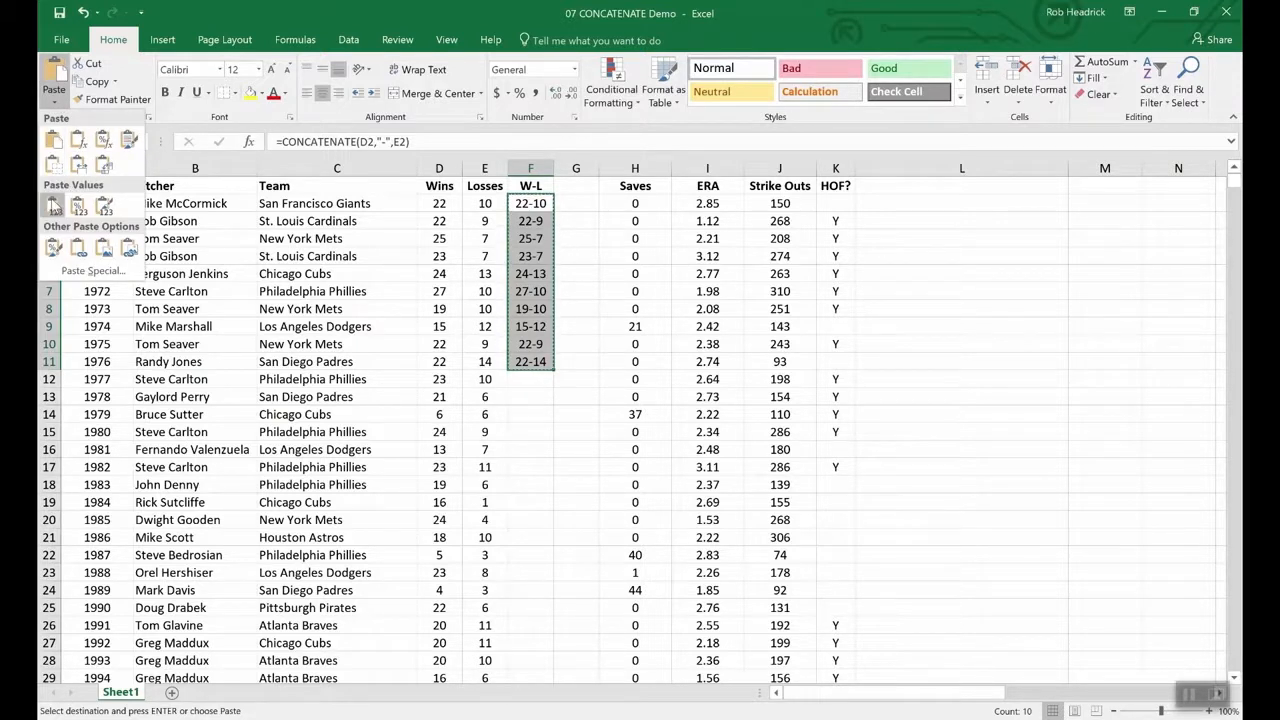
pyautogui.click(576, 203)
pyautogui.moveTo(576, 203); pyautogui.dragTo(578, 364)
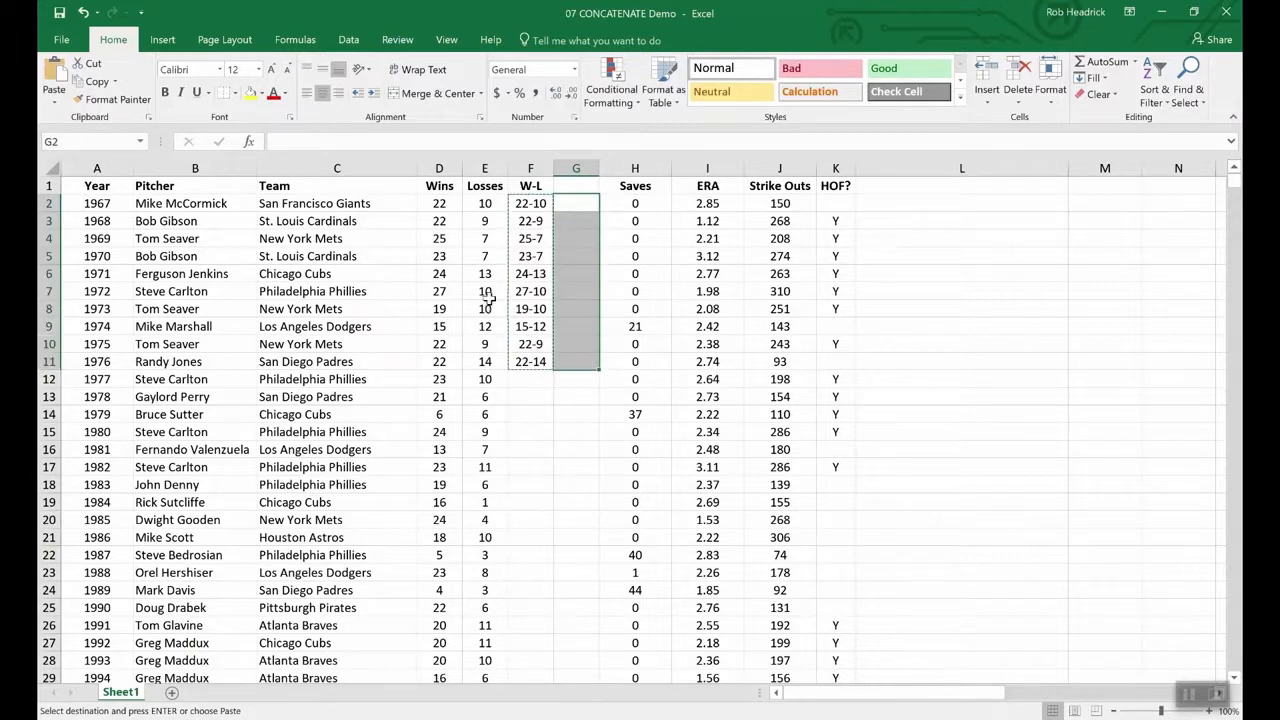
pyautogui.click(55, 104)
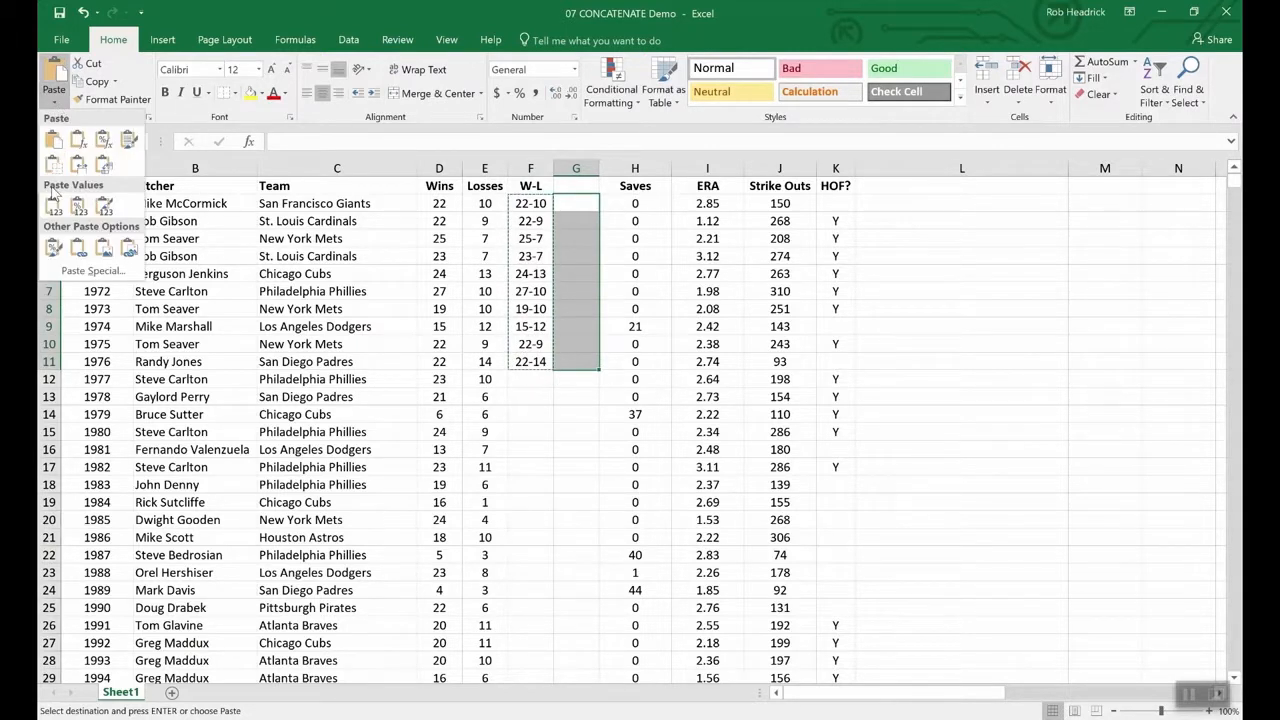
pyautogui.click(54, 205)
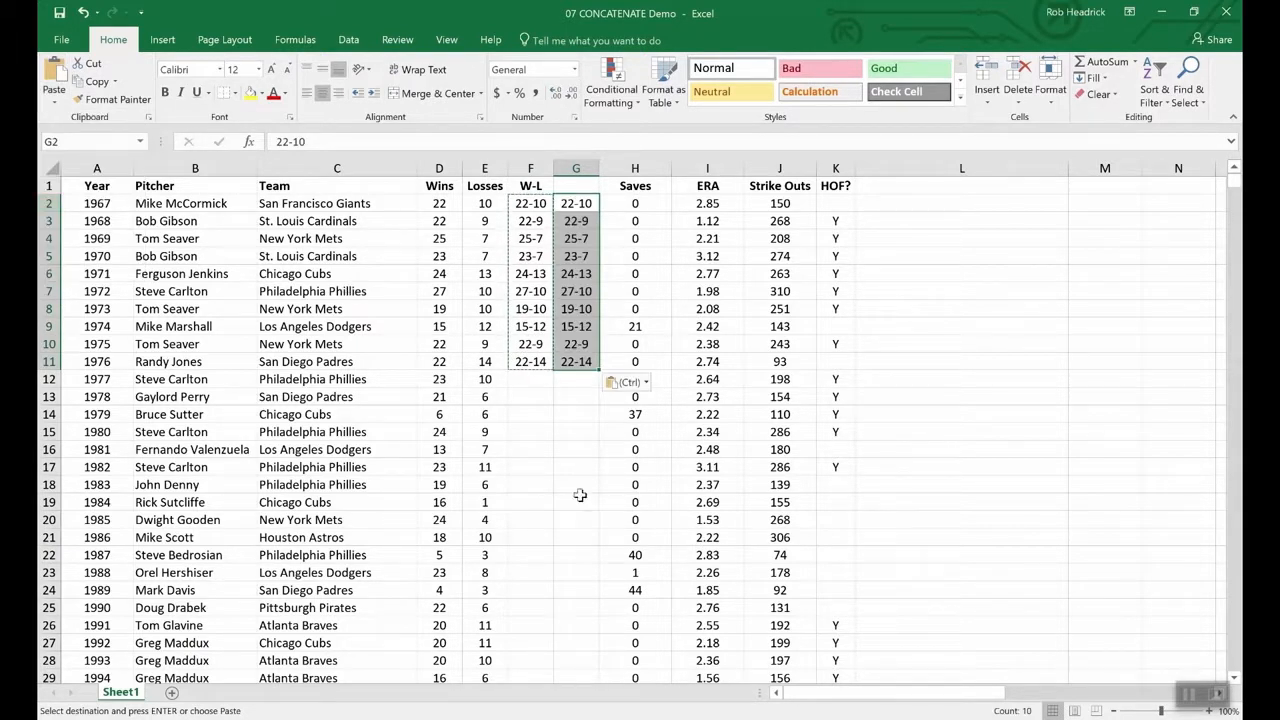
pyautogui.click(570, 398)
# - Compare F5's formula with G5's value 23-7, then check the 1977–1979 wins and losses
pyautogui.click(524, 255)
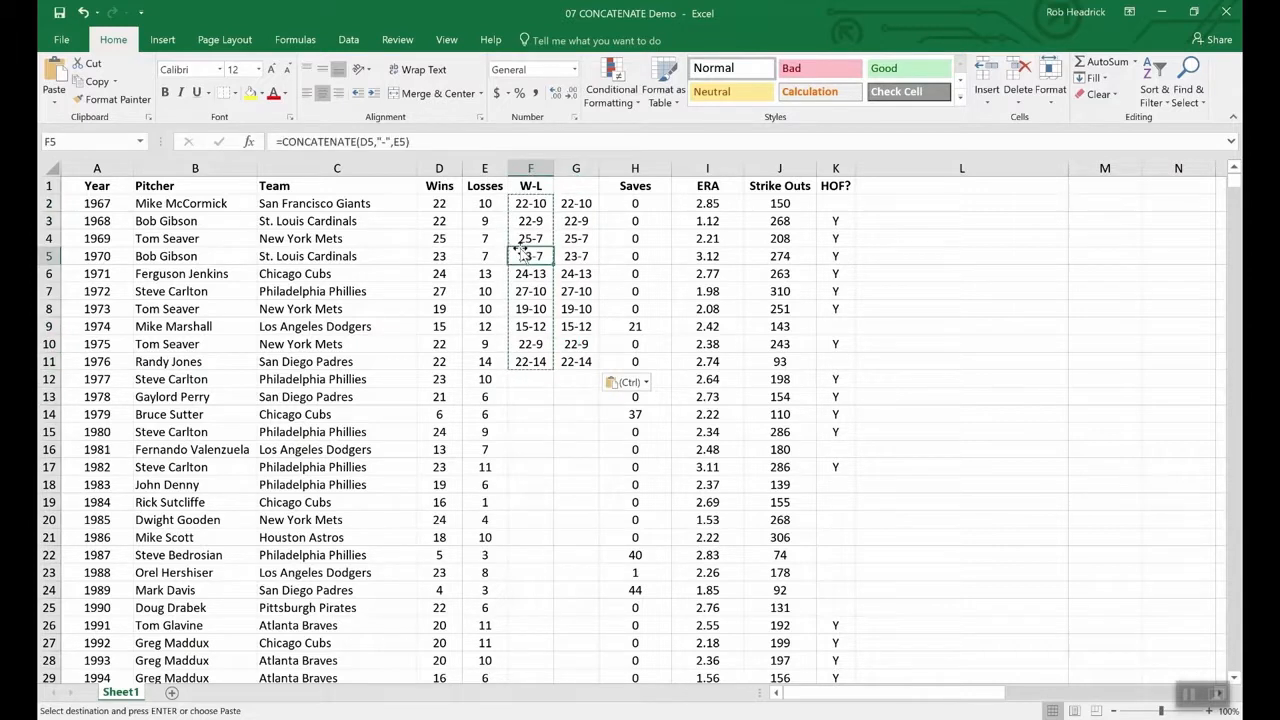
pyautogui.click(576, 258)
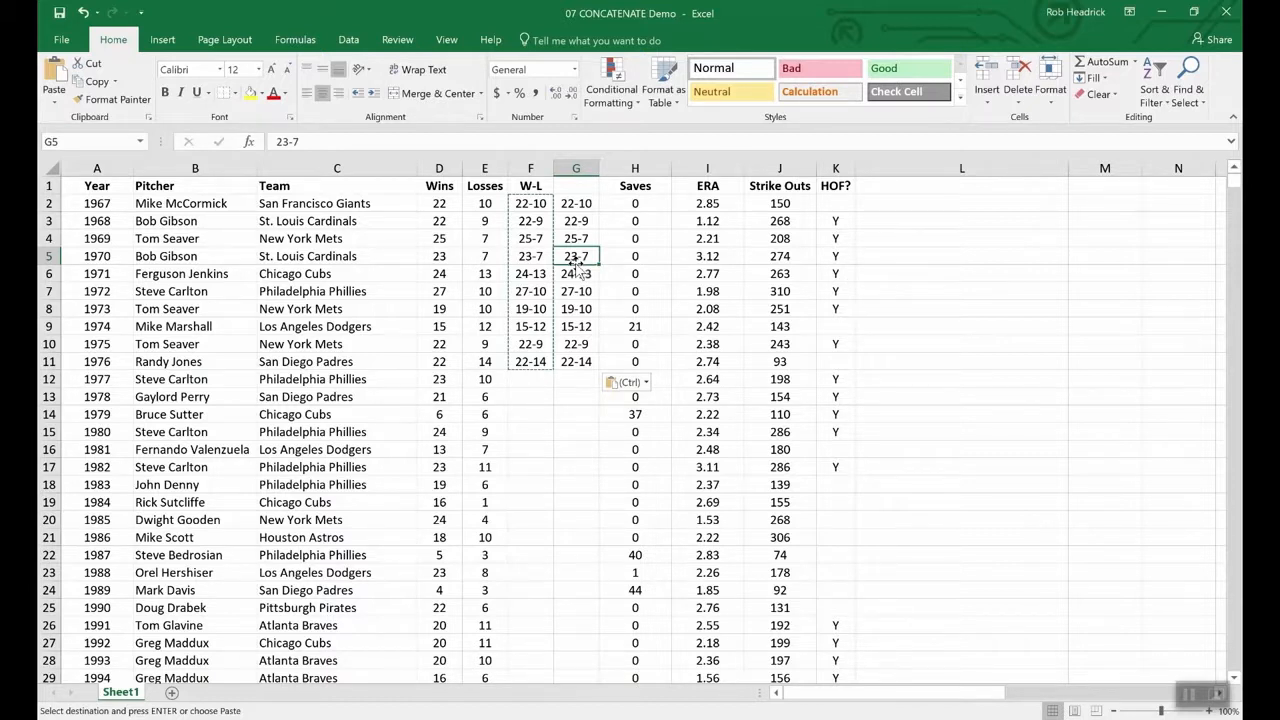
pyautogui.click(430, 414)
pyautogui.click(439, 397)
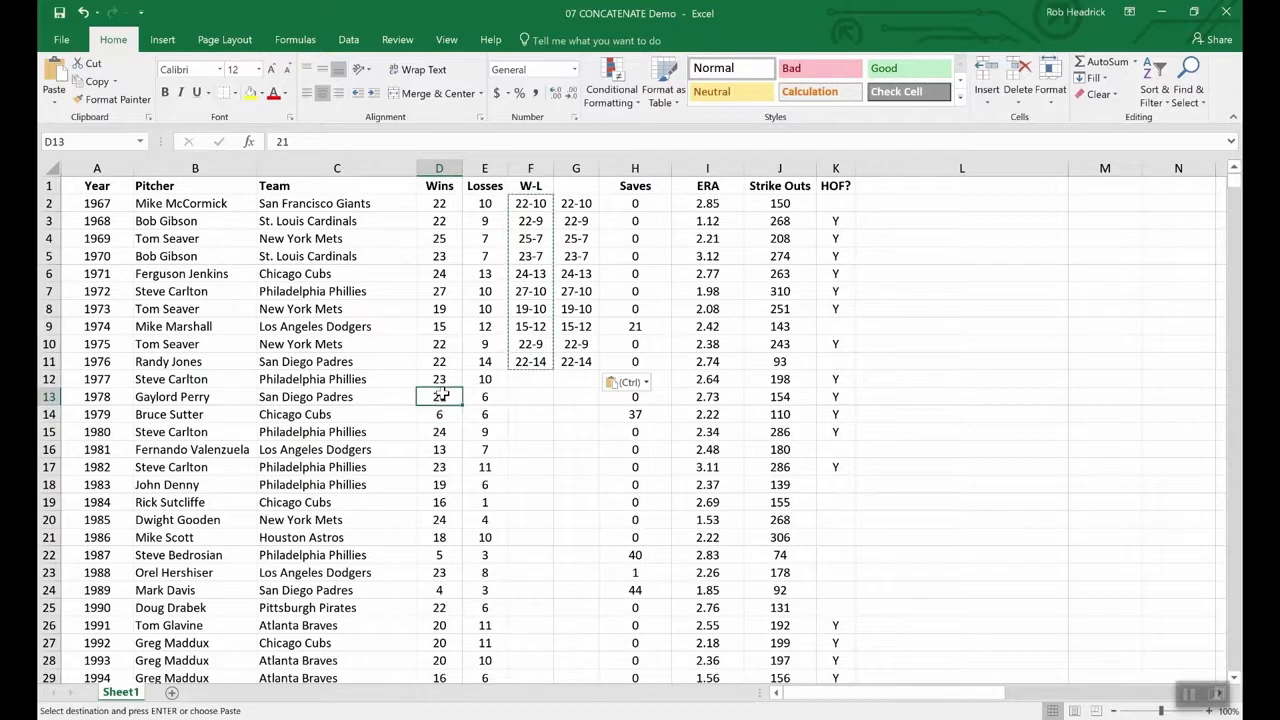
pyautogui.click(495, 396)
pyautogui.click(491, 379)
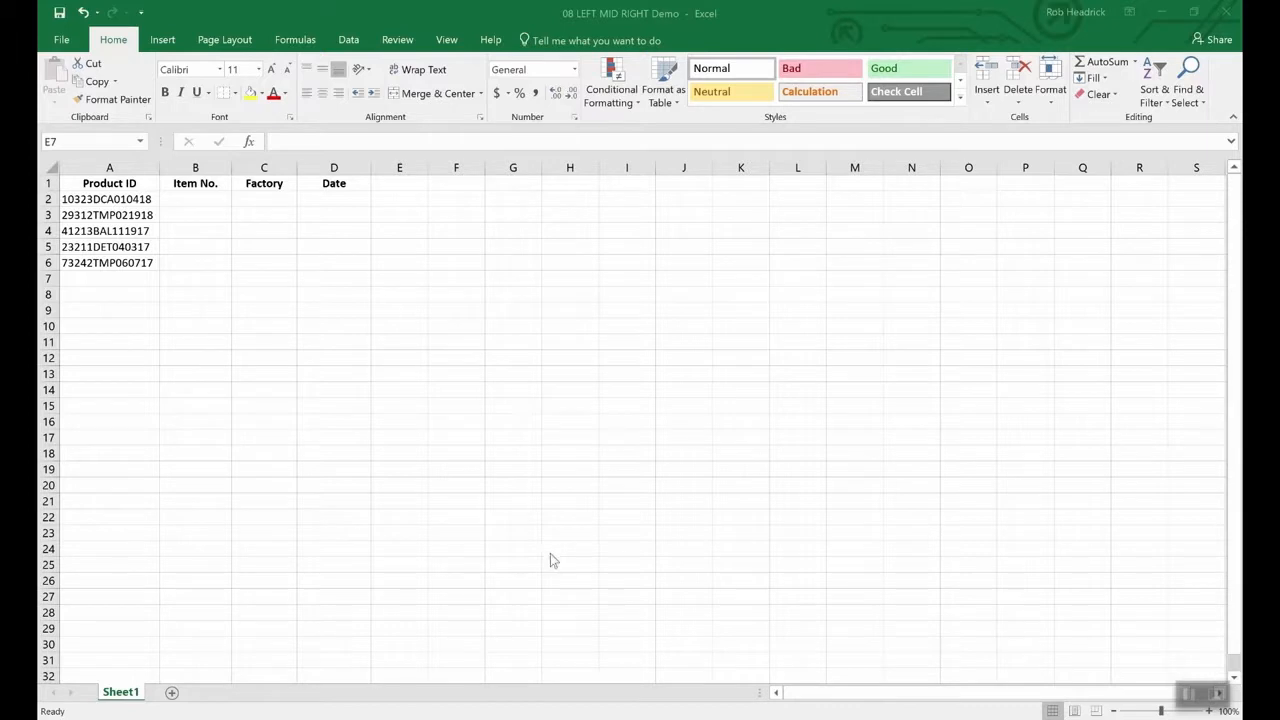
# - Bring the 08 LEFT MID RIGHT Demo workbook forward and select the first product ID in A2
pyautogui.click(571, 529)
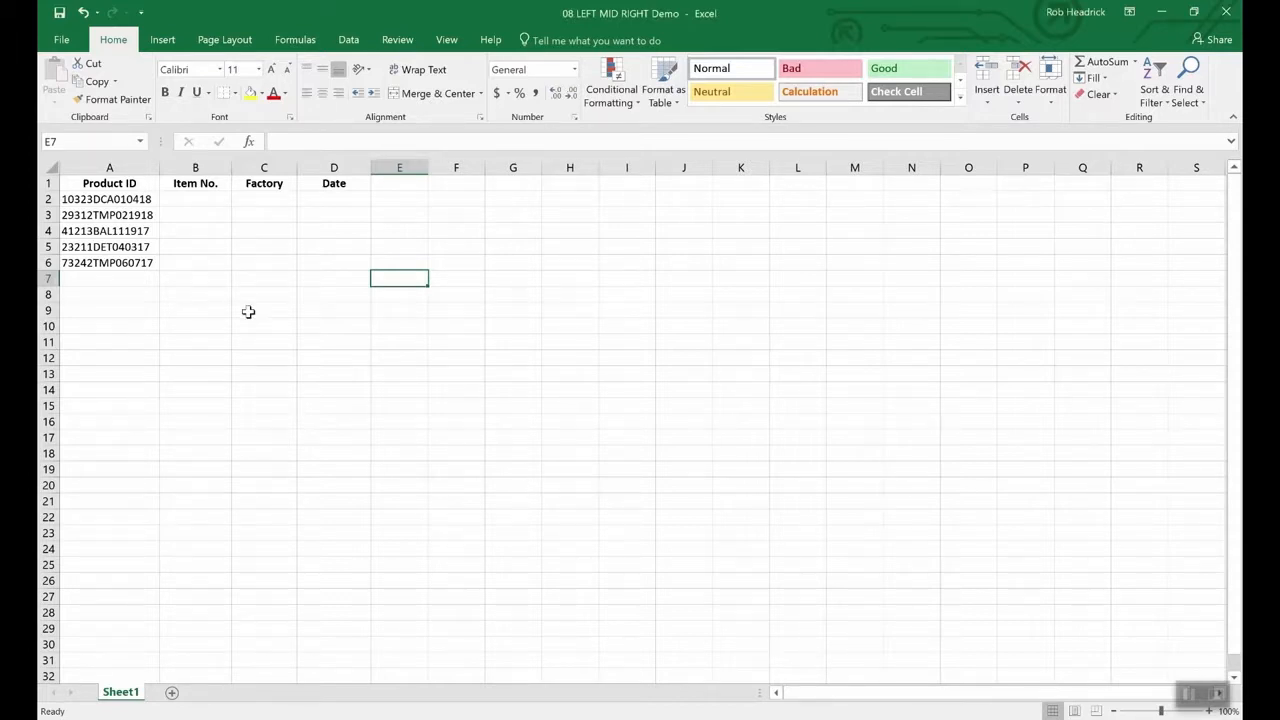
pyautogui.click(133, 201)
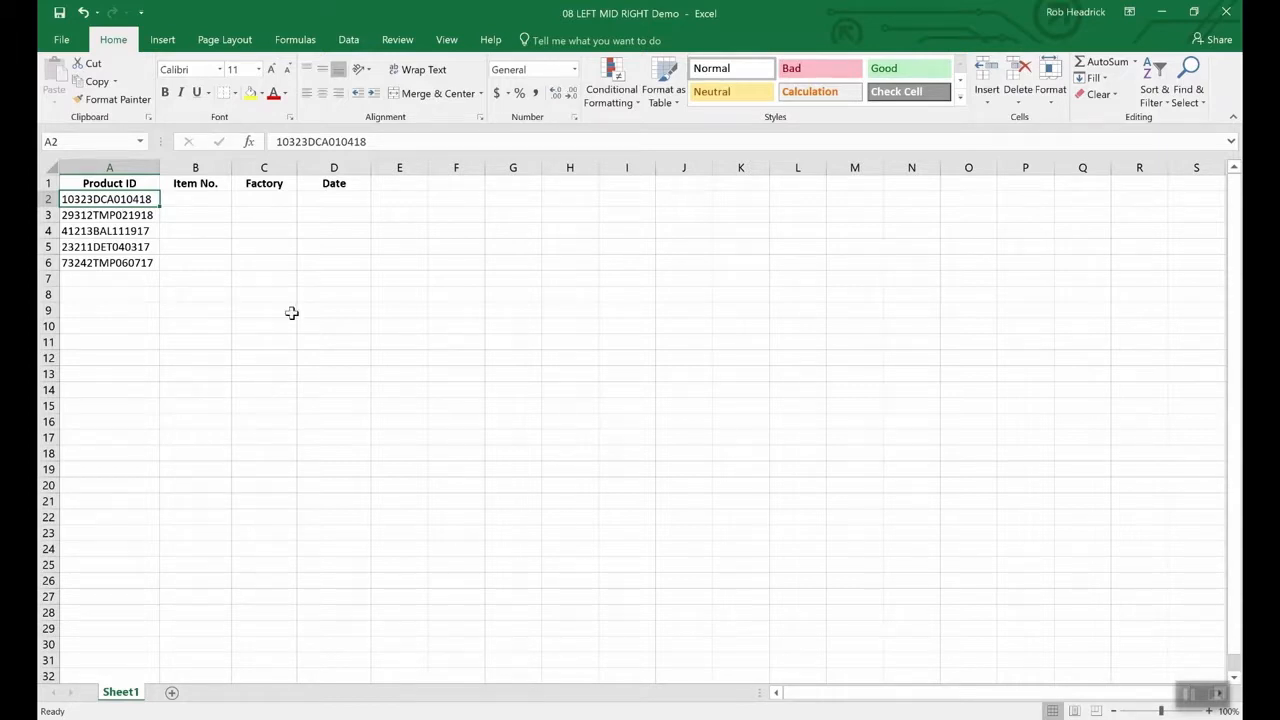
# - Enter =RIGHT(A2,6) in D2 to extract the date 010418
pyautogui.click(338, 201)
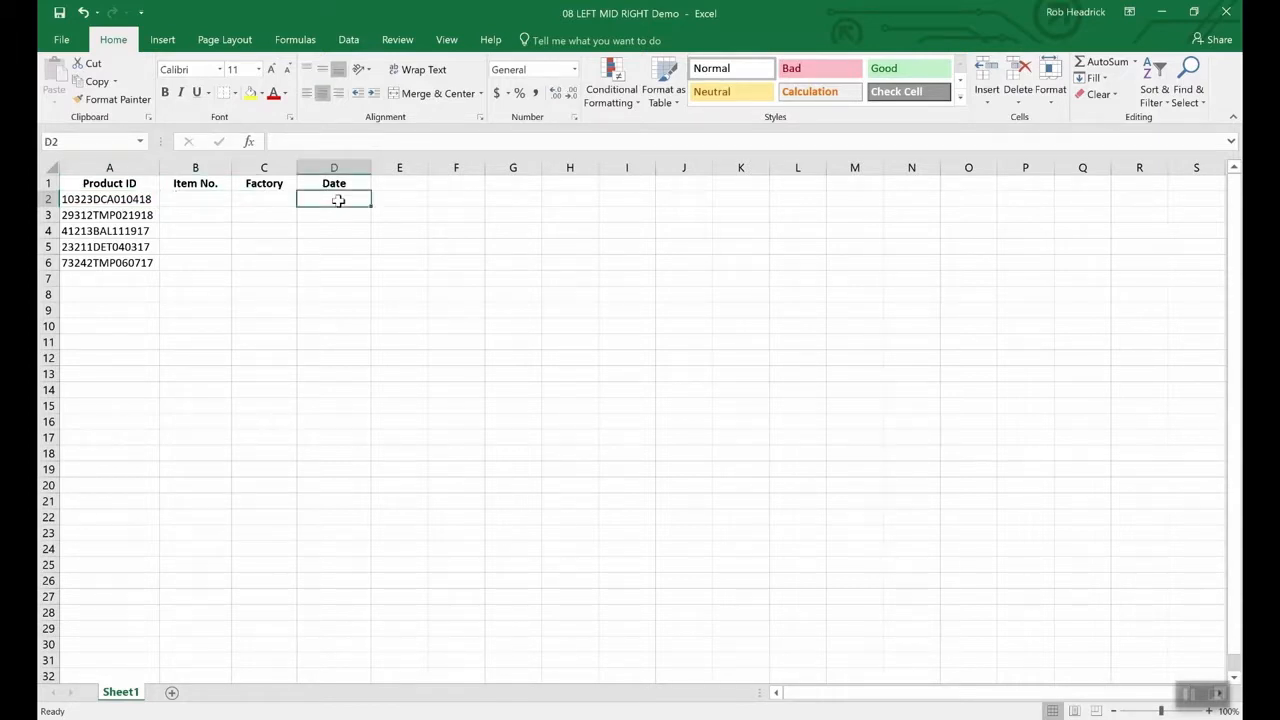
pyautogui.write('=')
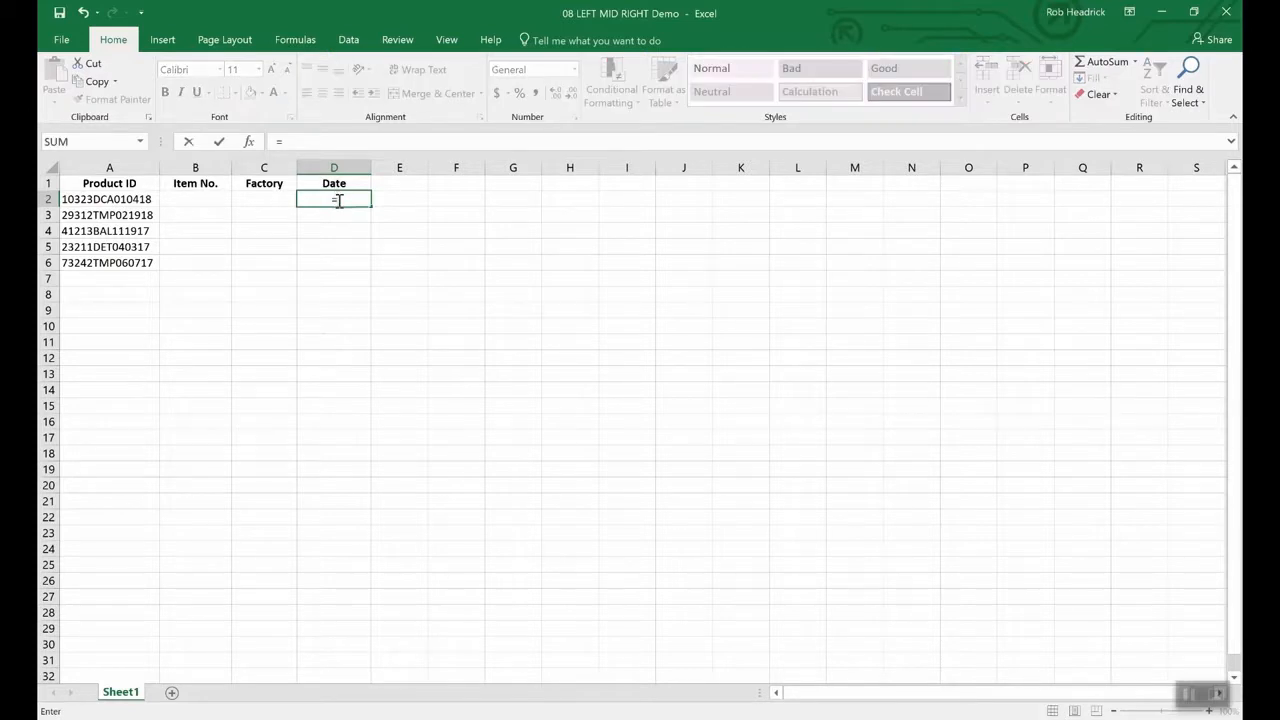
pyautogui.write('right(')
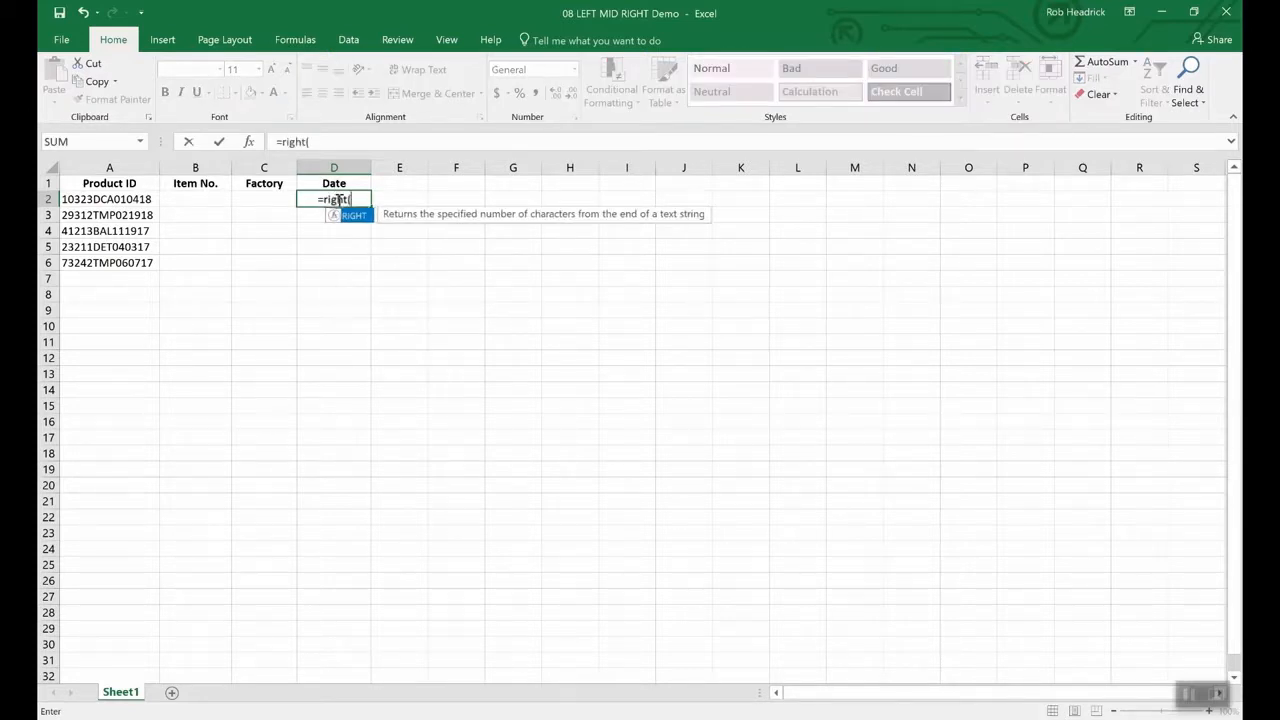
pyautogui.write('a')
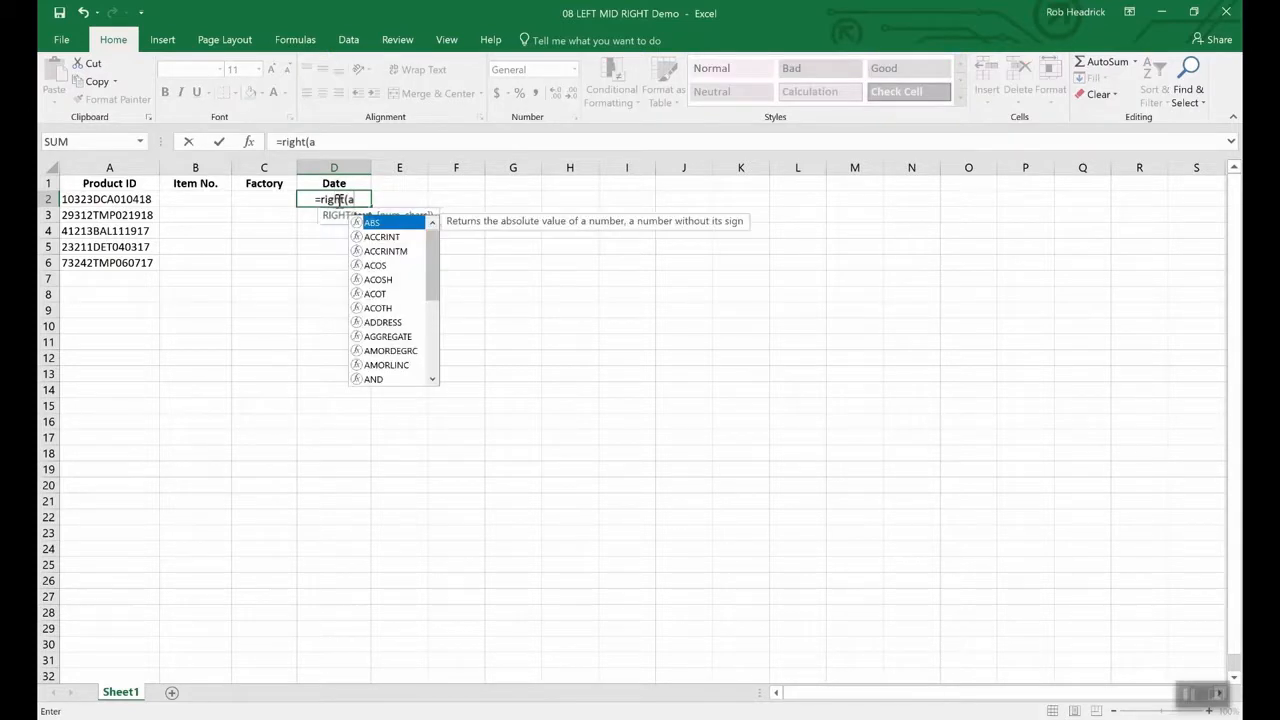
pyautogui.write('2,')
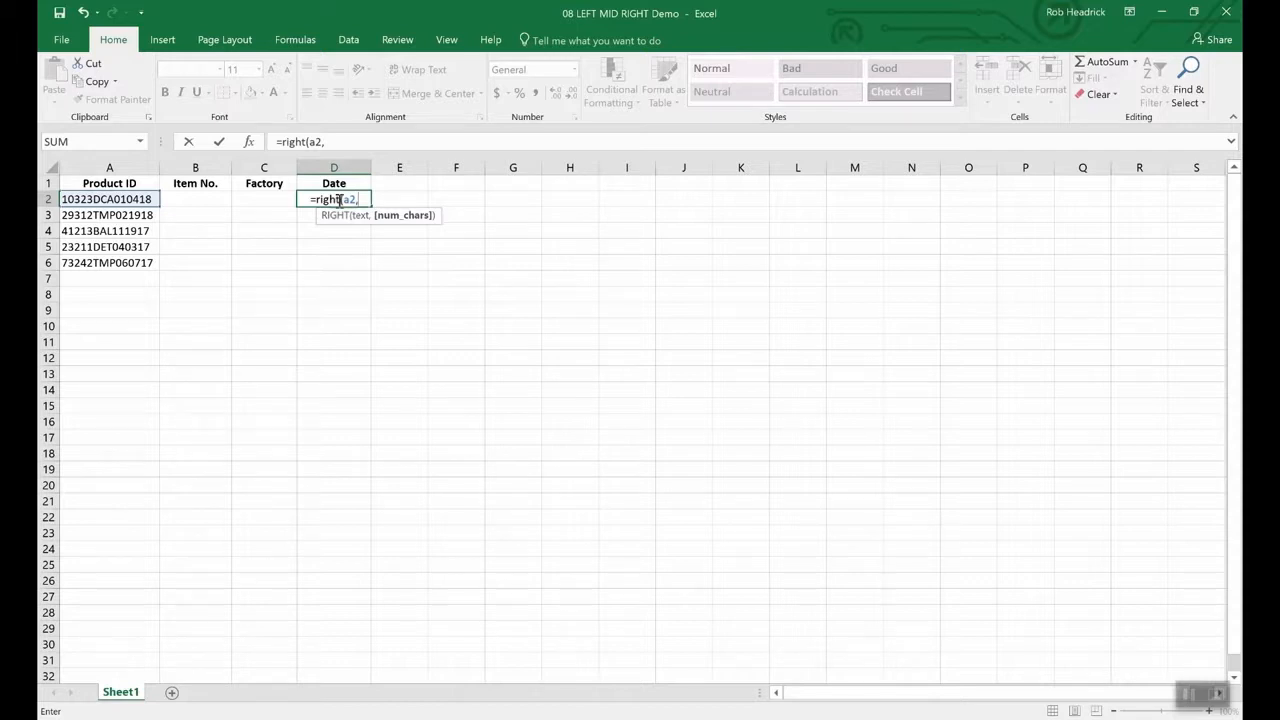
pyautogui.write('6)')
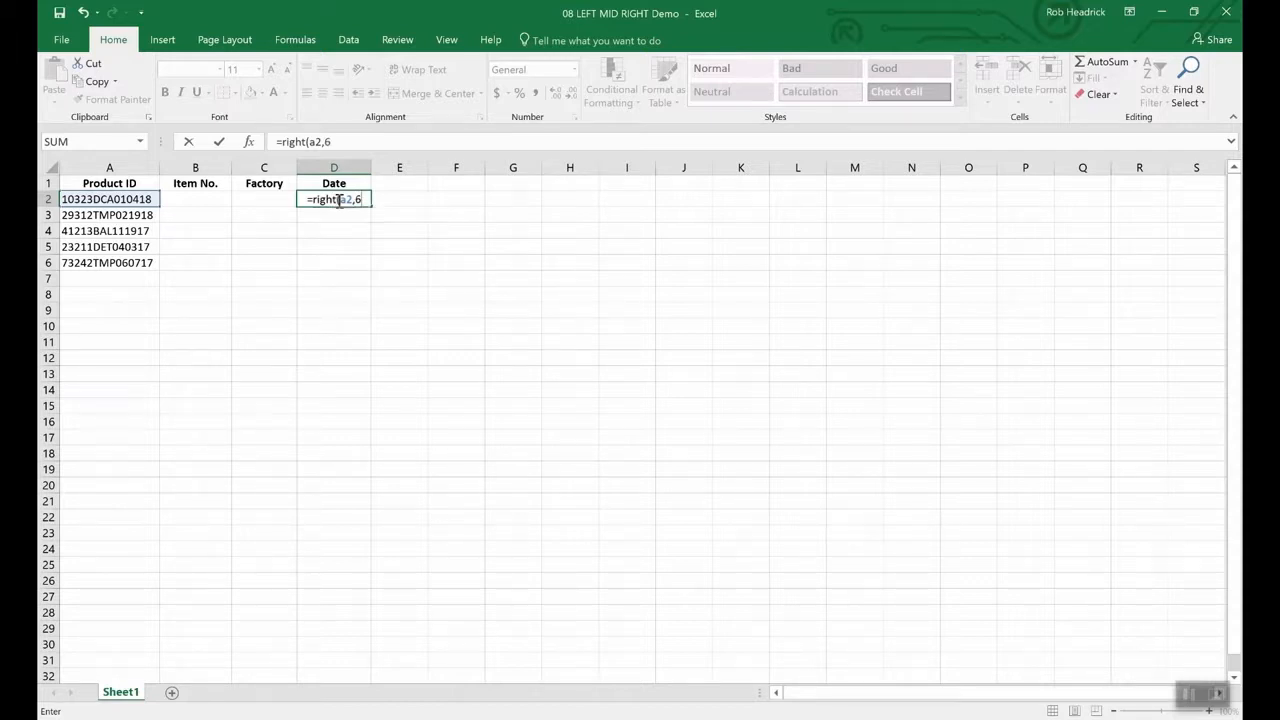
pyautogui.press('Return')
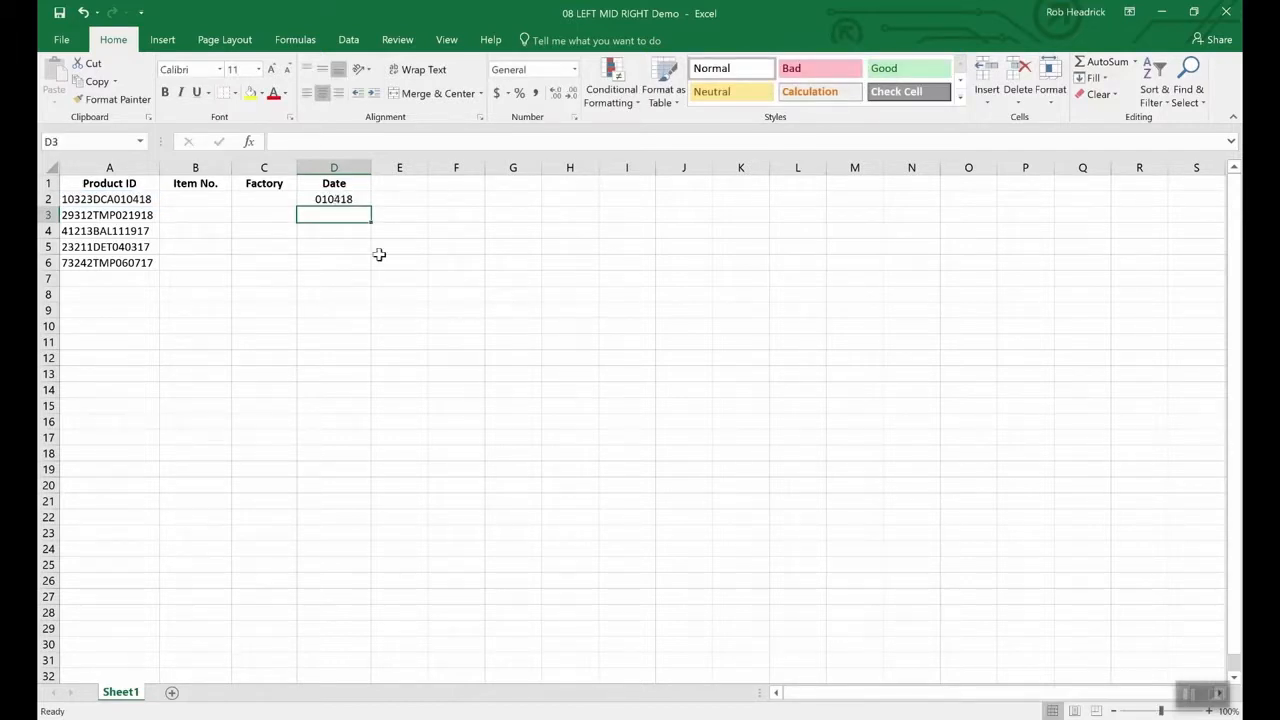
pyautogui.click(342, 199)
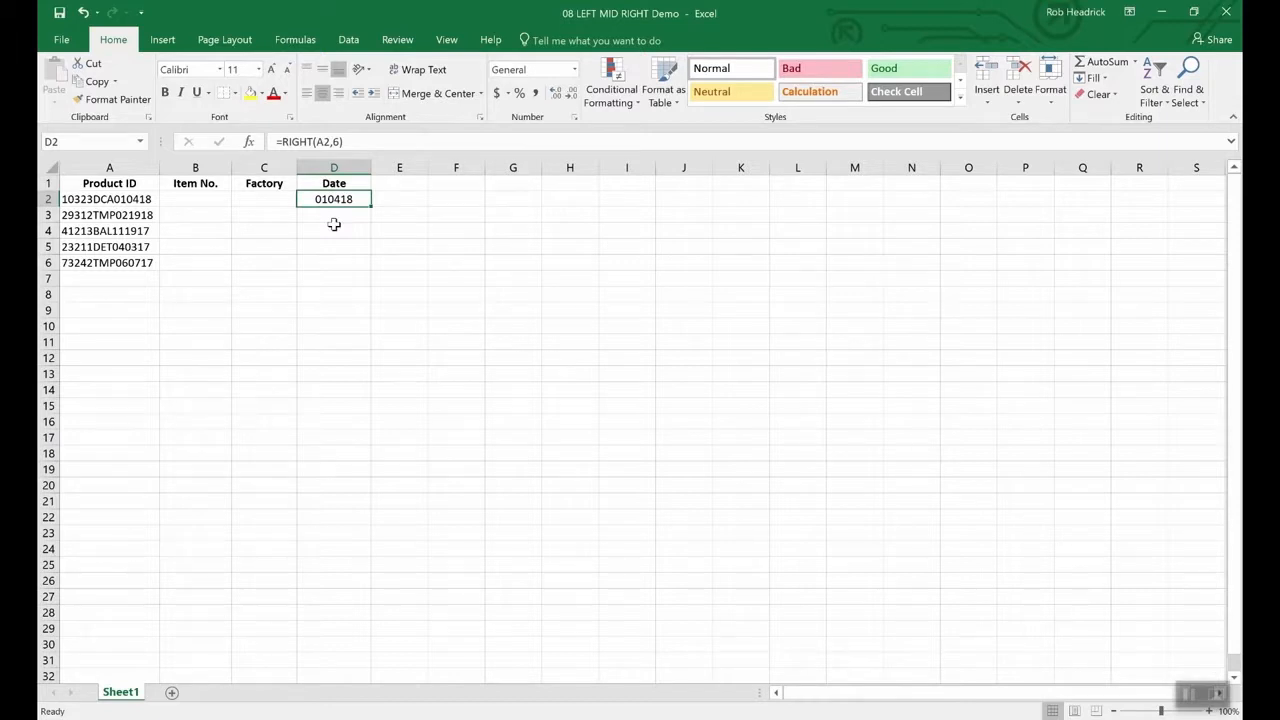
pyautogui.click(201, 201)
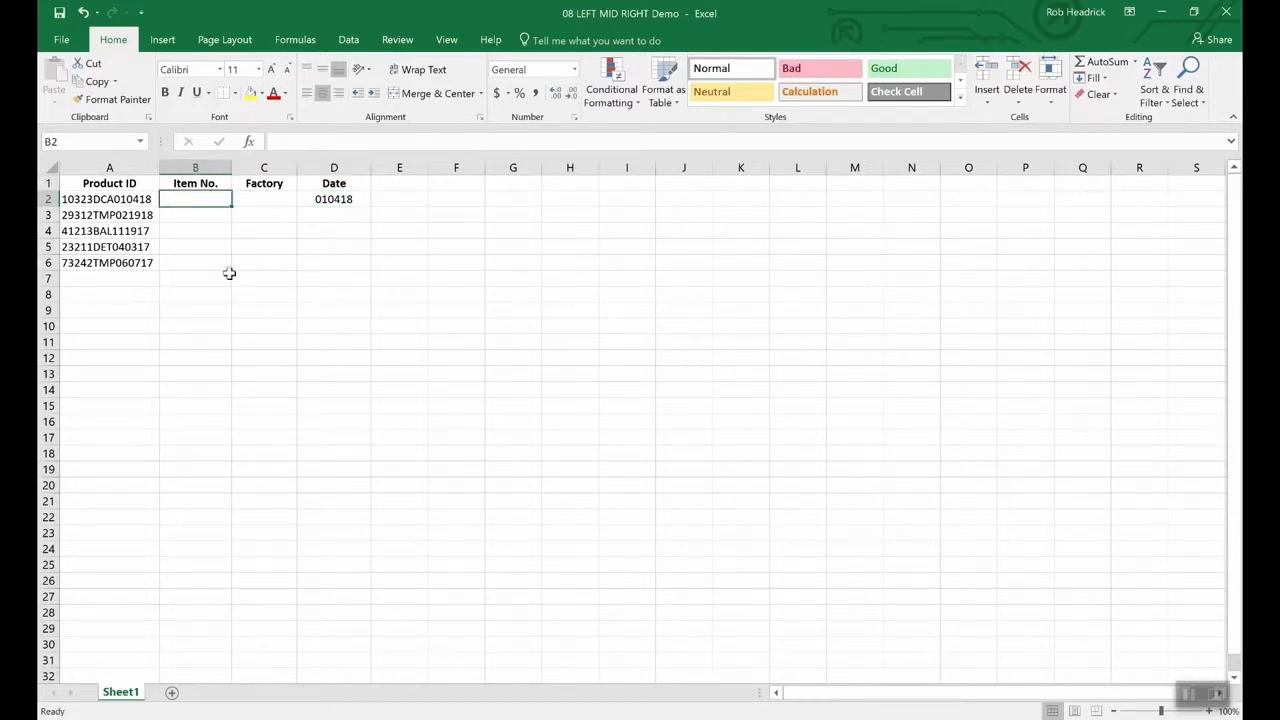
# - Enter =LEFT(A2,5) in B2 to get the item number 10323
pyautogui.write('=le')
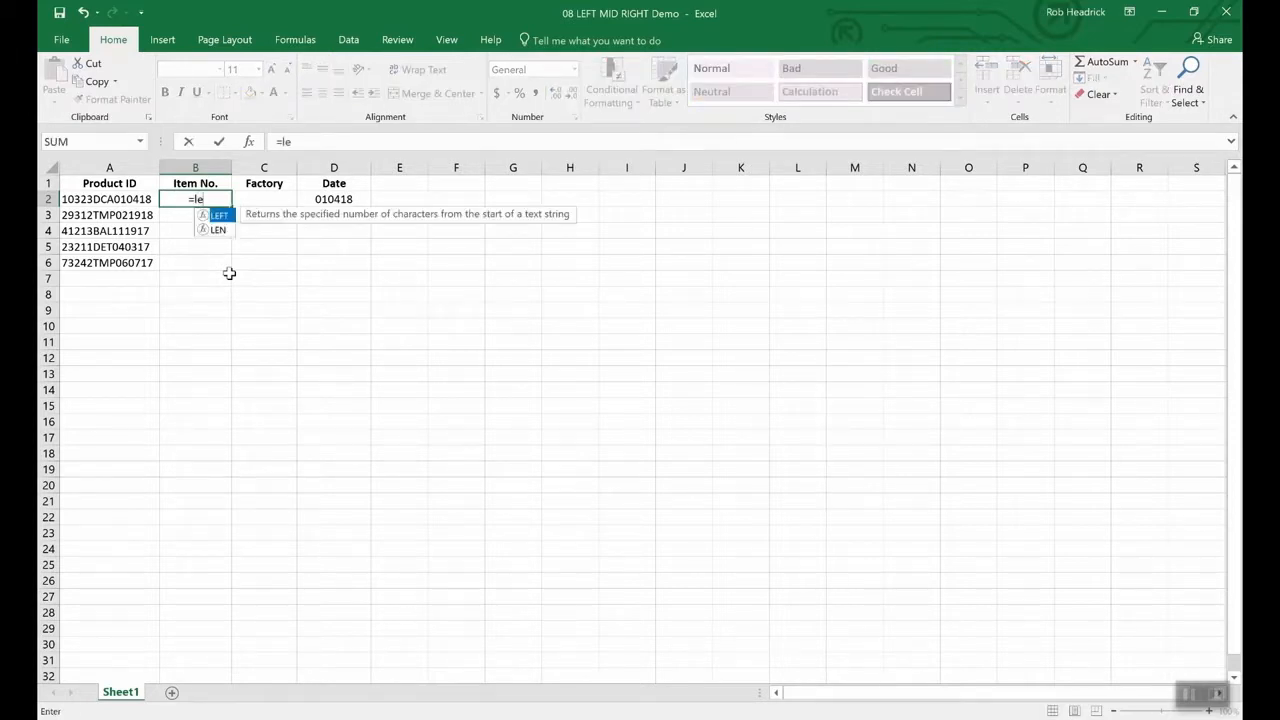
pyautogui.write('ft(')
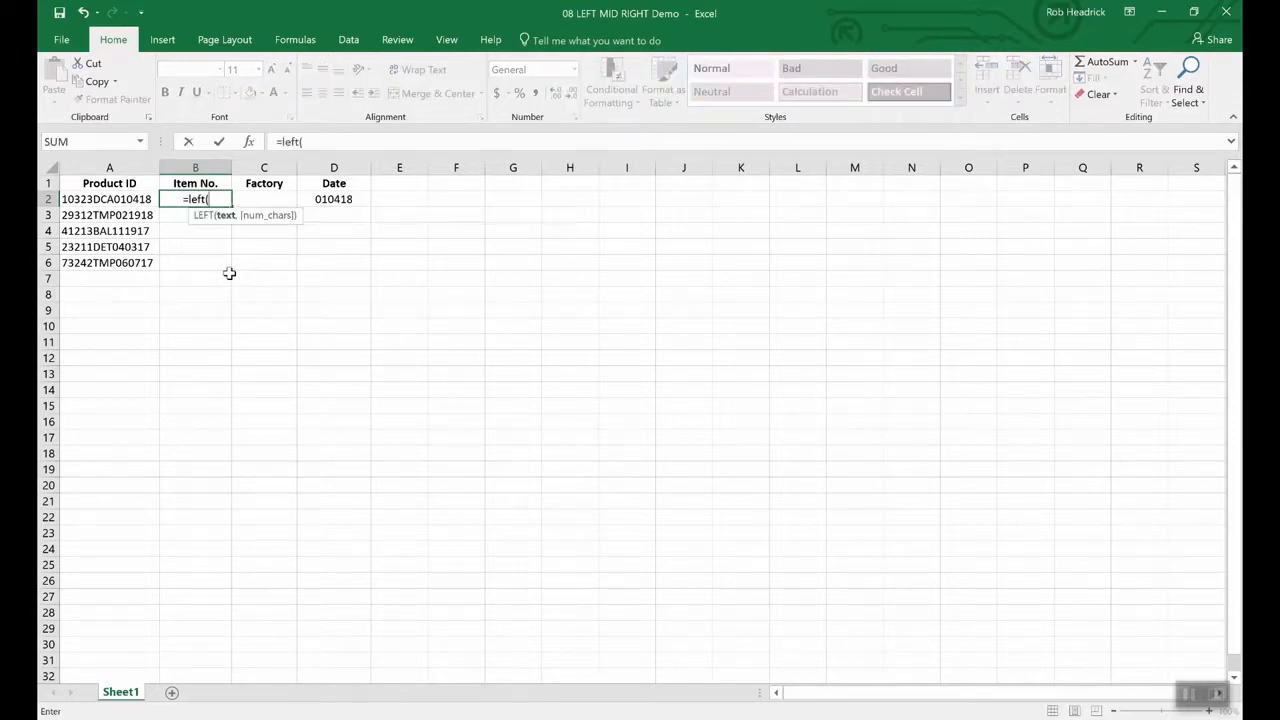
pyautogui.write('a2')
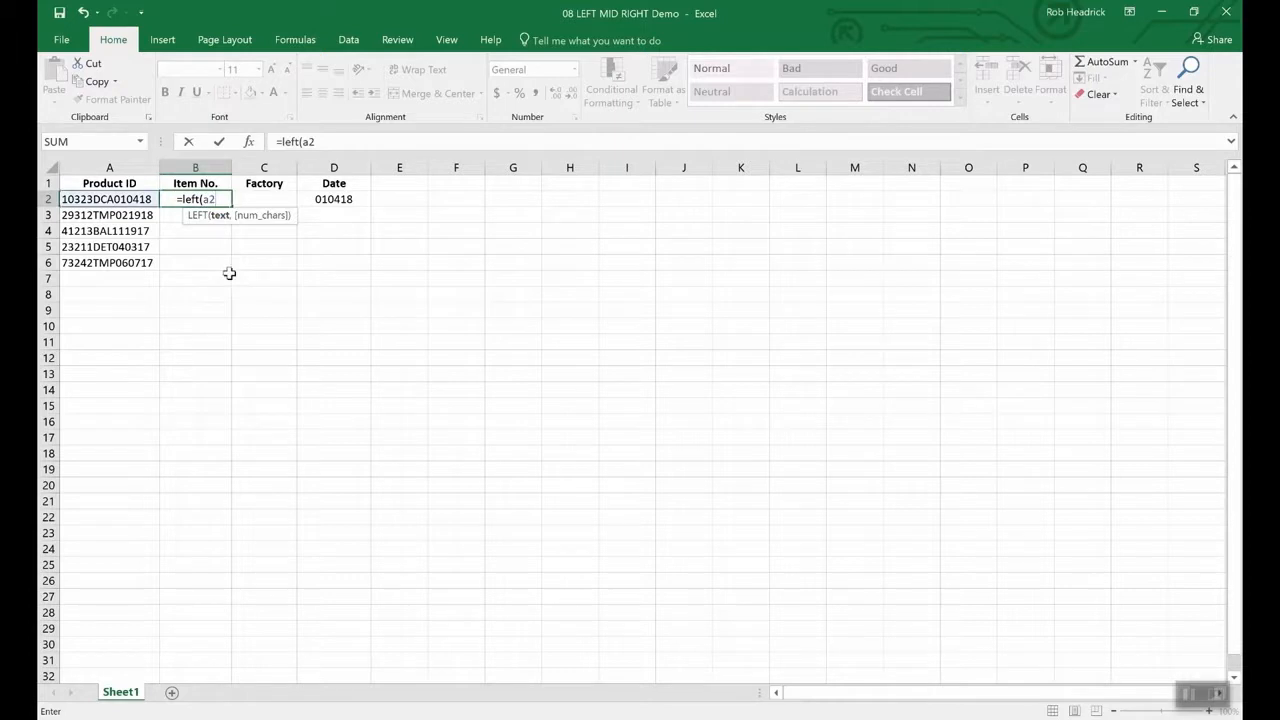
pyautogui.write(',5')
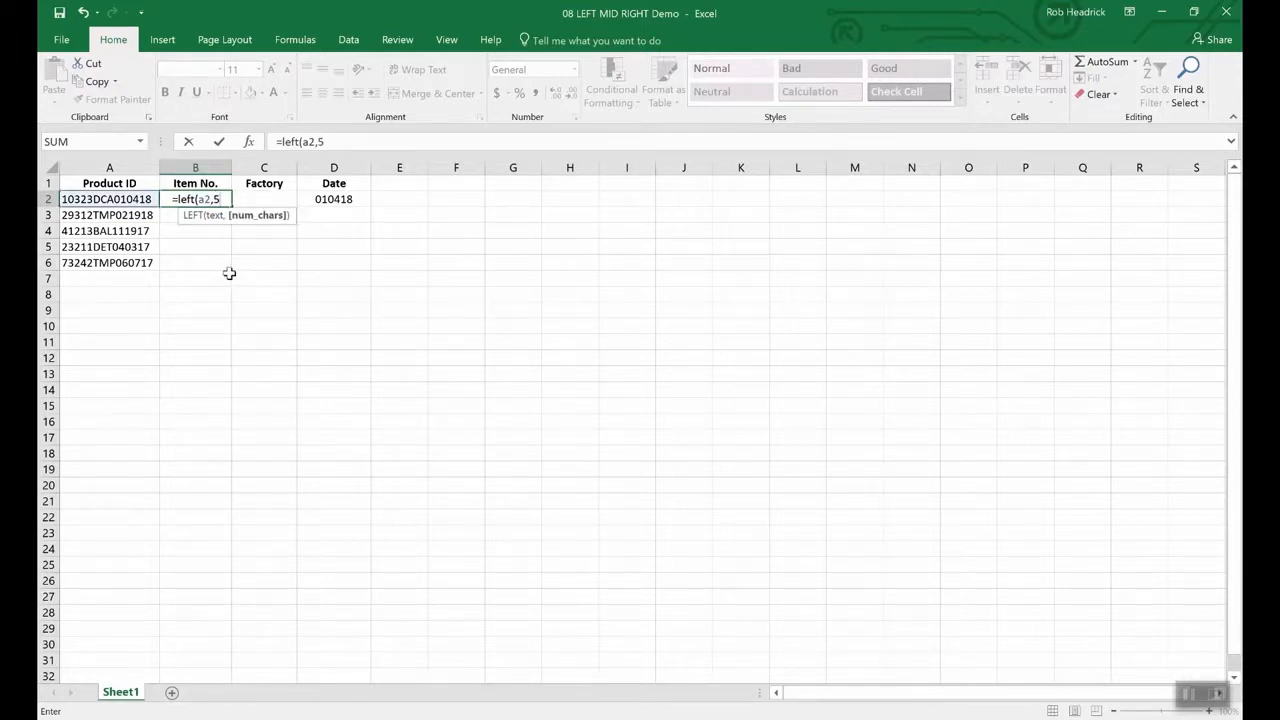
pyautogui.write(')')
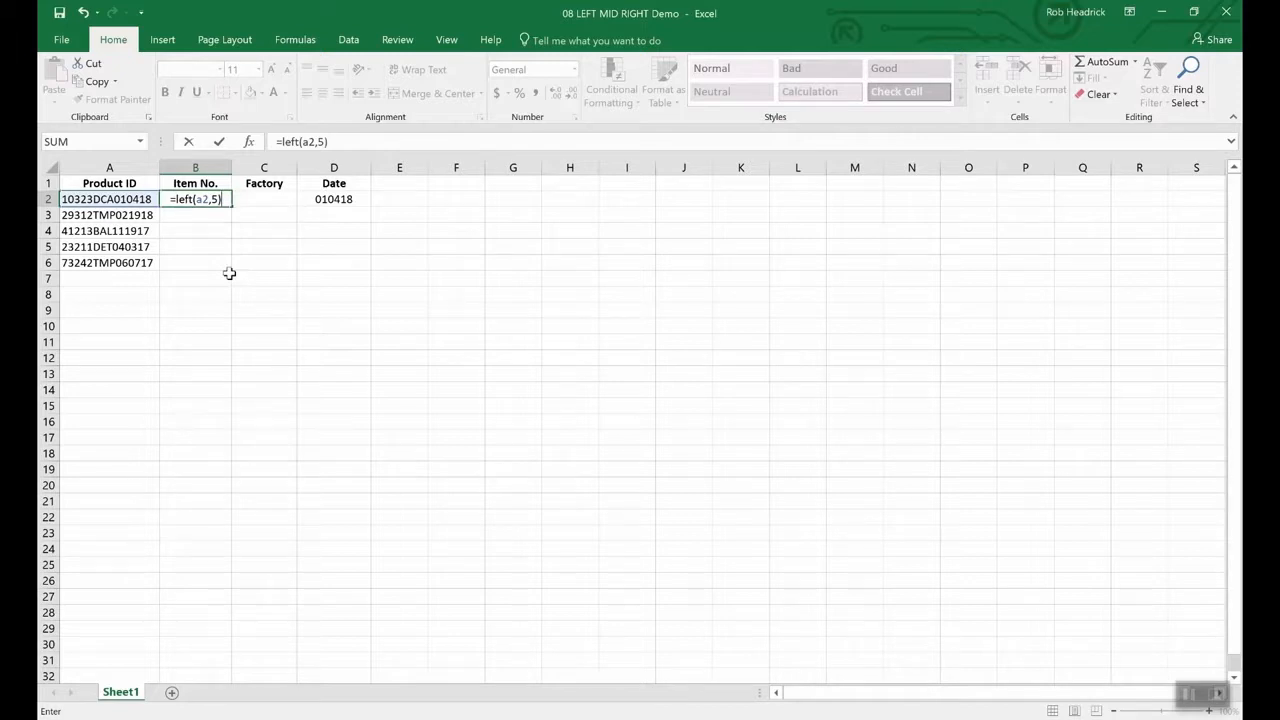
pyautogui.press('Return')
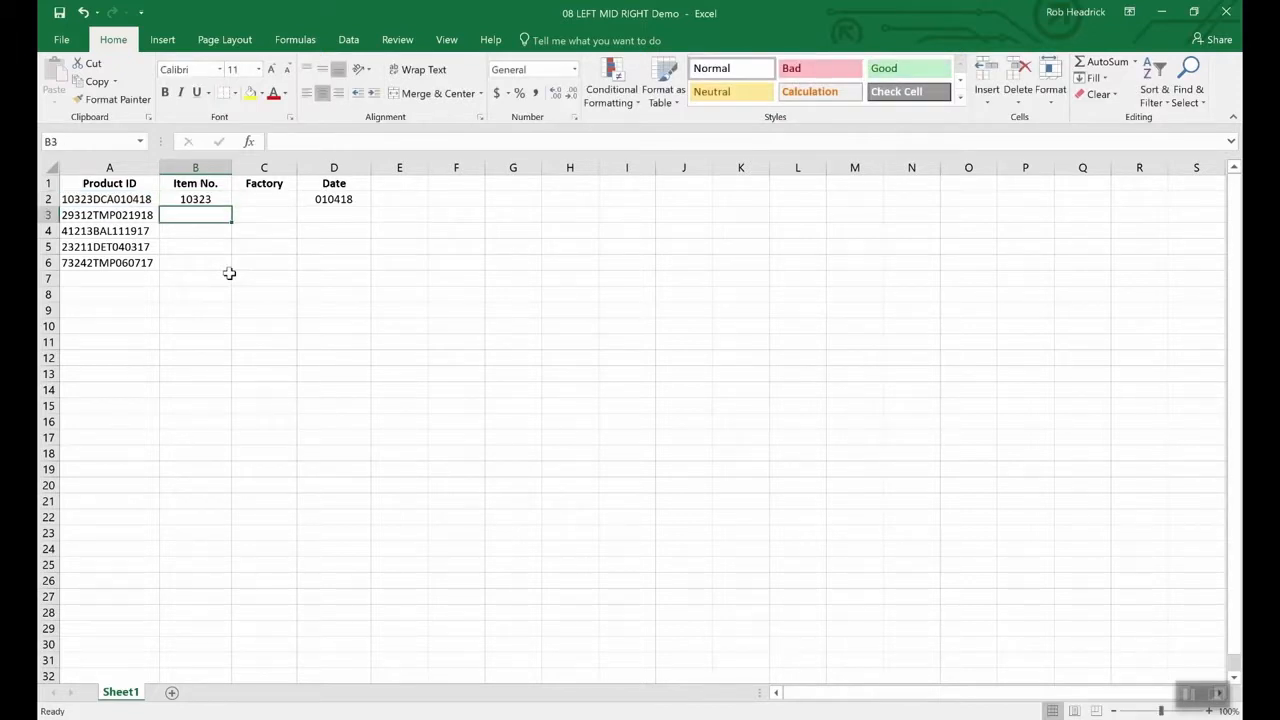
pyautogui.press('Up')
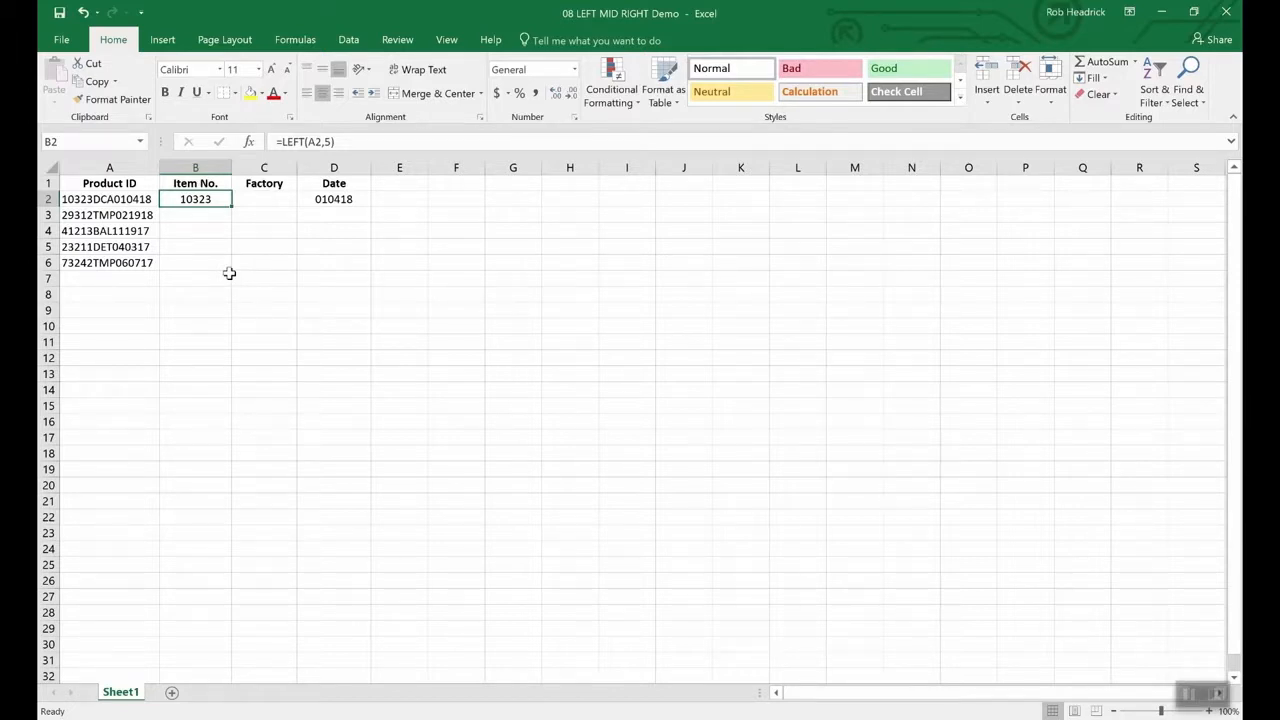
pyautogui.press('Right')
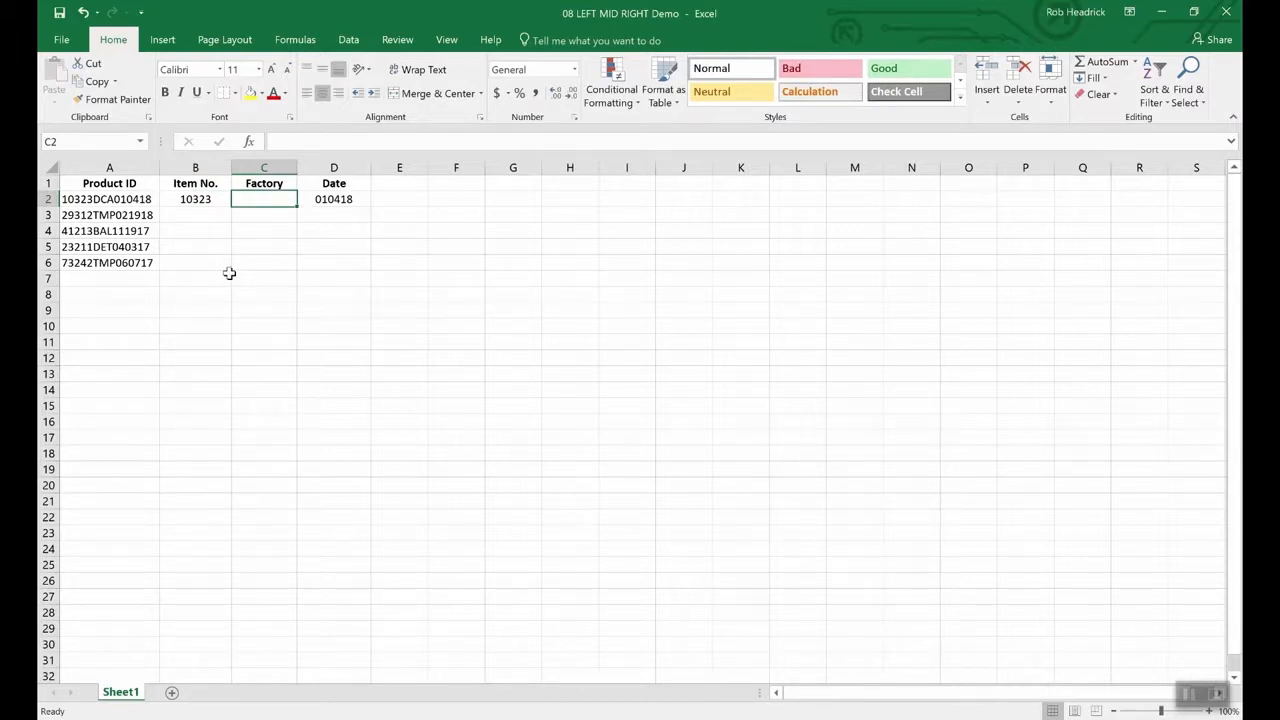
# - Enter =MID(A2,6,3) in C2 to get the factory code DCA
pyautogui.write('=mid')
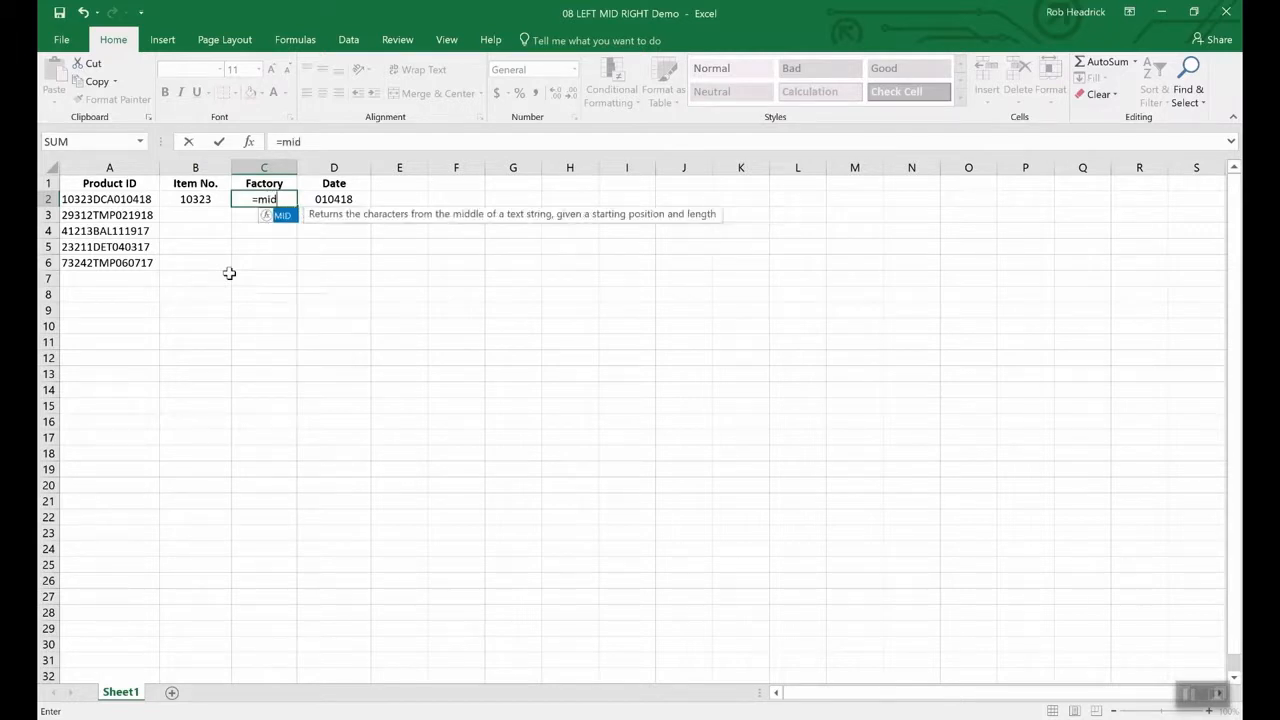
pyautogui.write('(a2')
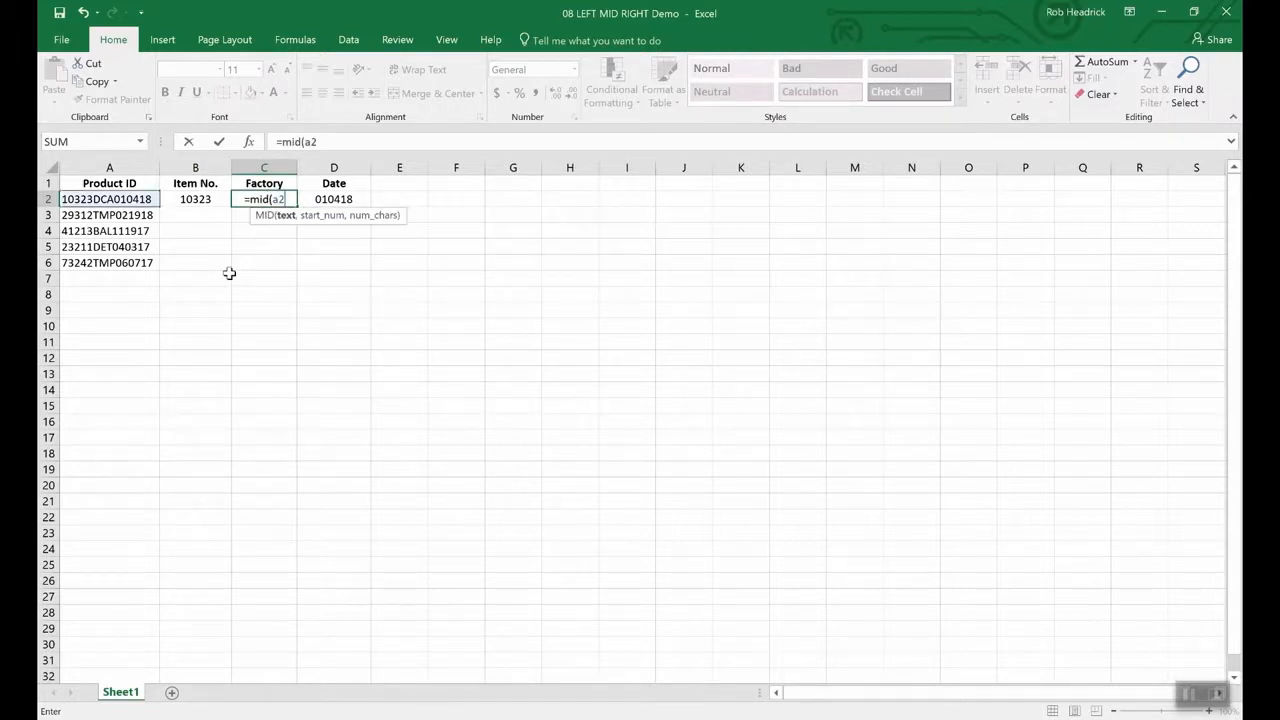
pyautogui.write(',')
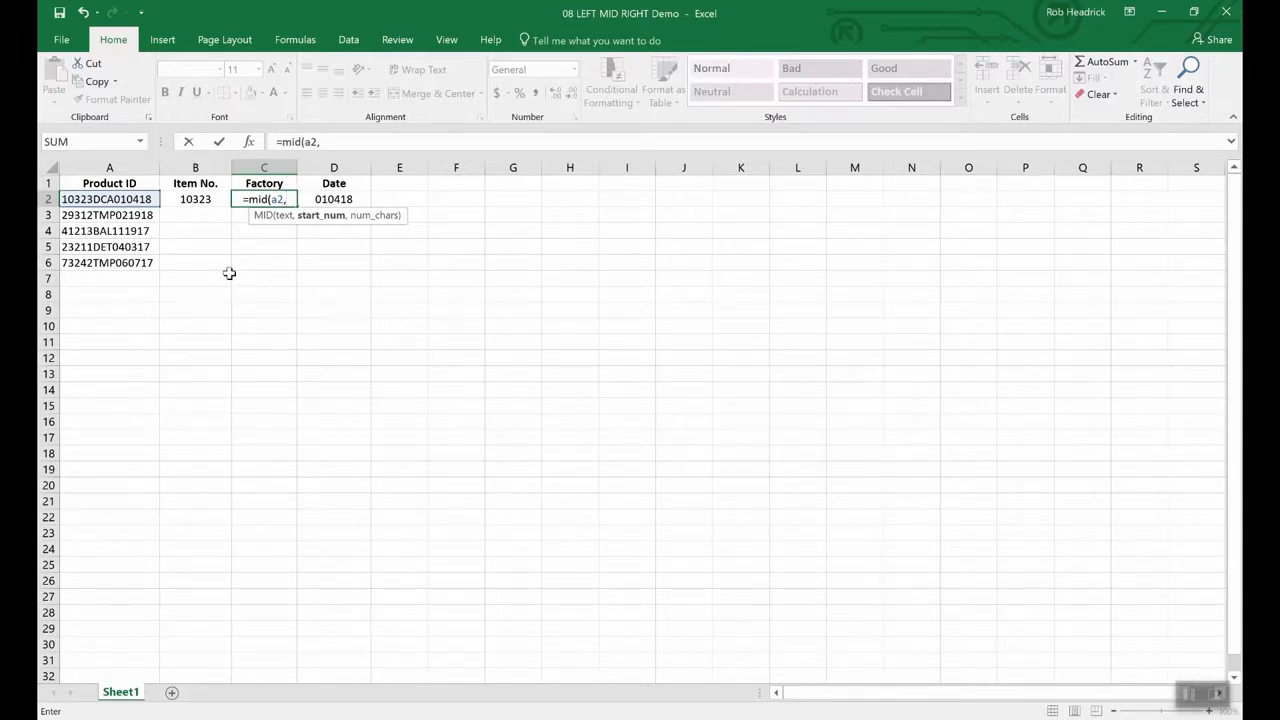
pyautogui.write('6,')
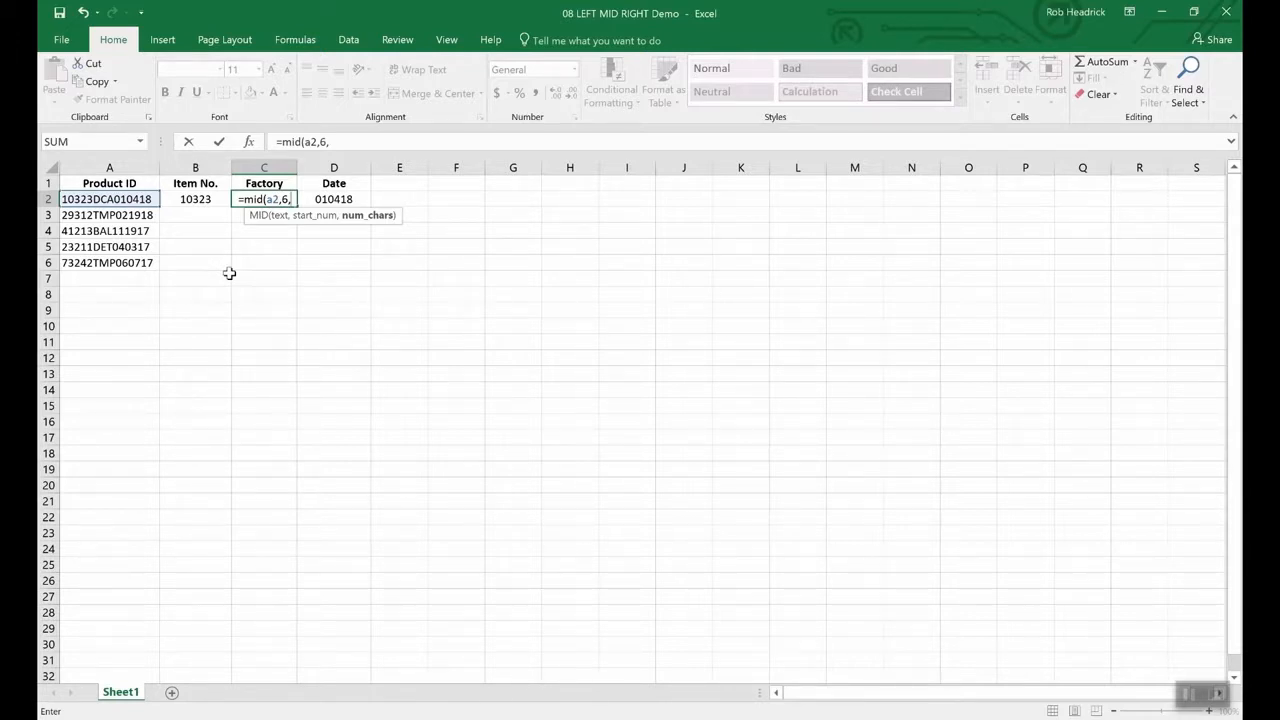
pyautogui.write('3')
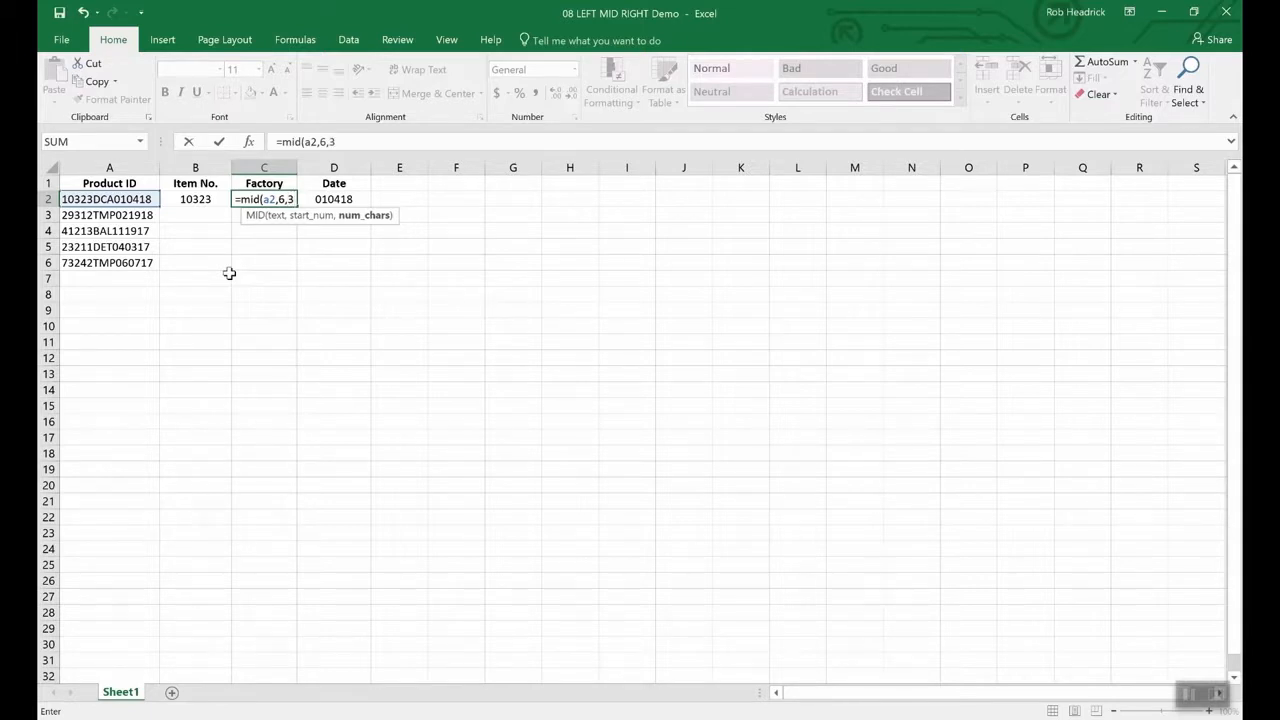
pyautogui.press('Return')
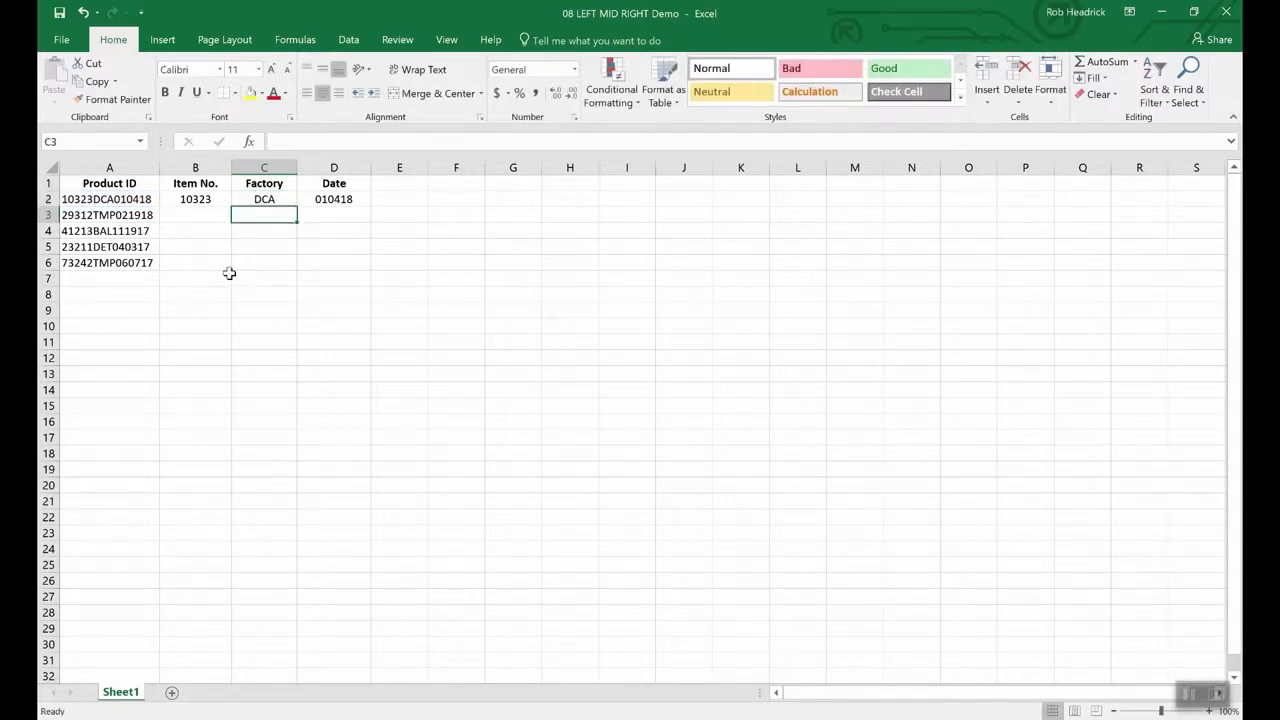
pyautogui.click(266, 201)
# - Copy C2's MID formula down to C6, giving DCA, TMP, BAL, DET and TMP
pyautogui.moveTo(296, 209); pyautogui.dragTo(293, 272)
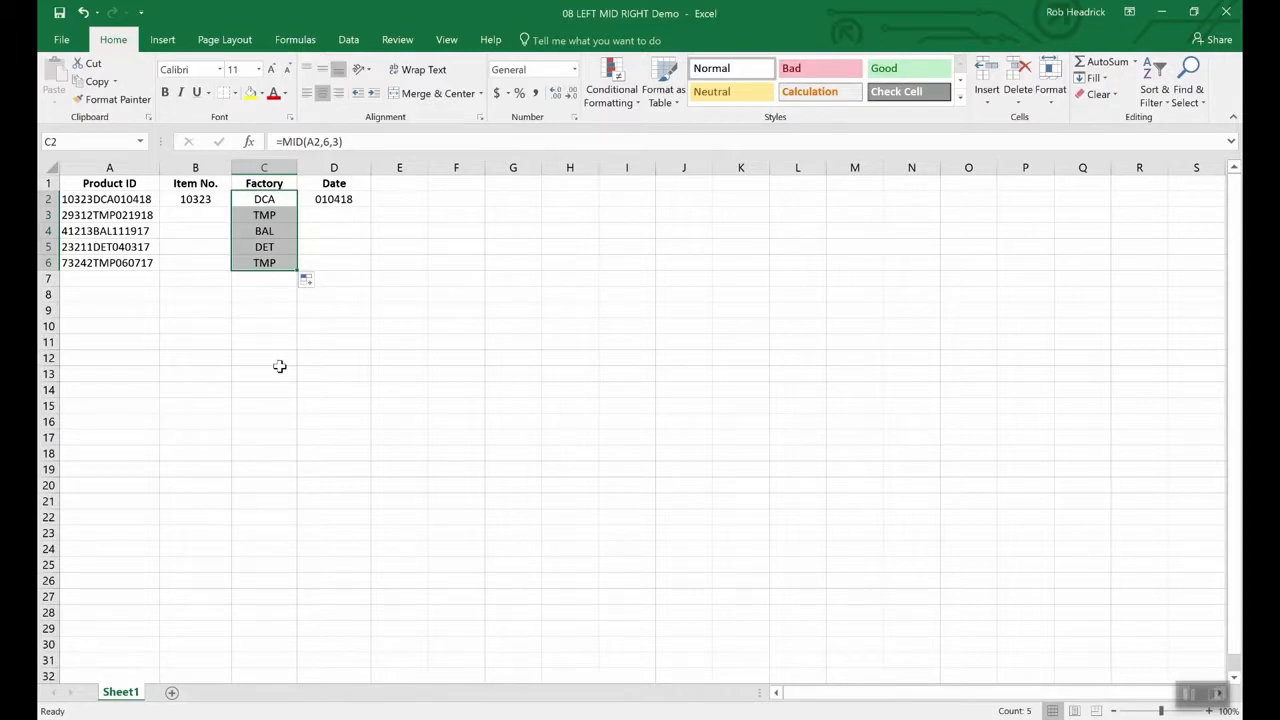
pyautogui.press('Left')
pyautogui.press('Left')
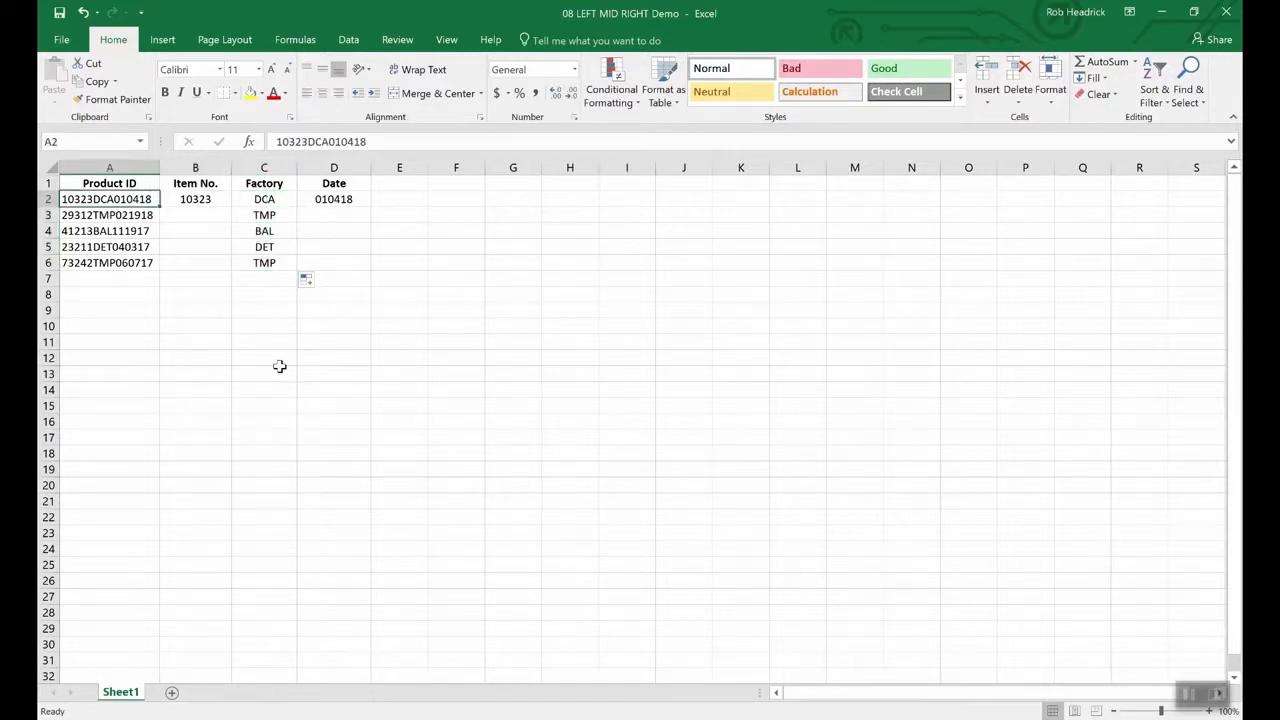
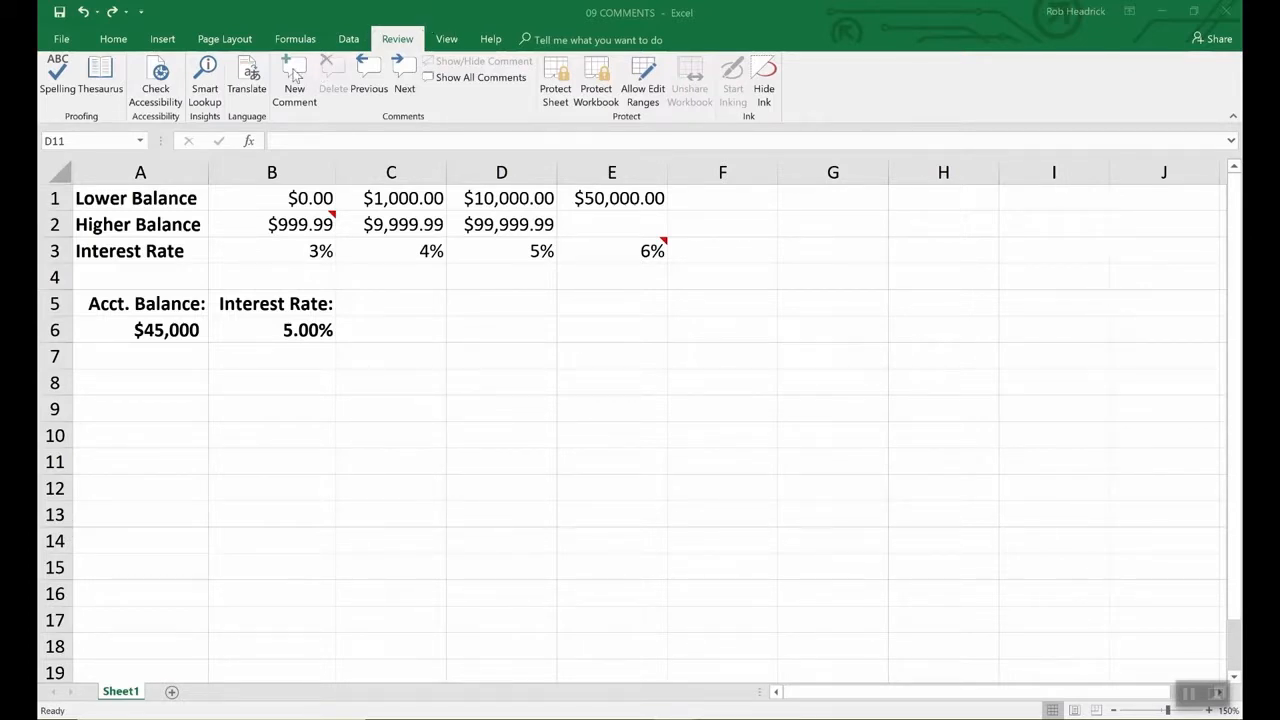
# - Add the comment 'Remember to double check rates above.' to cell B6
pyautogui.click(312, 331)
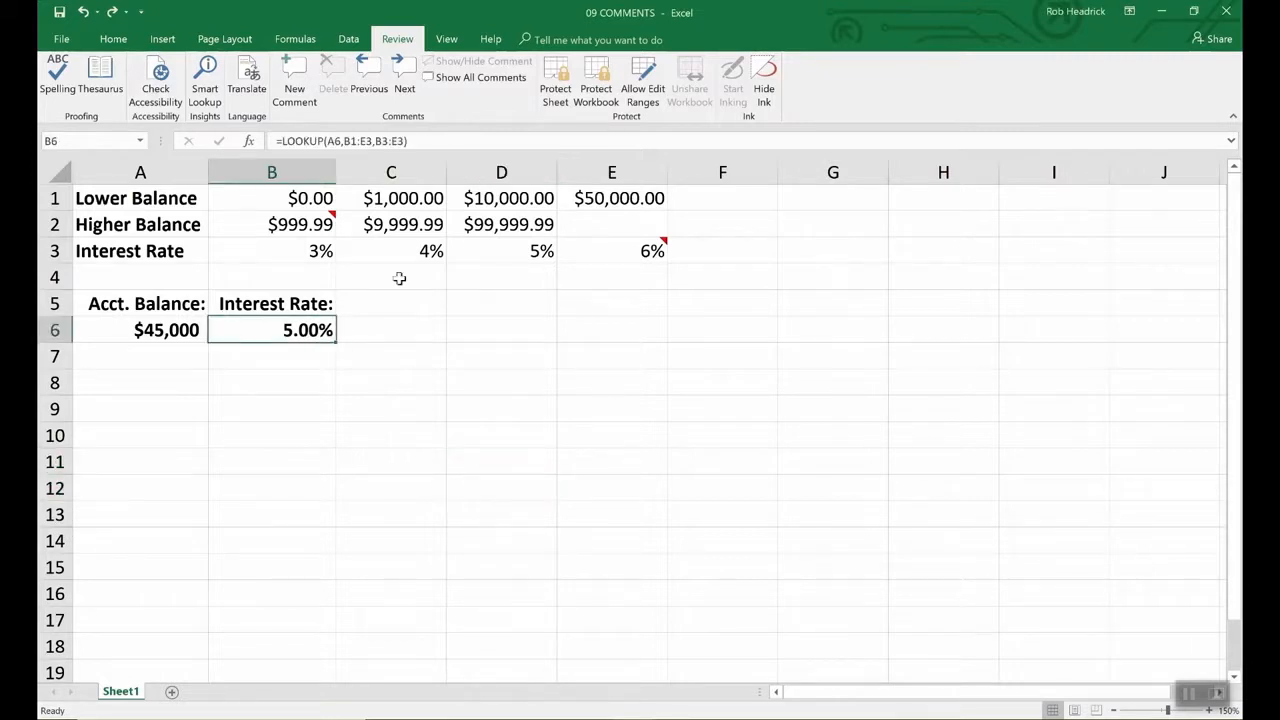
pyautogui.click(291, 75)
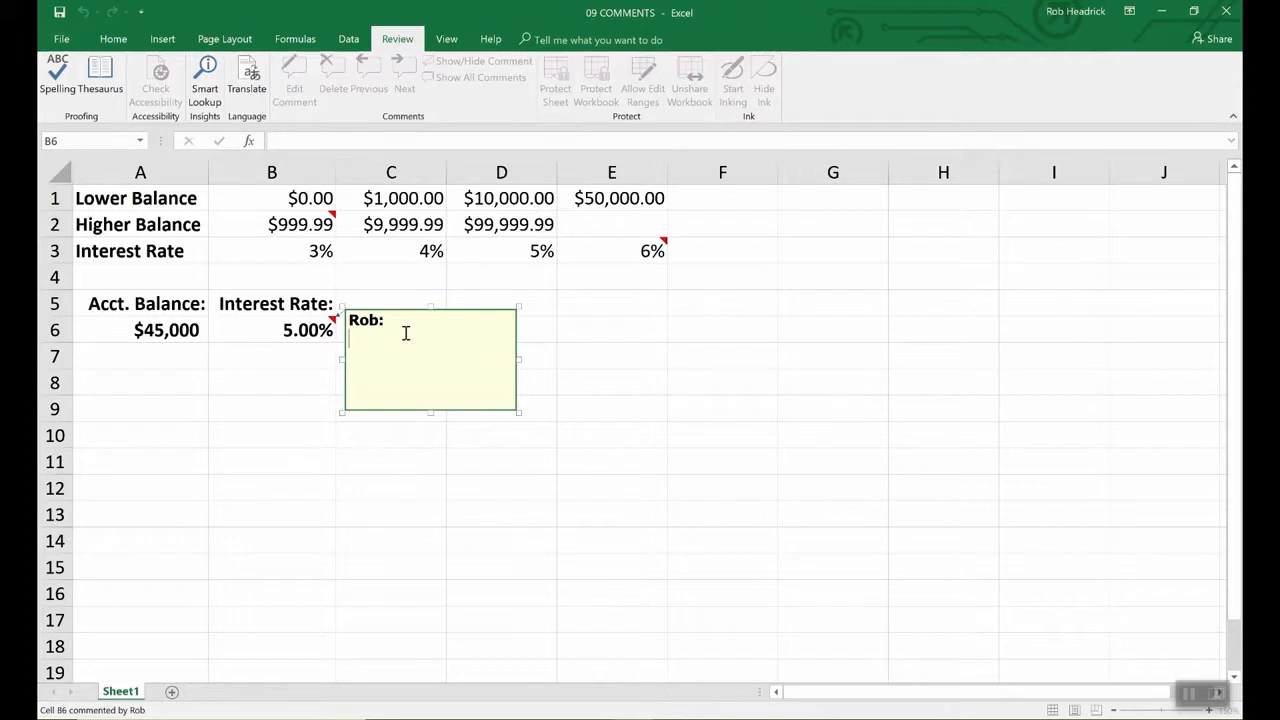
pyautogui.write('Remember')
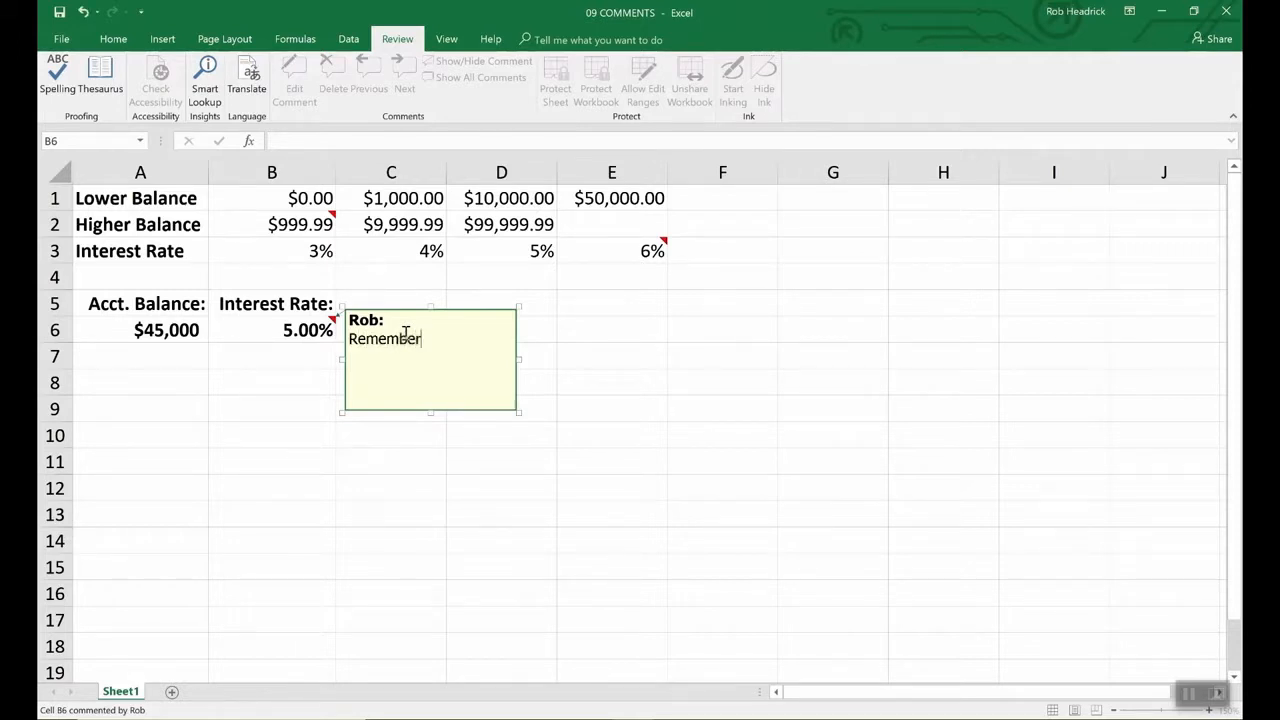
pyautogui.write(' to double check')
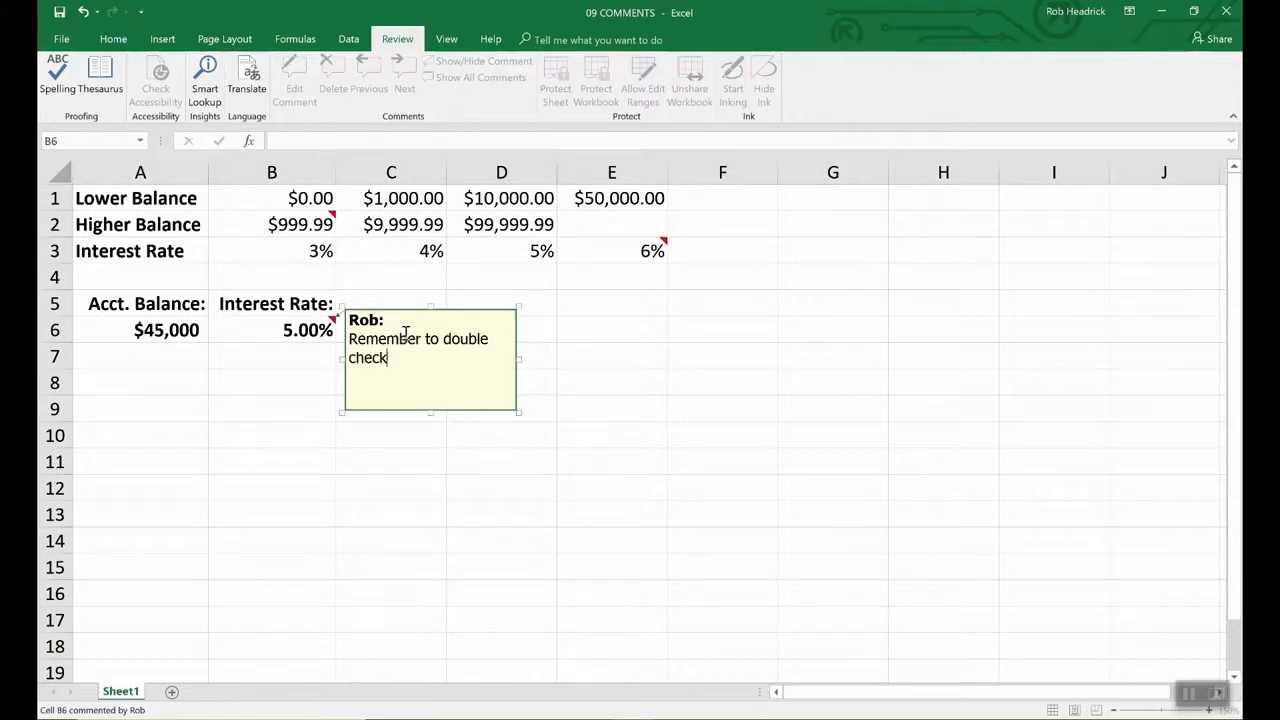
pyautogui.write(' rates above.')
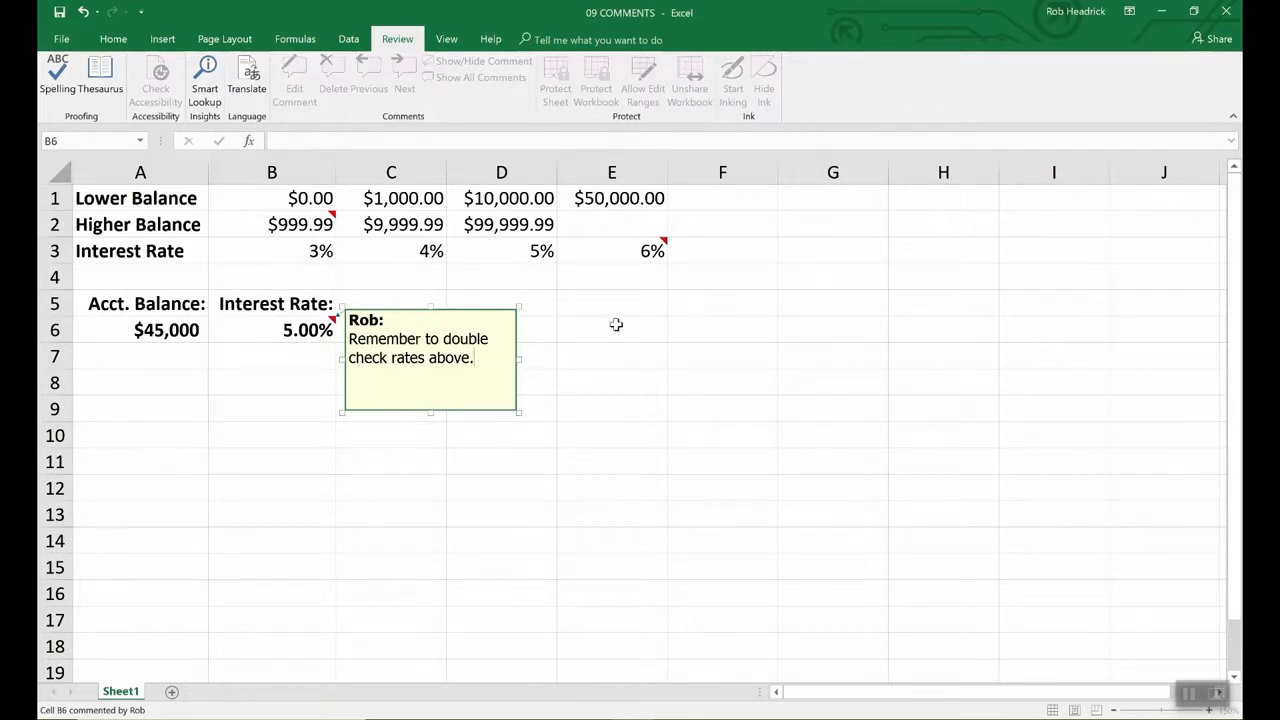
pyautogui.click(568, 330)
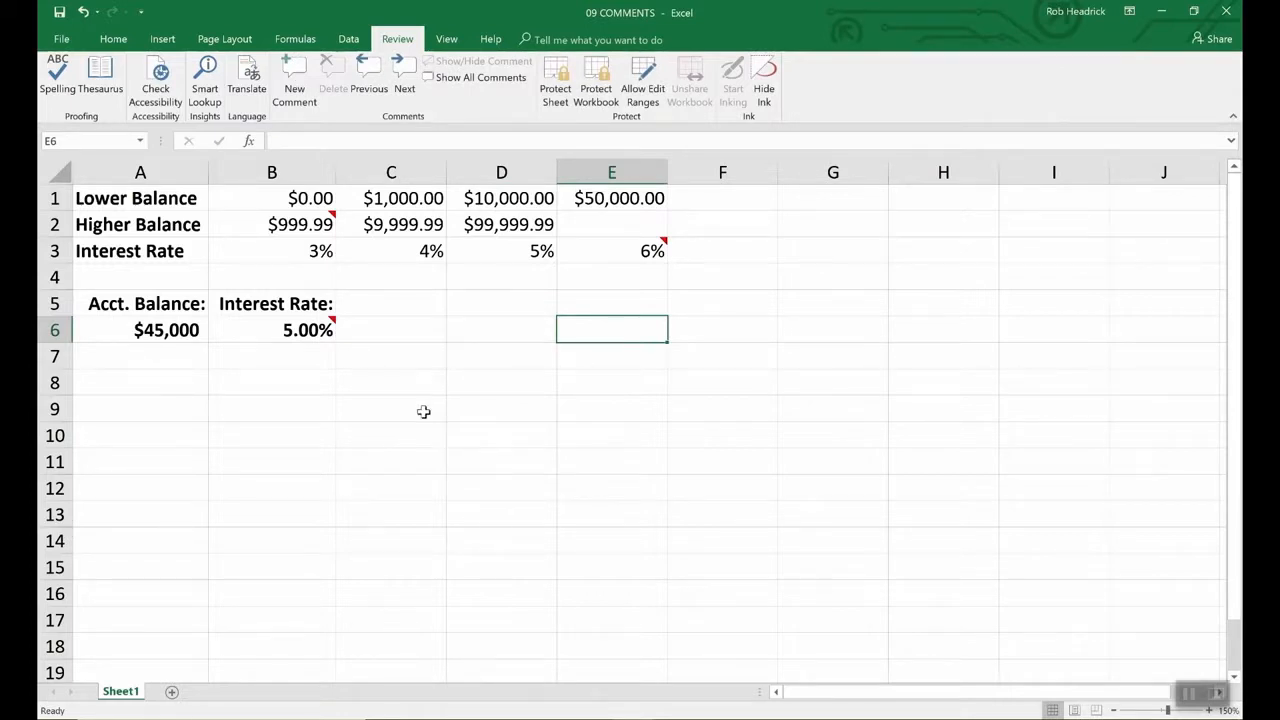
# - Preview the commented cells' notes, reselect B6, and bring up the workbook's File Info page
pyautogui.moveTo(331, 328)
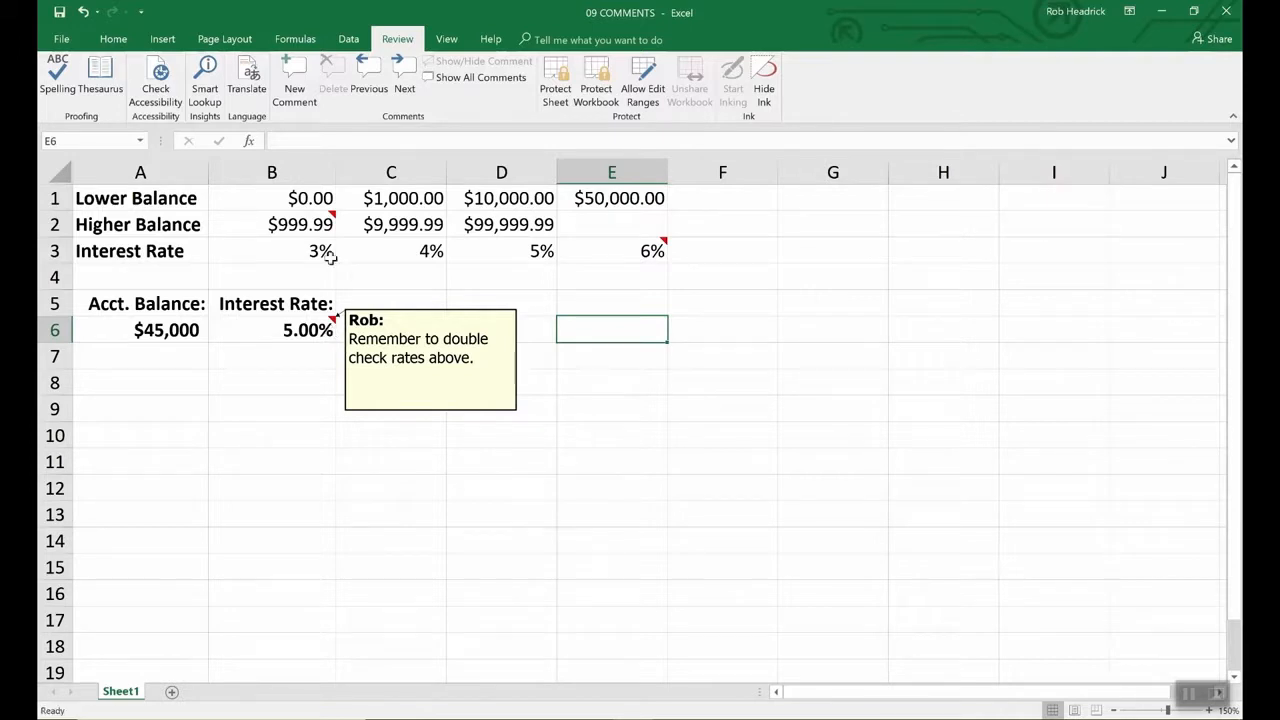
pyautogui.moveTo(333, 216)
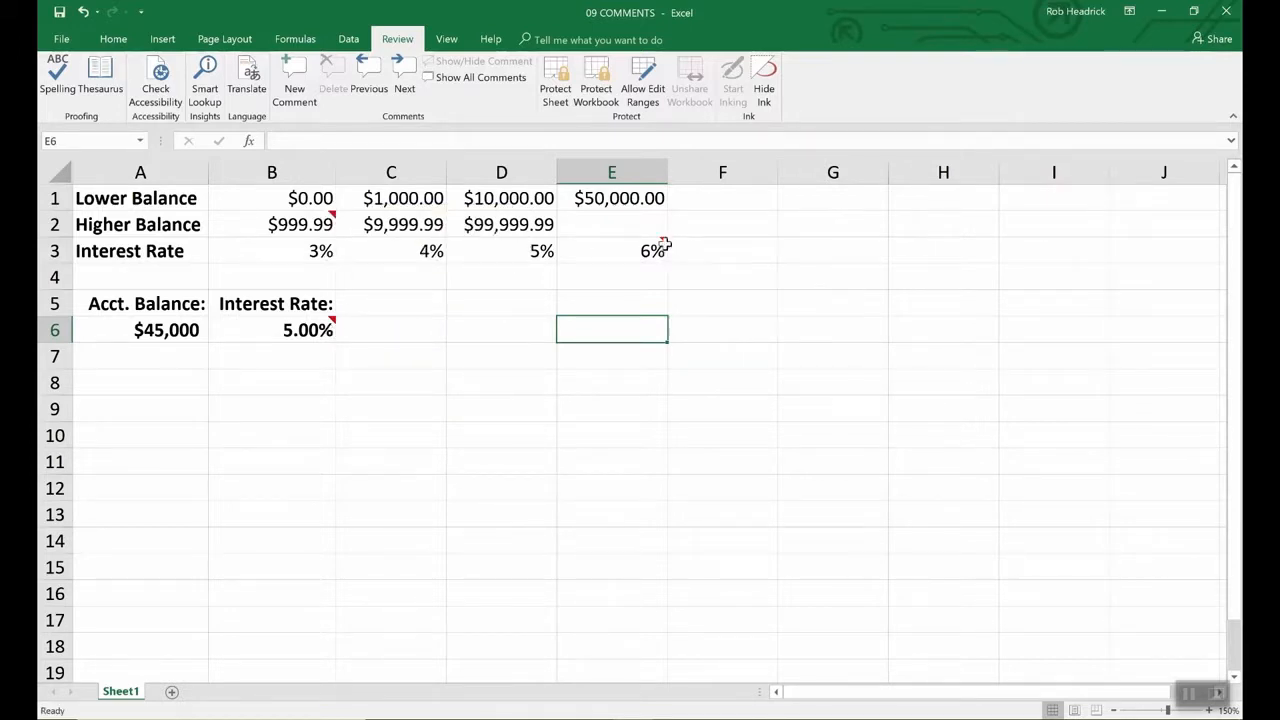
pyautogui.moveTo(655, 250)
pyautogui.click(326, 330)
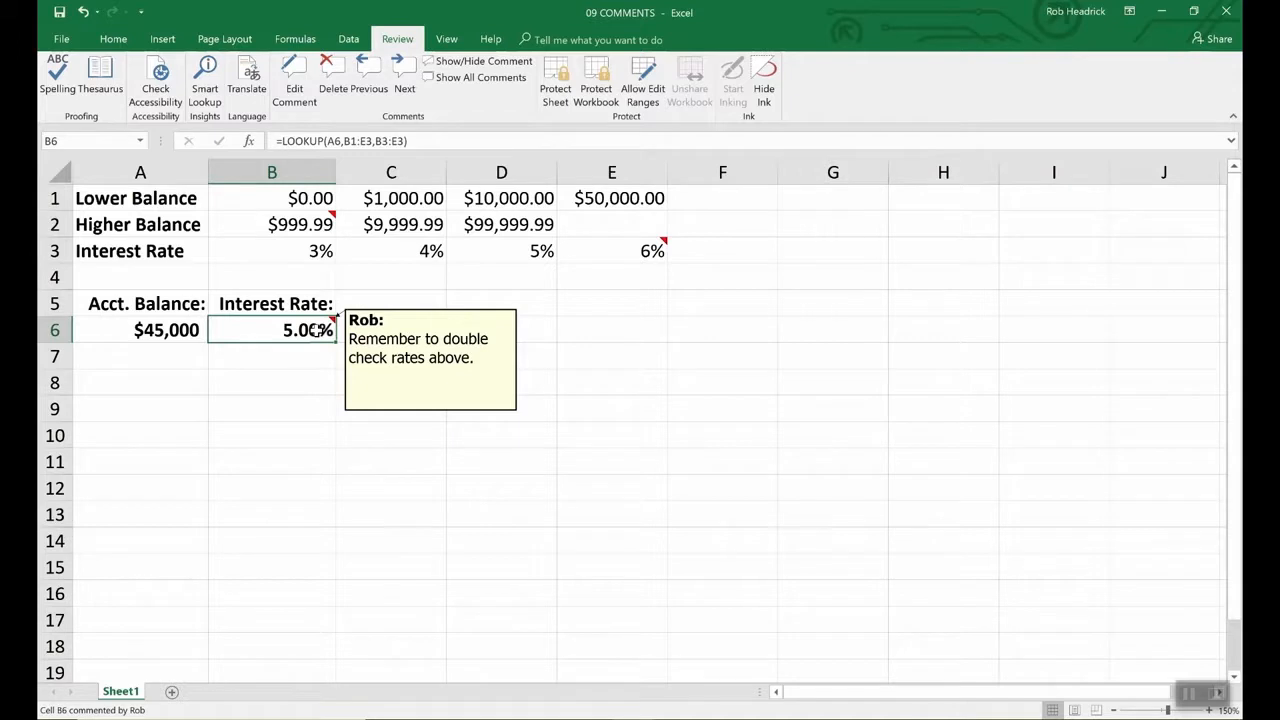
pyautogui.click(383, 350)
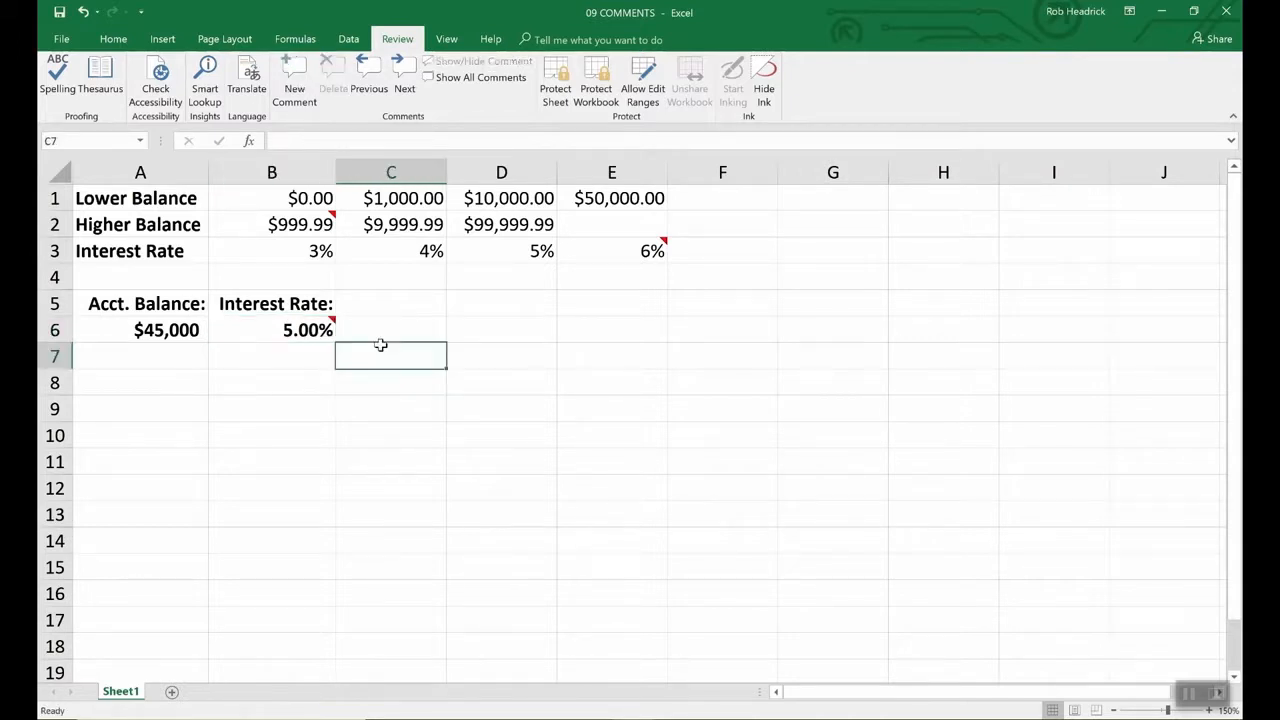
pyautogui.click(315, 330)
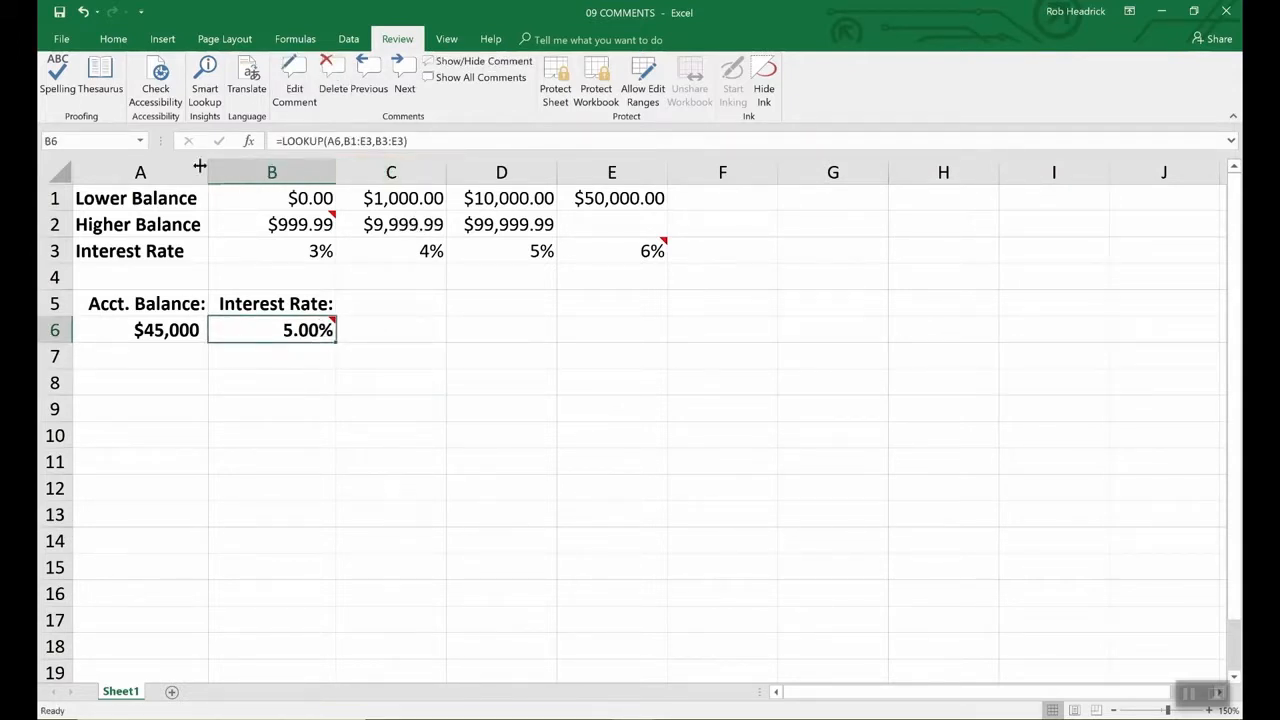
pyautogui.click(61, 40)
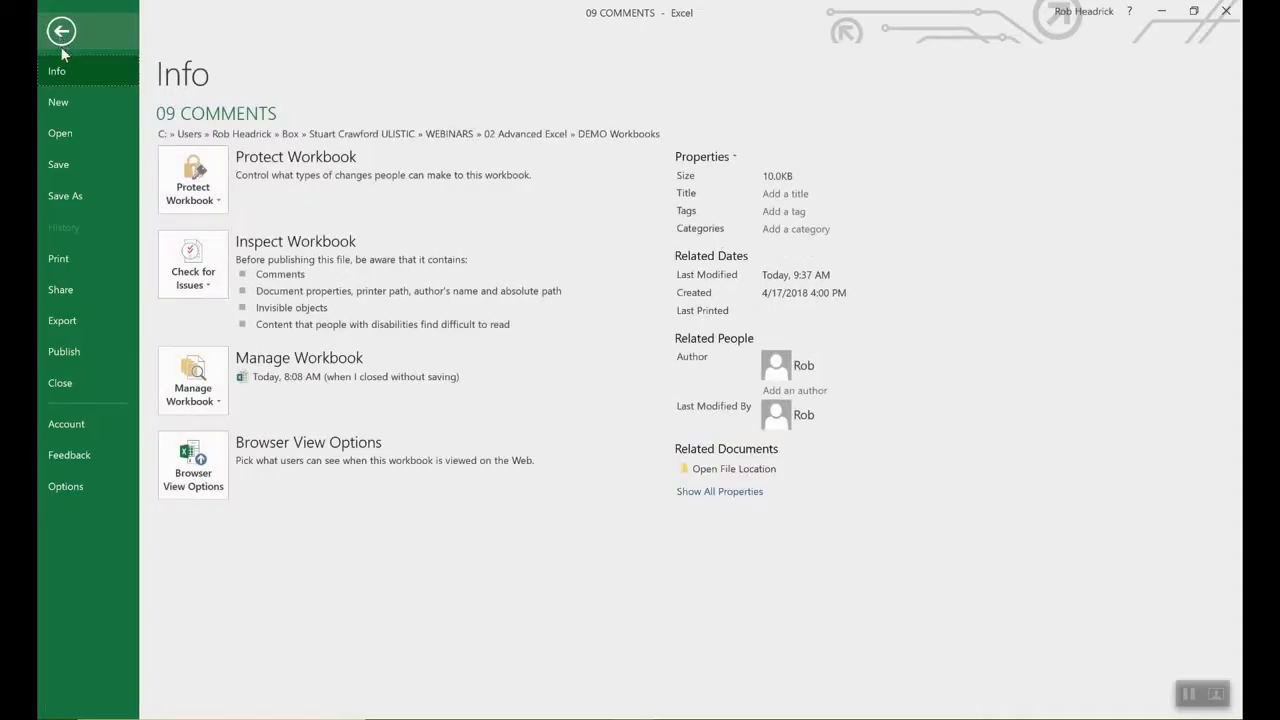
# - Check the comment user name on the General page of Excel Options and close it unchanged
pyautogui.click(66, 487)
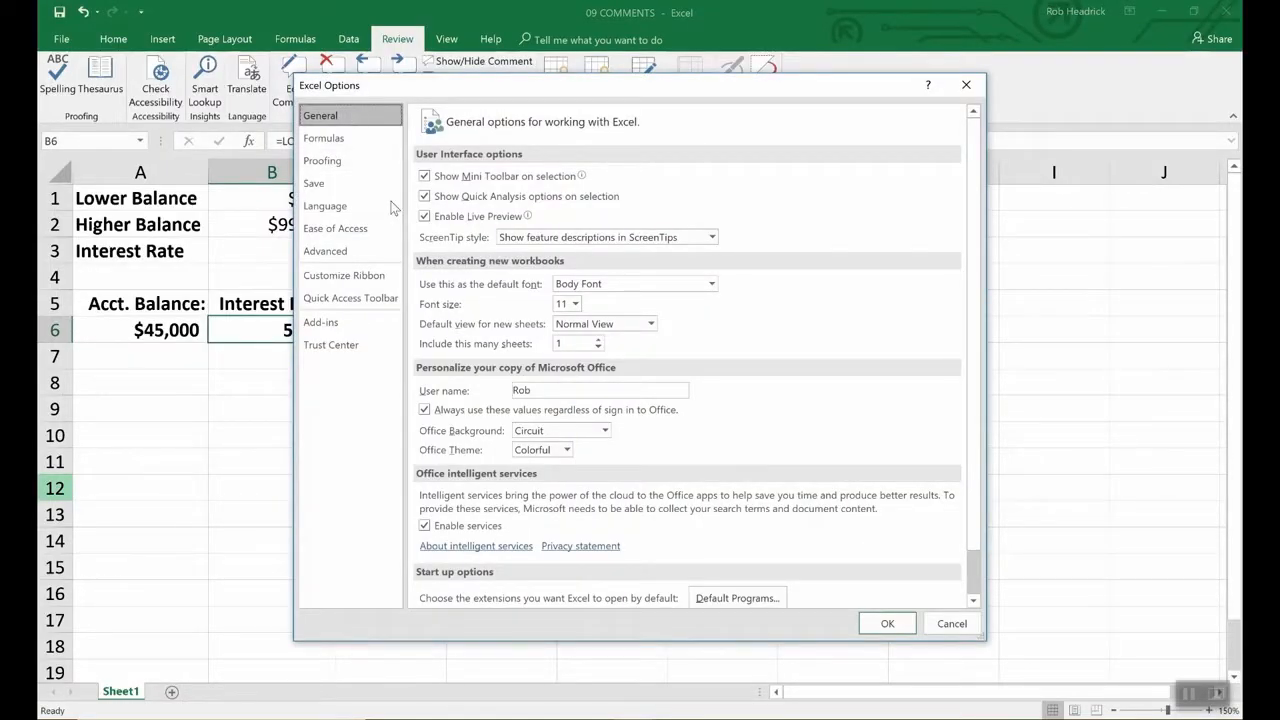
pyautogui.click(543, 392)
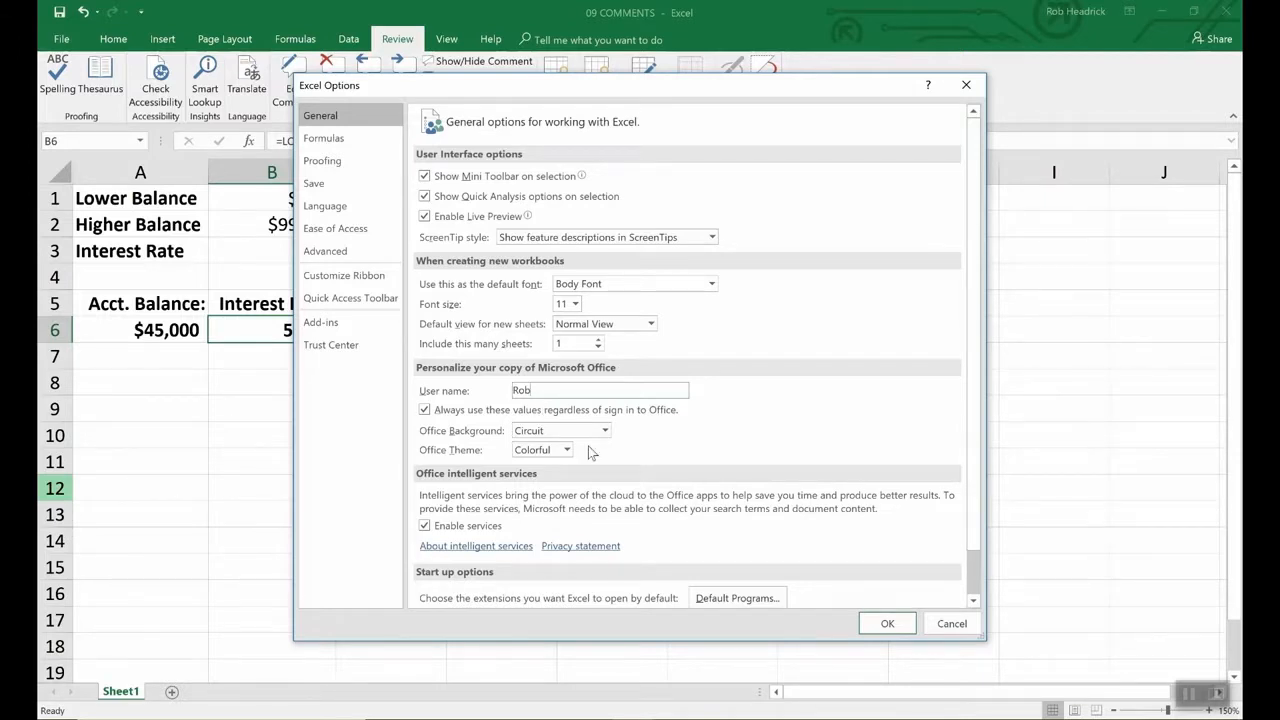
pyautogui.click(879, 625)
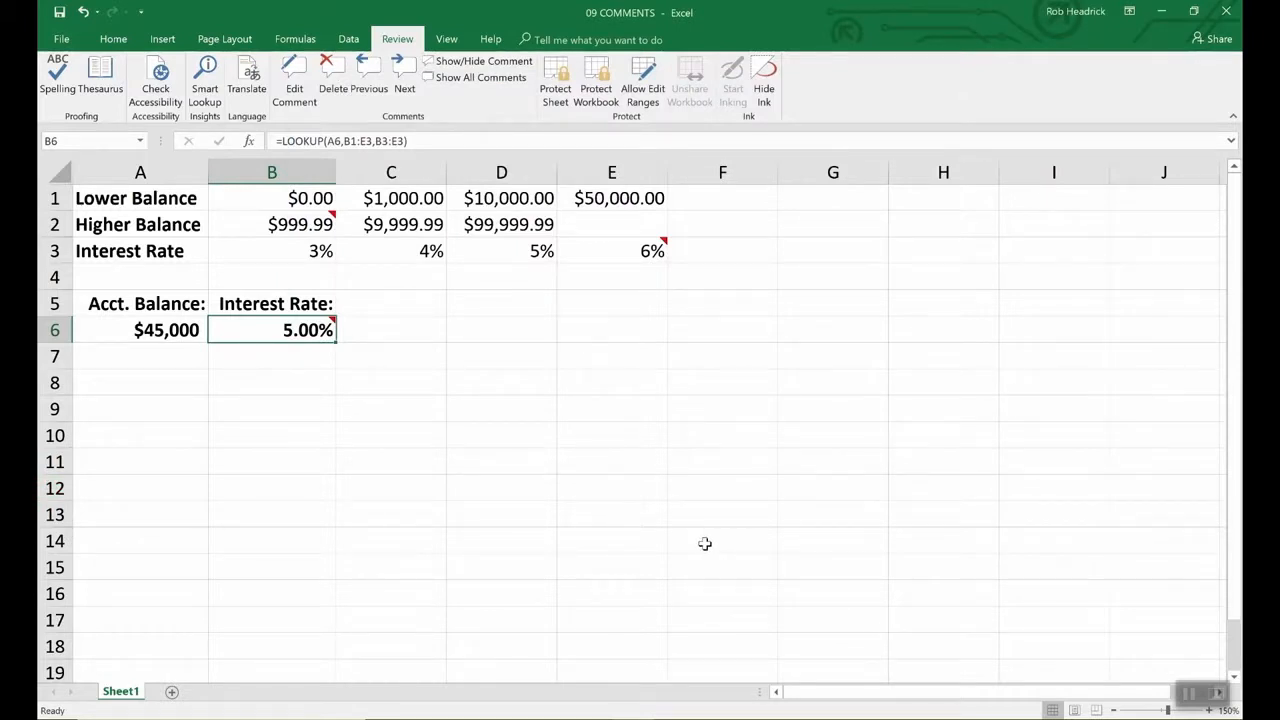
# - Keep B6's comment permanently displayed and check its Format Comment font settings (Tahoma 9)
pyautogui.click(480, 61)
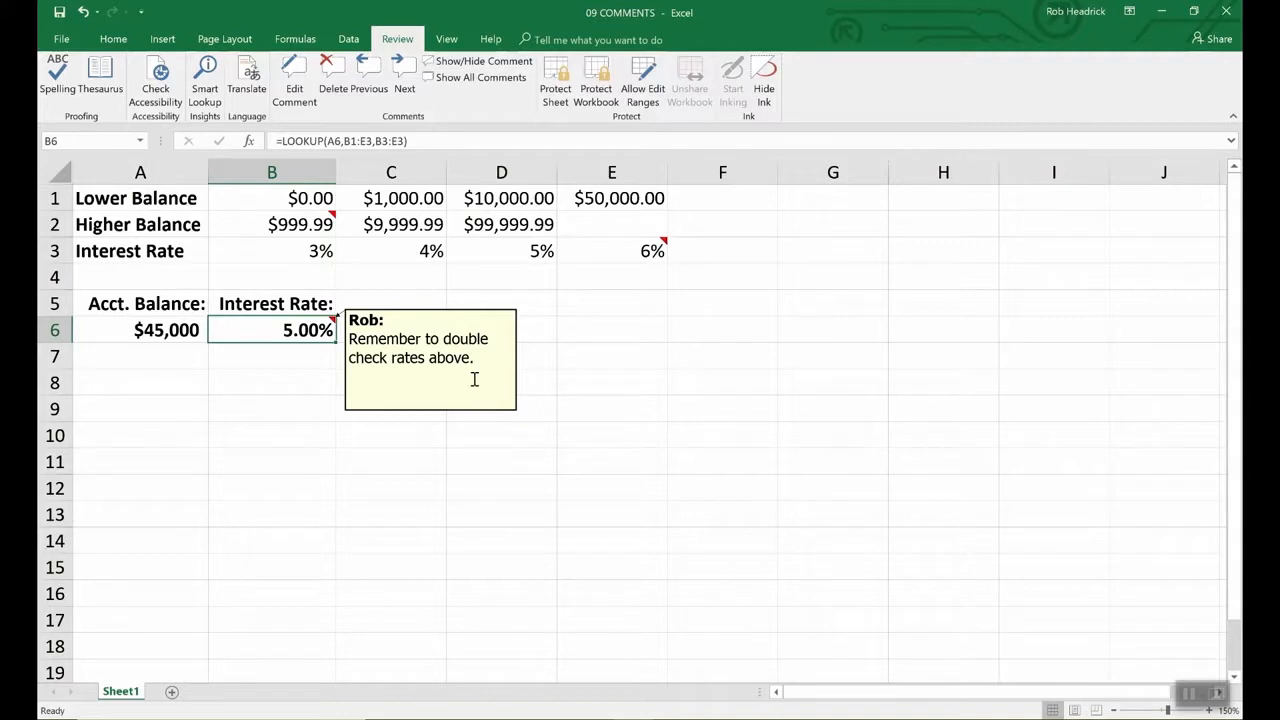
pyautogui.click(431, 358)
pyautogui.rightClick(431, 358)
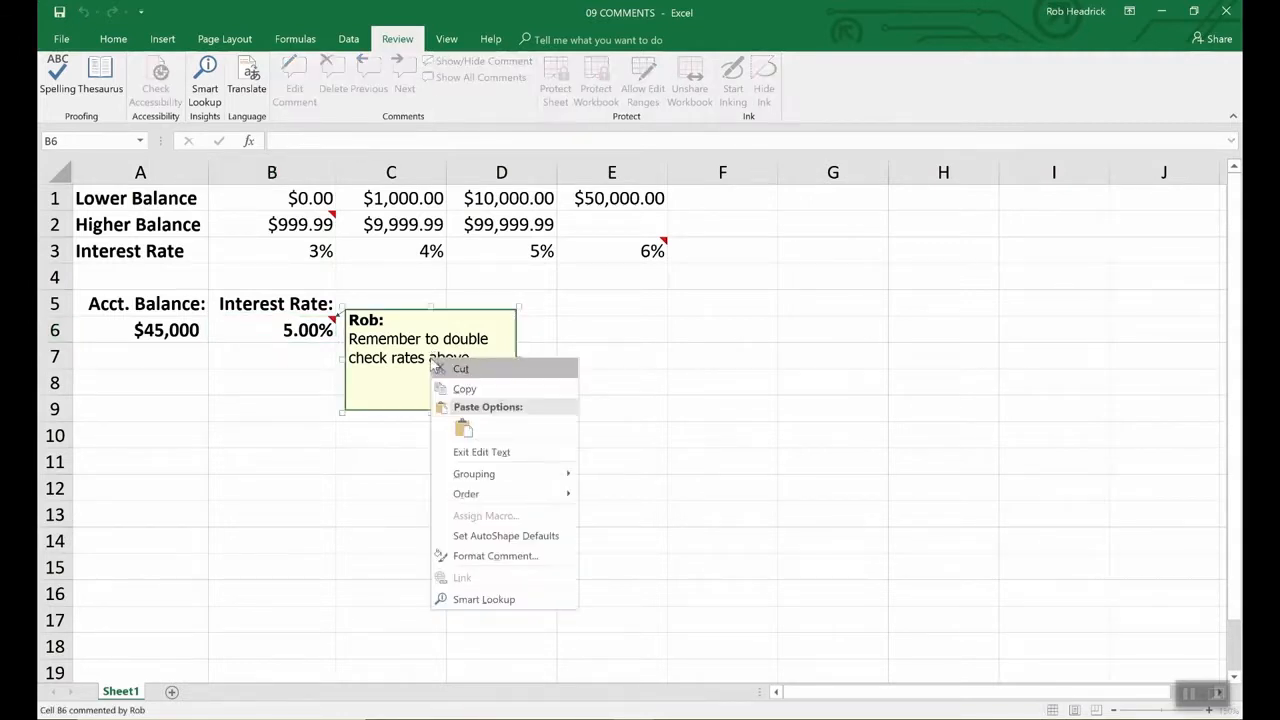
pyautogui.click(475, 560)
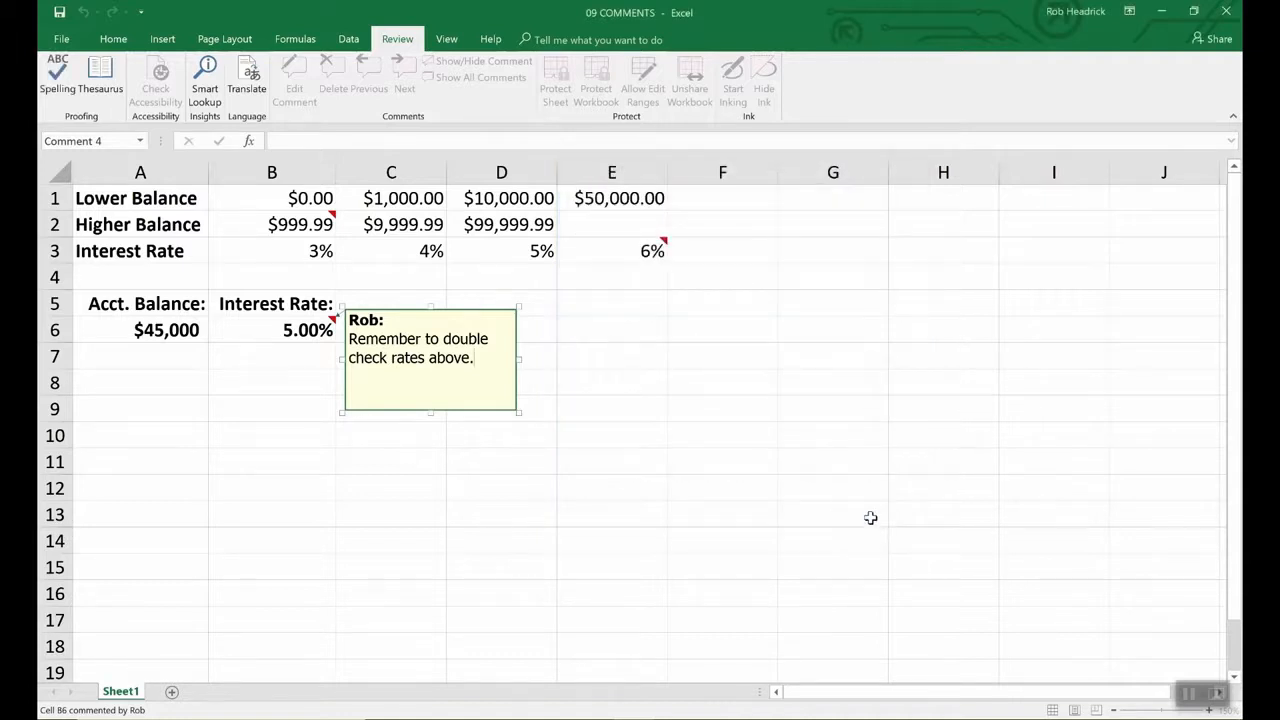
# - Set the fill colour of B6's comment box to light cyan in Format Comment
pyautogui.rightClick(491, 414)
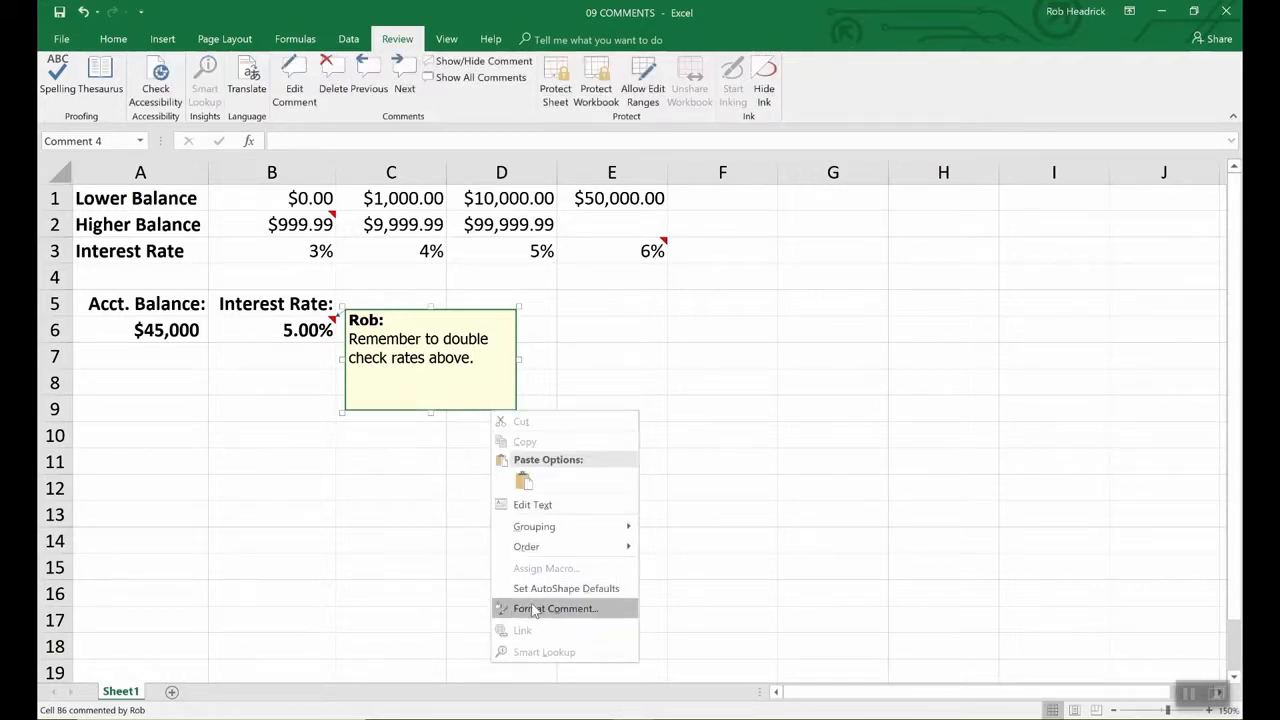
pyautogui.click(536, 608)
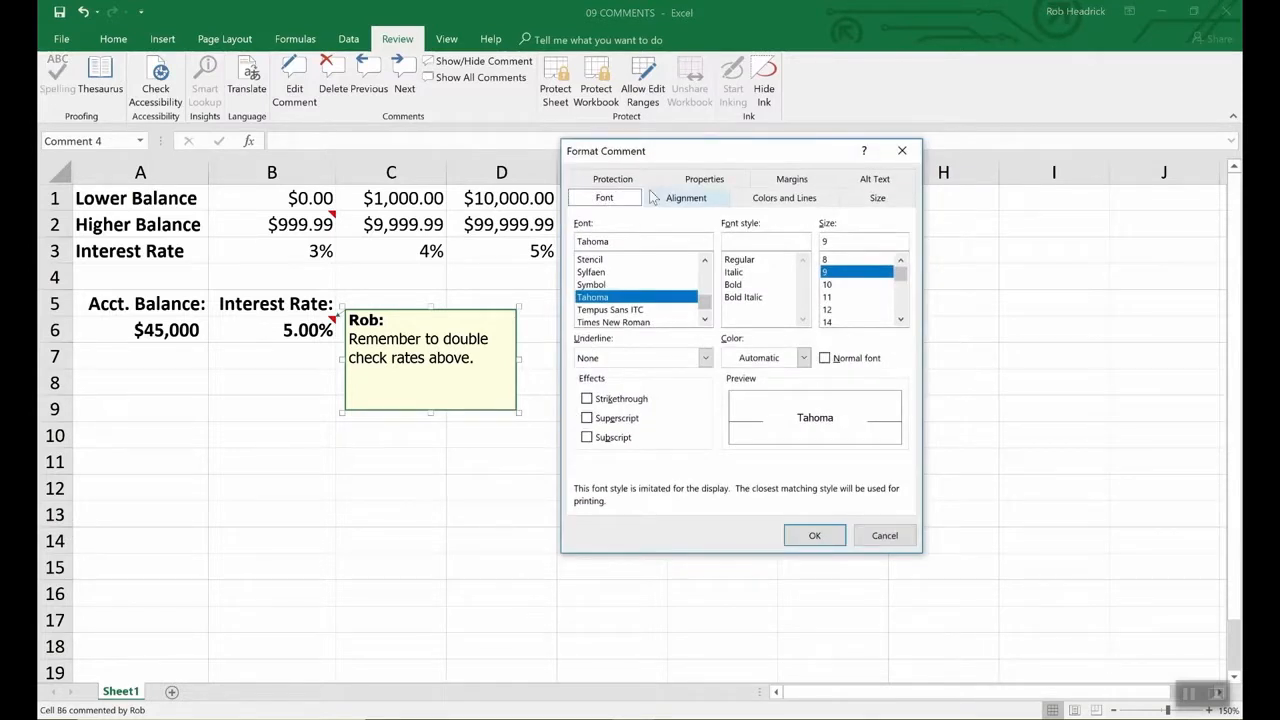
pyautogui.click(787, 200)
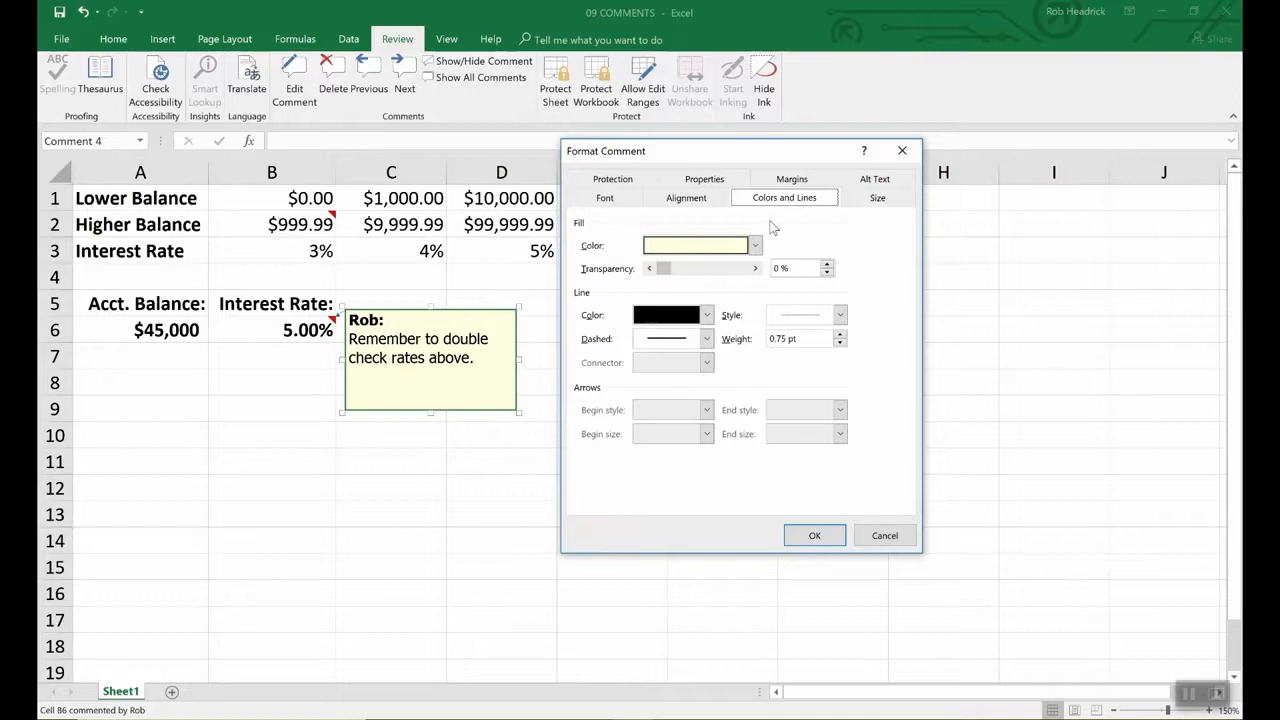
pyautogui.click(755, 247)
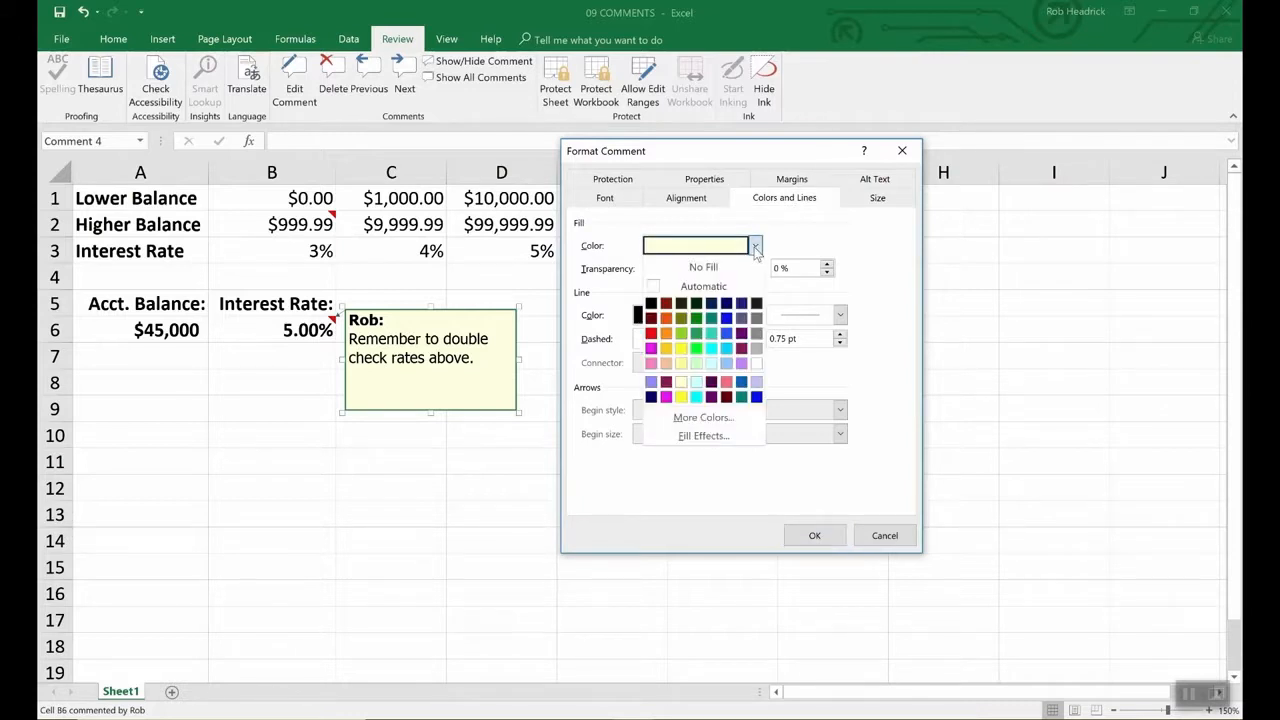
pyautogui.click(711, 363)
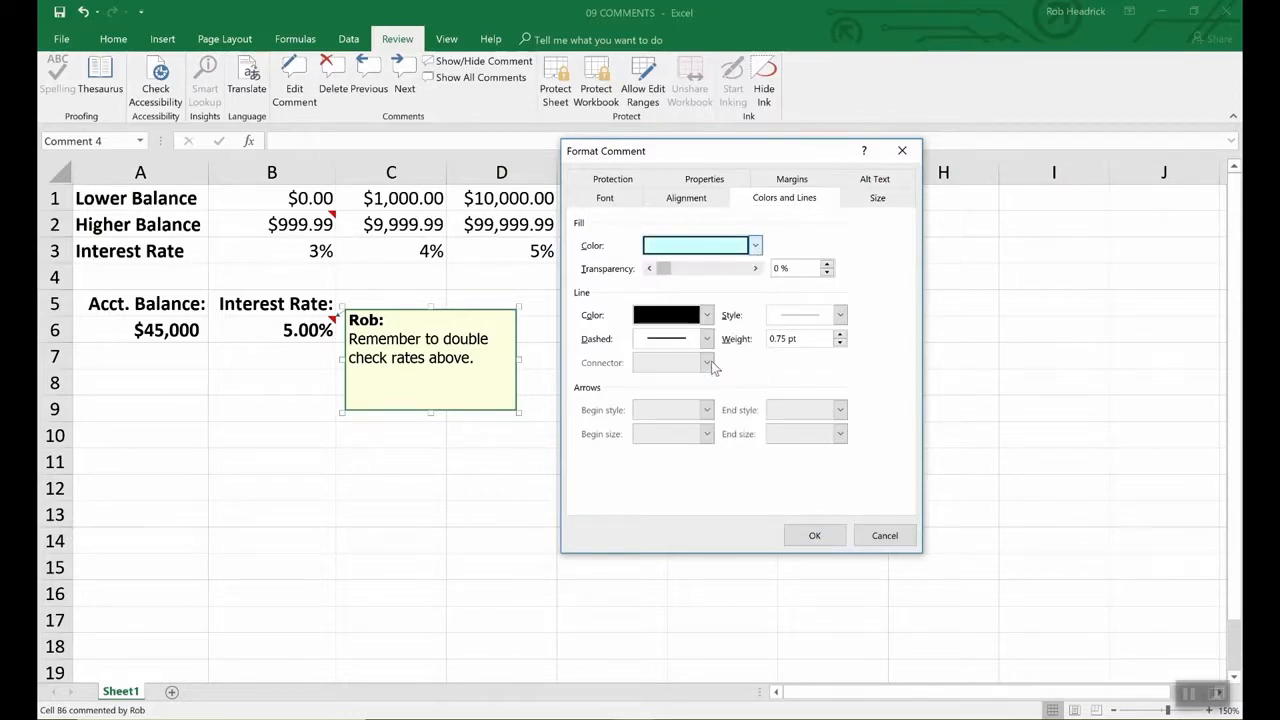
pyautogui.click(835, 538)
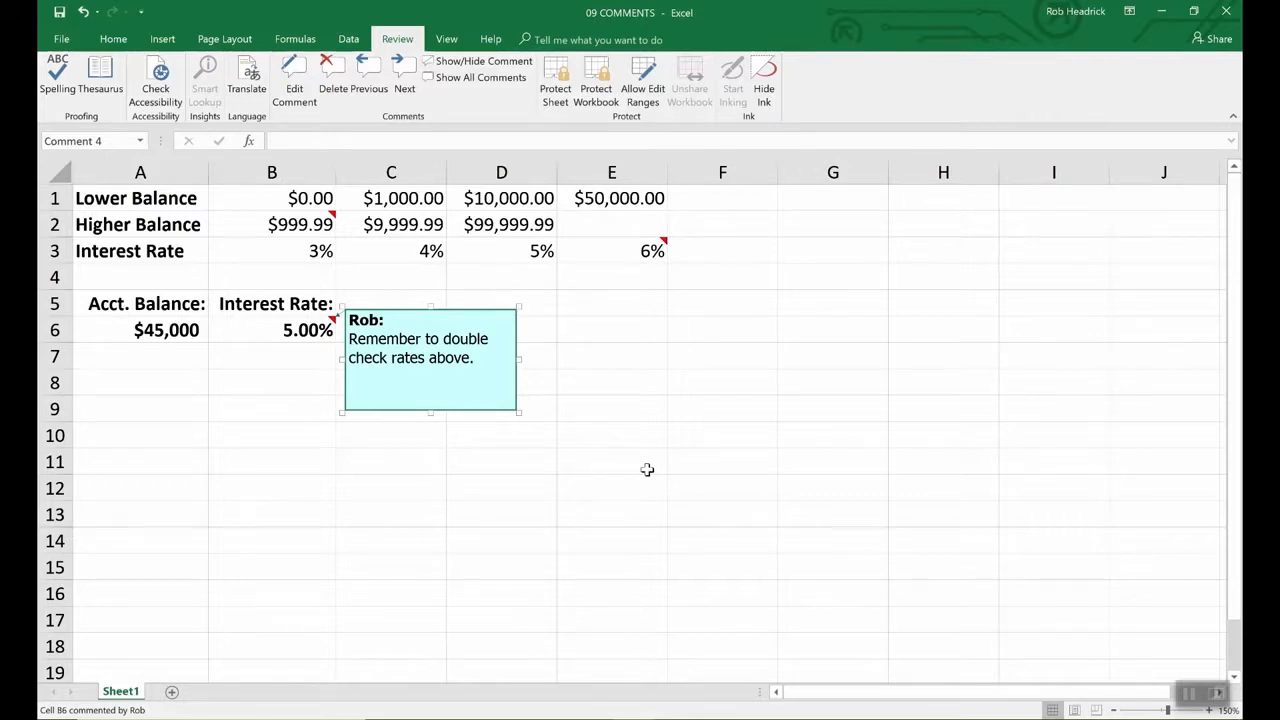
# - Preview the comments on B2 and E3, then show all comments on the sheet
pyautogui.click(647, 469)
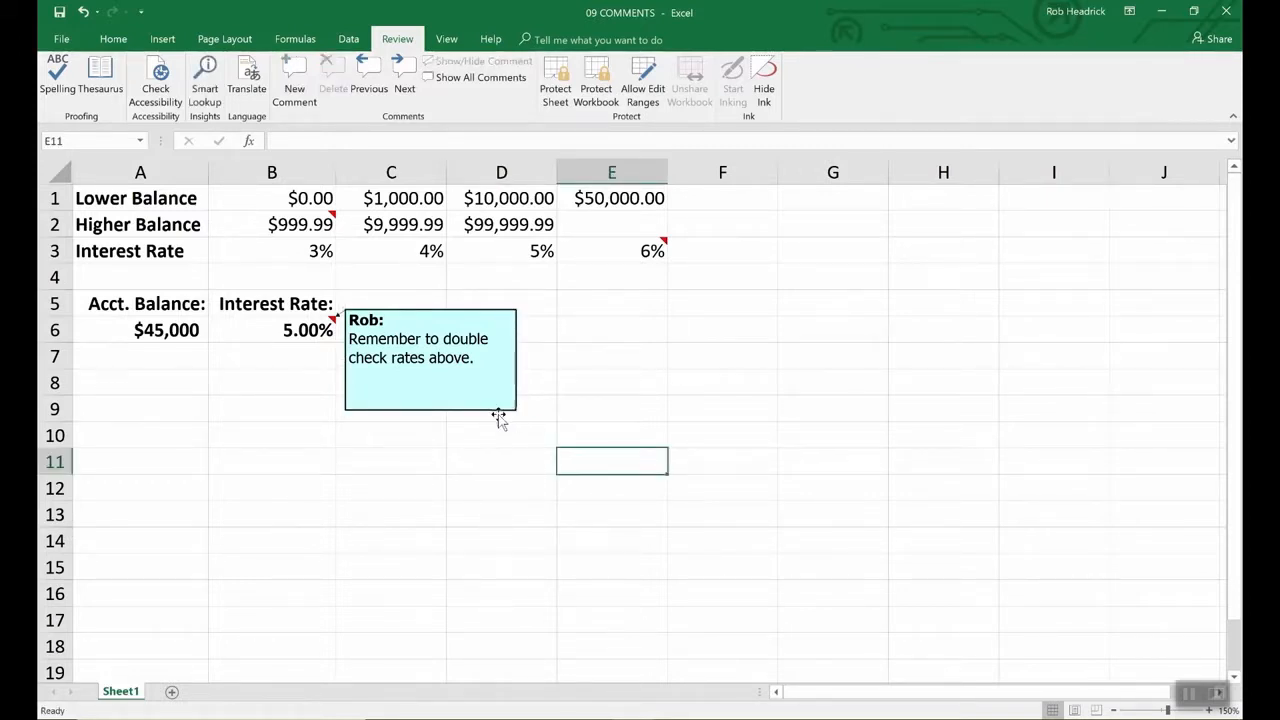
pyautogui.click(328, 218)
pyautogui.click(626, 258)
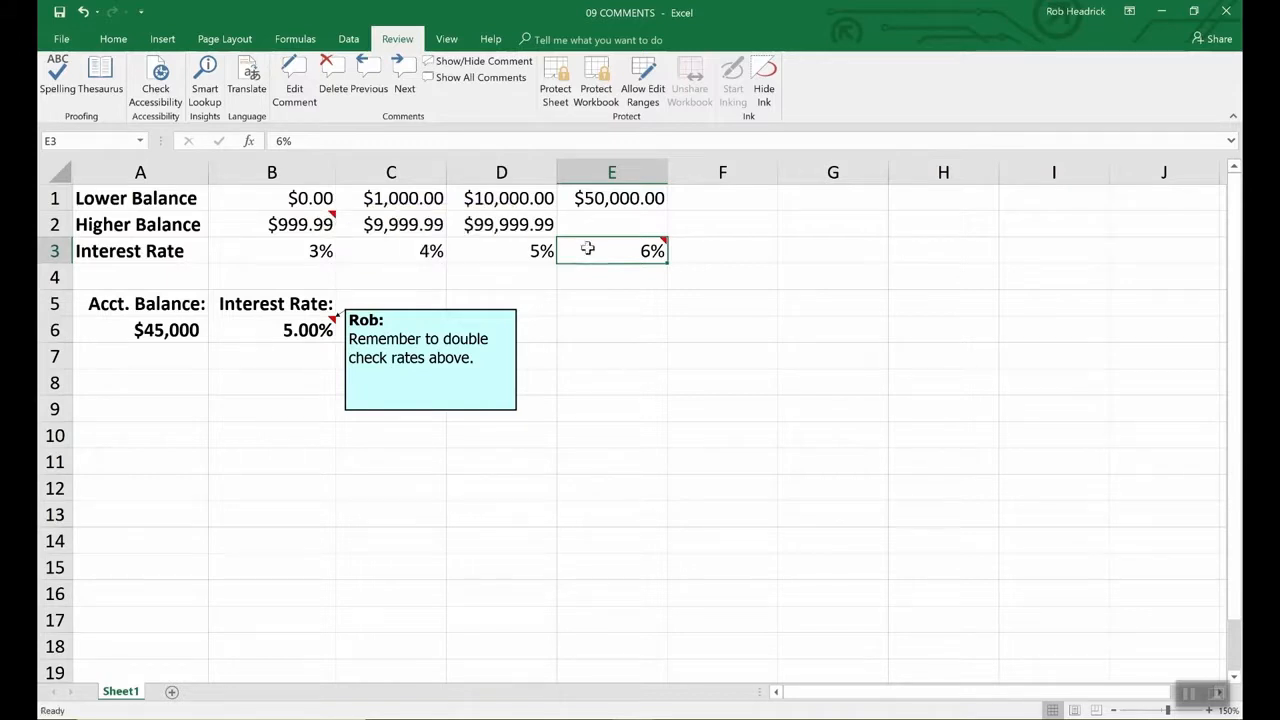
pyautogui.moveTo(610, 255)
pyautogui.click(300, 222)
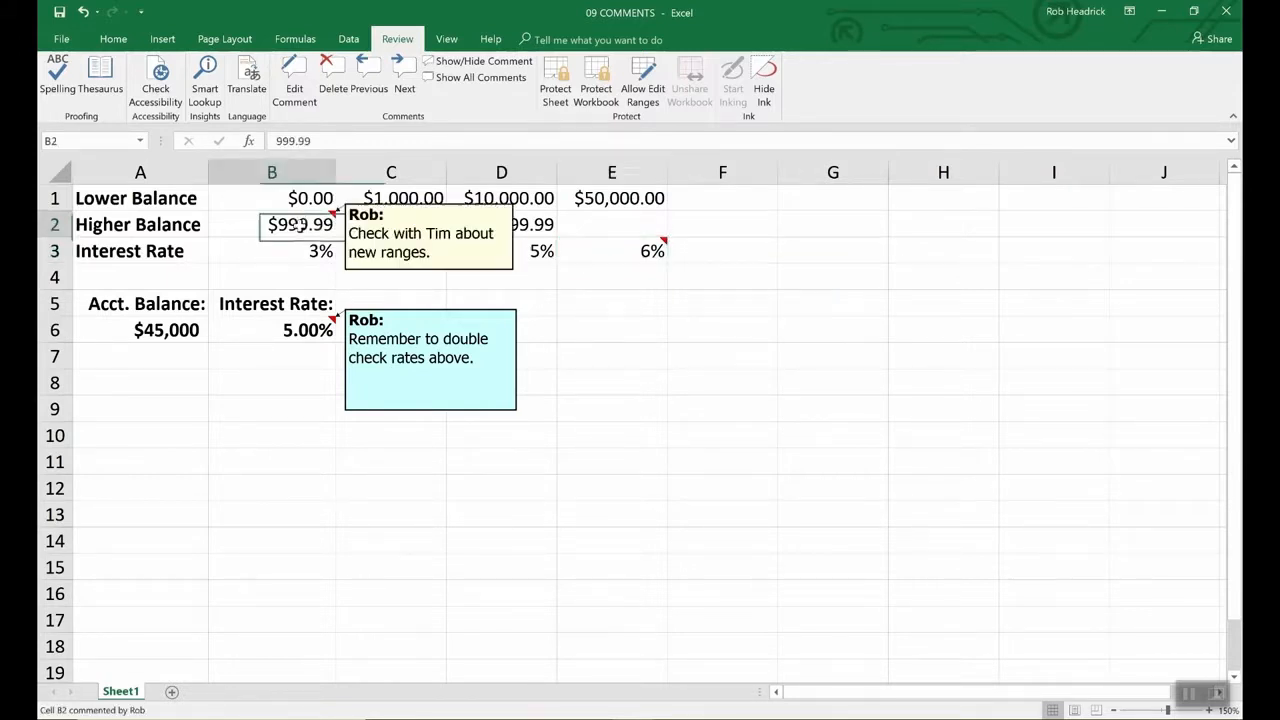
pyautogui.click(494, 82)
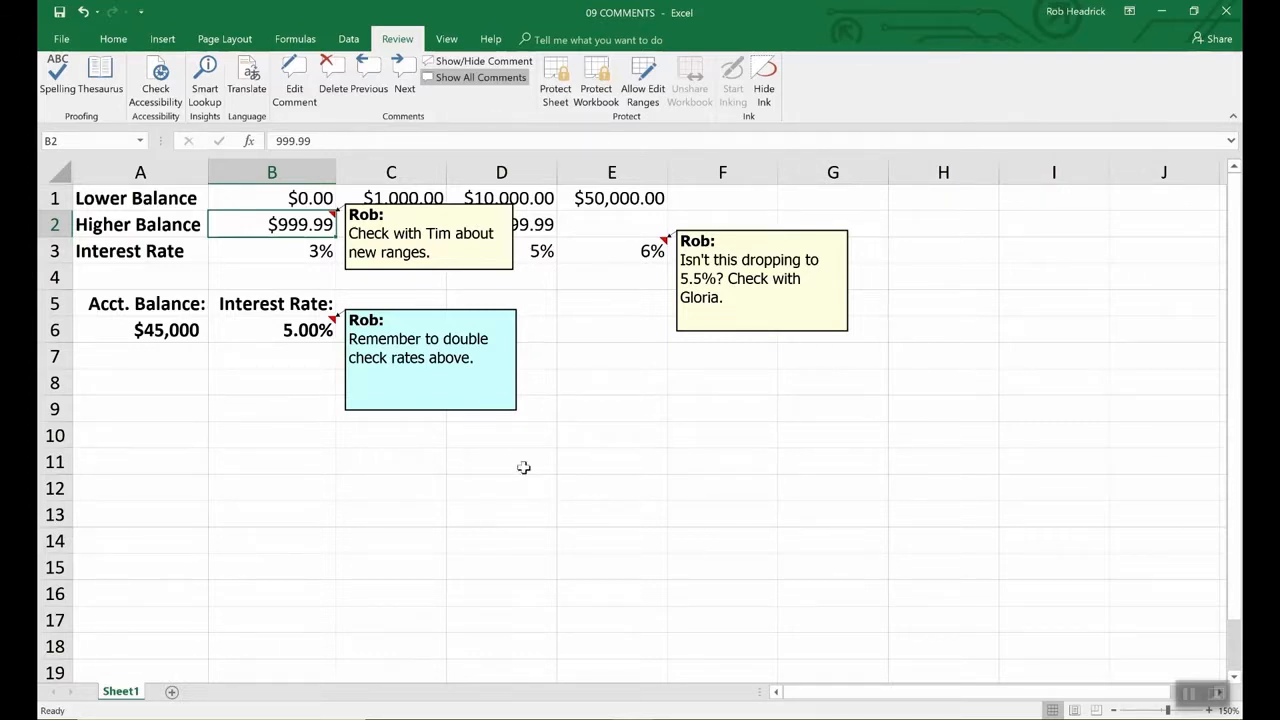
# - Delete the comments on B6 and B2, then select E3's comment box
pyautogui.click(298, 330)
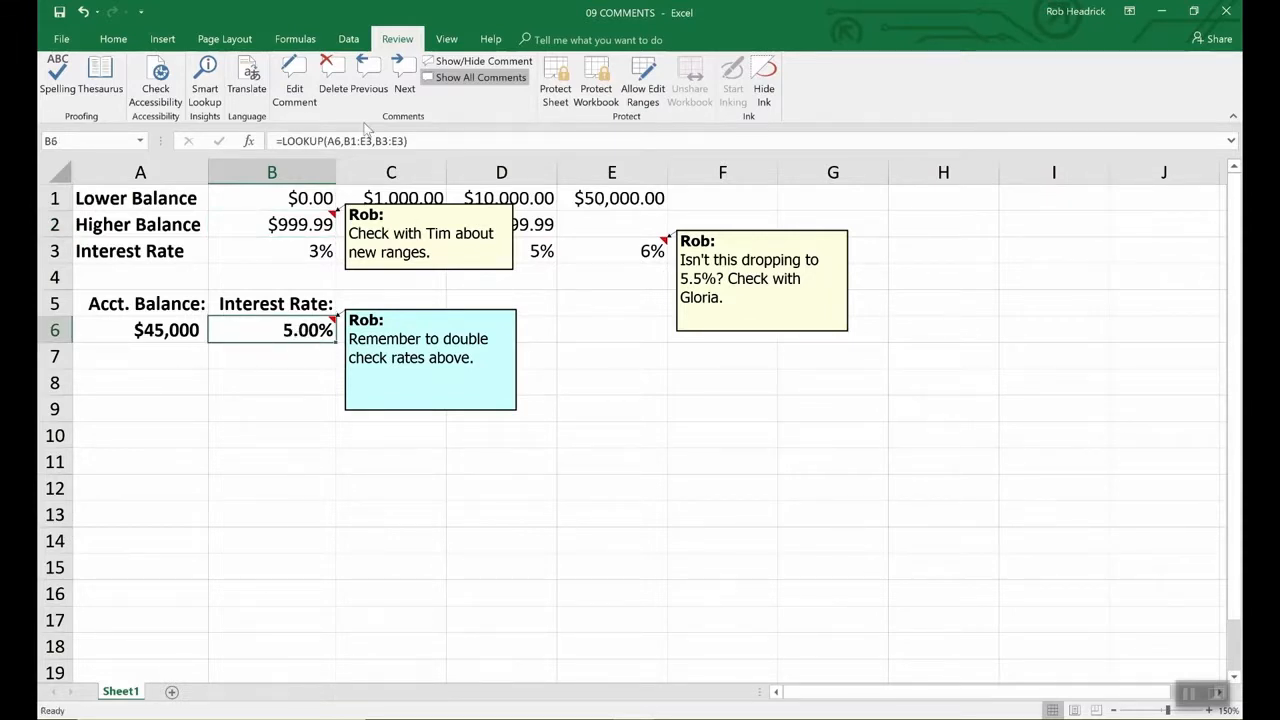
pyautogui.click(328, 72)
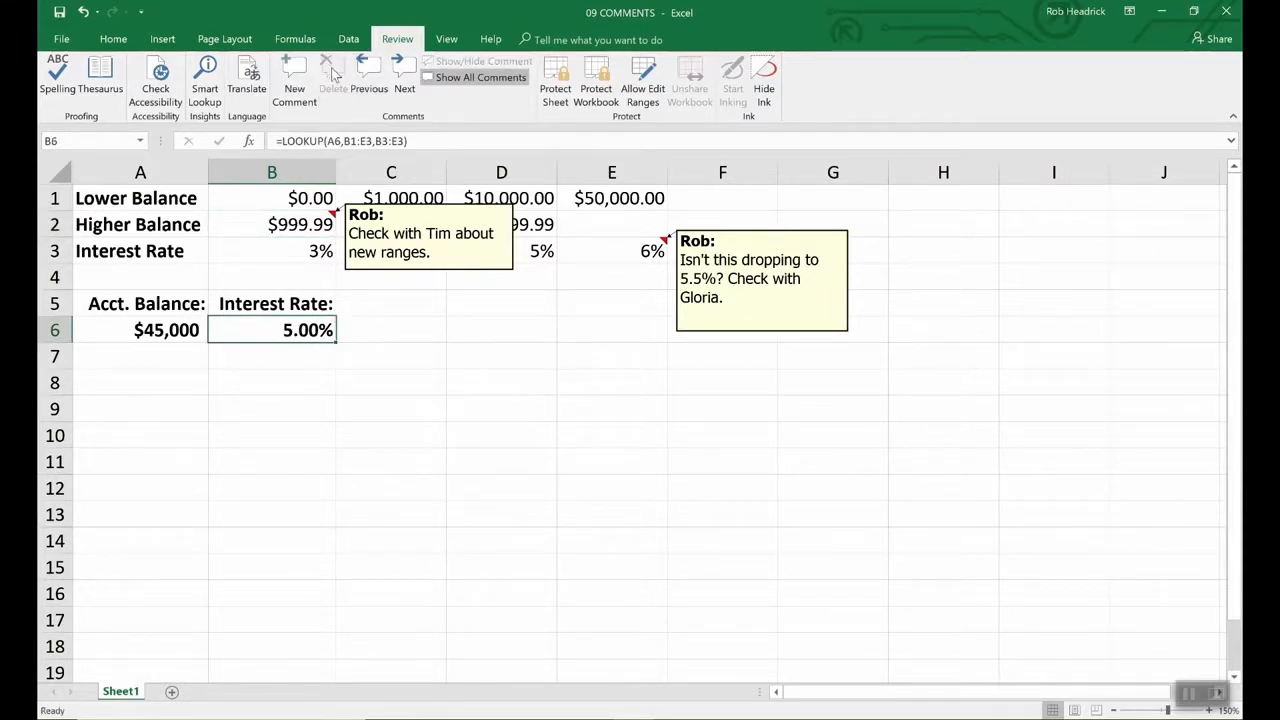
pyautogui.click(467, 273)
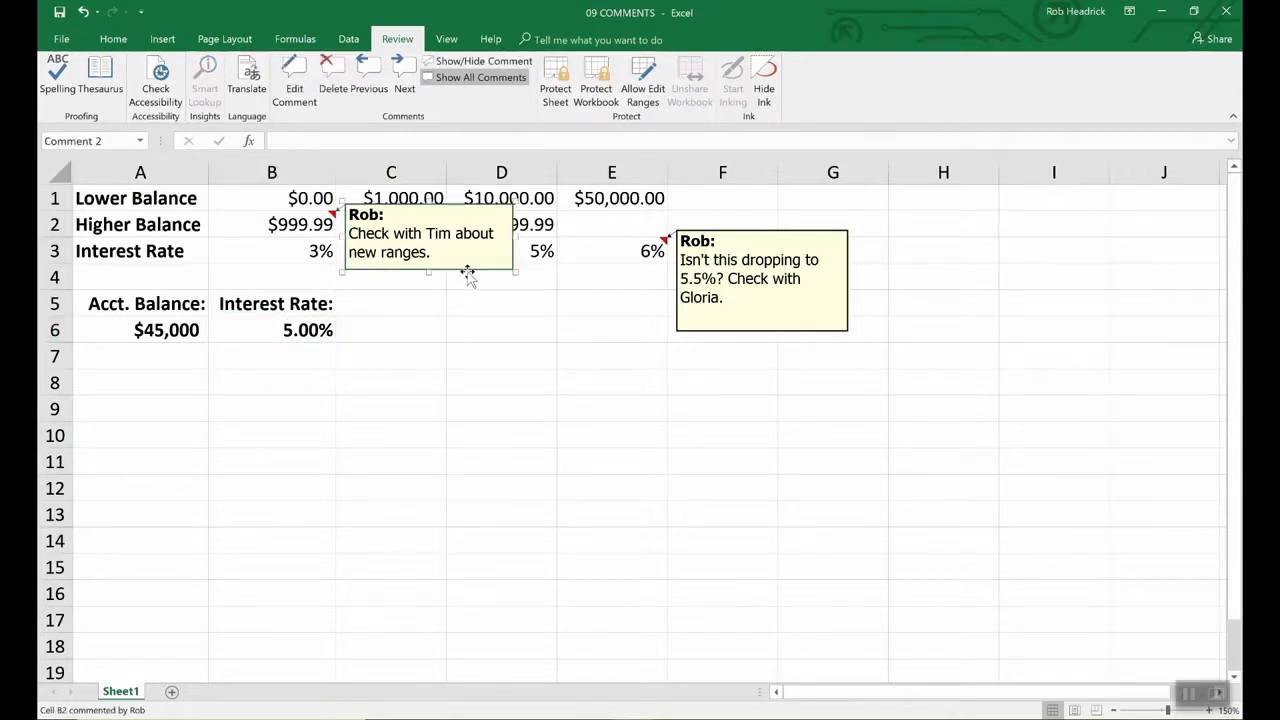
pyautogui.press('Delete')
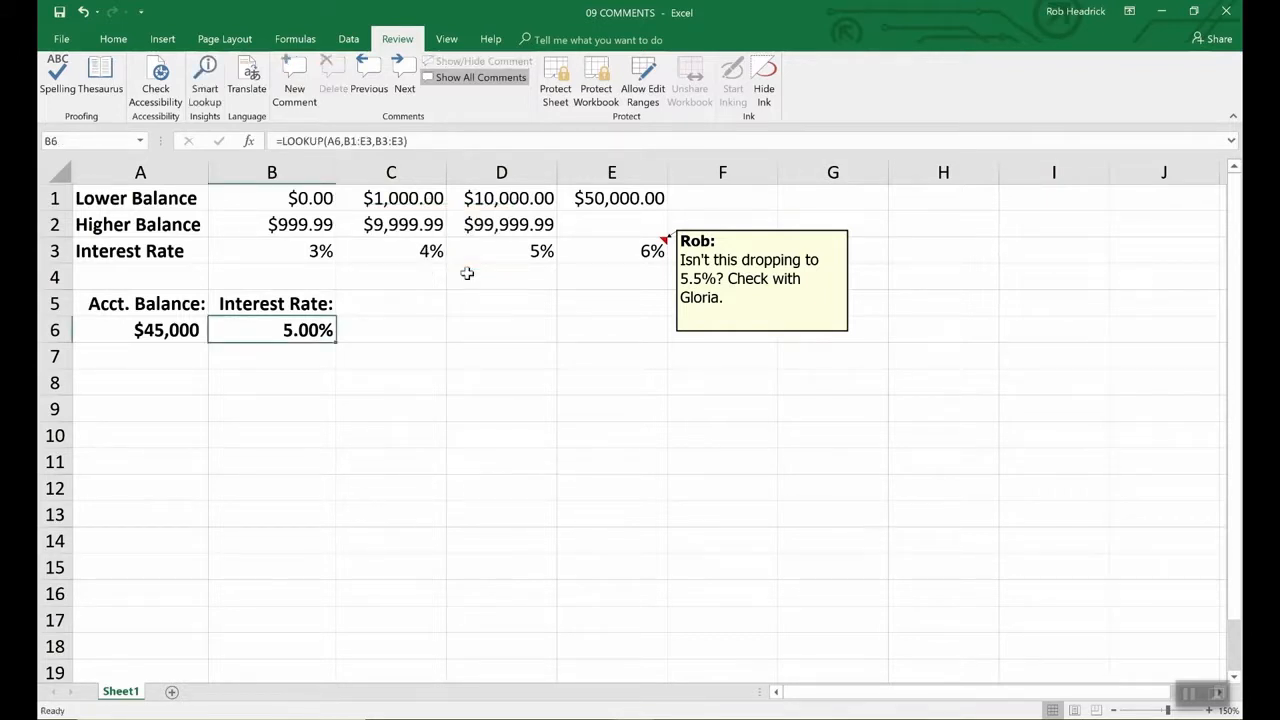
pyautogui.click(748, 332)
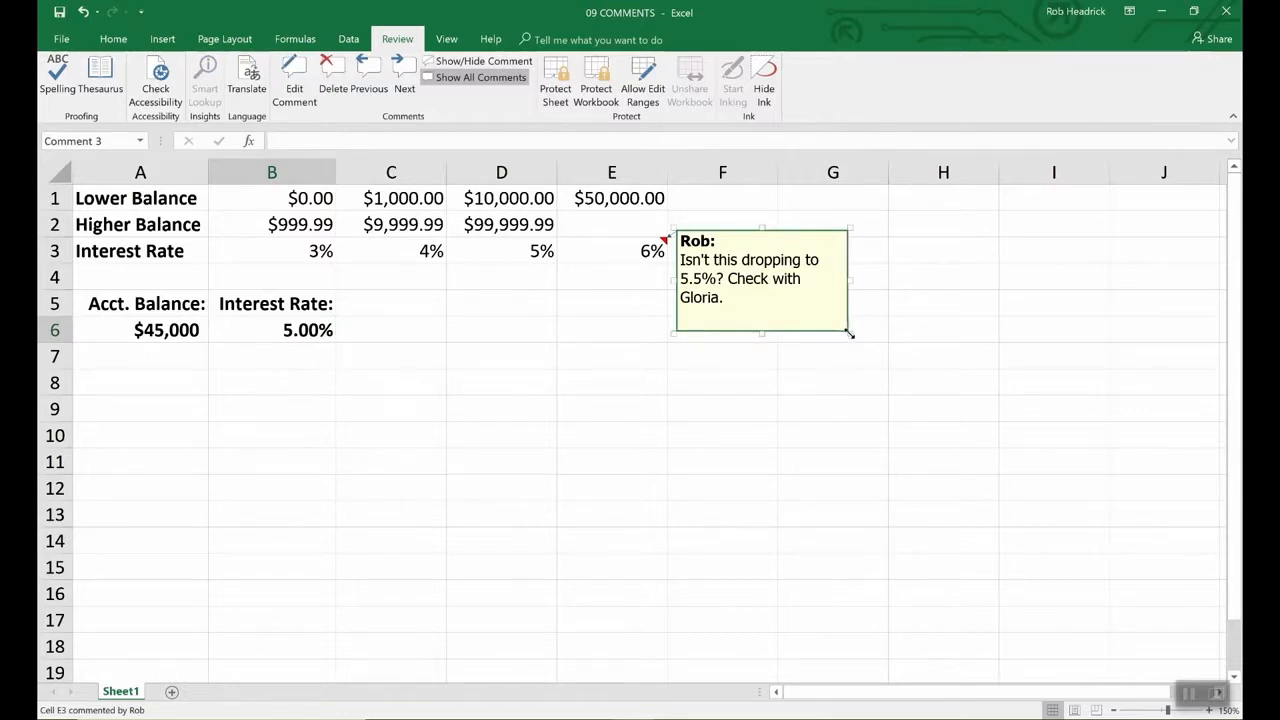
# - Shrink E3's comment box by dragging its corner sizing handle
pyautogui.moveTo(849, 331); pyautogui.dragTo(984, 500)
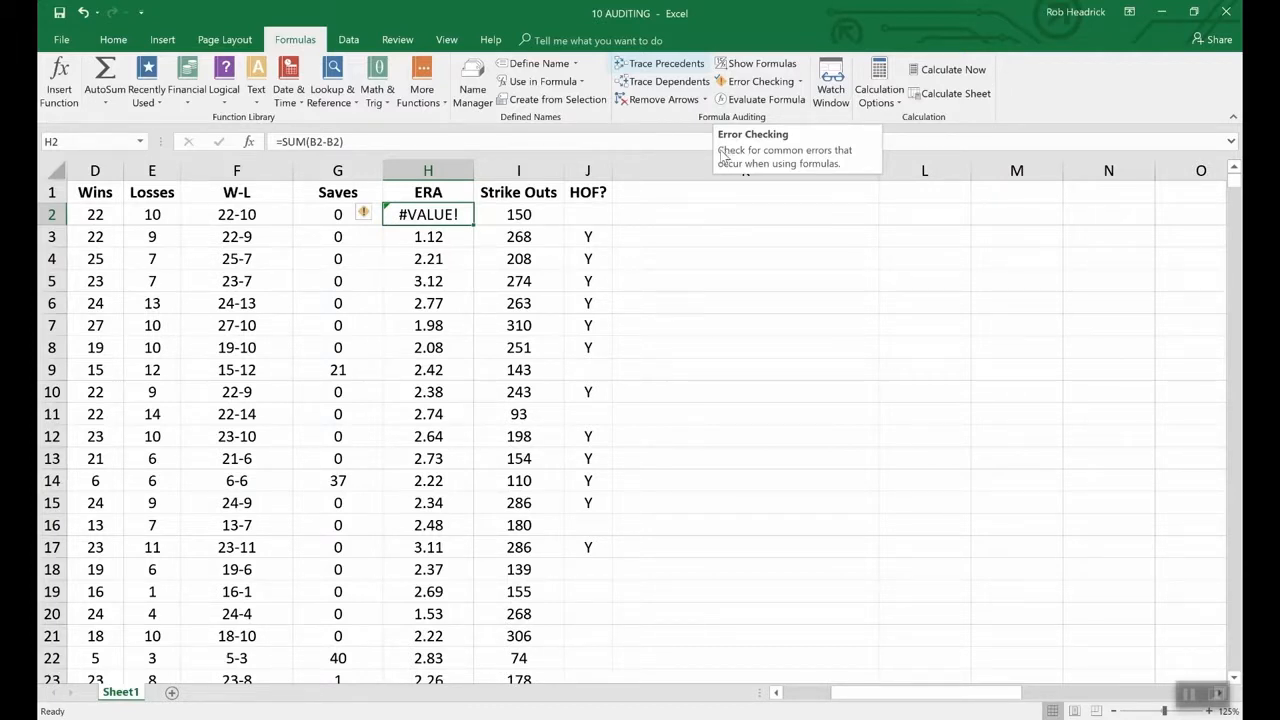
# - Trace precedents of F2's =CONCATENATE(D2,"-",E2) formula, showing arrows from D2 and E2
pyautogui.click(252, 215)
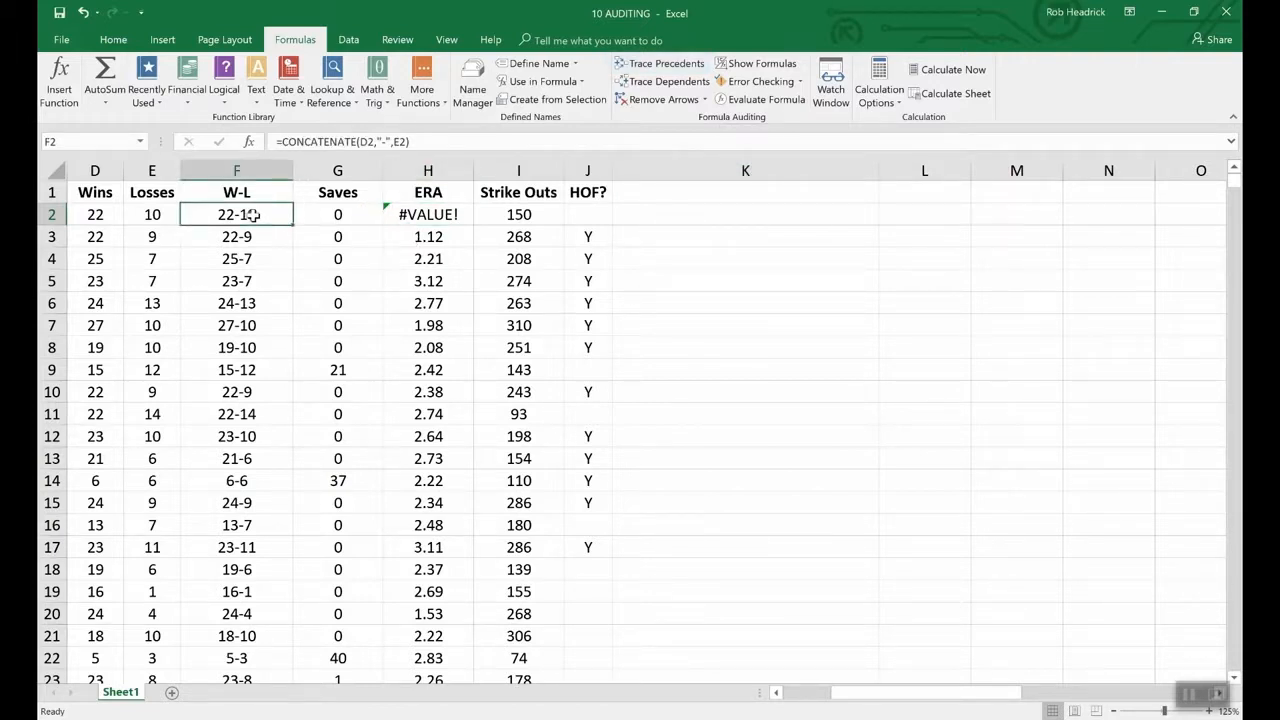
pyautogui.click(650, 65)
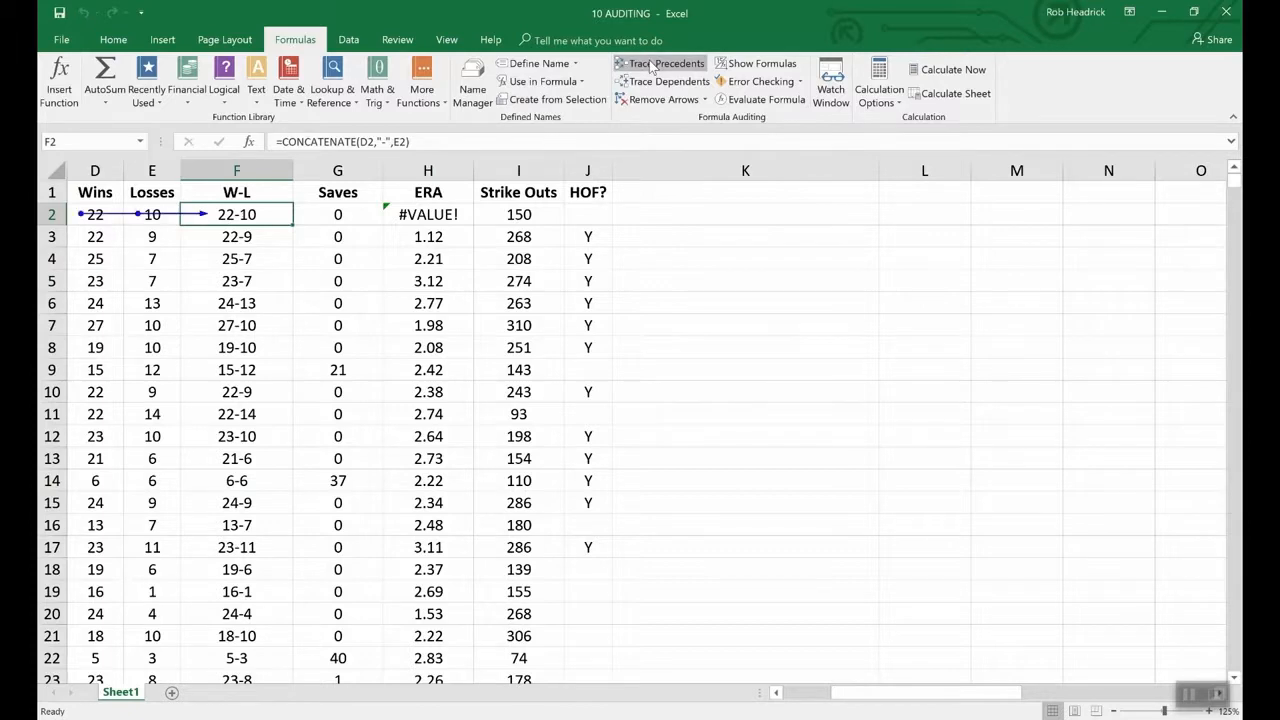
pyautogui.moveTo(900, 692); pyautogui.dragTo(800, 692)
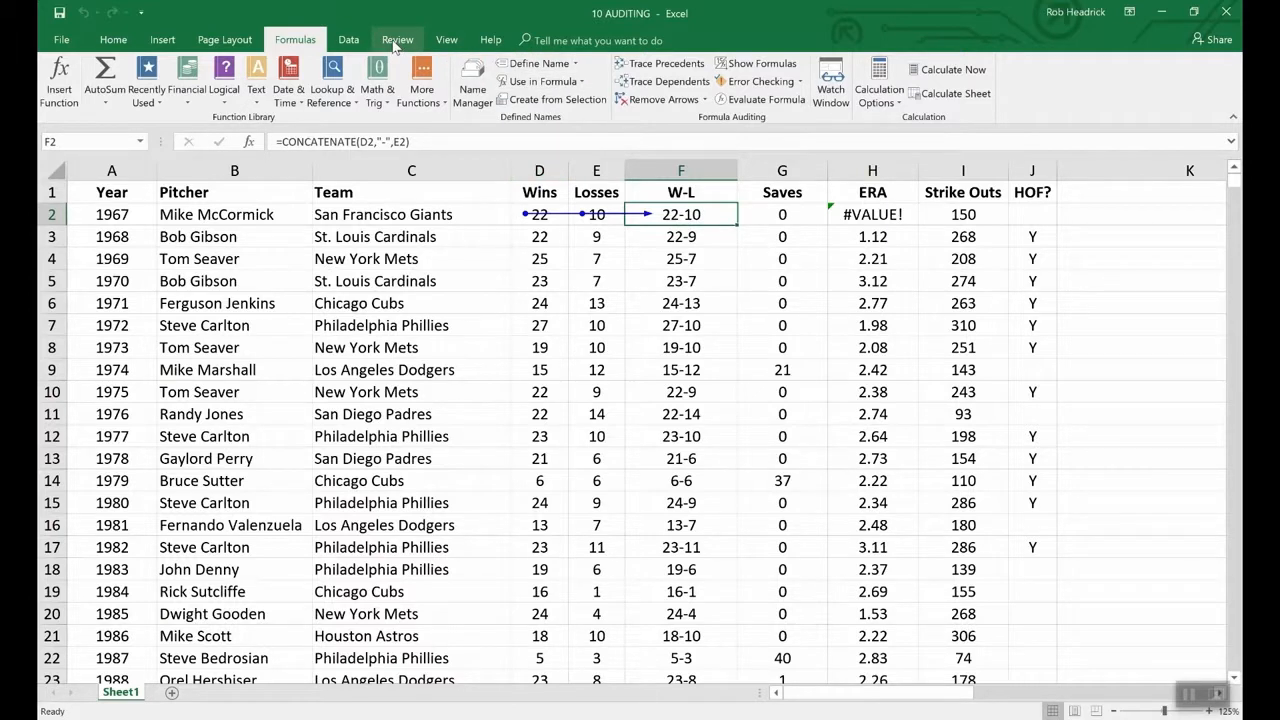
# - Switch to the 09 COMMENTS workbook through View > Switch Windows
pyautogui.click(446, 40)
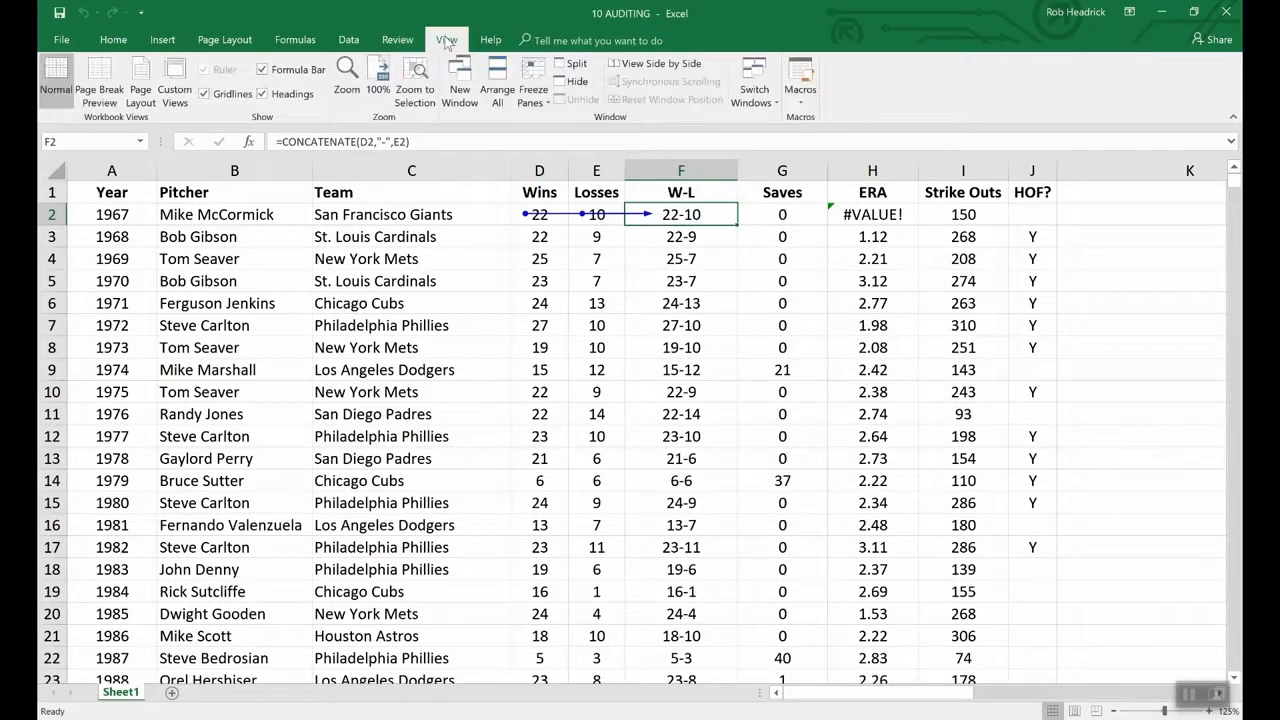
pyautogui.click(765, 92)
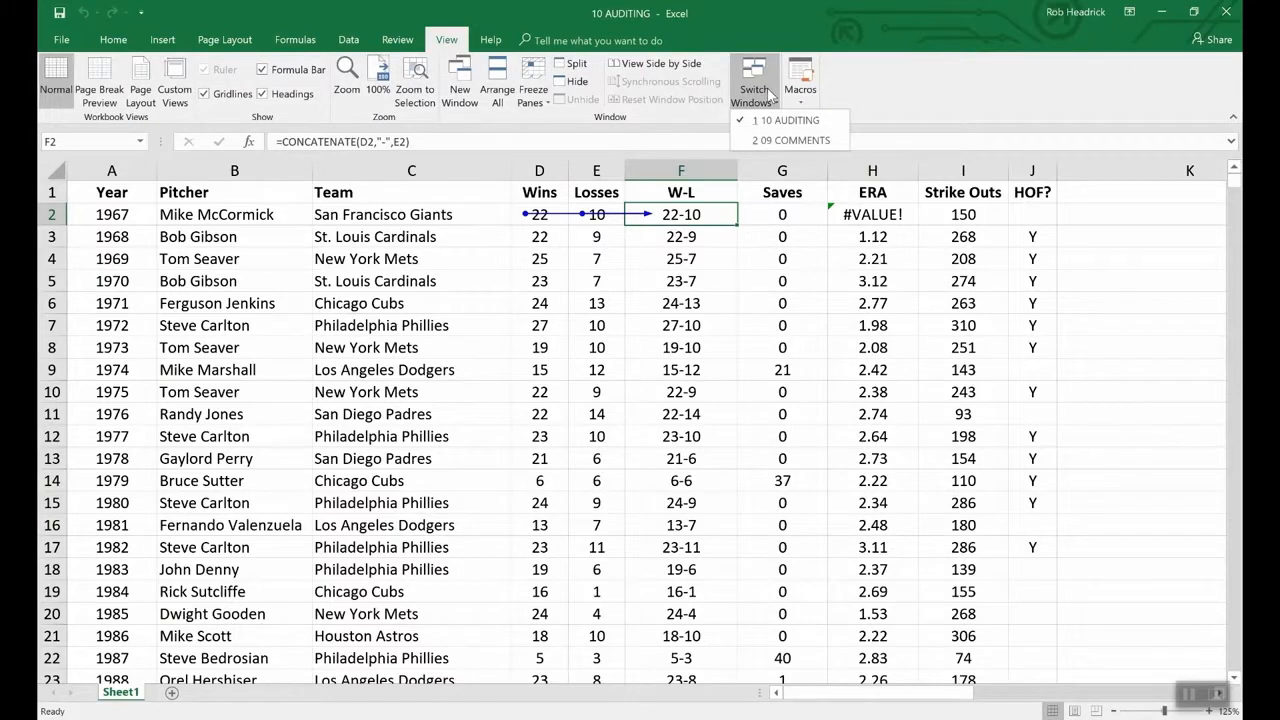
pyautogui.click(789, 141)
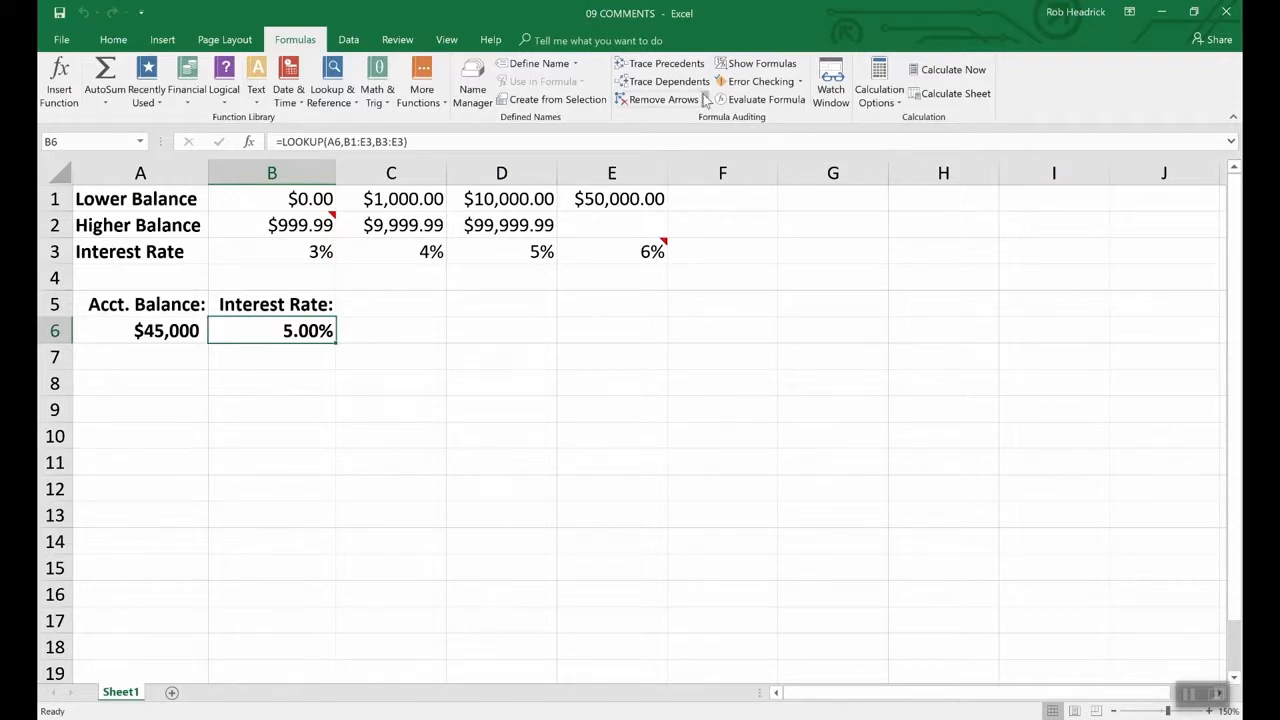
# - Trace the precedents of B6's LOOKUP formula, then remove the arrows
pyautogui.click(681, 64)
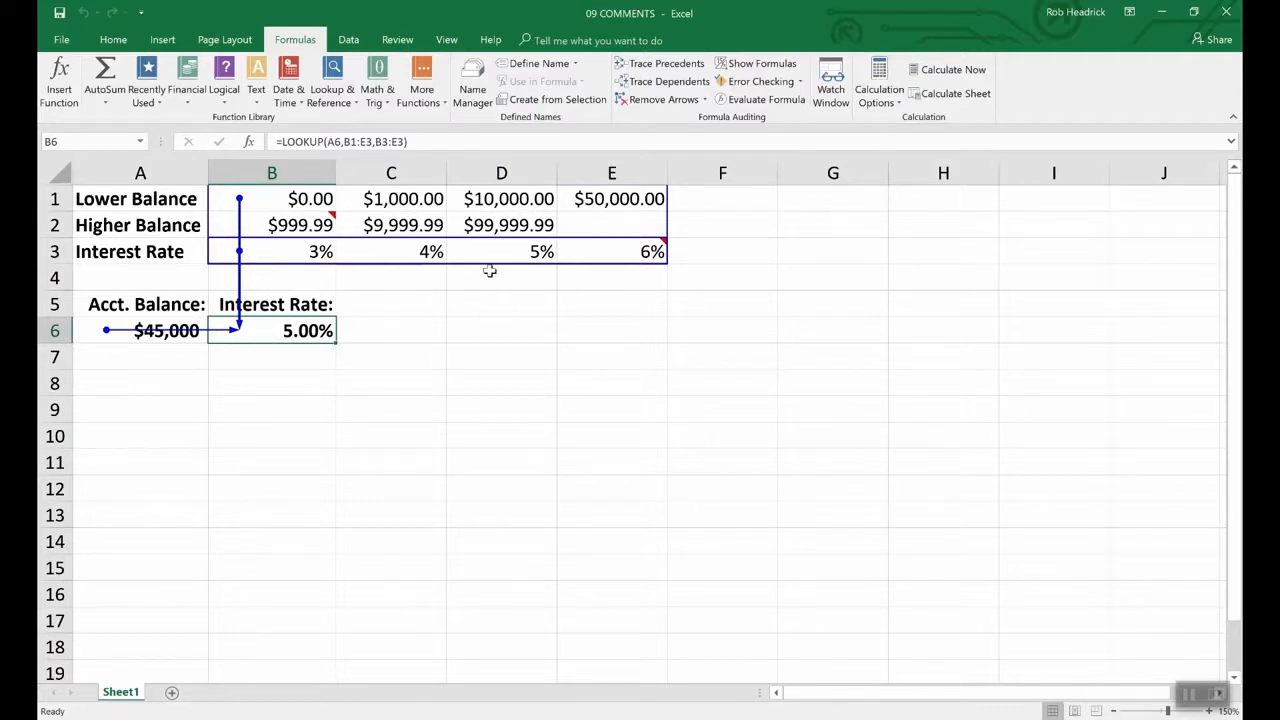
pyautogui.click(663, 100)
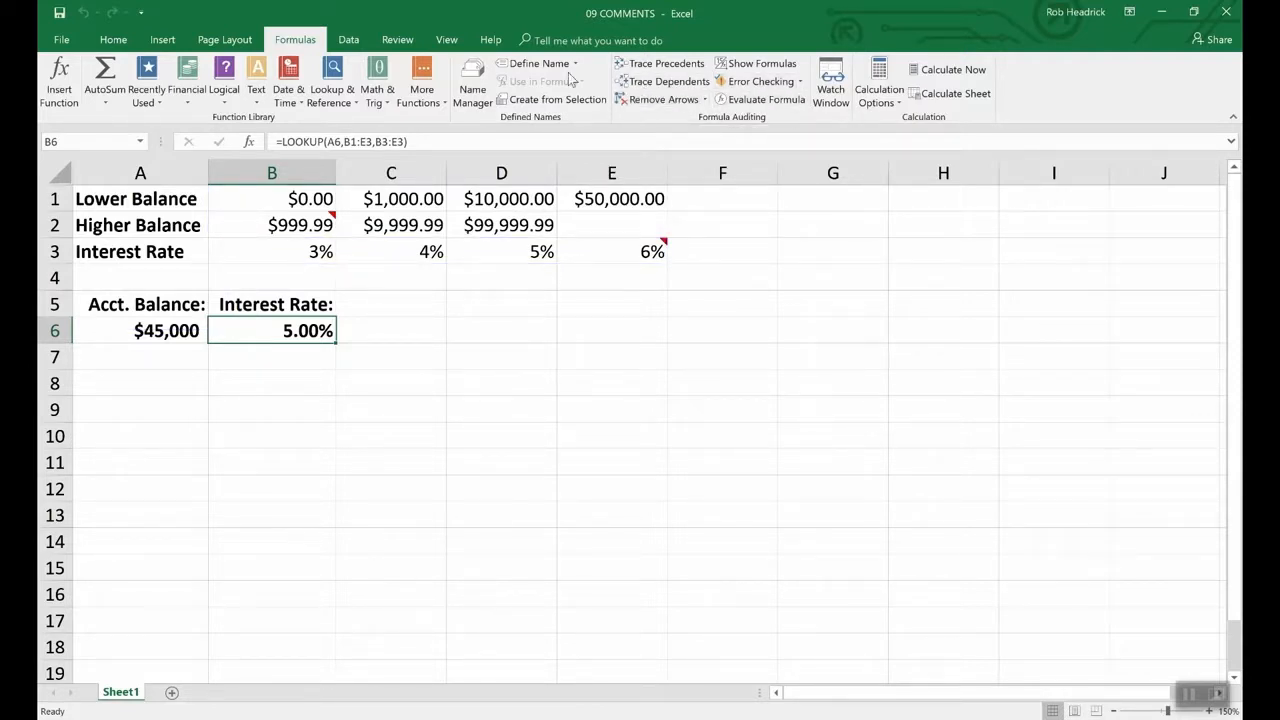
pyautogui.click(446, 40)
# - Switch back to the 10 AUDITING workbook and remove the trace arrows into F2
pyautogui.click(756, 95)
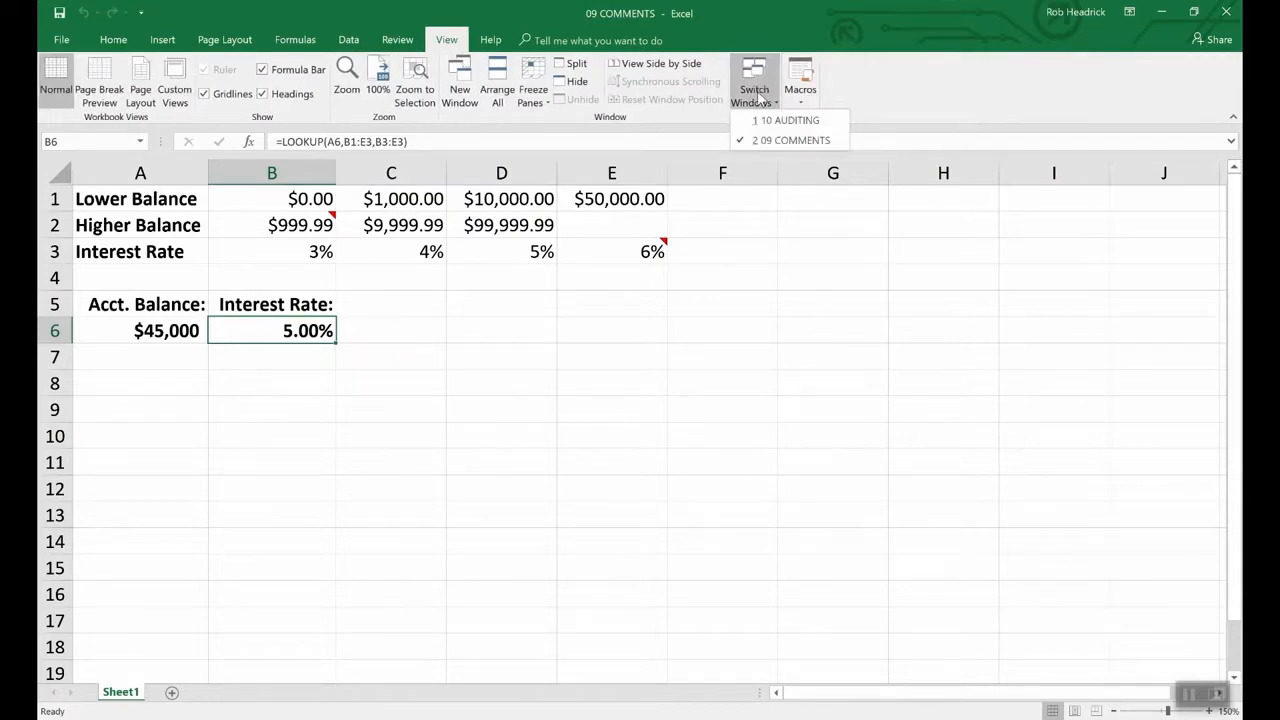
pyautogui.click(786, 120)
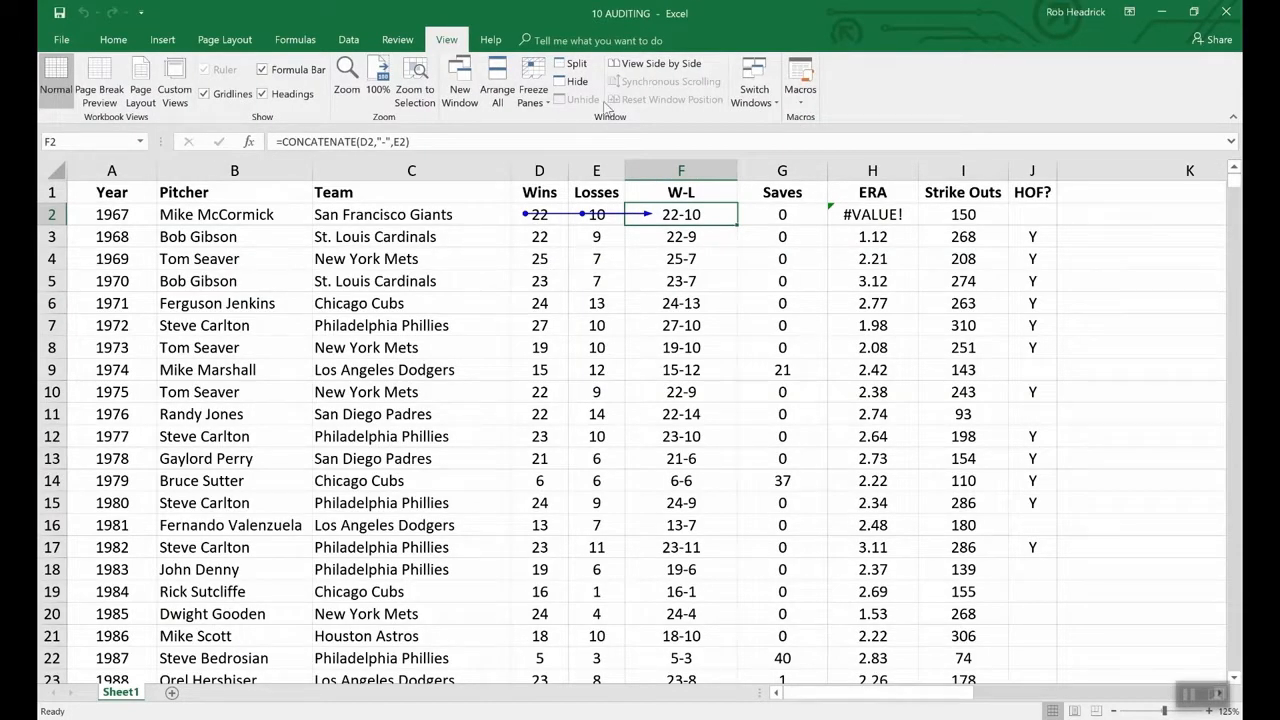
pyautogui.click(293, 42)
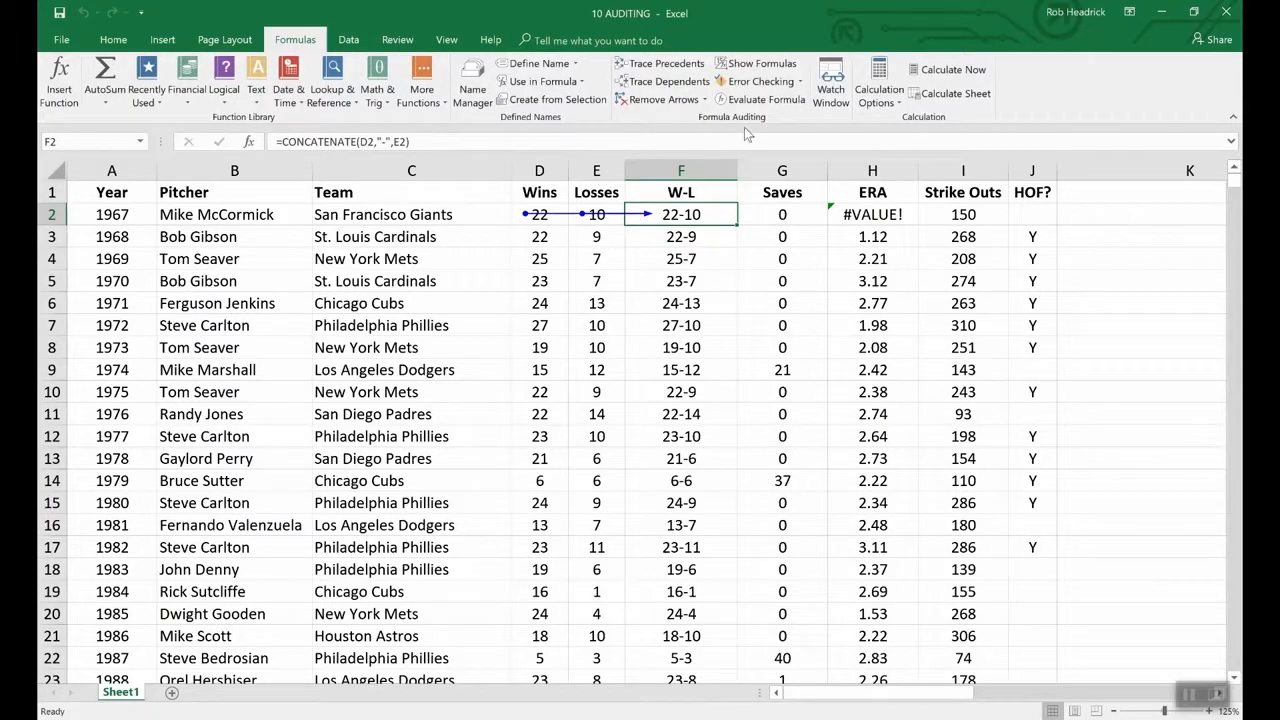
pyautogui.click(668, 102)
# - Toggle Show Formulas on and back off so cells display computed values again
pyautogui.click(744, 66)
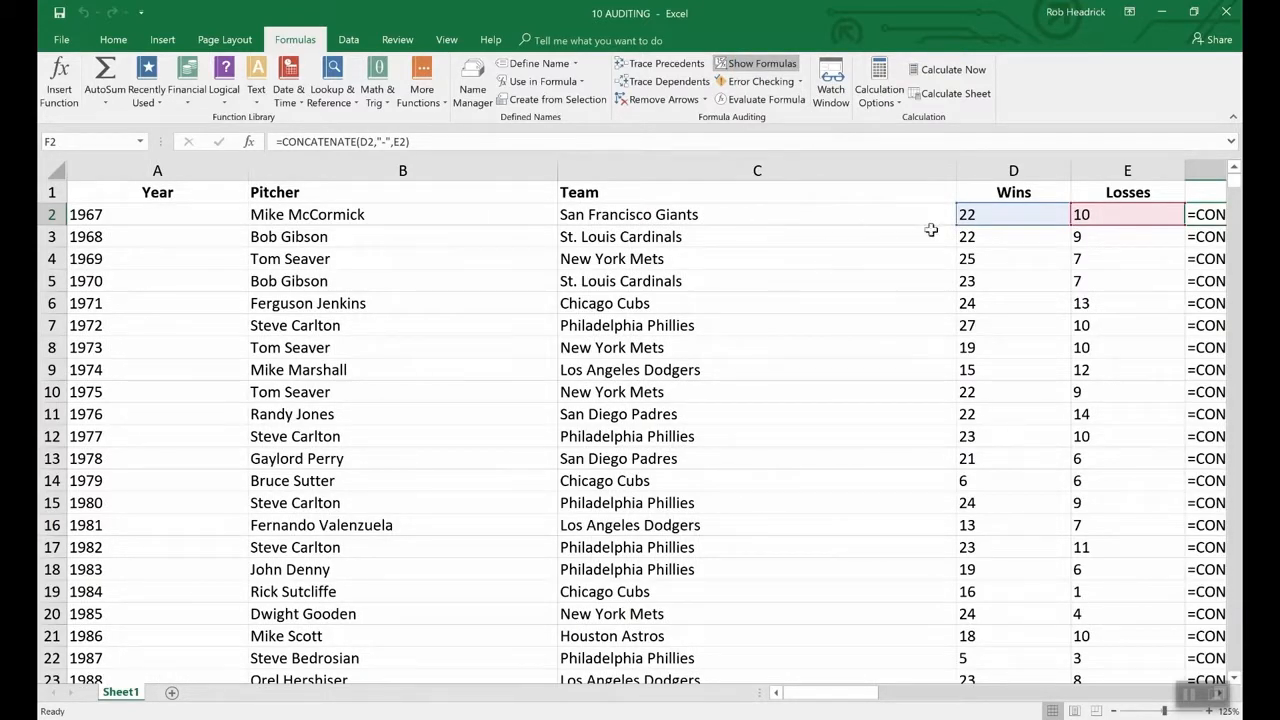
pyautogui.moveTo(849, 700); pyautogui.dragTo(904, 693)
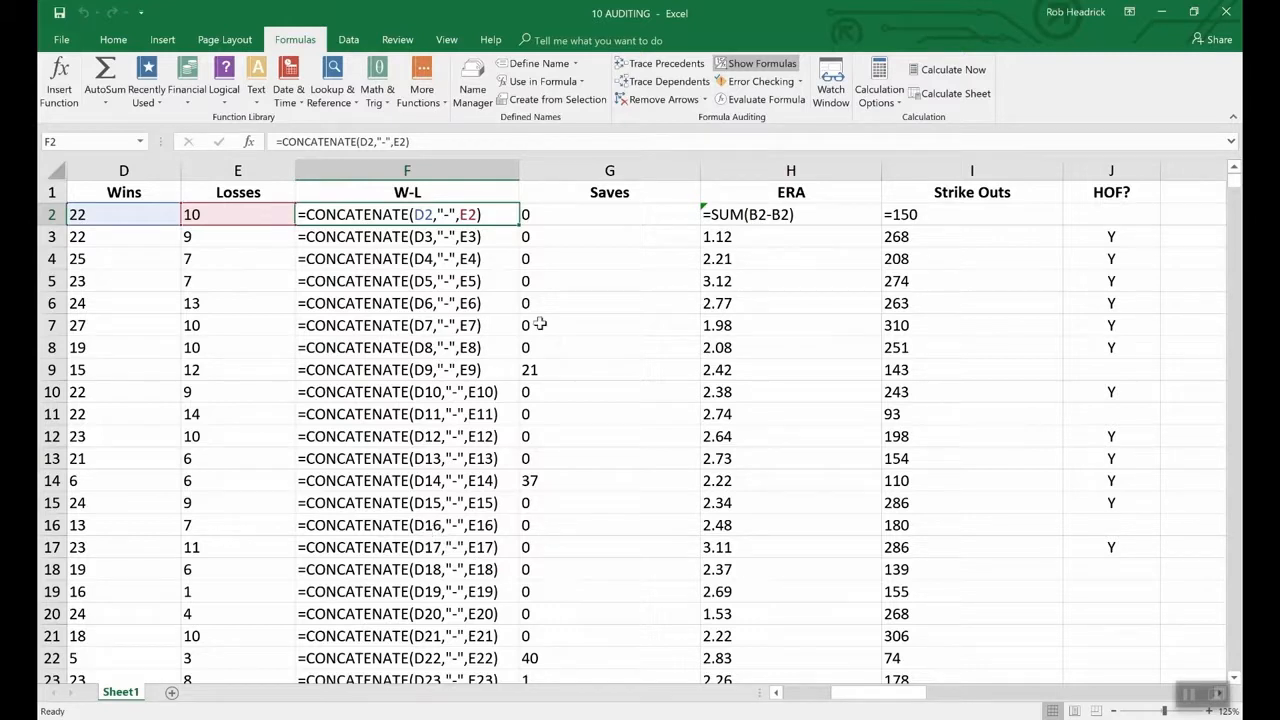
pyautogui.click(766, 66)
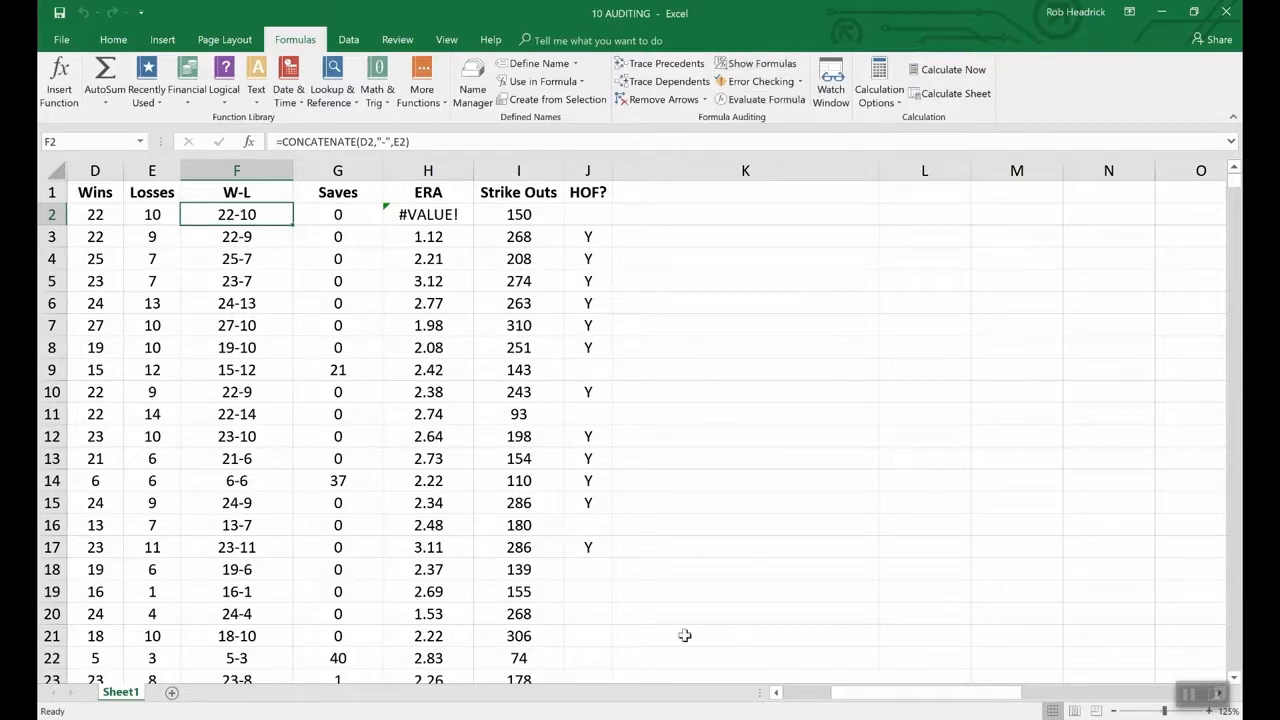
pyautogui.click(776, 693)
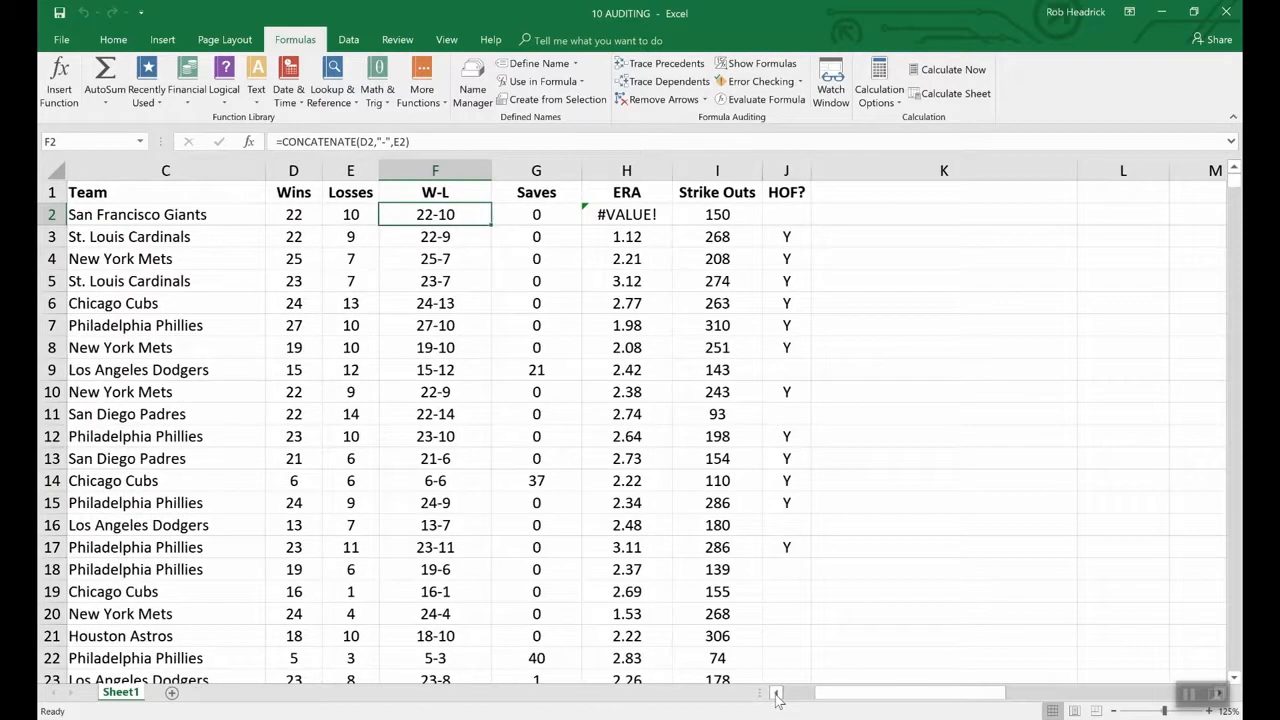
pyautogui.click(776, 693)
pyautogui.click(776, 693)
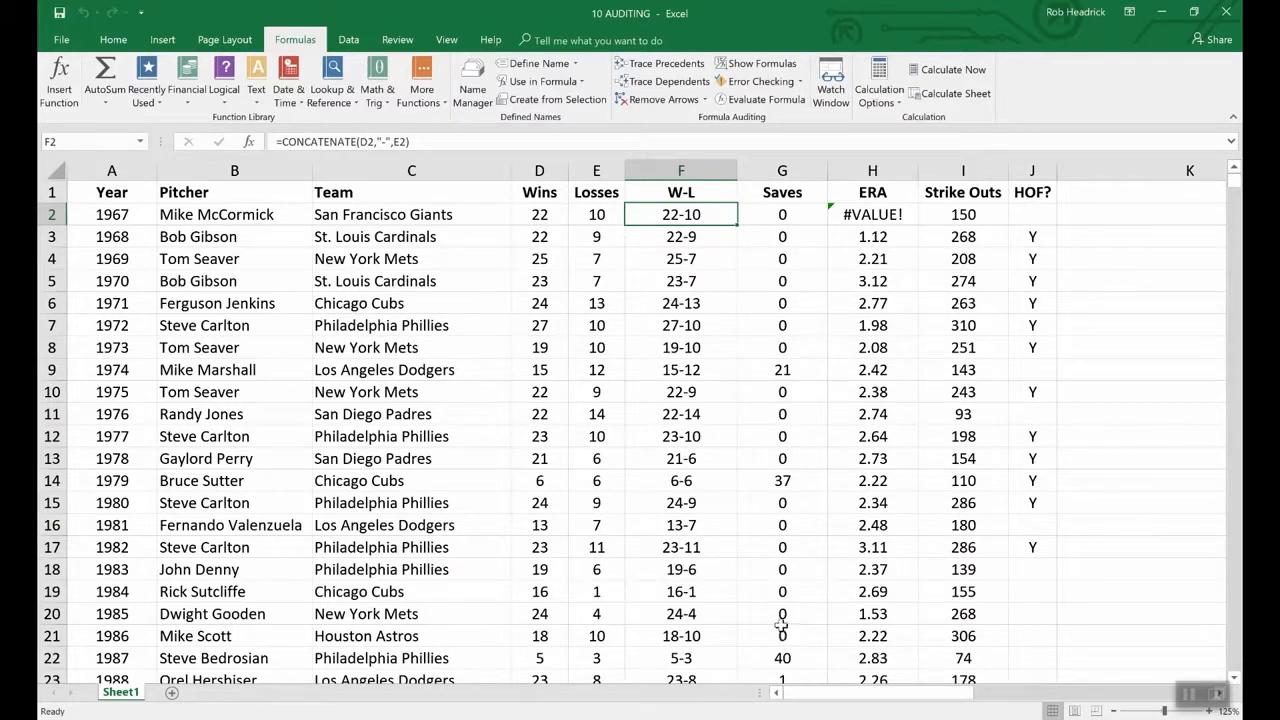
pyautogui.click(779, 86)
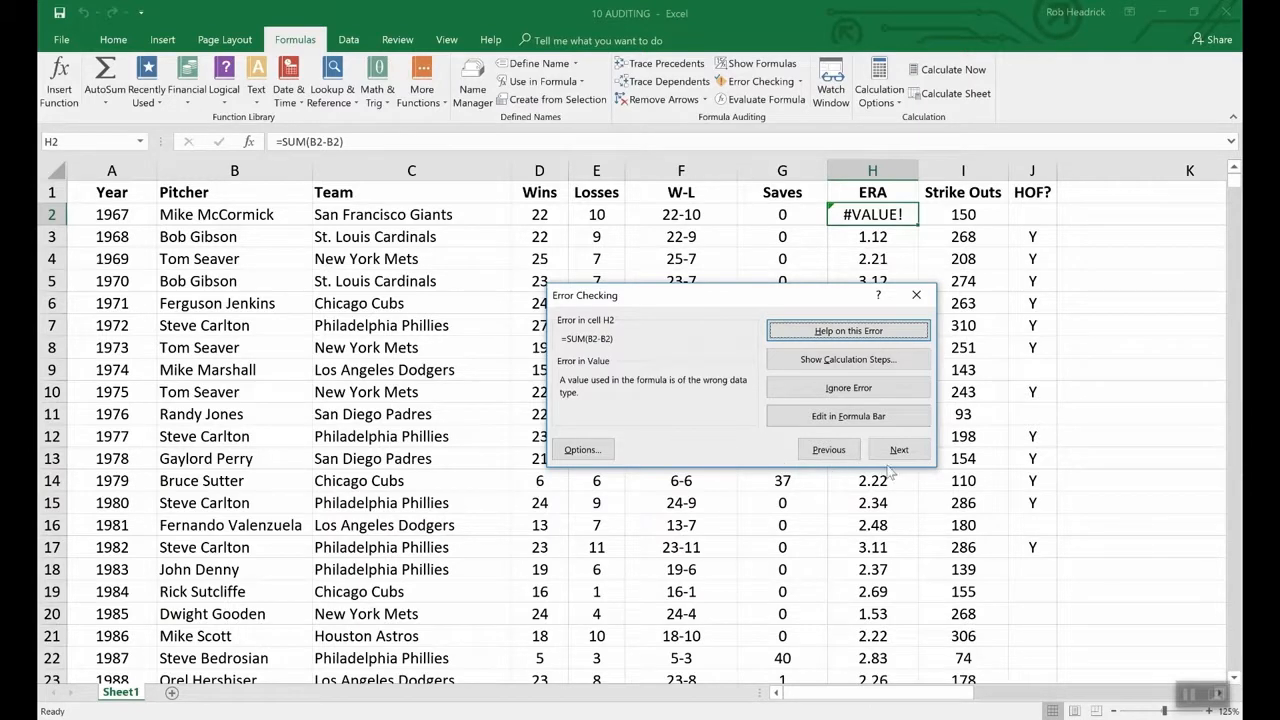
pyautogui.click(1101, 418)
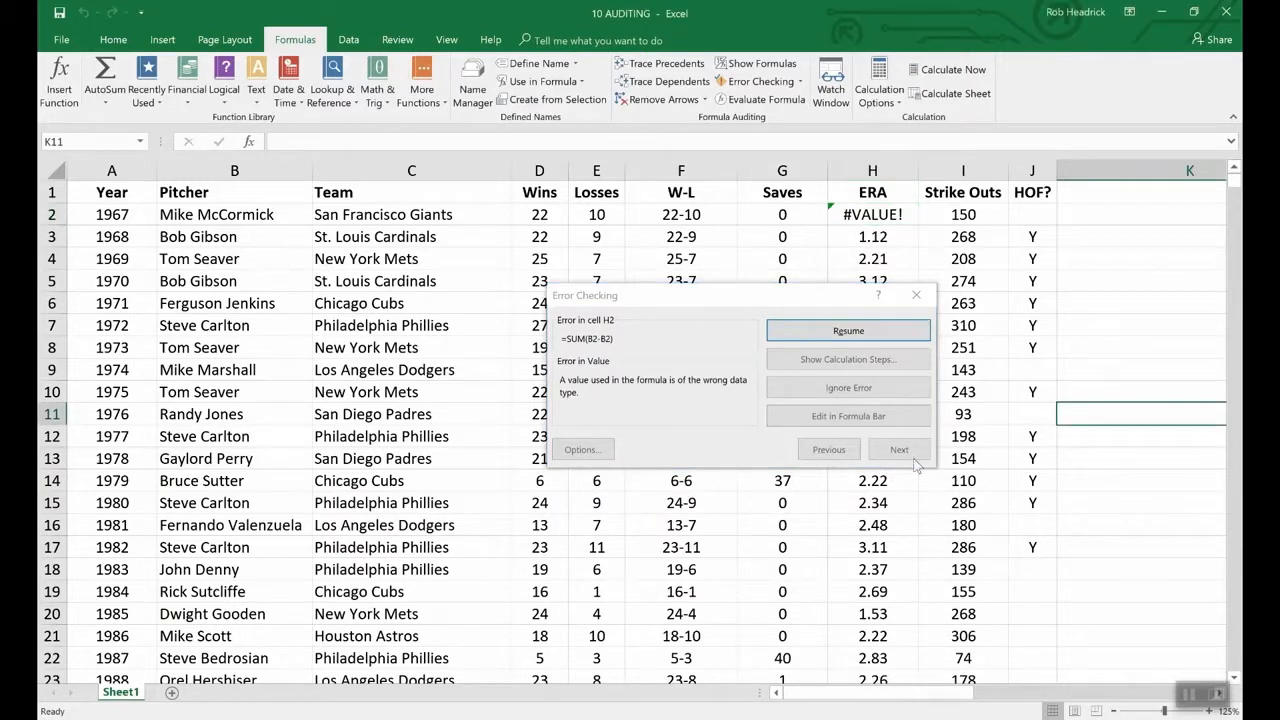
pyautogui.click(916, 295)
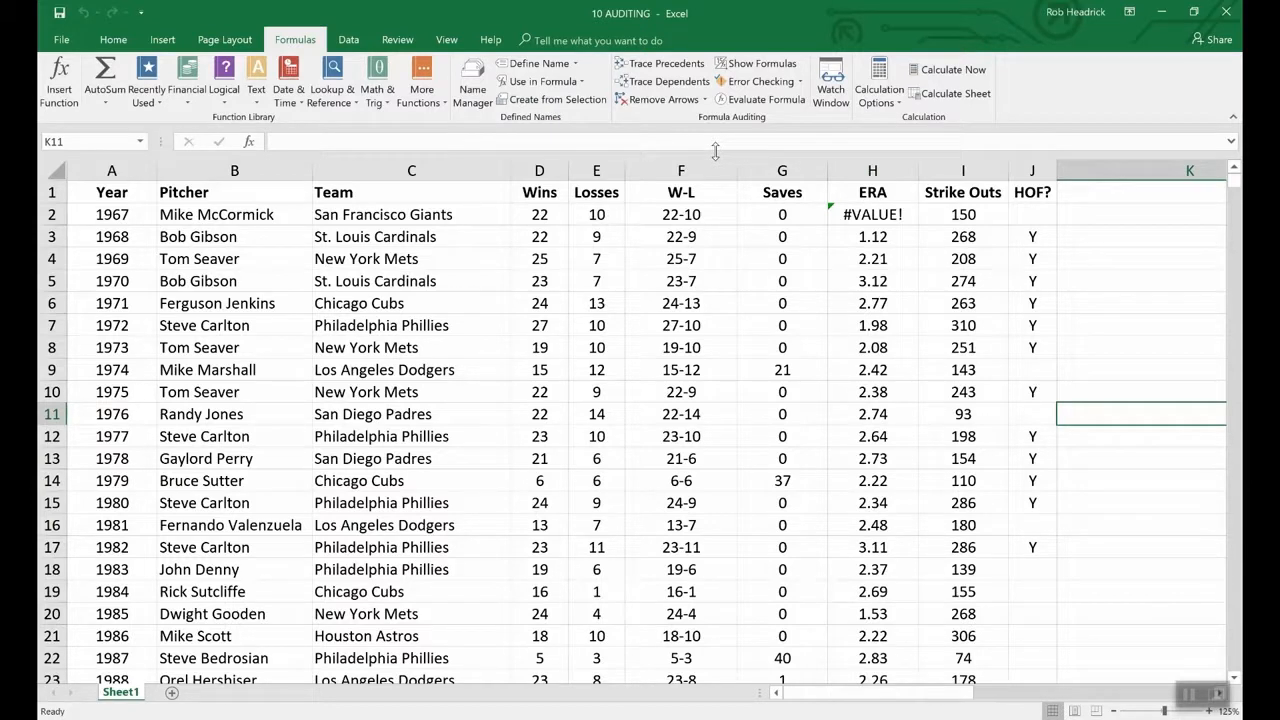
pyautogui.click(656, 215)
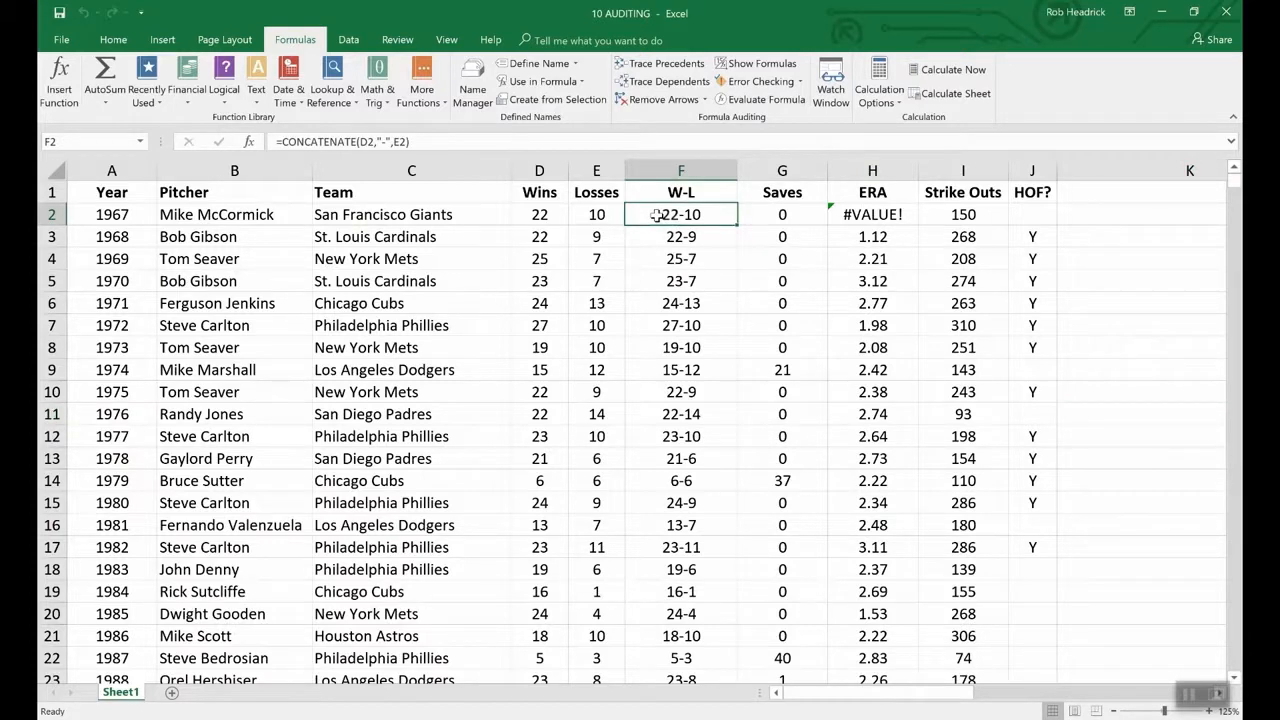
# - Evaluate F2's formula step by step, resolving D2 to 22 and E2 to 10 for 22-10
pyautogui.click(765, 100)
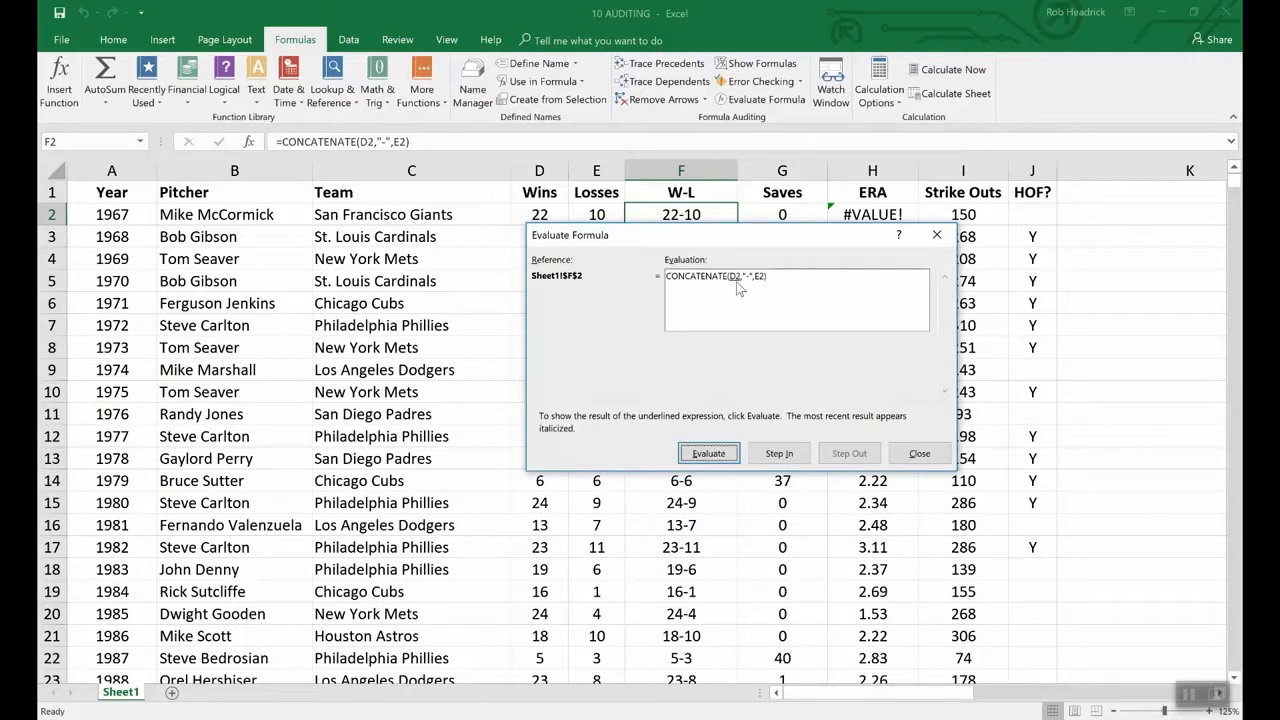
pyautogui.click(720, 455)
pyautogui.moveTo(596, 234); pyautogui.dragTo(597, 247)
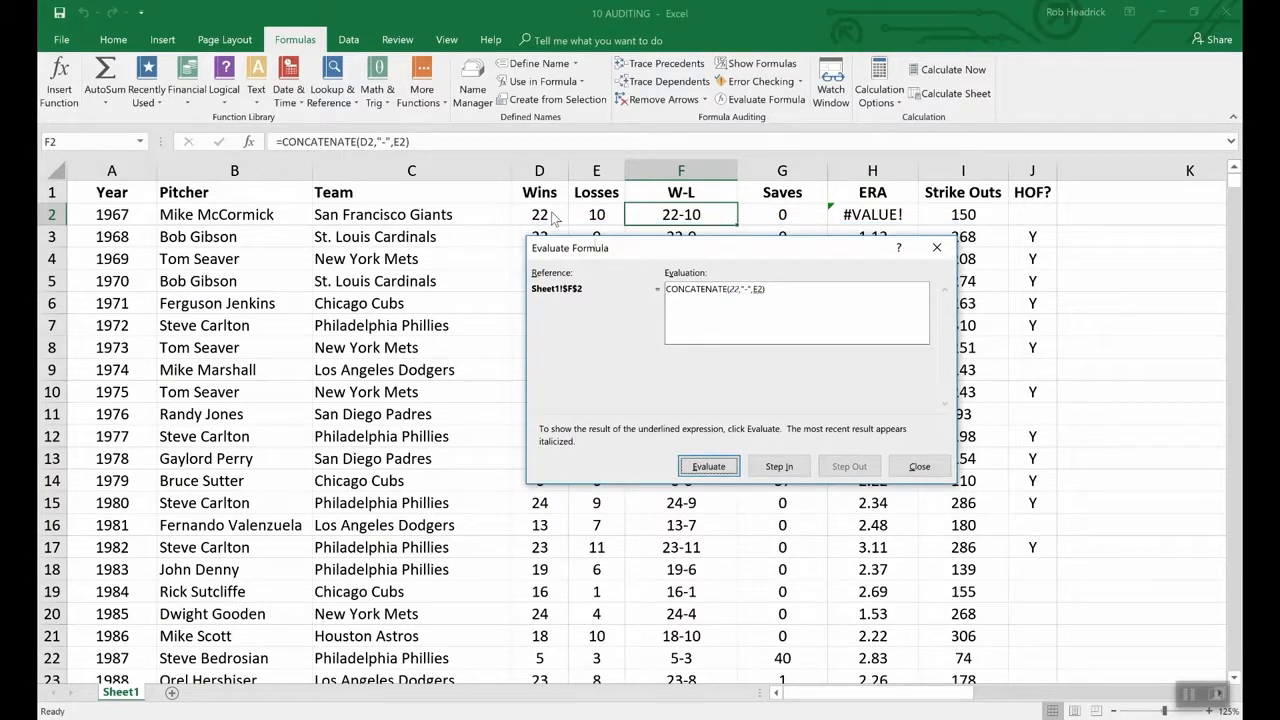
pyautogui.click(709, 467)
pyautogui.click(711, 469)
pyautogui.click(723, 471)
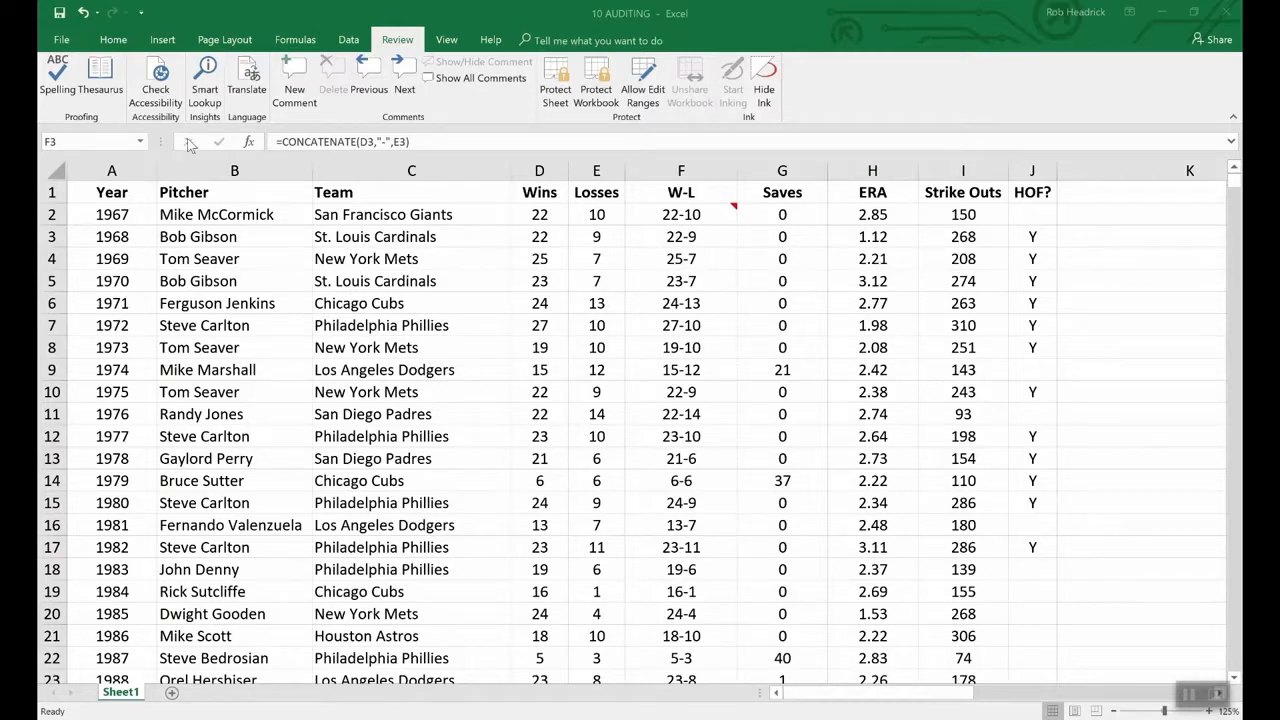
# - Encrypt the workbook with an open password, entering it twice
pyautogui.click(62, 40)
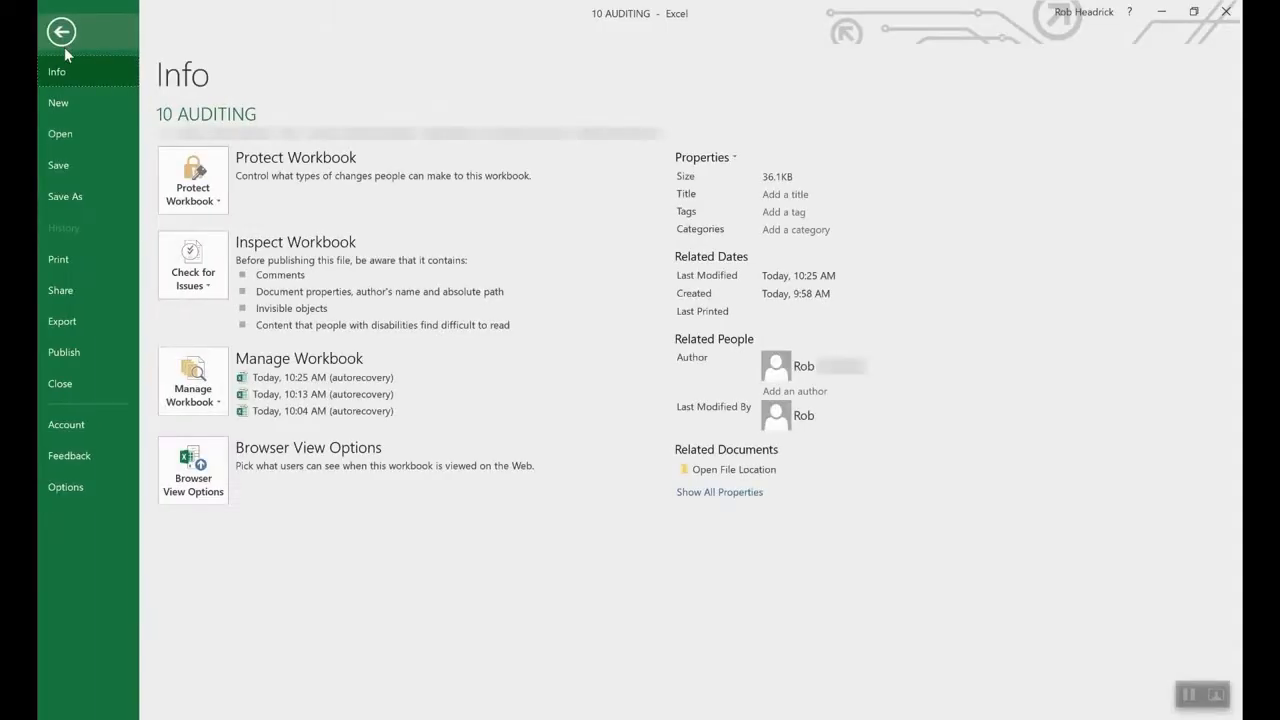
pyautogui.click(215, 175)
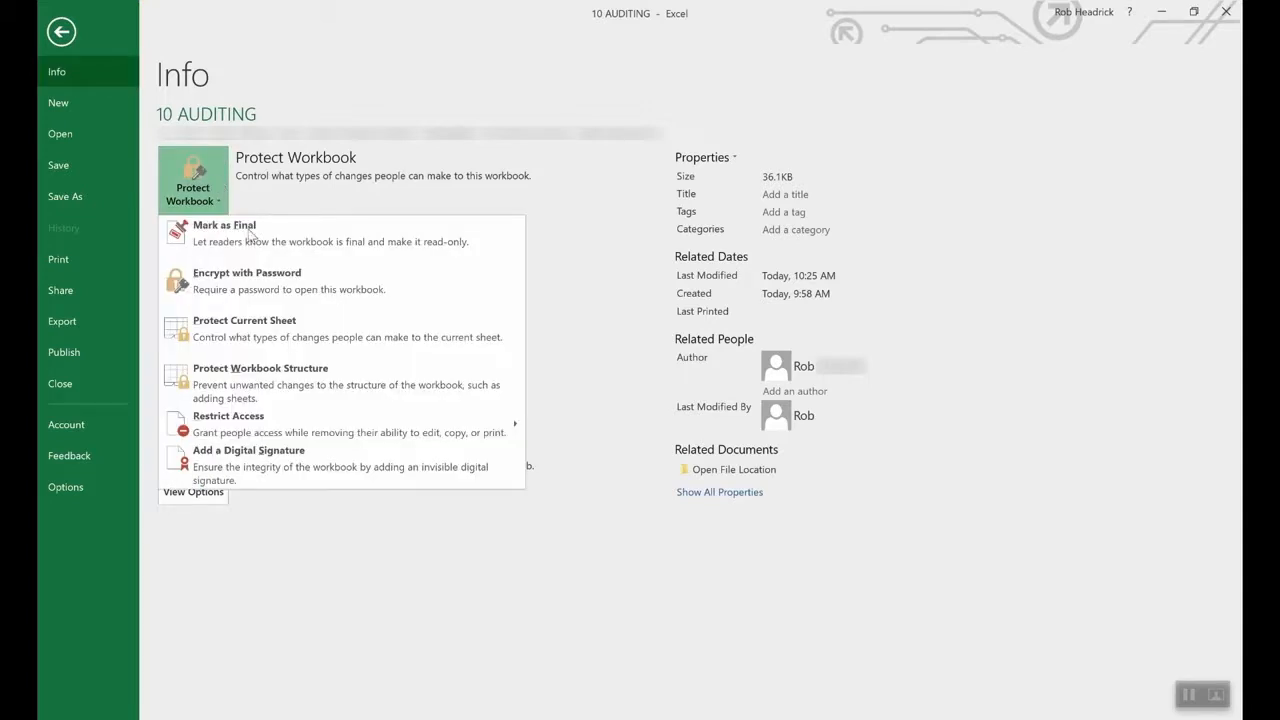
pyautogui.click(276, 289)
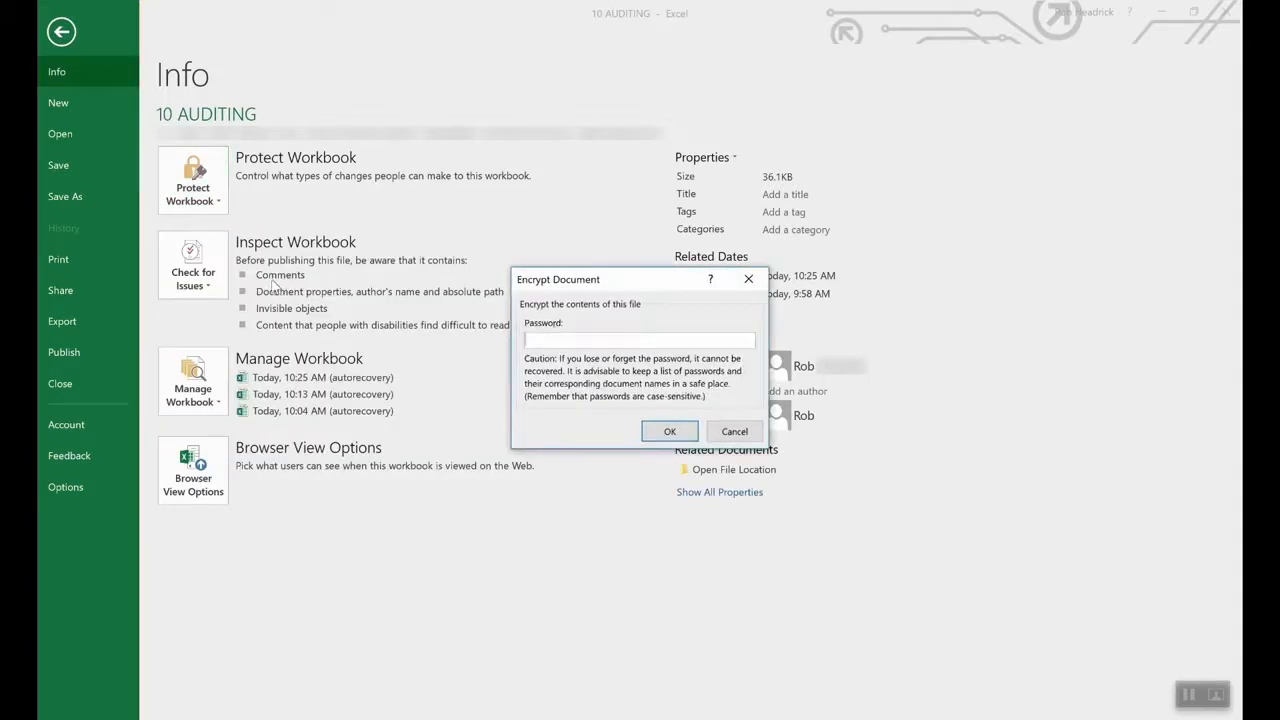
pyautogui.write('1234')
pyautogui.click(662, 432)
pyautogui.write('1234')
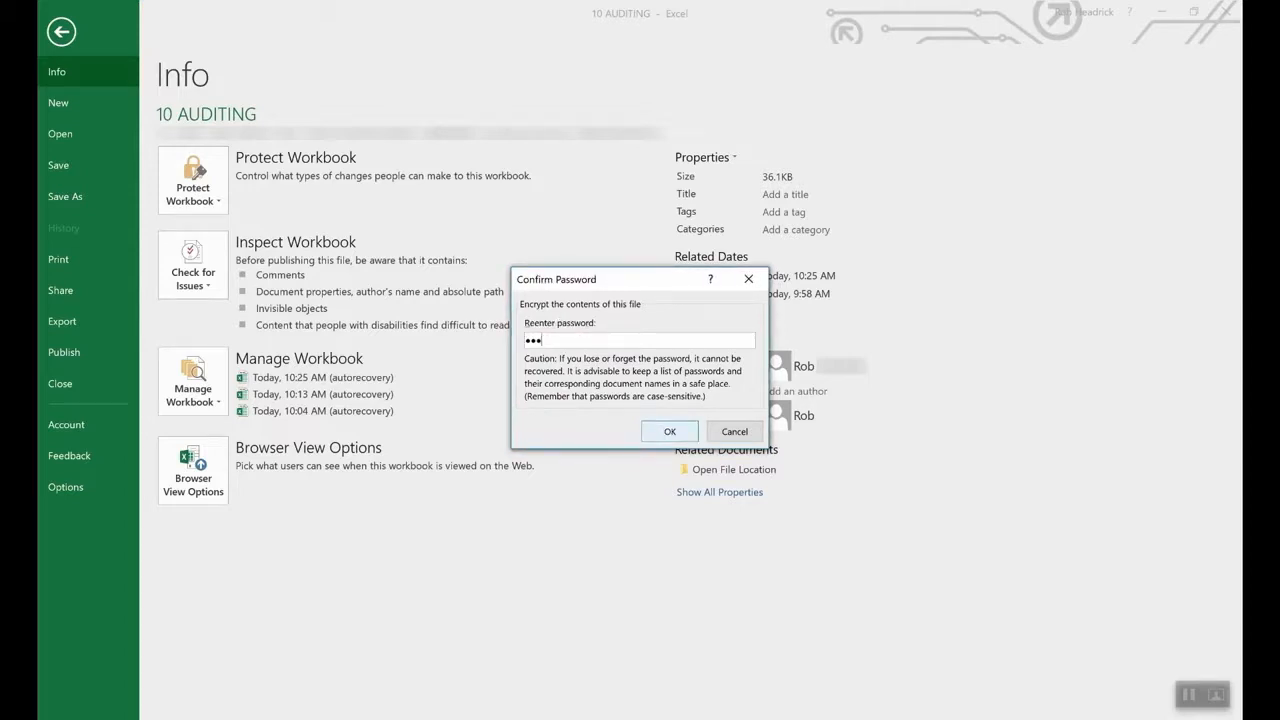
pyautogui.click(668, 431)
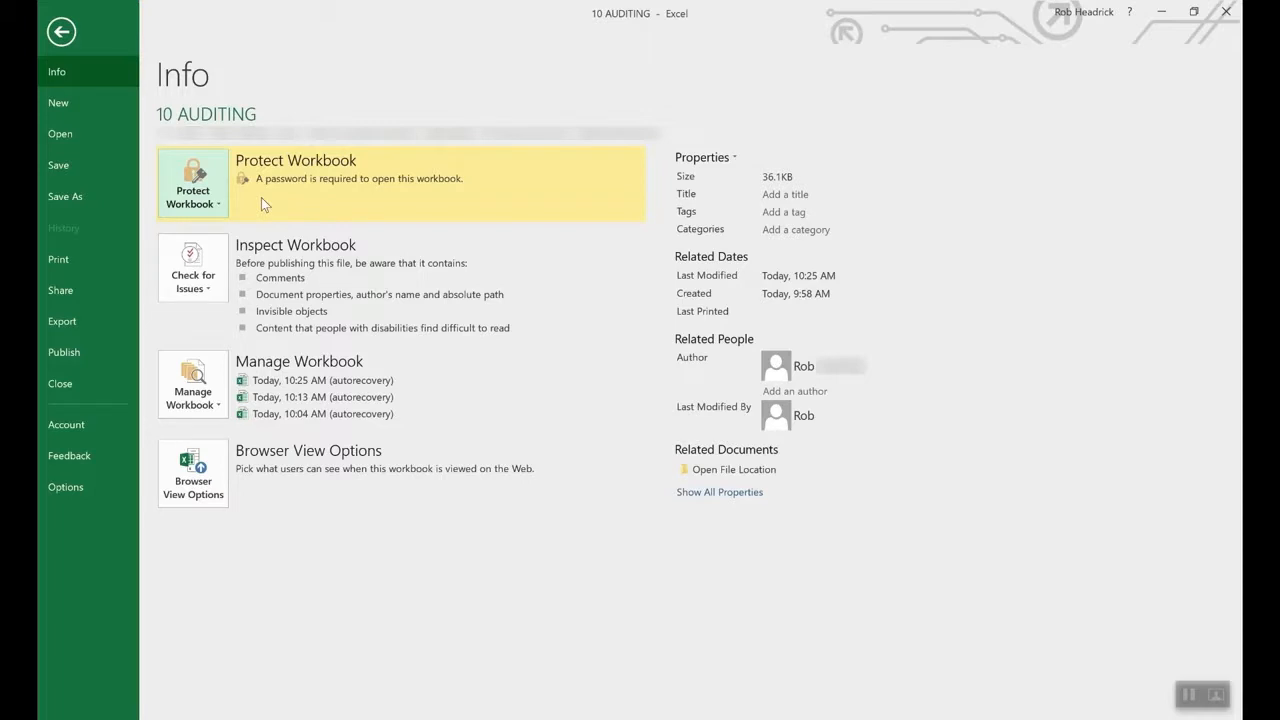
# - Delete the workbook's open password so it no longer needs one
pyautogui.click(207, 204)
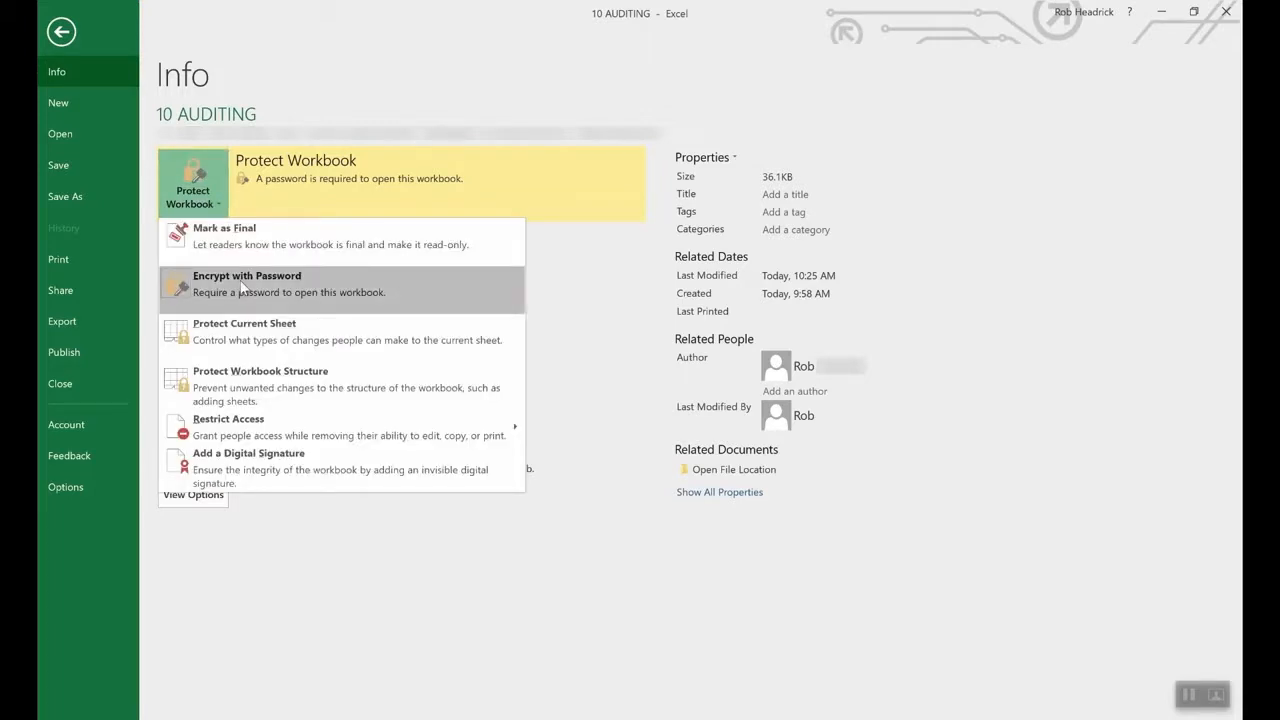
pyautogui.click(240, 285)
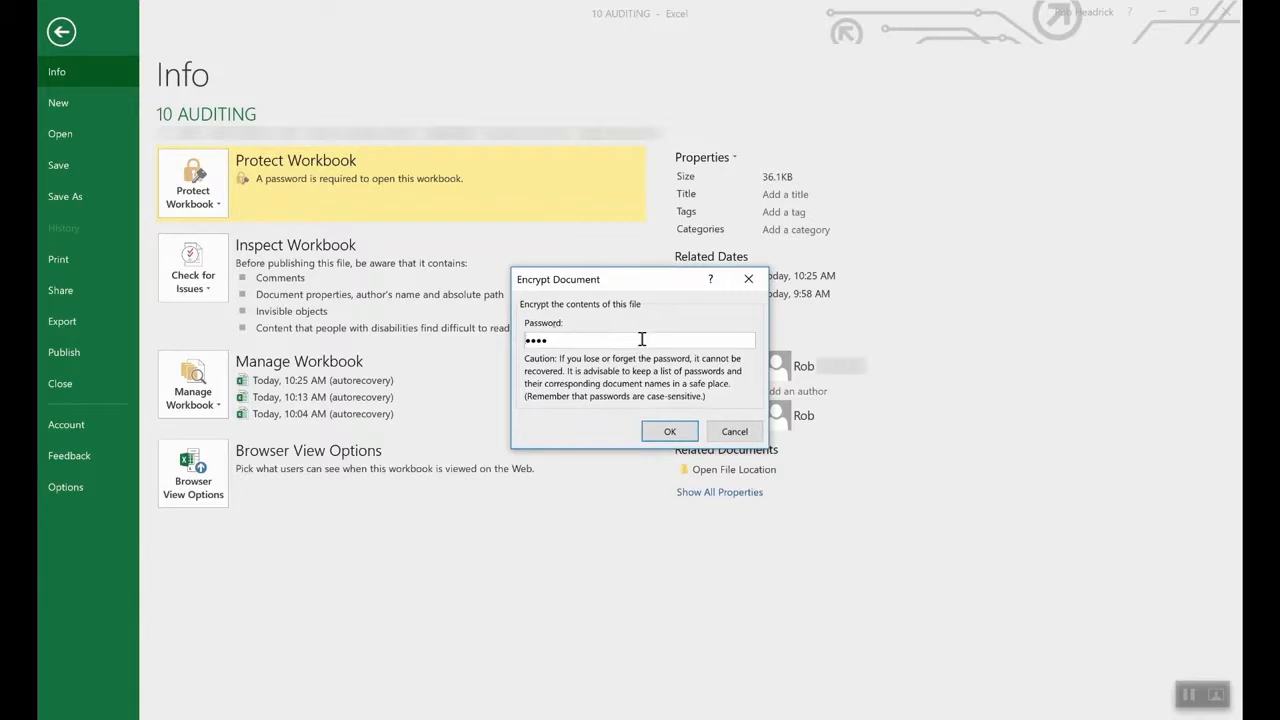
pyautogui.doubleClick(640, 339)
pyautogui.press('BackSpace')
pyautogui.click(670, 431)
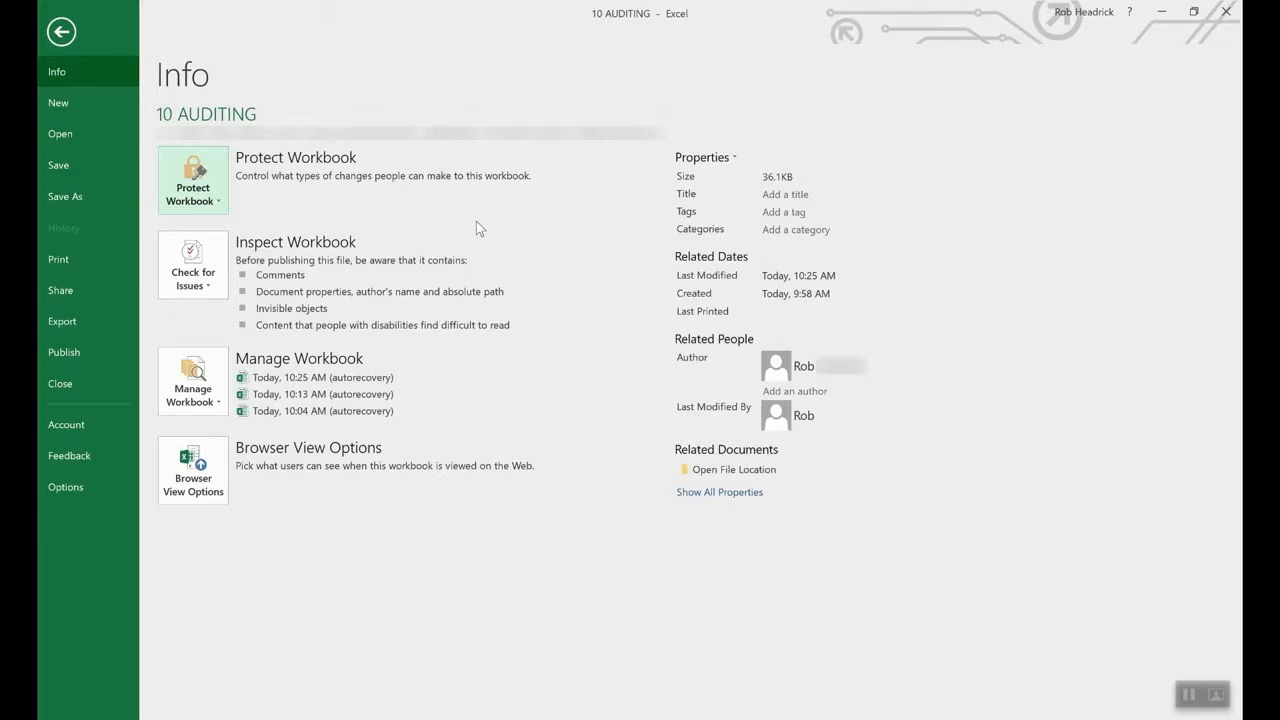
# - Begin Protect Current Sheet, then cancel the Protect Sheet dialog leaving it unprotected
pyautogui.click(203, 182)
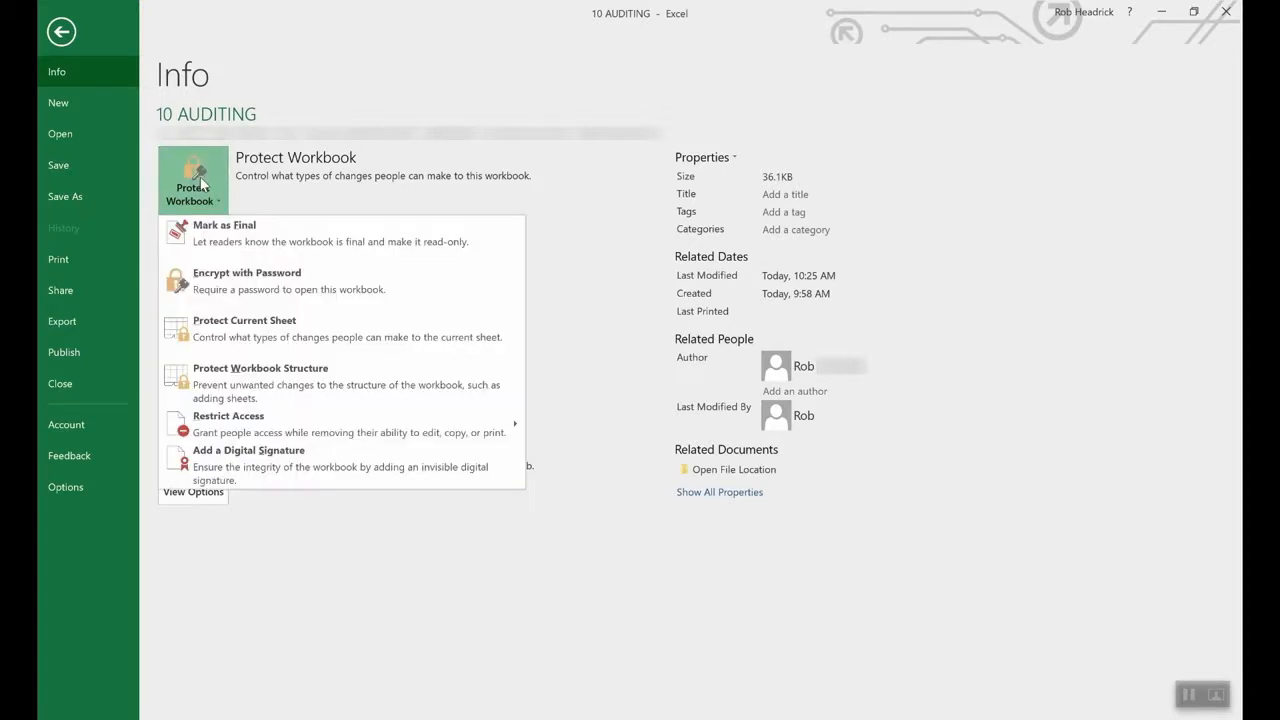
pyautogui.click(268, 337)
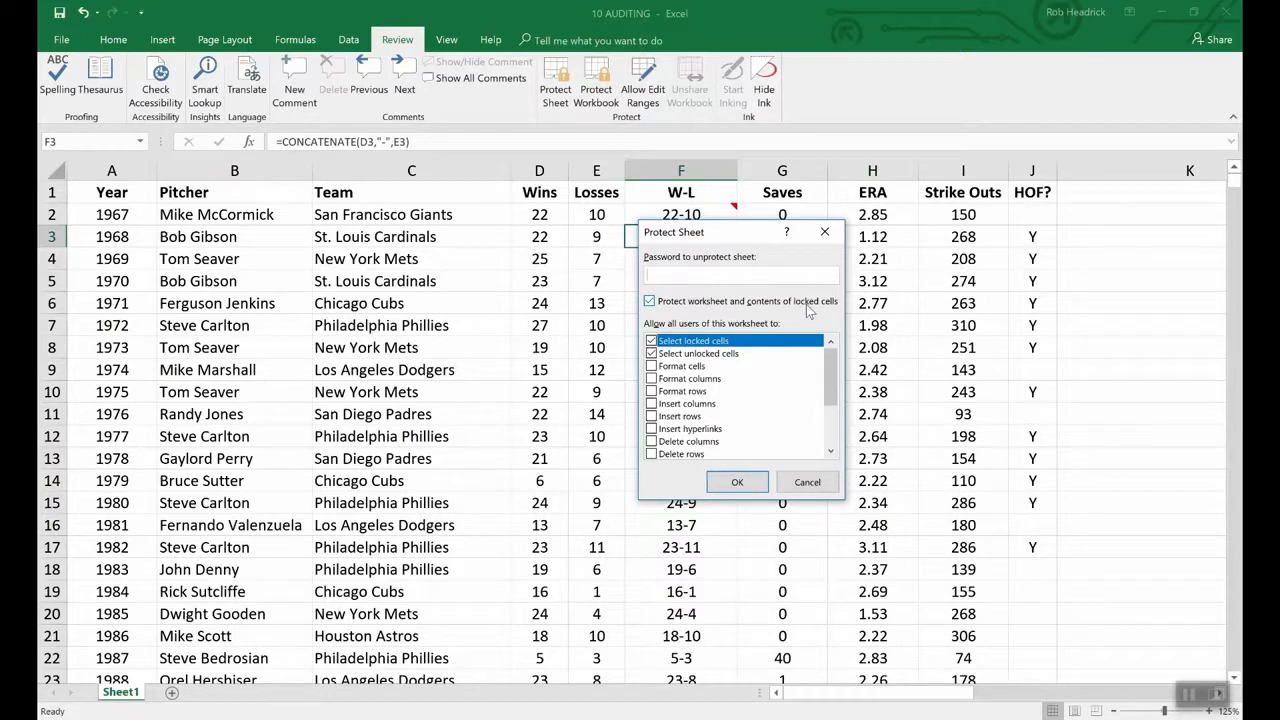
pyautogui.click(815, 481)
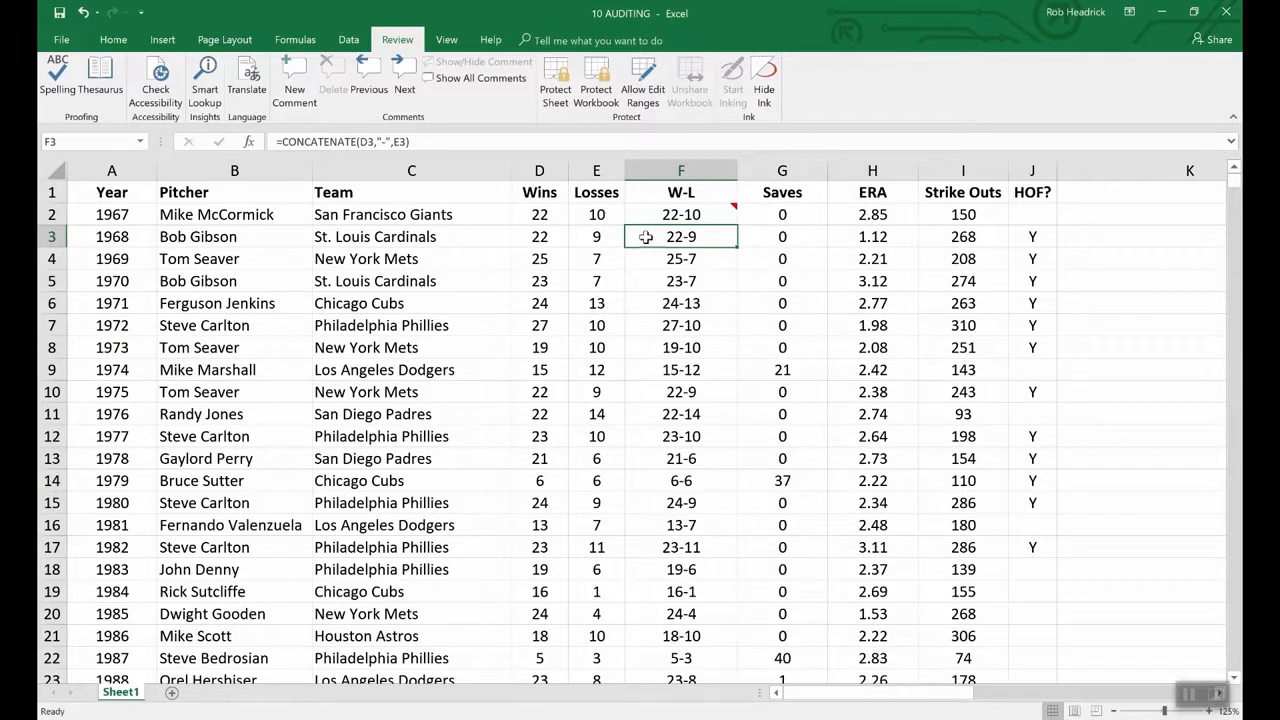
# - Set cell F3's protection to Locked and Hidden in Format Cells
pyautogui.rightClick(688, 240)
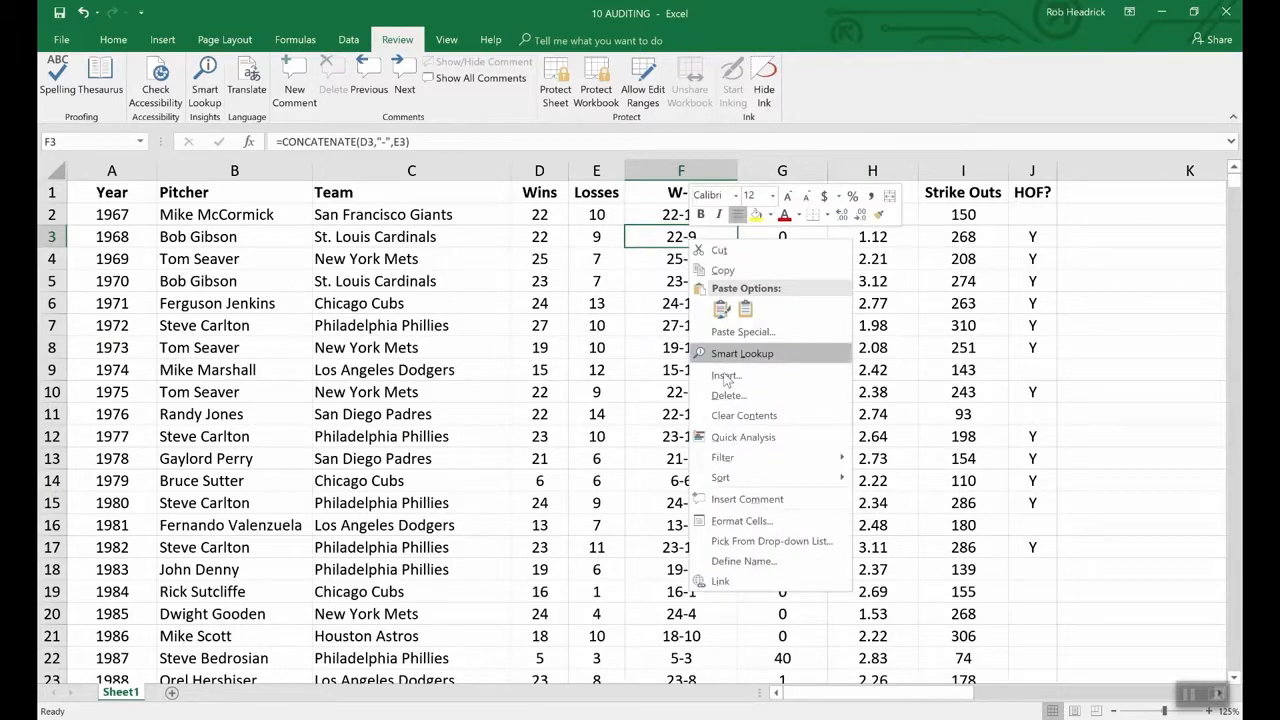
pyautogui.click(742, 521)
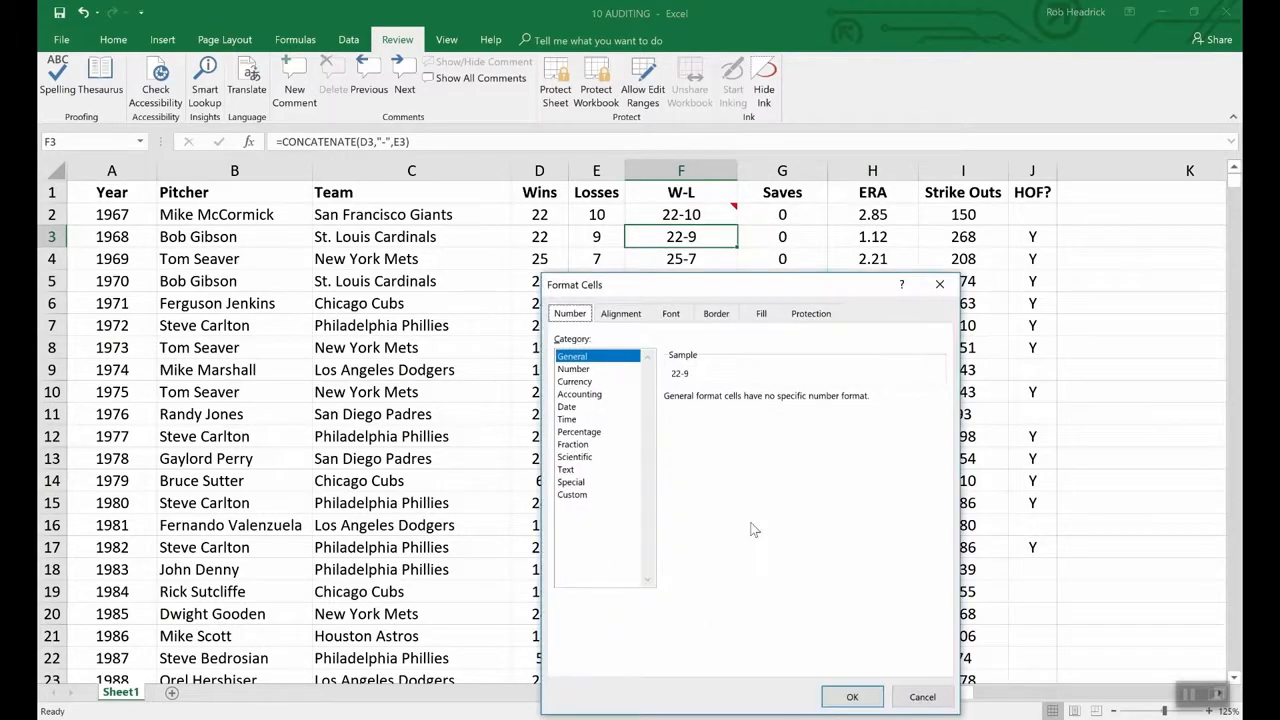
pyautogui.click(811, 314)
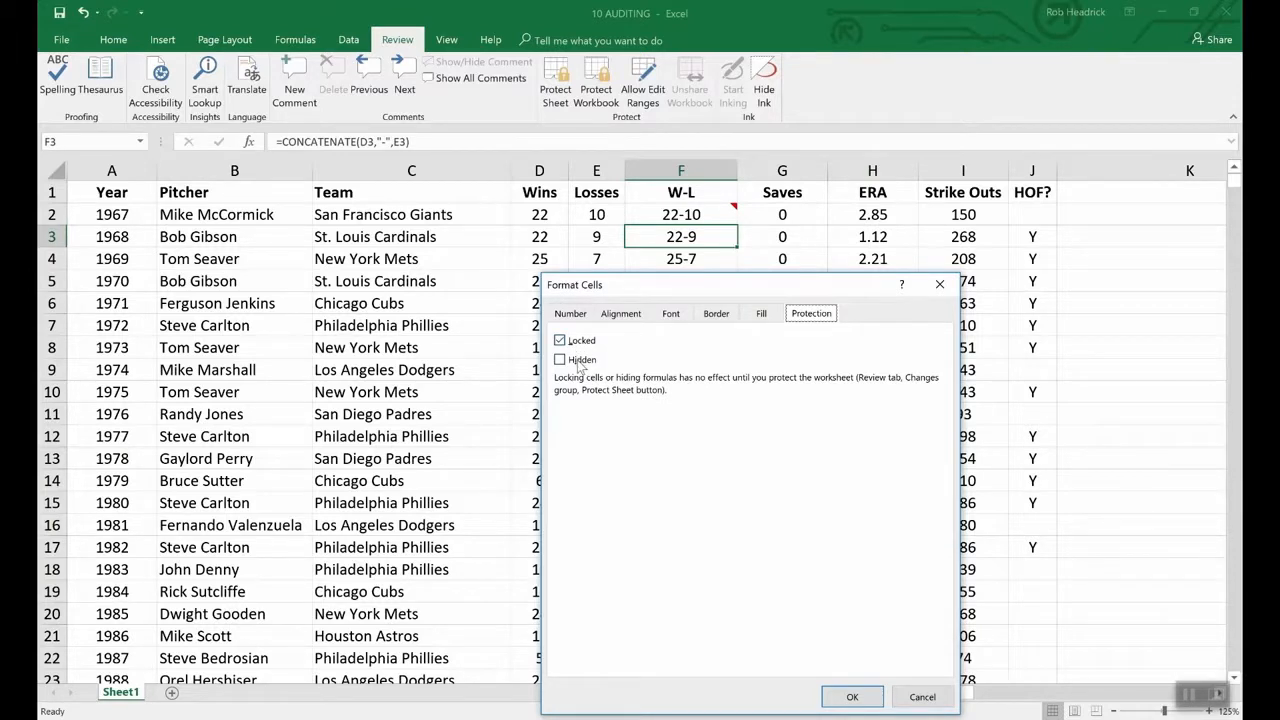
pyautogui.click(560, 362)
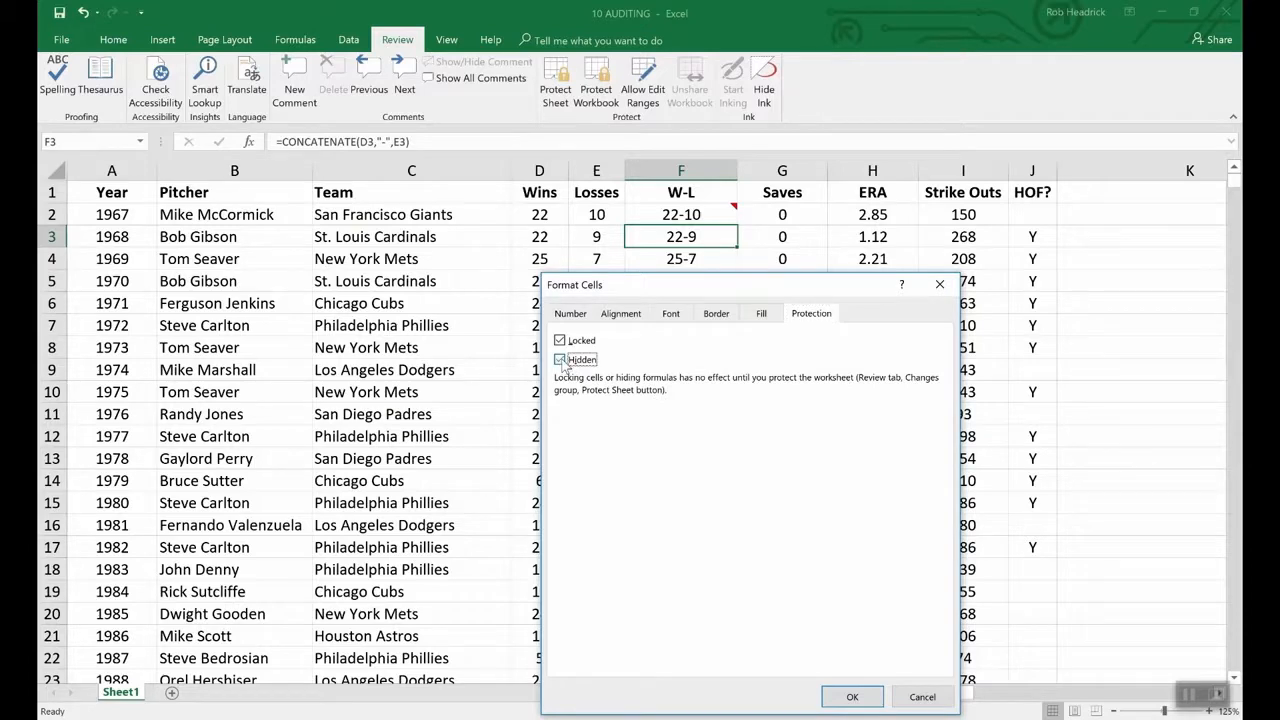
pyautogui.click(852, 697)
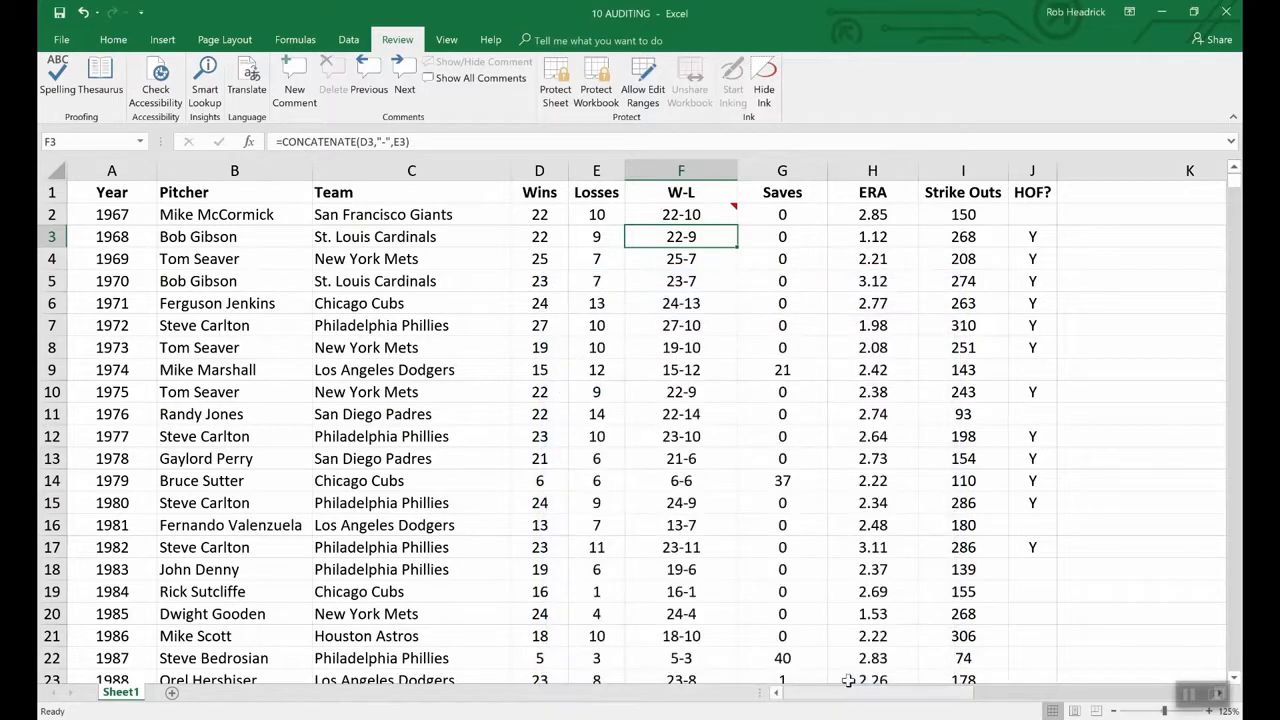
pyautogui.click(560, 80)
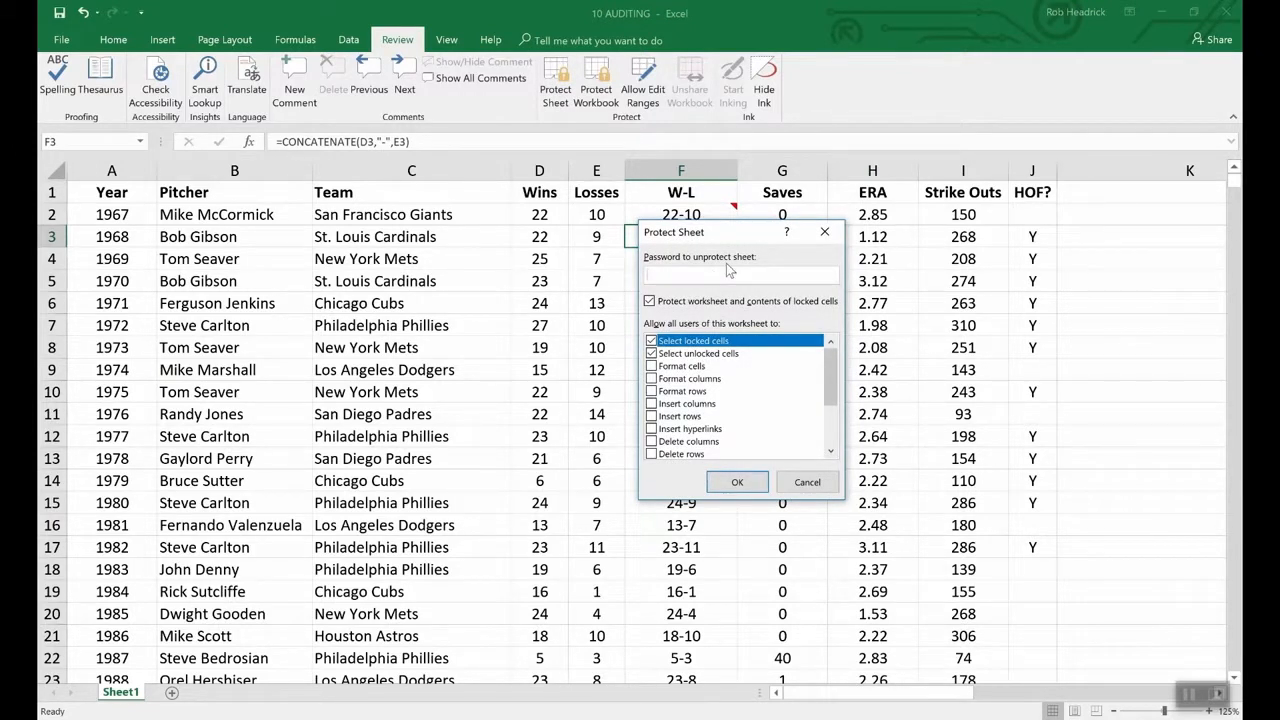
# - Protect the sheet with a password, entering it twice
pyautogui.write('1234')
pyautogui.click(737, 483)
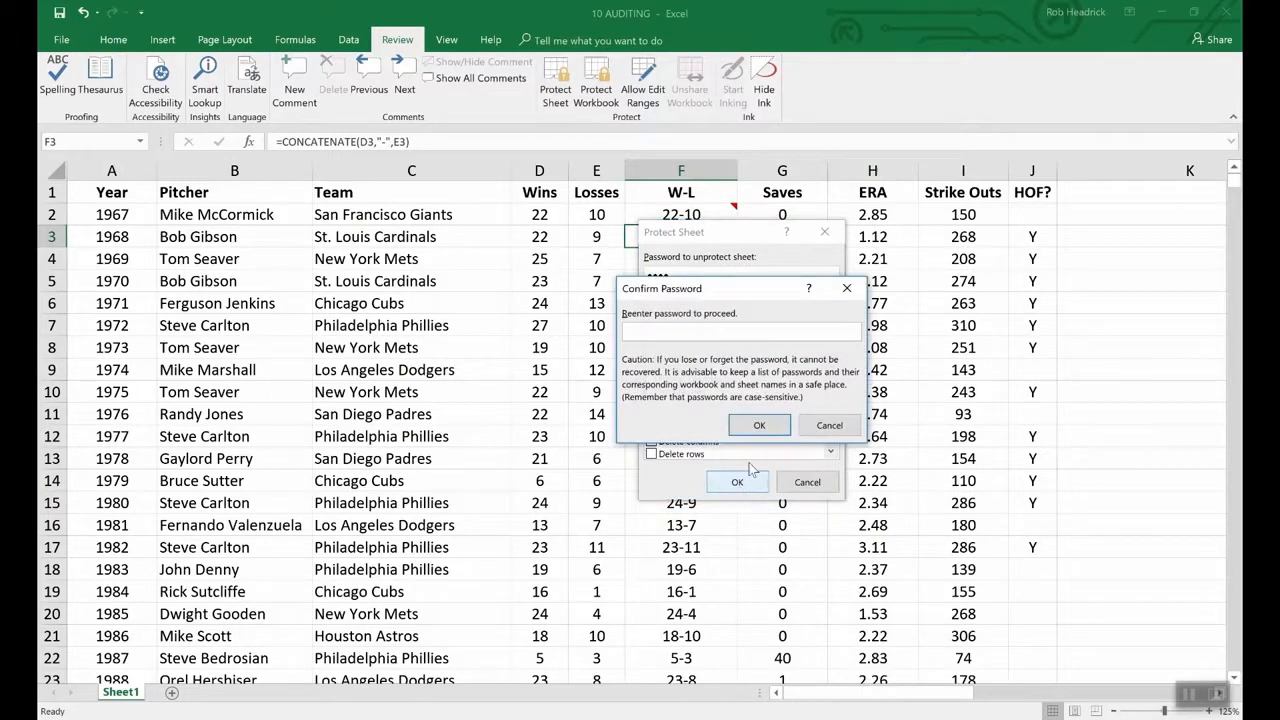
pyautogui.write('1234')
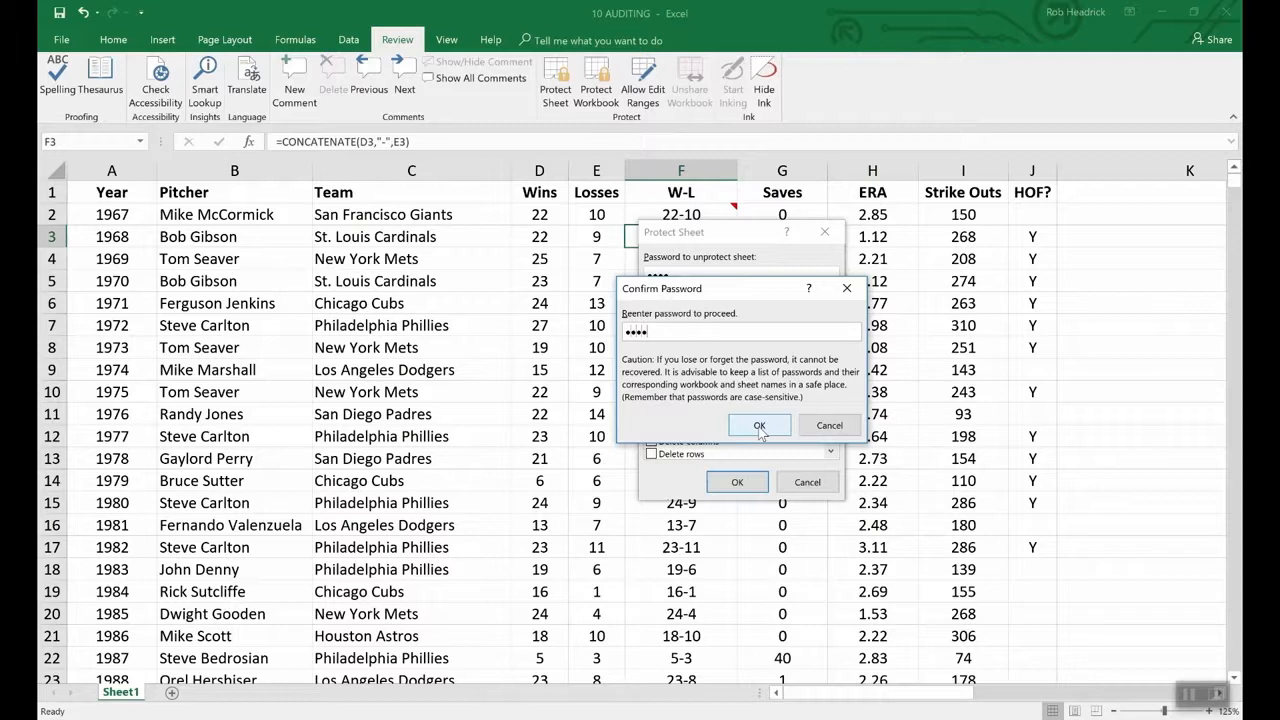
pyautogui.click(759, 426)
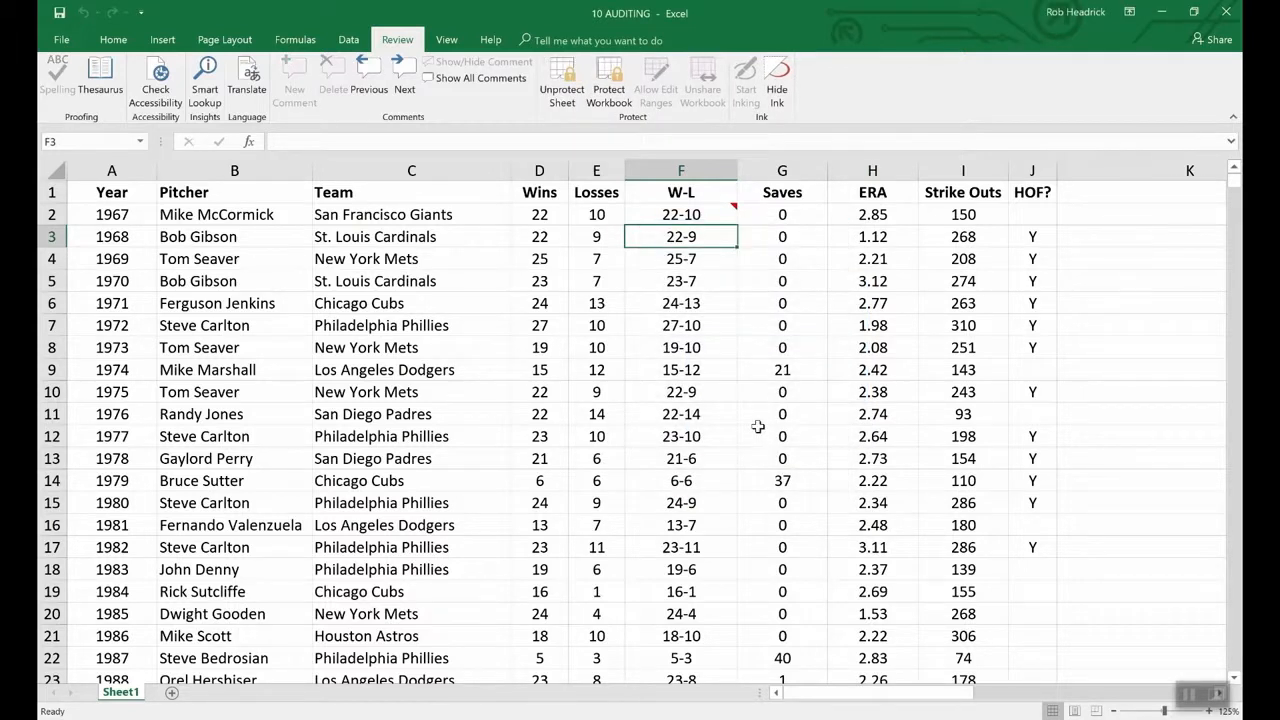
# - Compare F4 and F3 to confirm F3's formula is hidden, then select F2
pyautogui.press('Down')
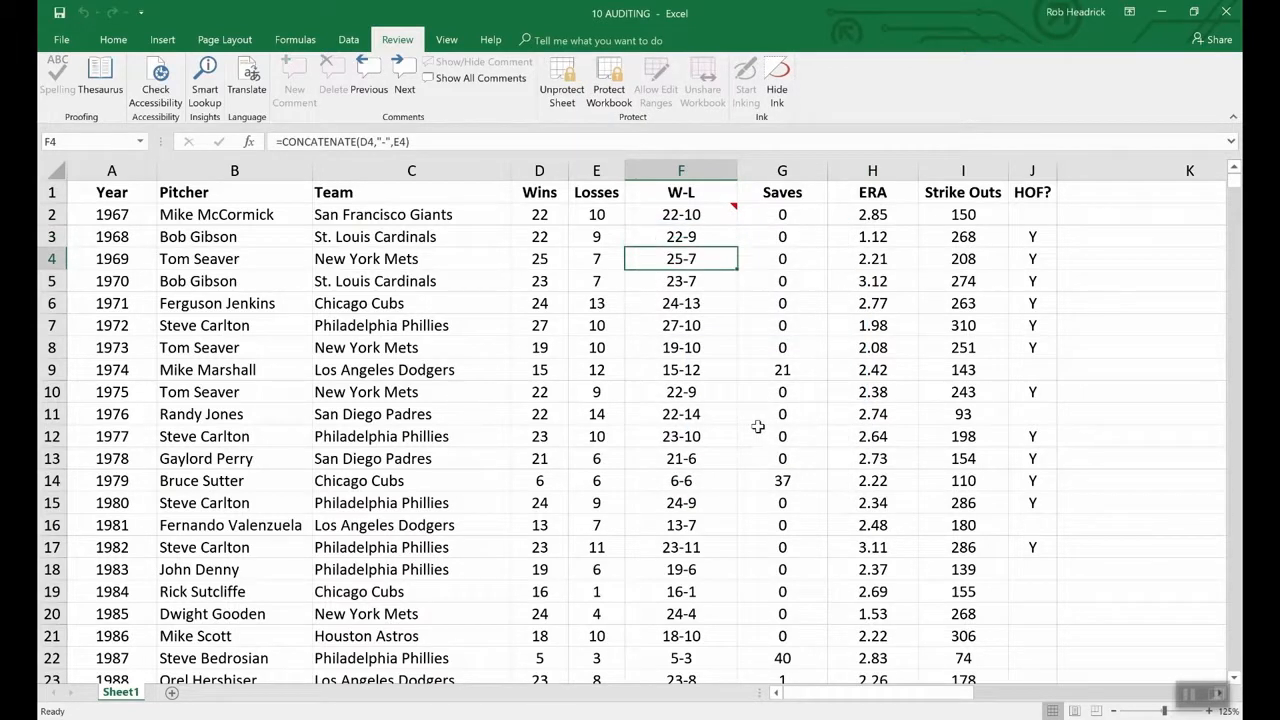
pyautogui.press('Up')
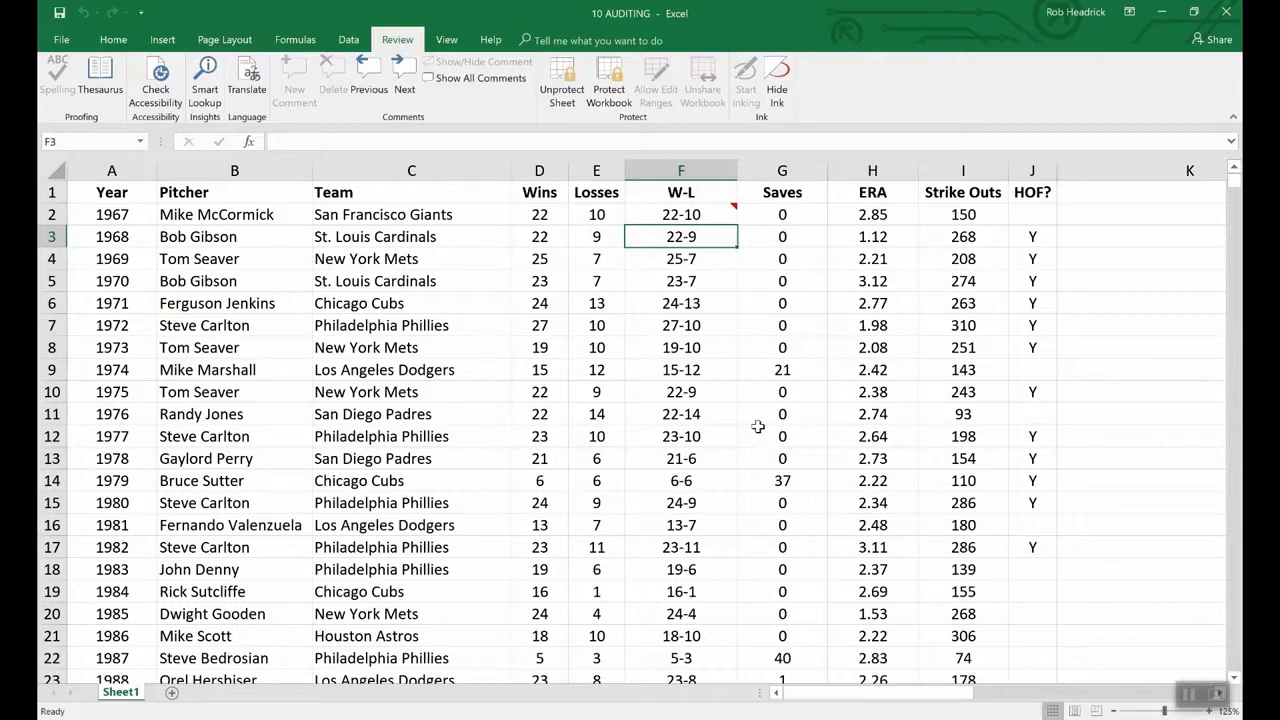
pyautogui.click(713, 216)
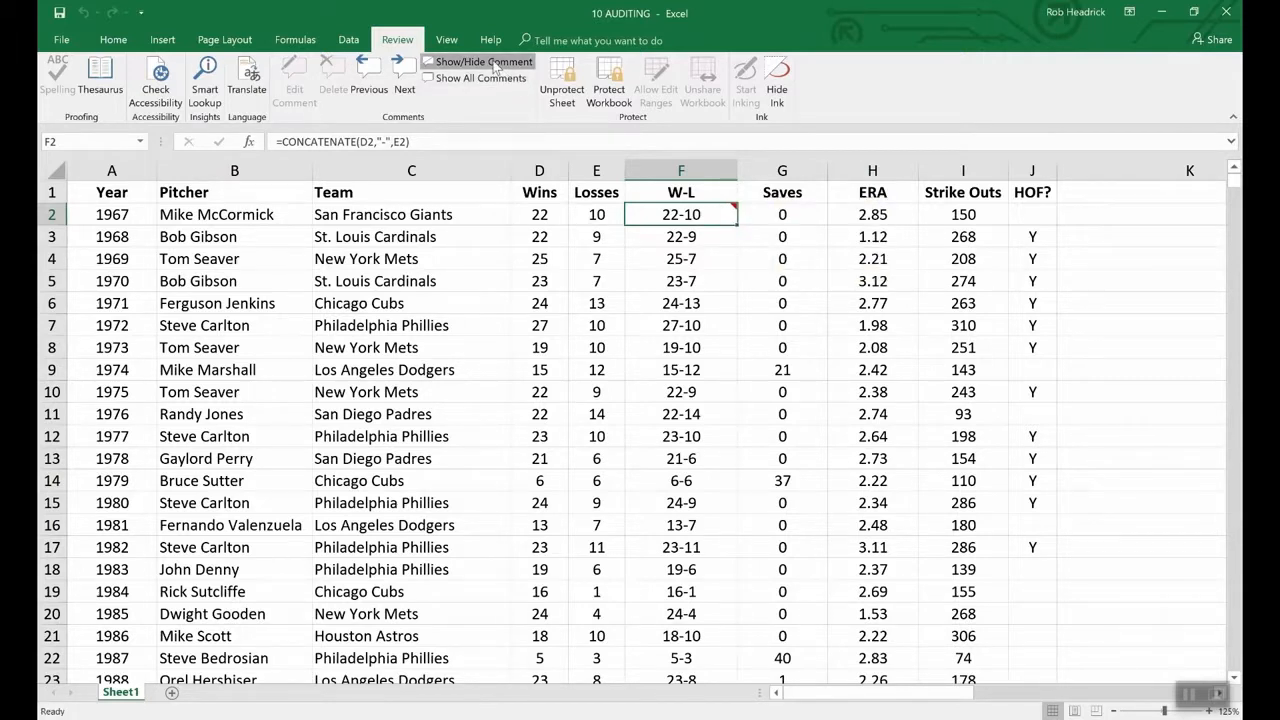
# - Keep F2's comment permanently shown and unprotect the sheet with its password
pyautogui.click(475, 62)
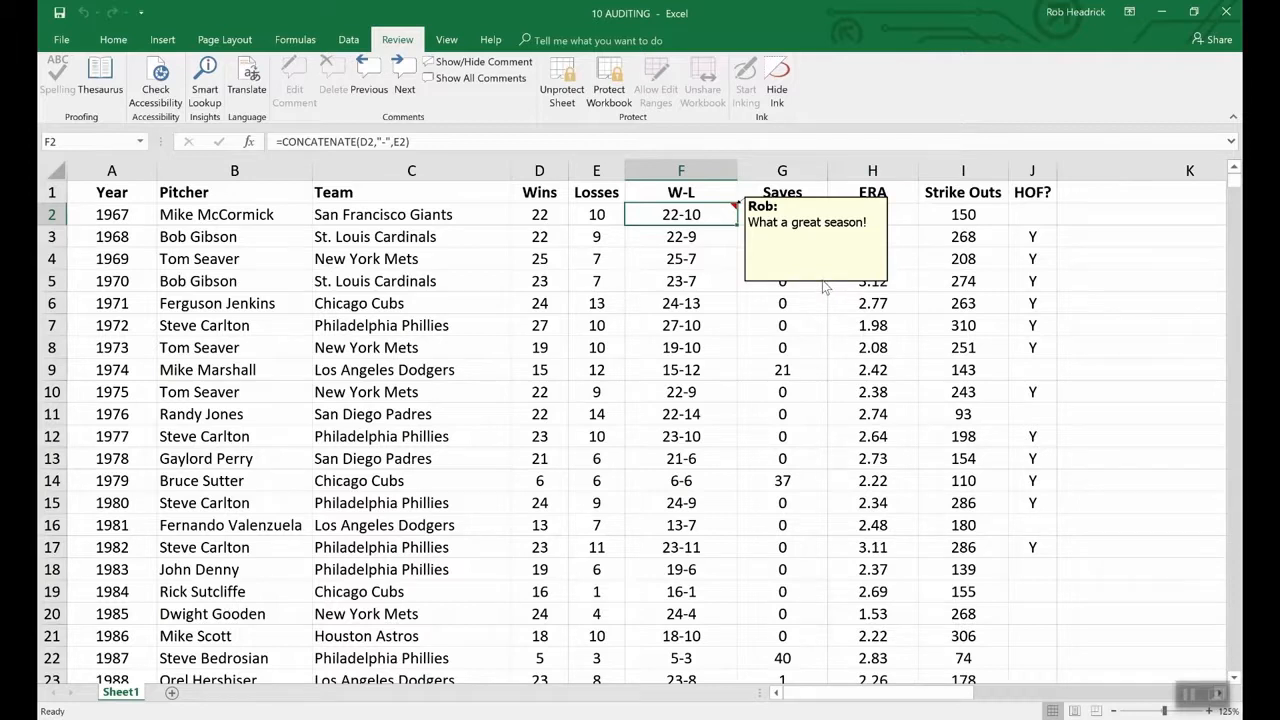
pyautogui.click(563, 82)
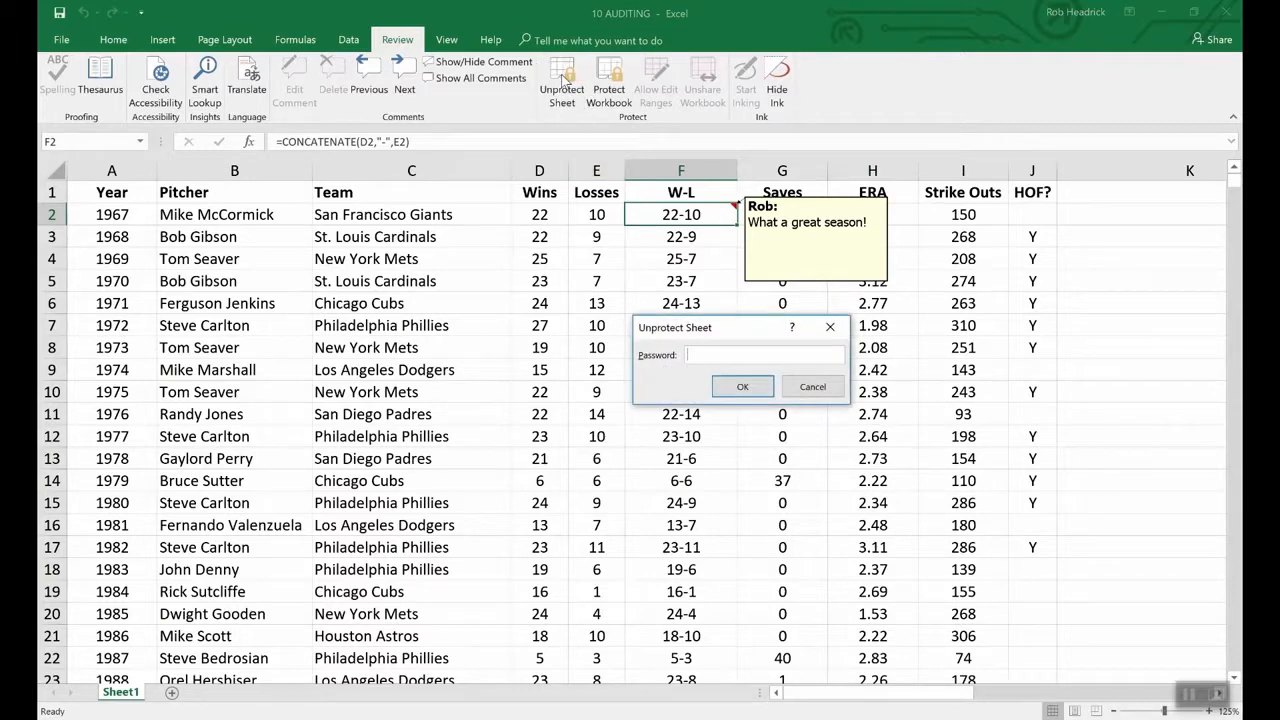
pyautogui.write('password')
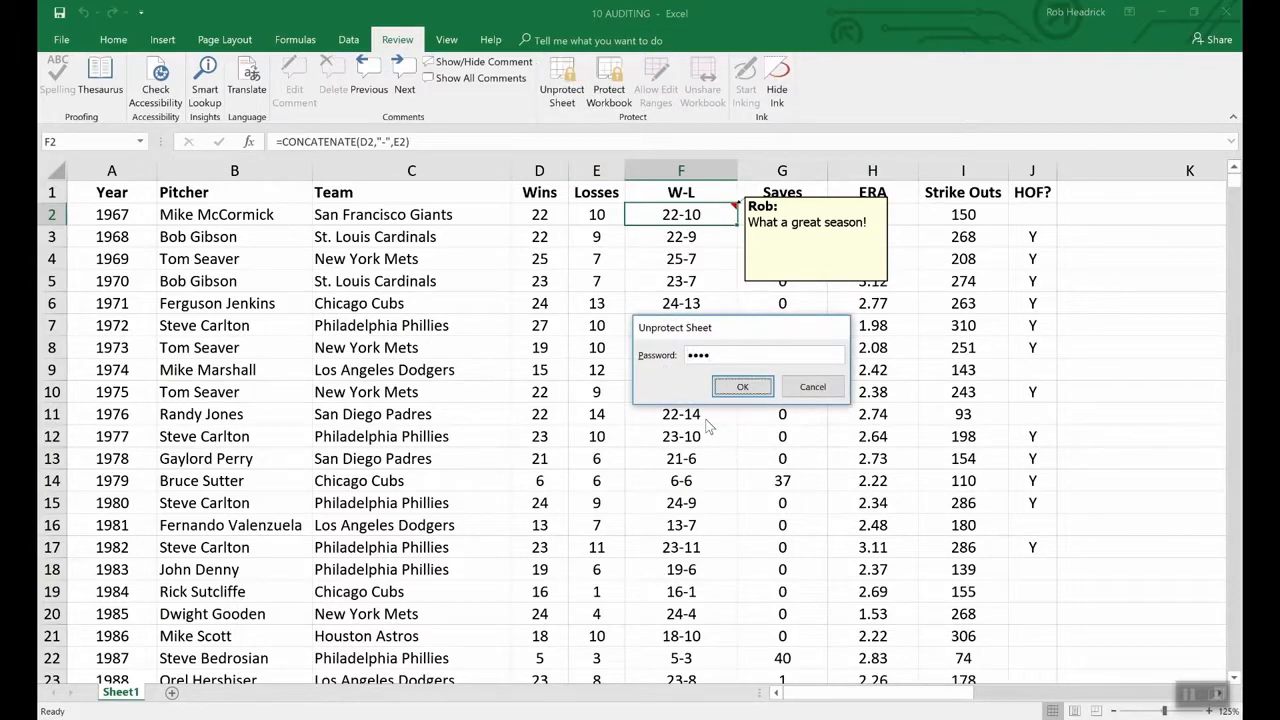
pyautogui.press('Return')
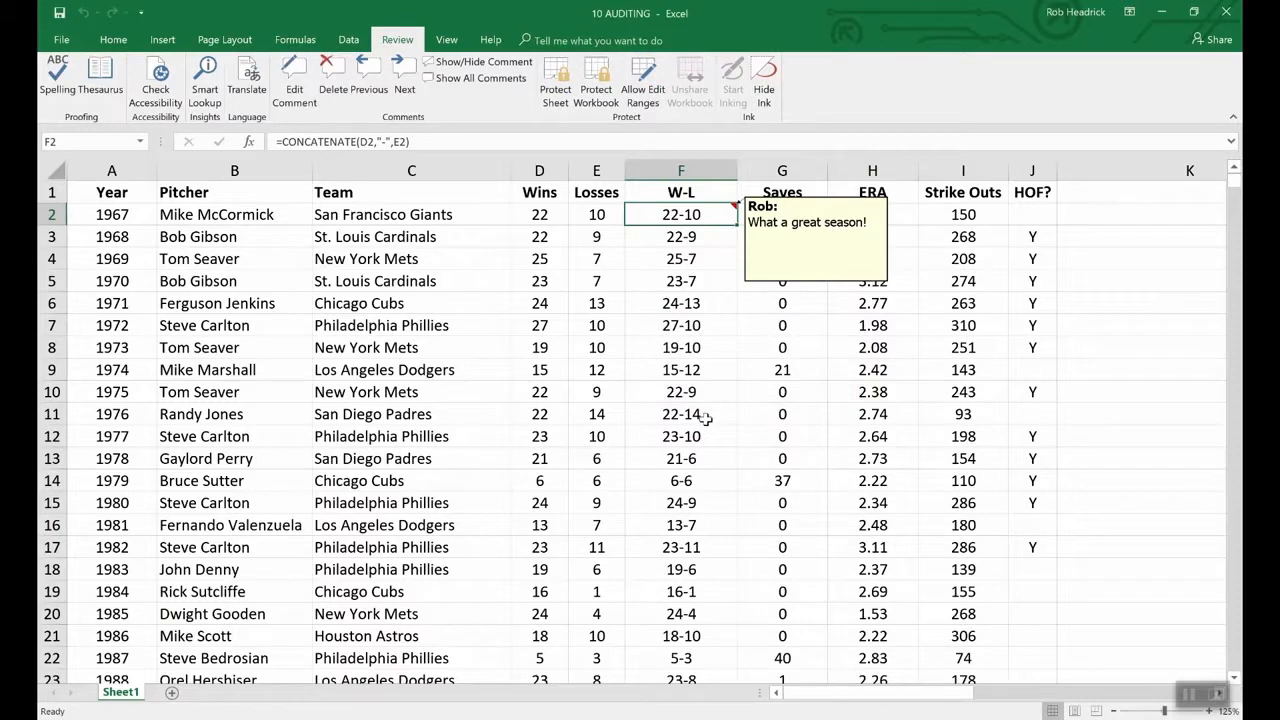
pyautogui.rightClick(790, 284)
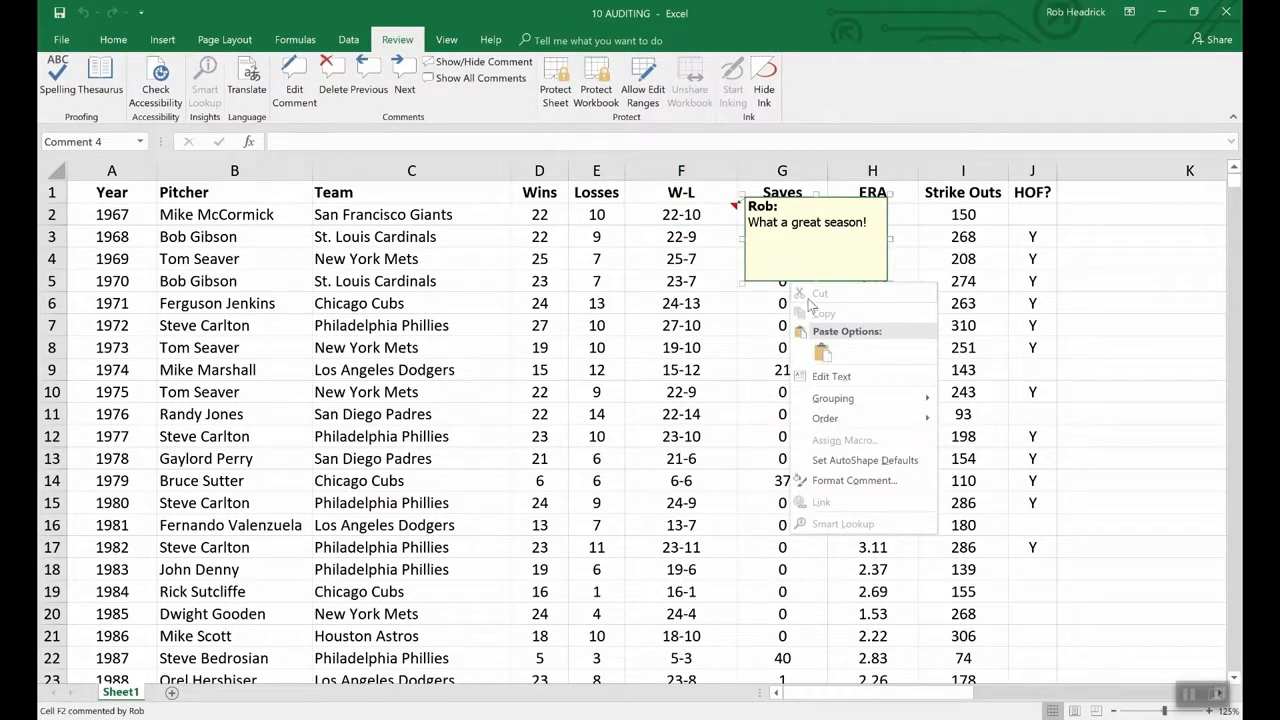
# - Open Format Comment for F2's comment, showing Locked and Lock text enabled
pyautogui.click(868, 482)
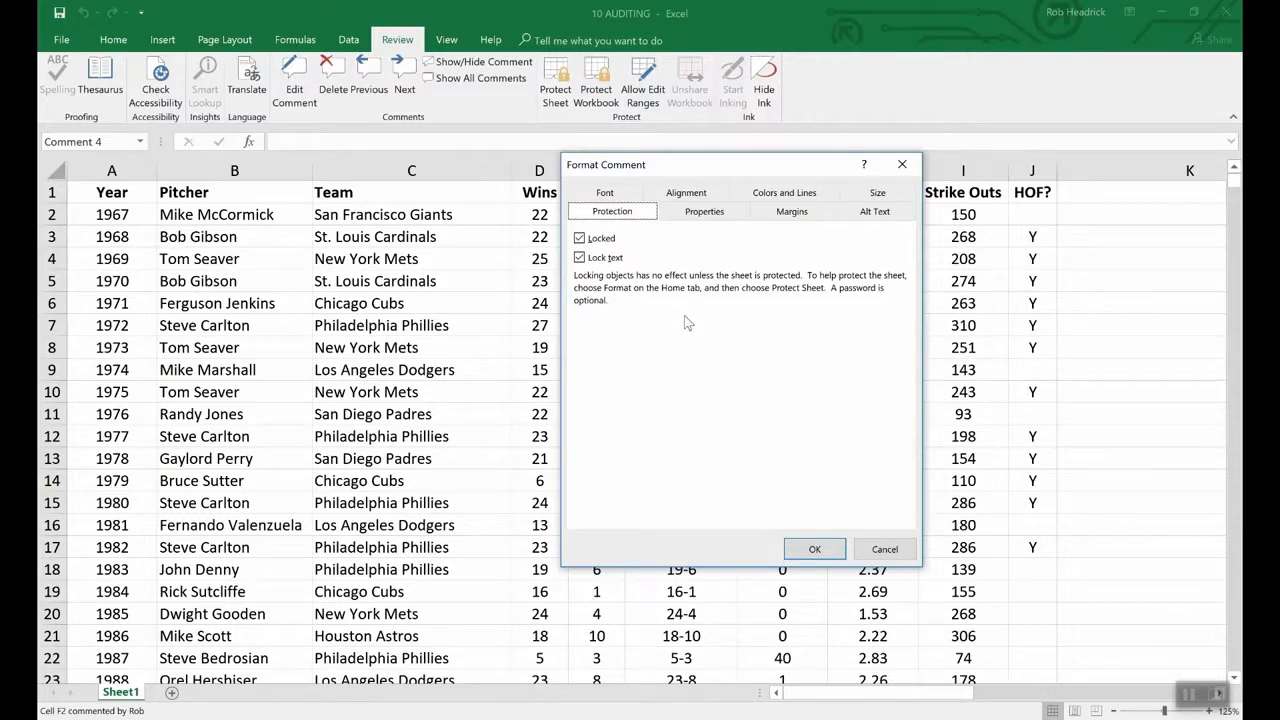
# - Cancel the Format Comment dialog without changes
pyautogui.click(868, 547)
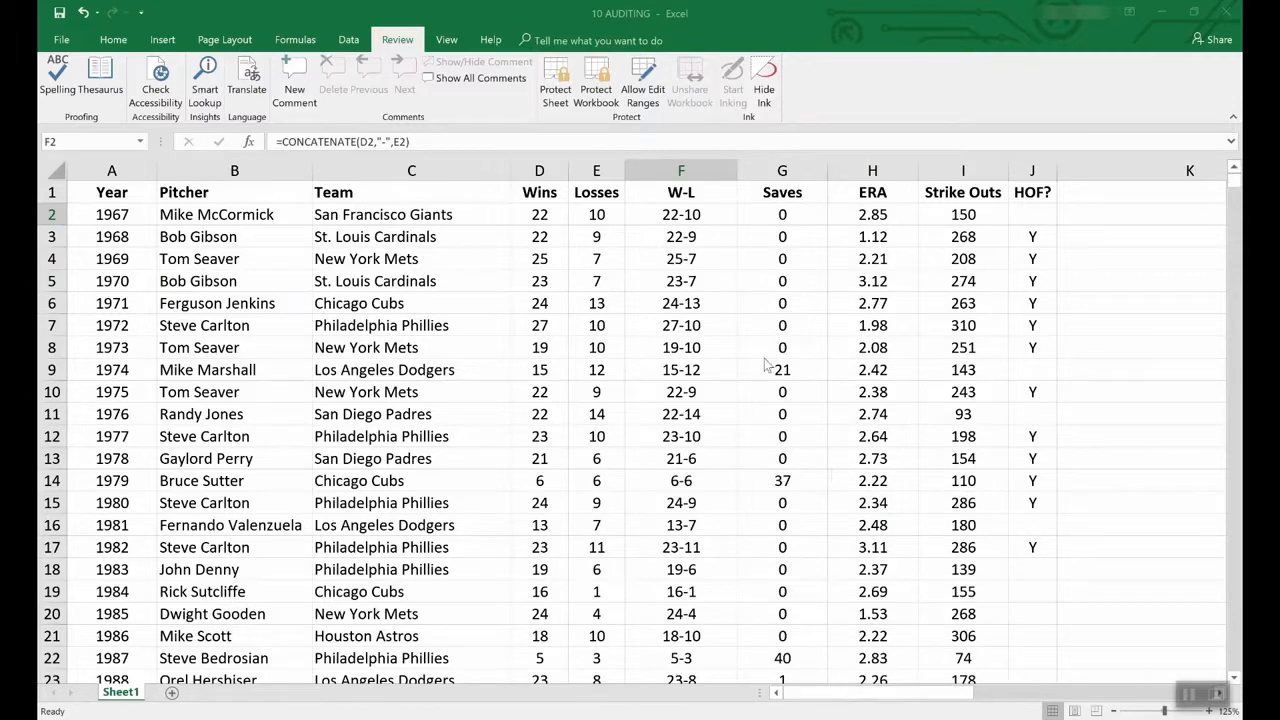
# - Browse the new-workbook template gallery down to Loan amortization schedule
pyautogui.click(61, 41)
pyautogui.click(56, 103)
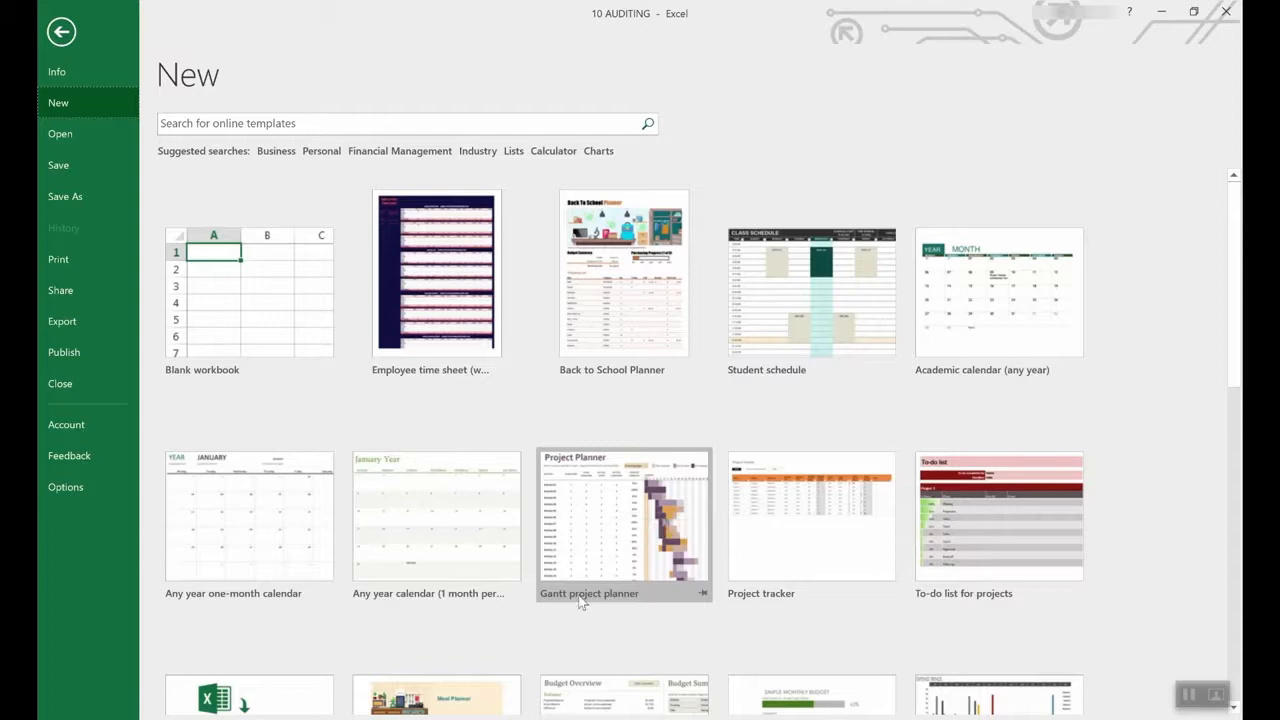
pyautogui.scroll(-3, 584, 600)
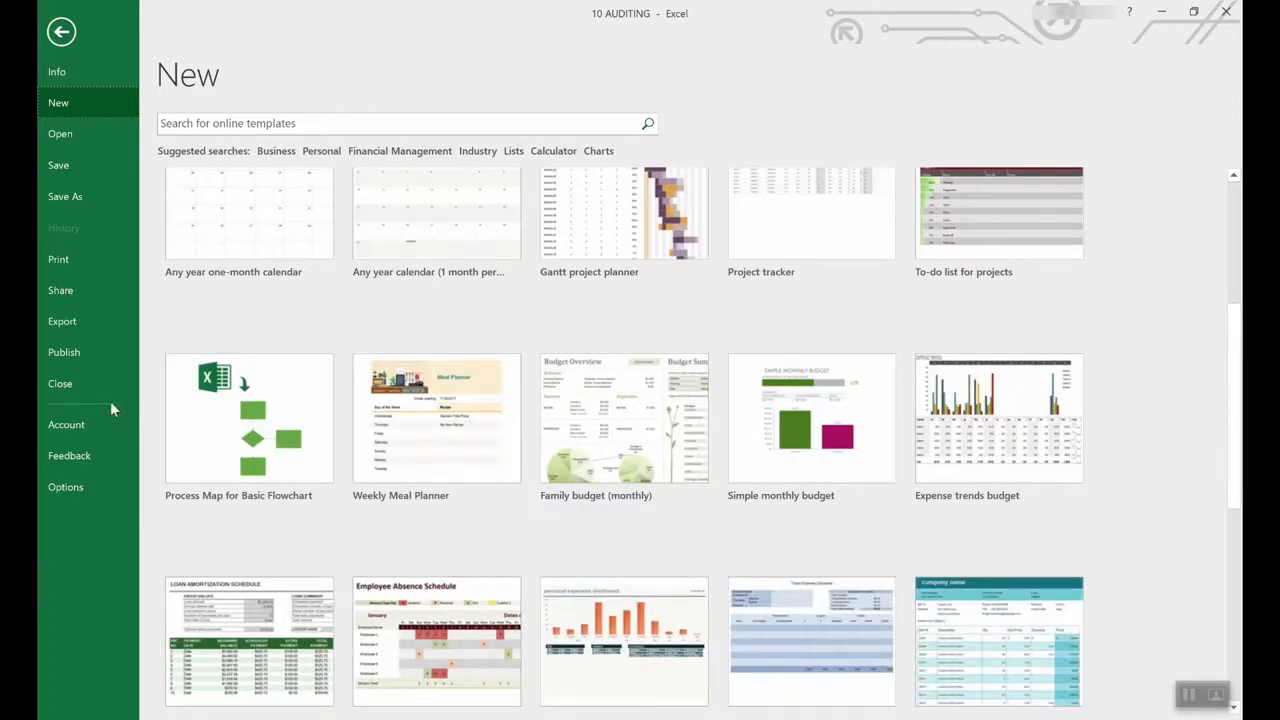
pyautogui.scroll(-2, 563, 453)
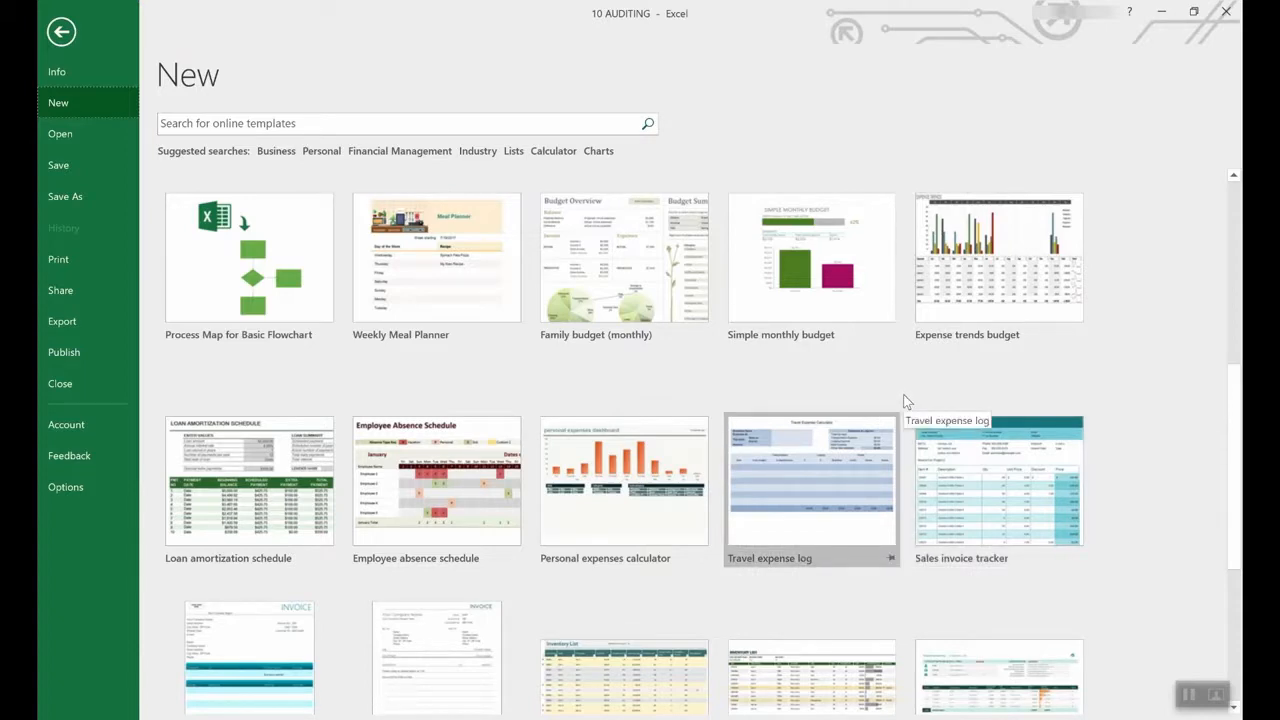
pyautogui.scroll(4, 814, 408)
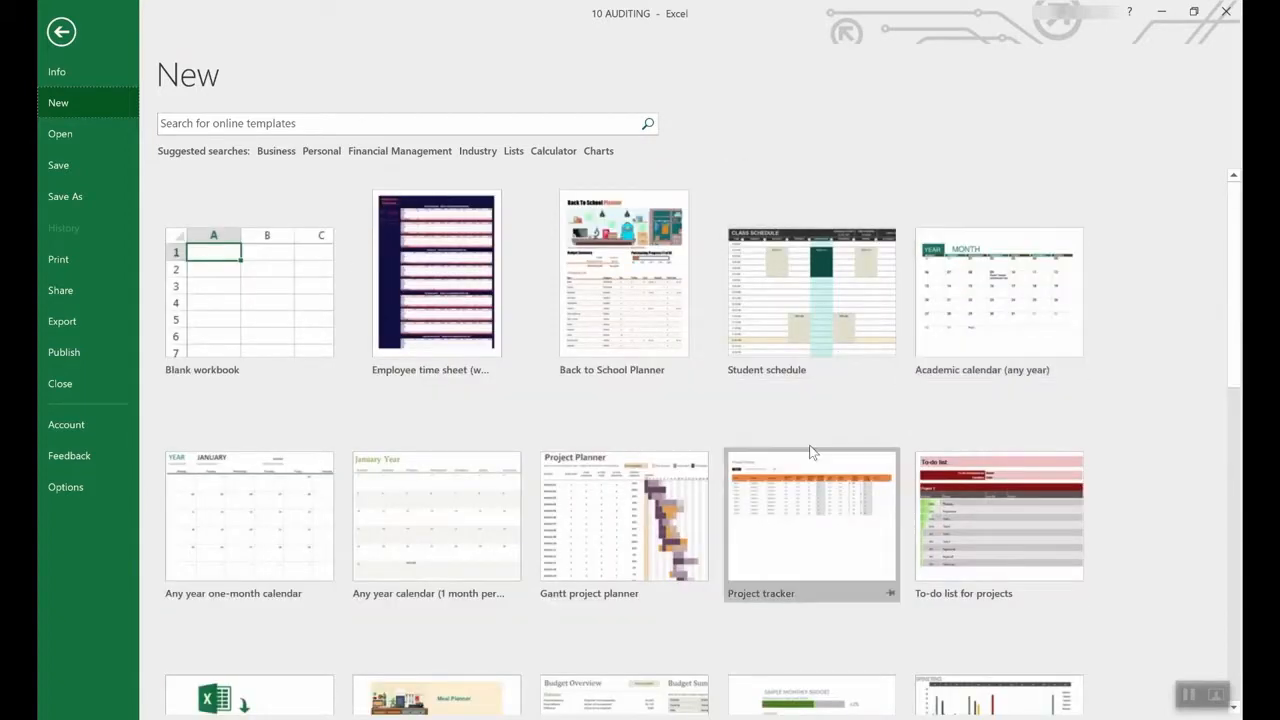
pyautogui.scroll(-2, 809, 449)
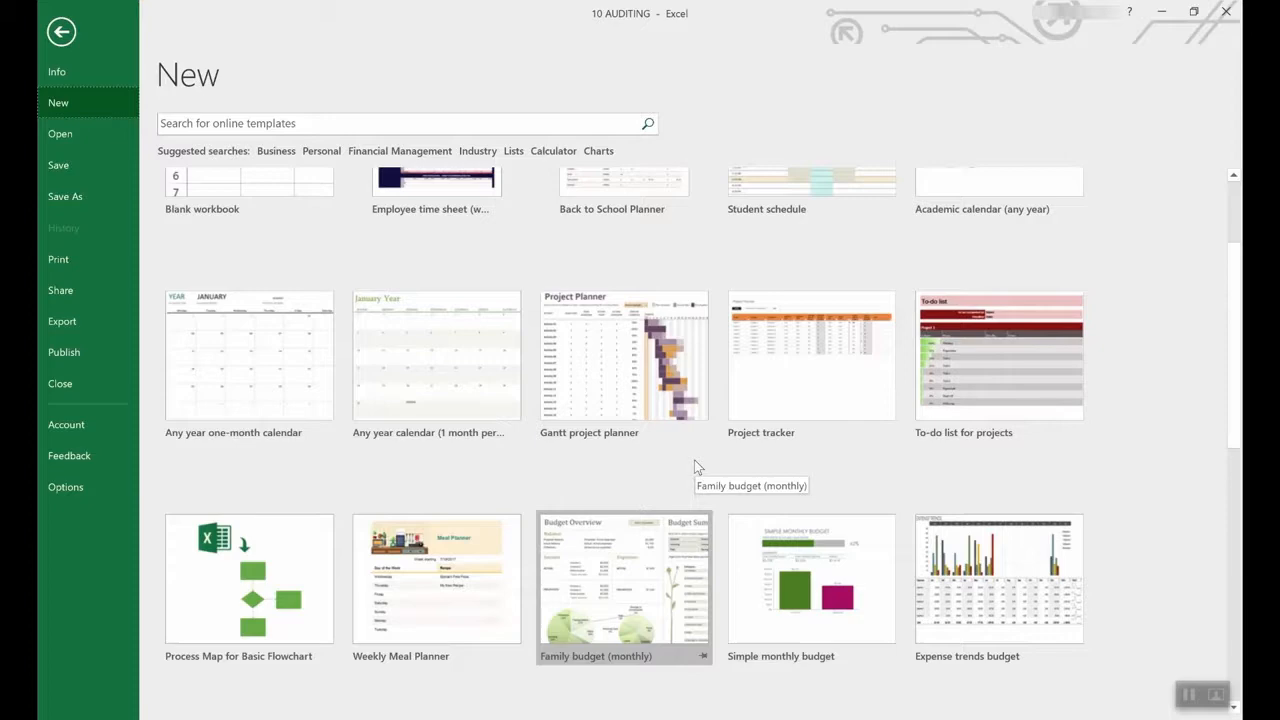
pyautogui.scroll(-3, 694, 460)
pyautogui.scroll(-2, 694, 462)
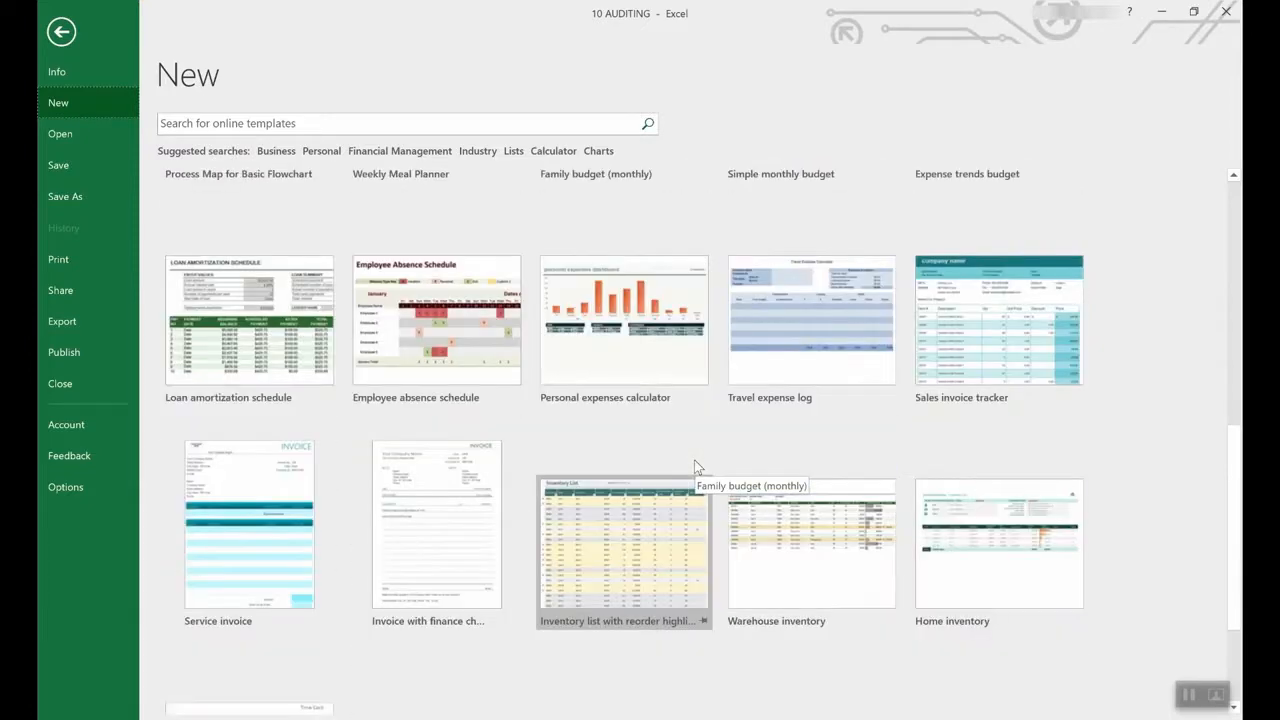
pyautogui.scroll(2, 694, 460)
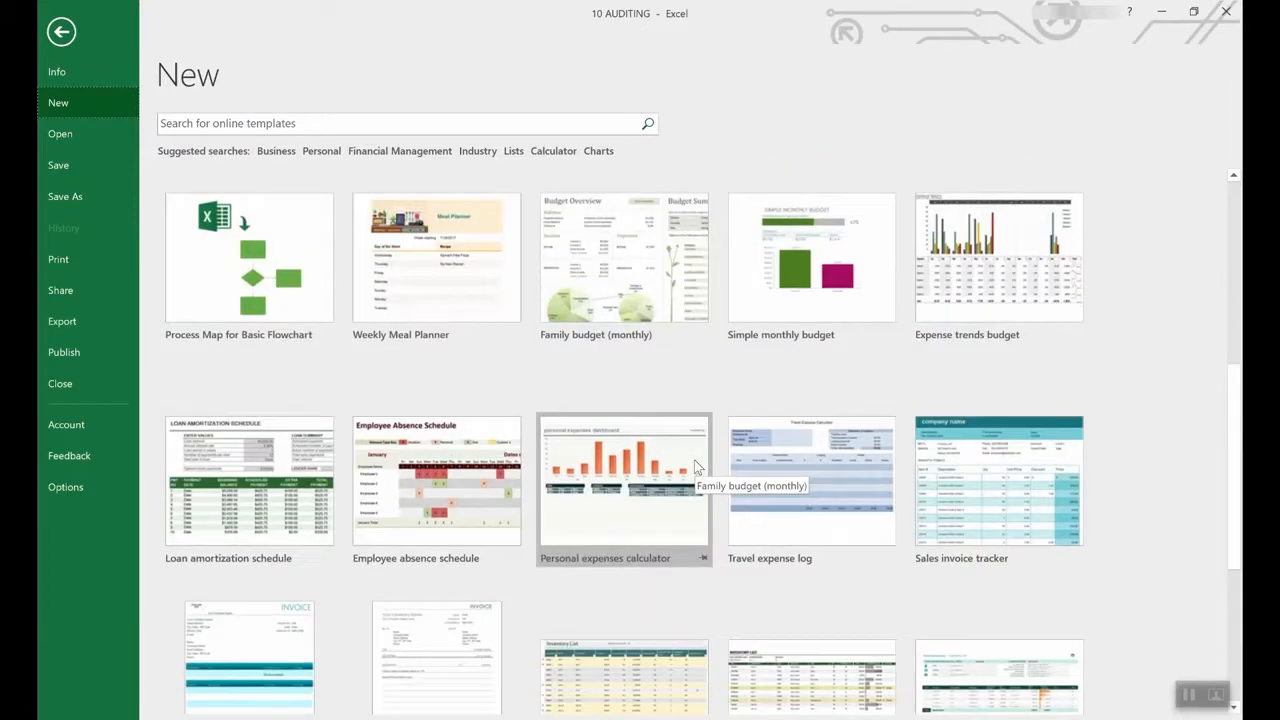
# - Preview the Loan amortization schedule template and create 'Loan amortization schedule1' from it
pyautogui.click(253, 456)
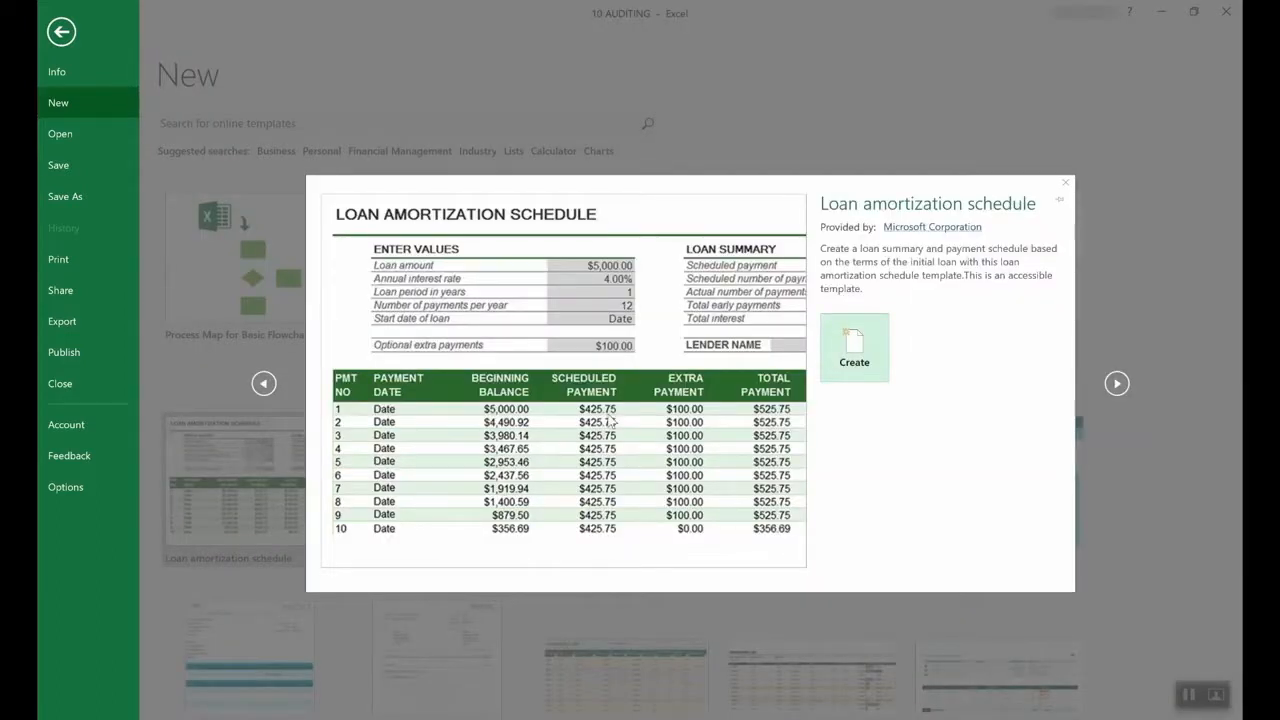
pyautogui.click(855, 350)
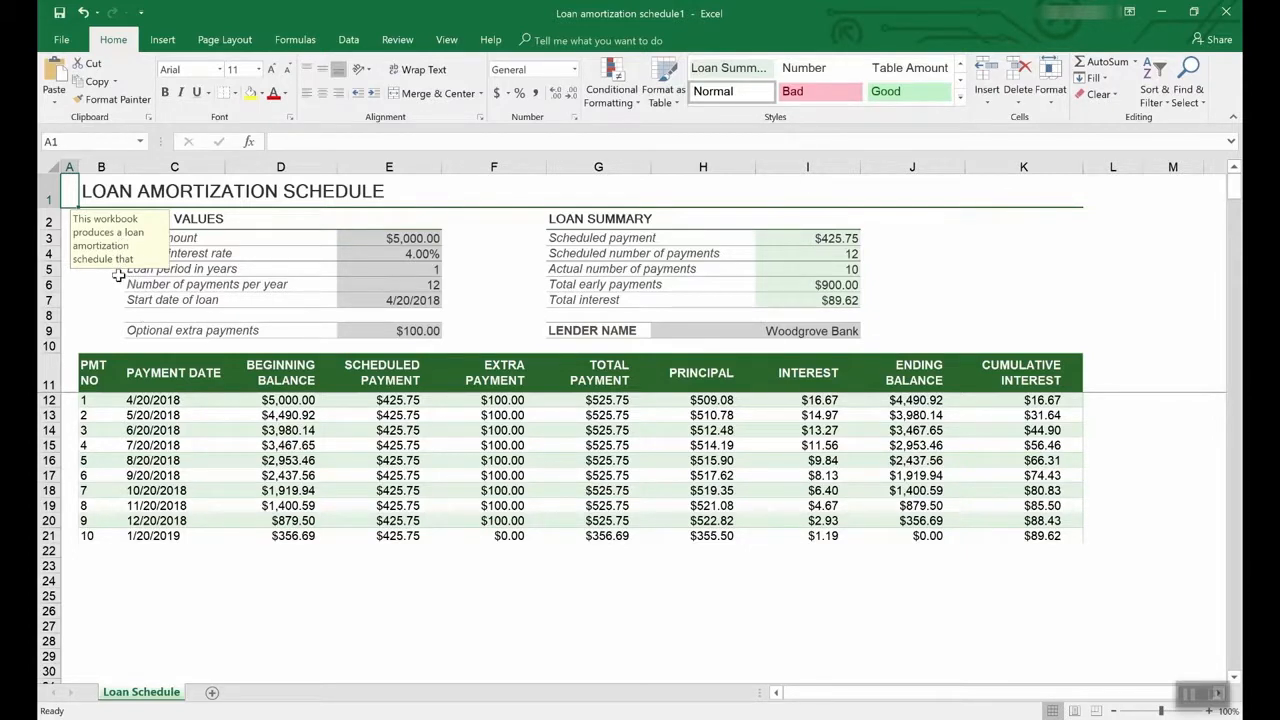
pyautogui.click(418, 254)
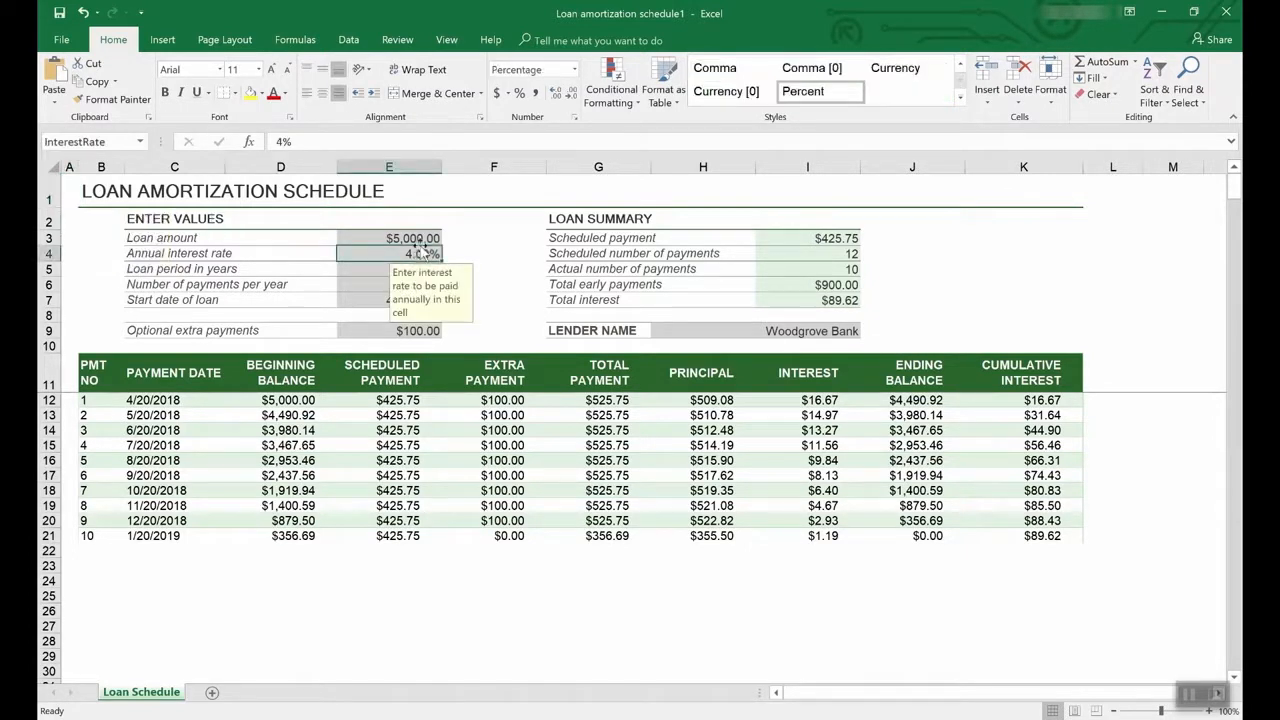
pyautogui.click(418, 238)
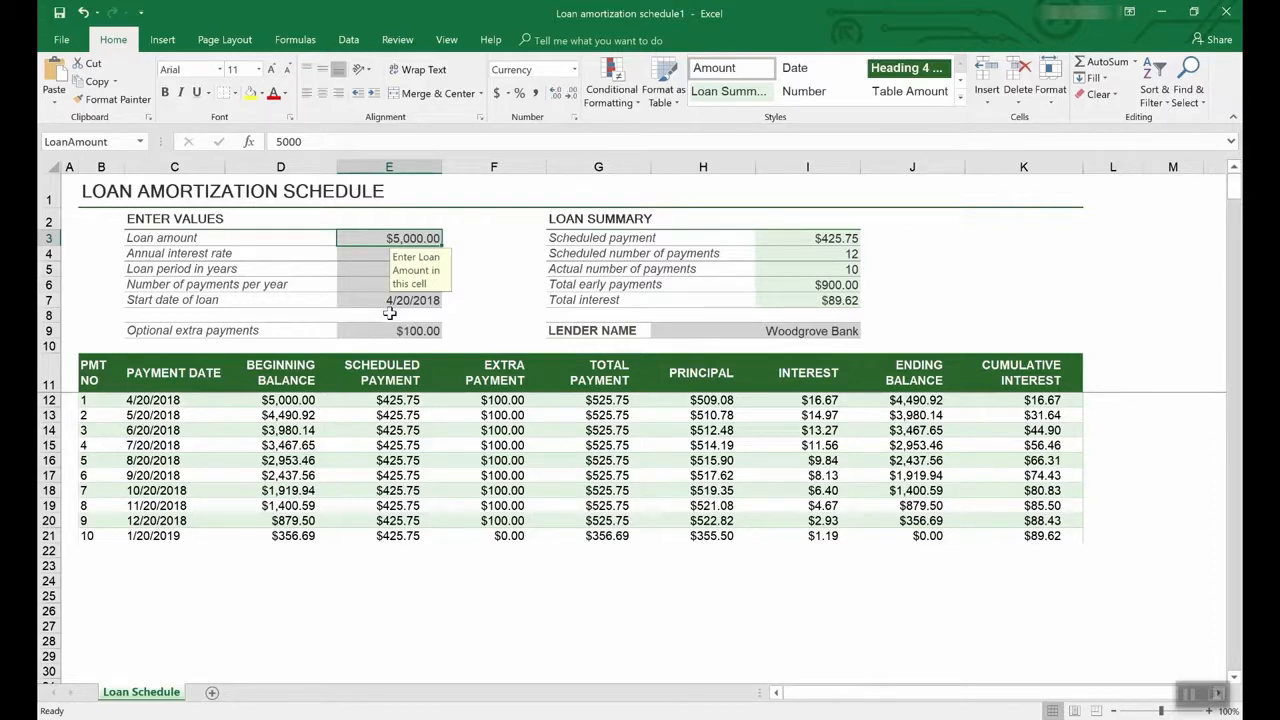
# - Browse the Lists template results, such as To do list, Class roster and Inventory list
pyautogui.click(64, 40)
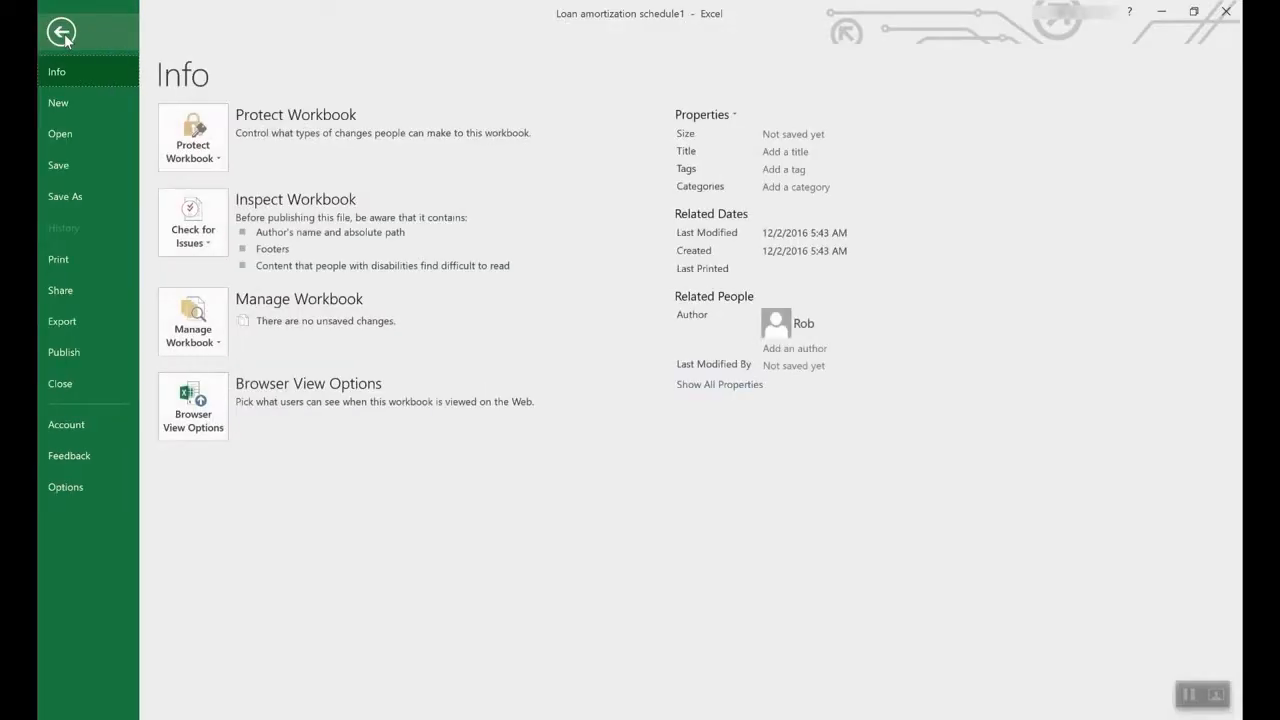
pyautogui.click(64, 100)
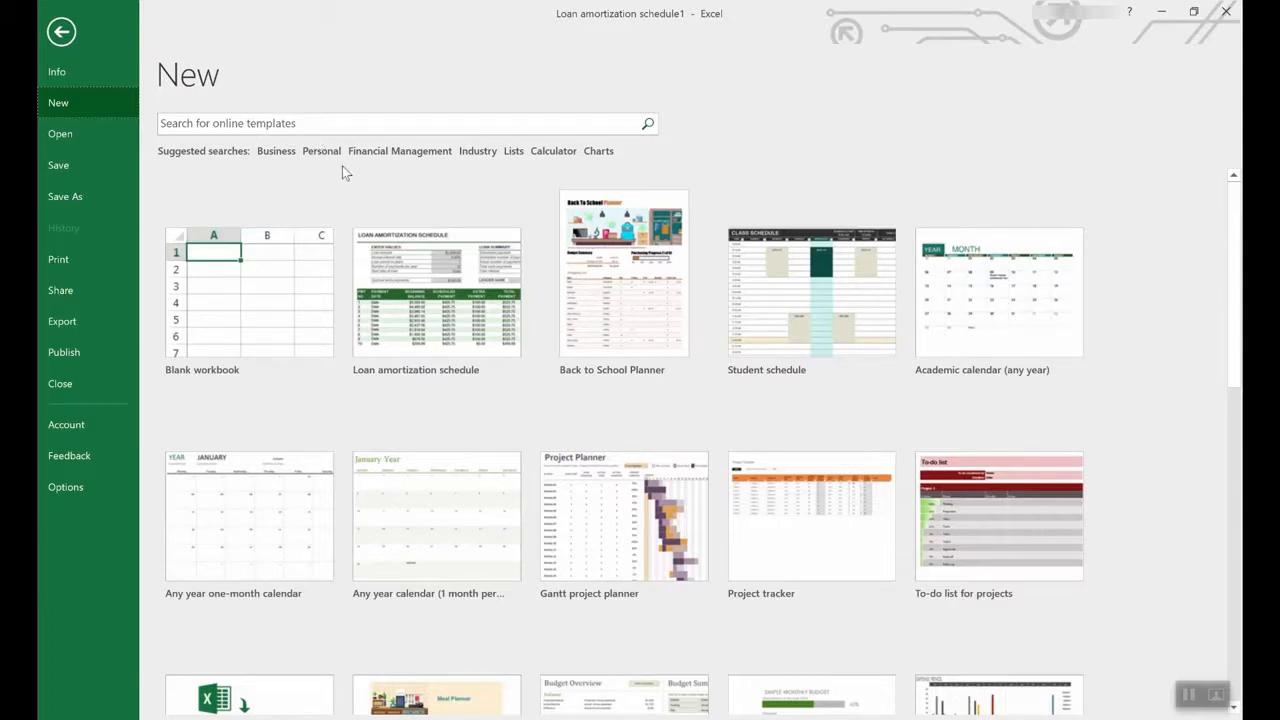
pyautogui.click(514, 151)
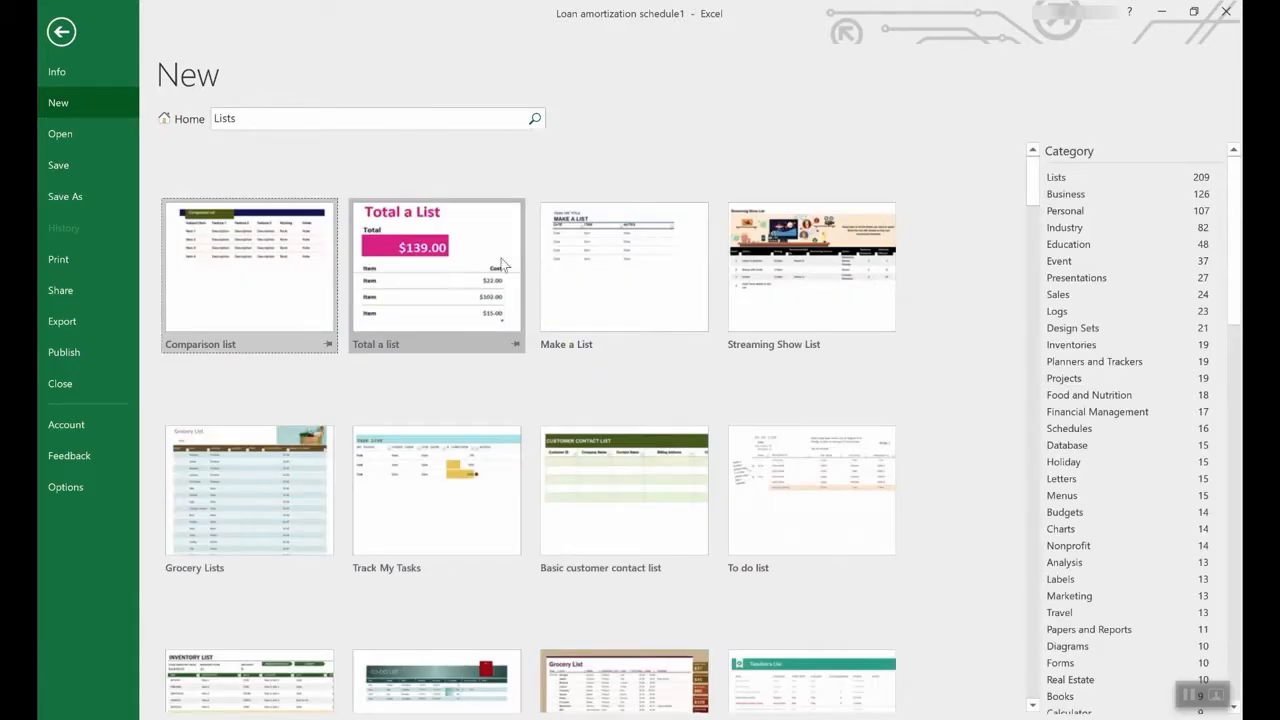
pyautogui.scroll(-3, 587, 435)
pyautogui.scroll(-3, 587, 430)
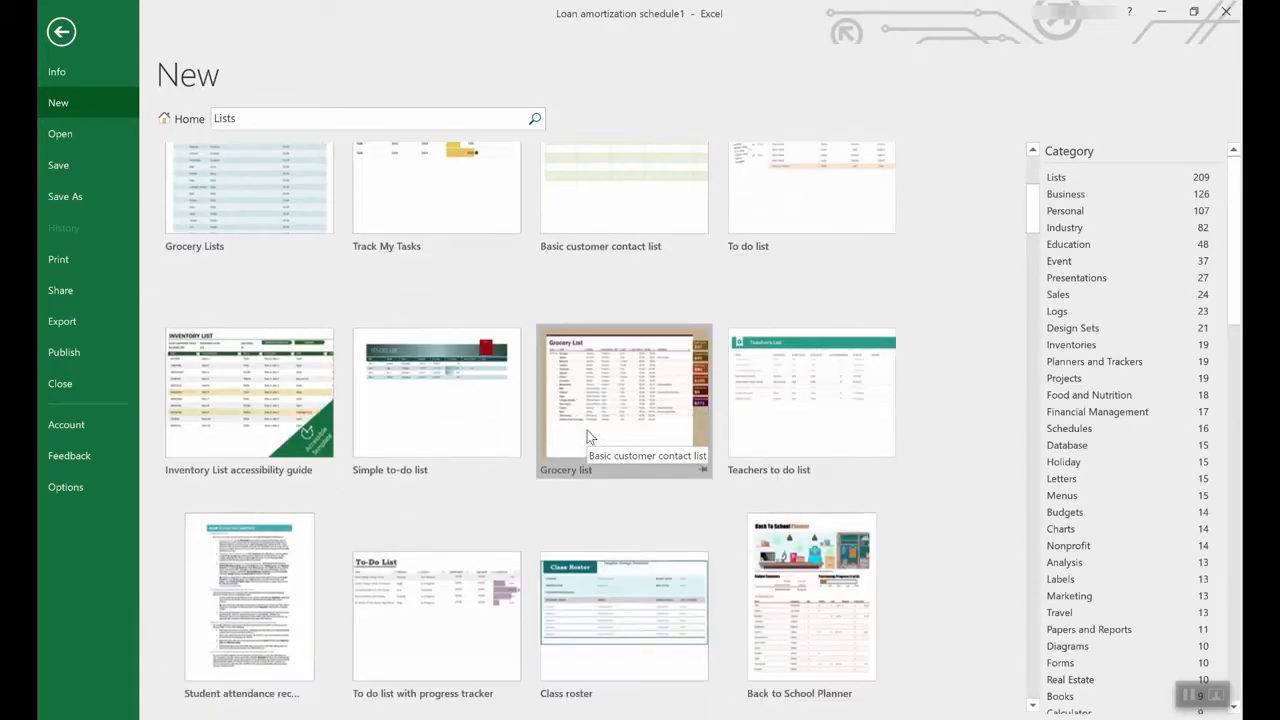
pyautogui.scroll(-3, 587, 430)
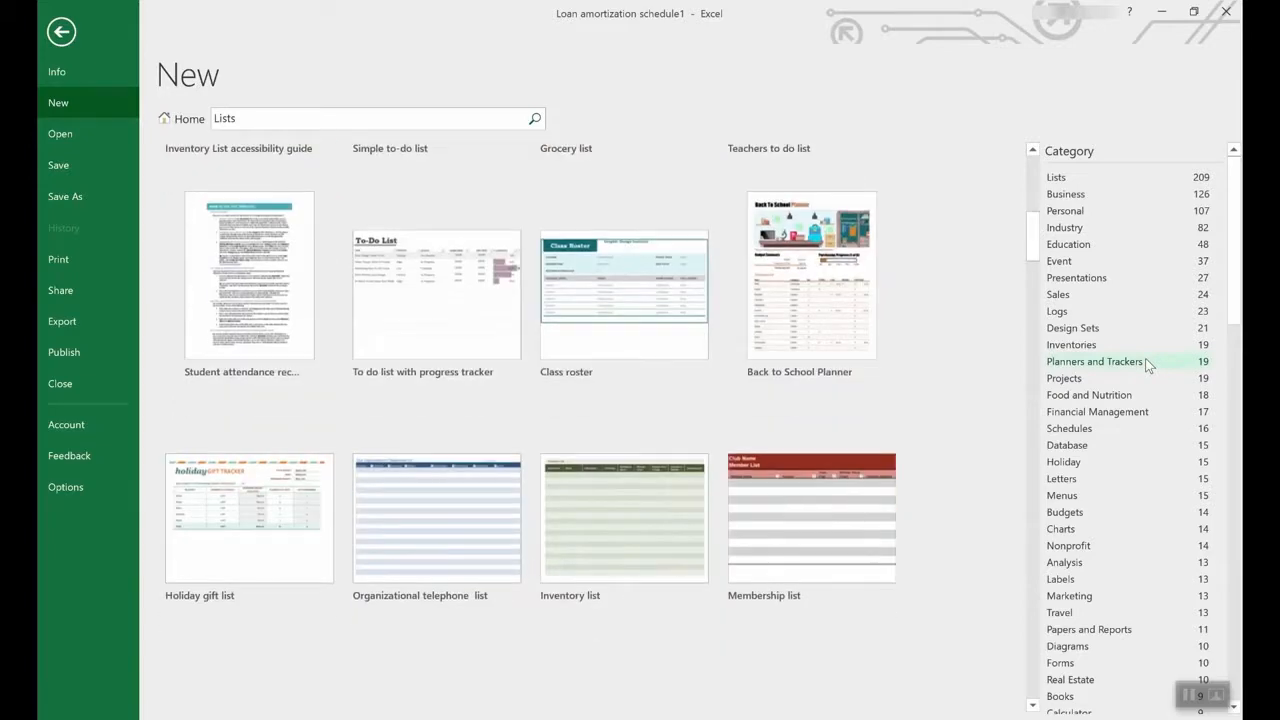
pyautogui.scroll(-5, 1145, 358)
pyautogui.scroll(-12, 1130, 425)
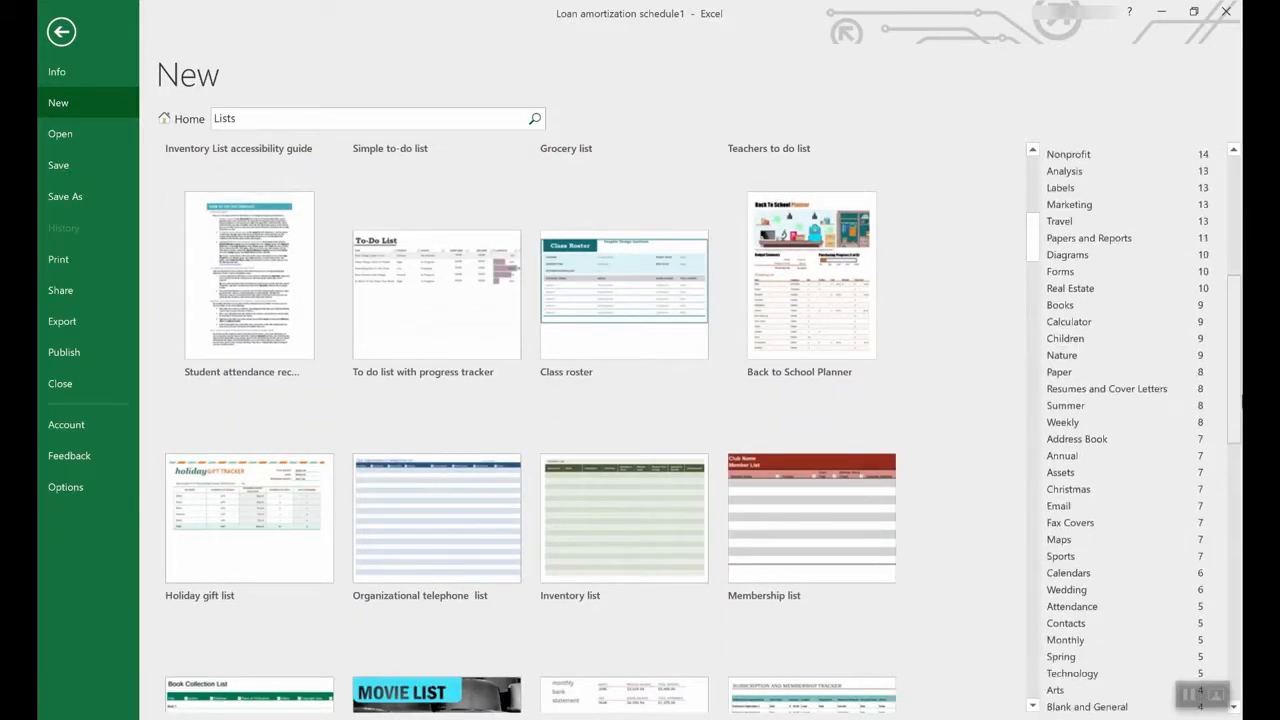
pyautogui.scroll(12, 1193, 363)
pyautogui.scroll(6, 1185, 330)
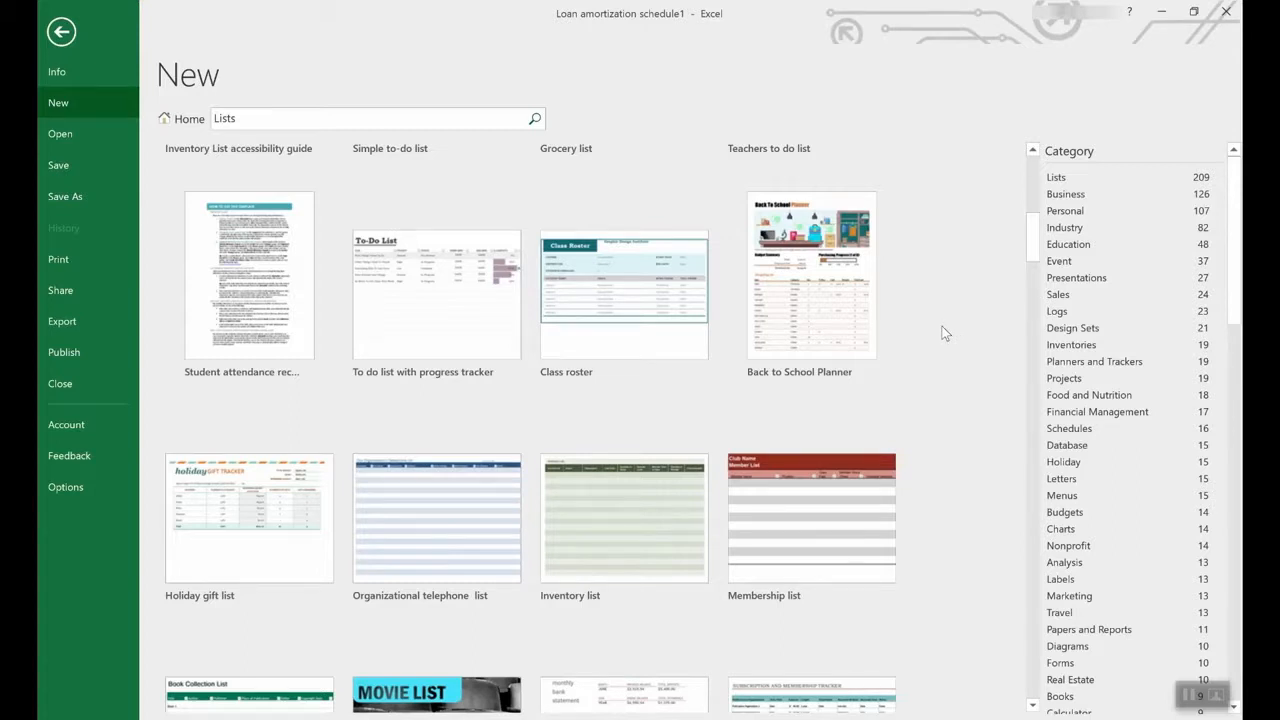
# - Create a new workbook from the Employee time sheet (weekly, monthly, yearly) template
pyautogui.click(174, 119)
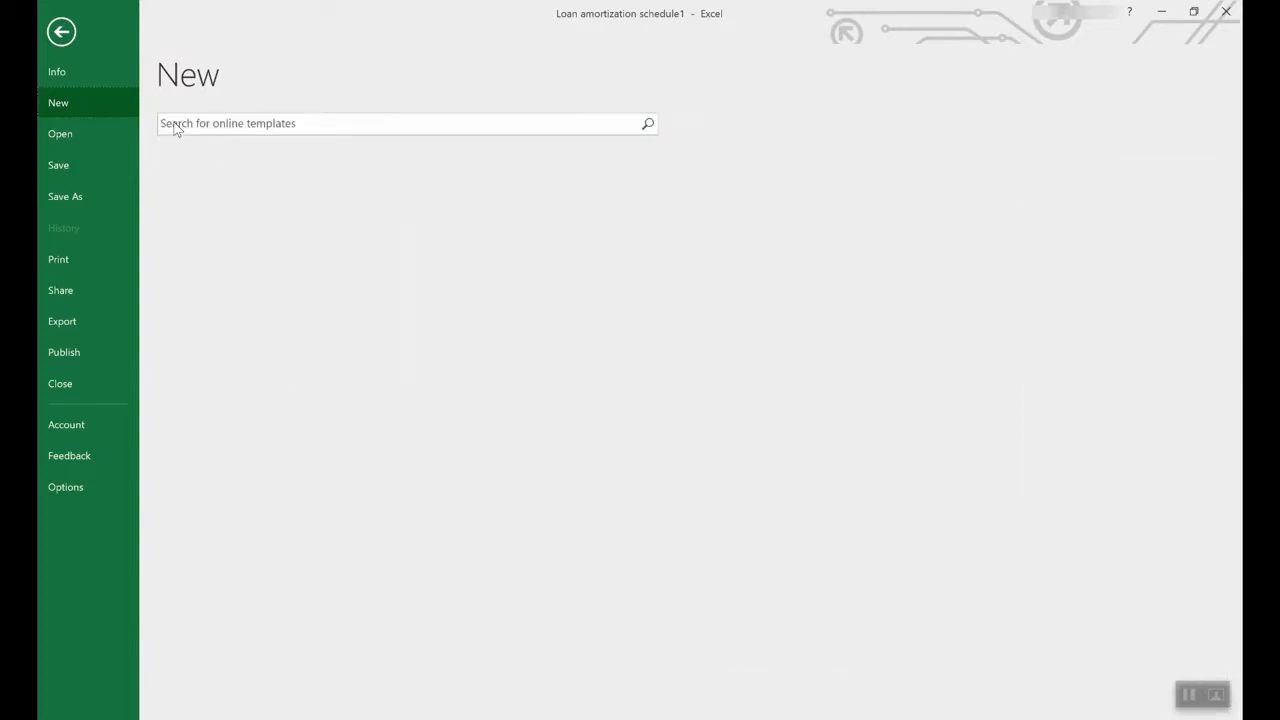
pyautogui.scroll(-6, 740, 432)
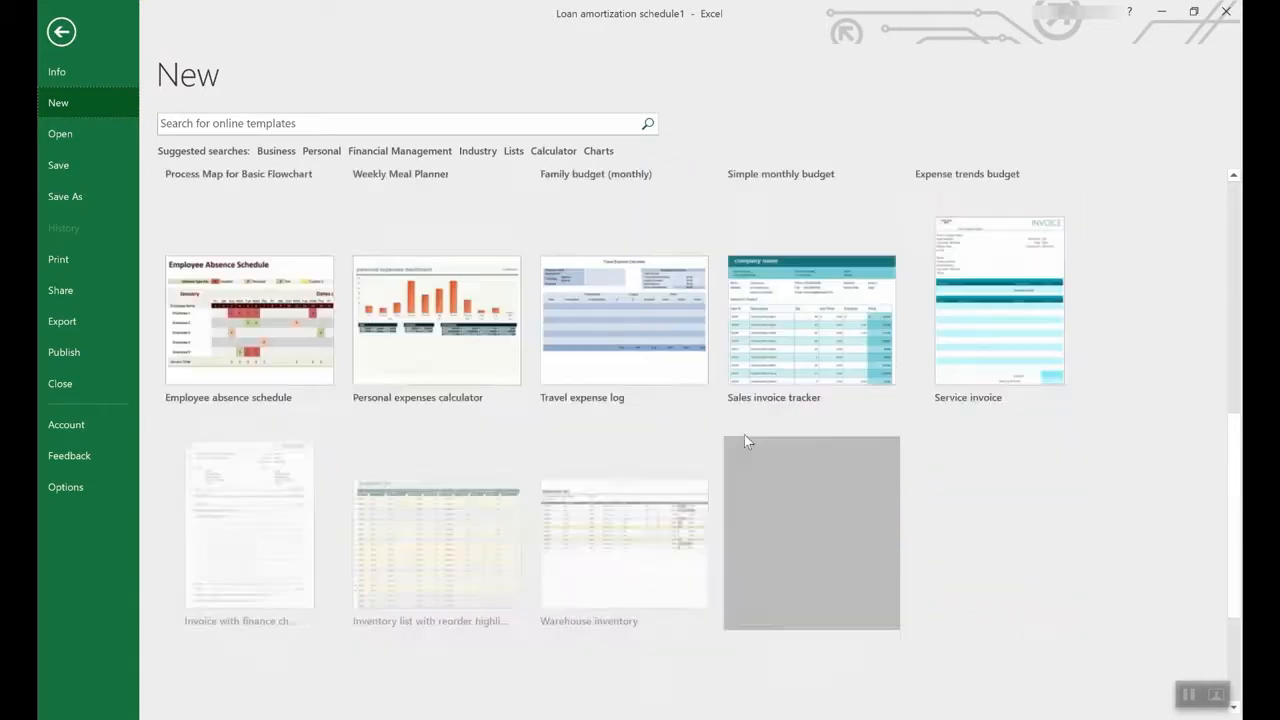
pyautogui.scroll(-3, 744, 434)
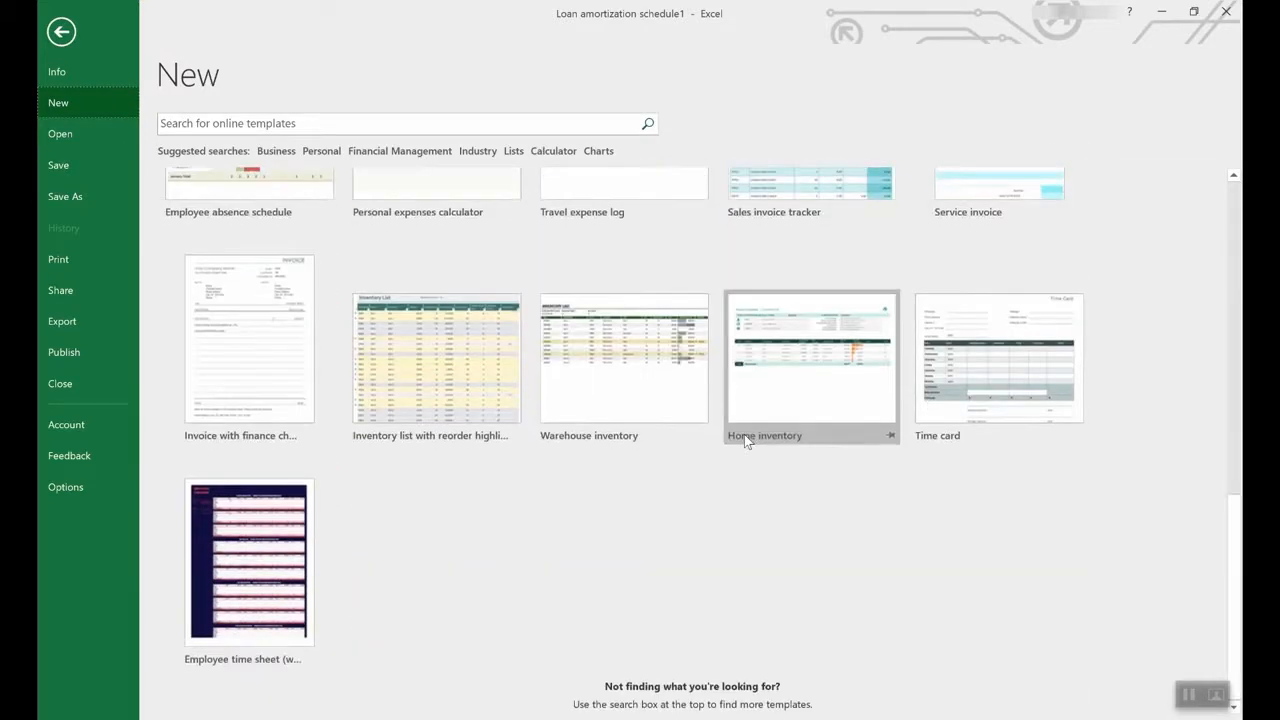
pyautogui.click(241, 535)
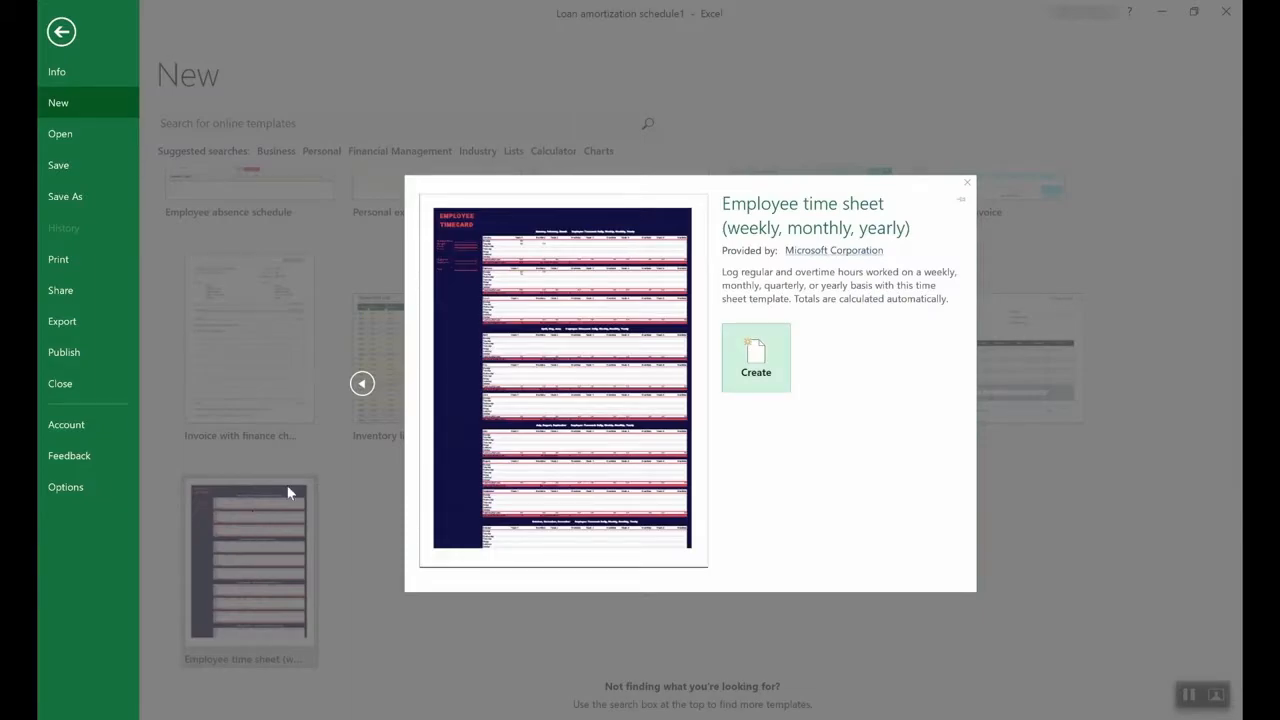
pyautogui.click(770, 358)
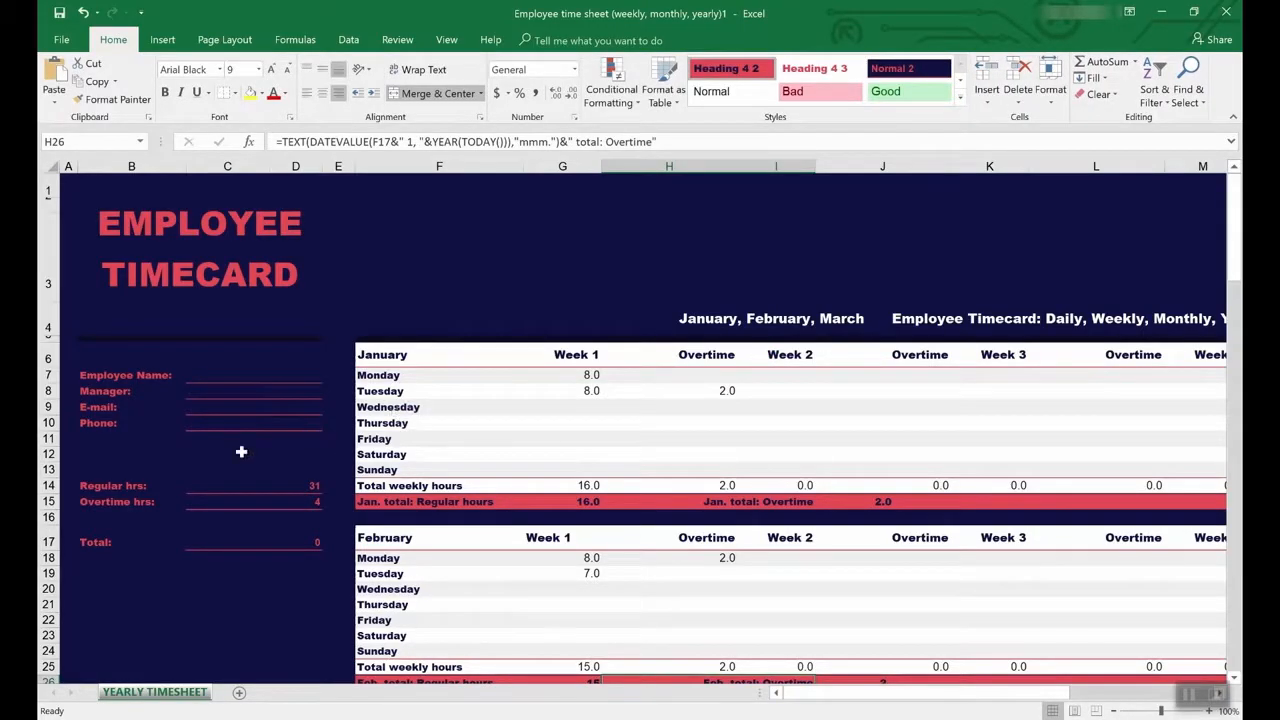
# - Trace precedents of the Overtime hrs total in C15, showing arrows from columns H and J
pyautogui.click(236, 487)
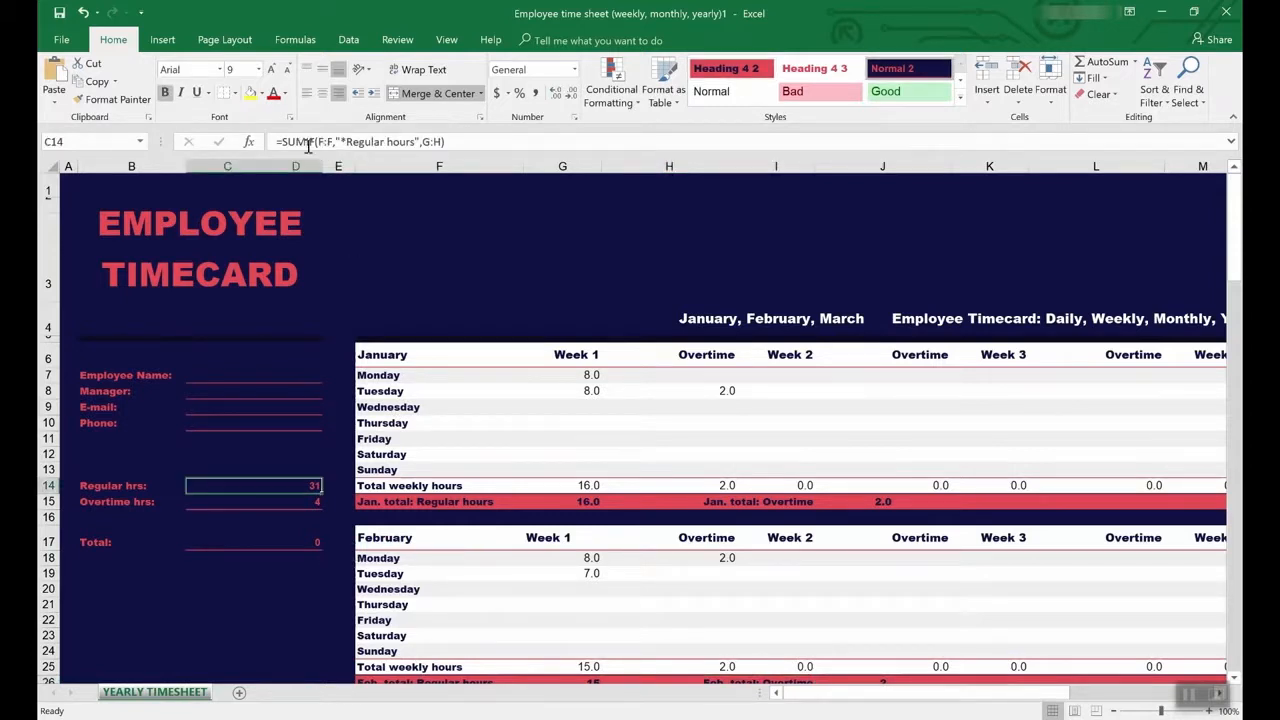
pyautogui.click(296, 503)
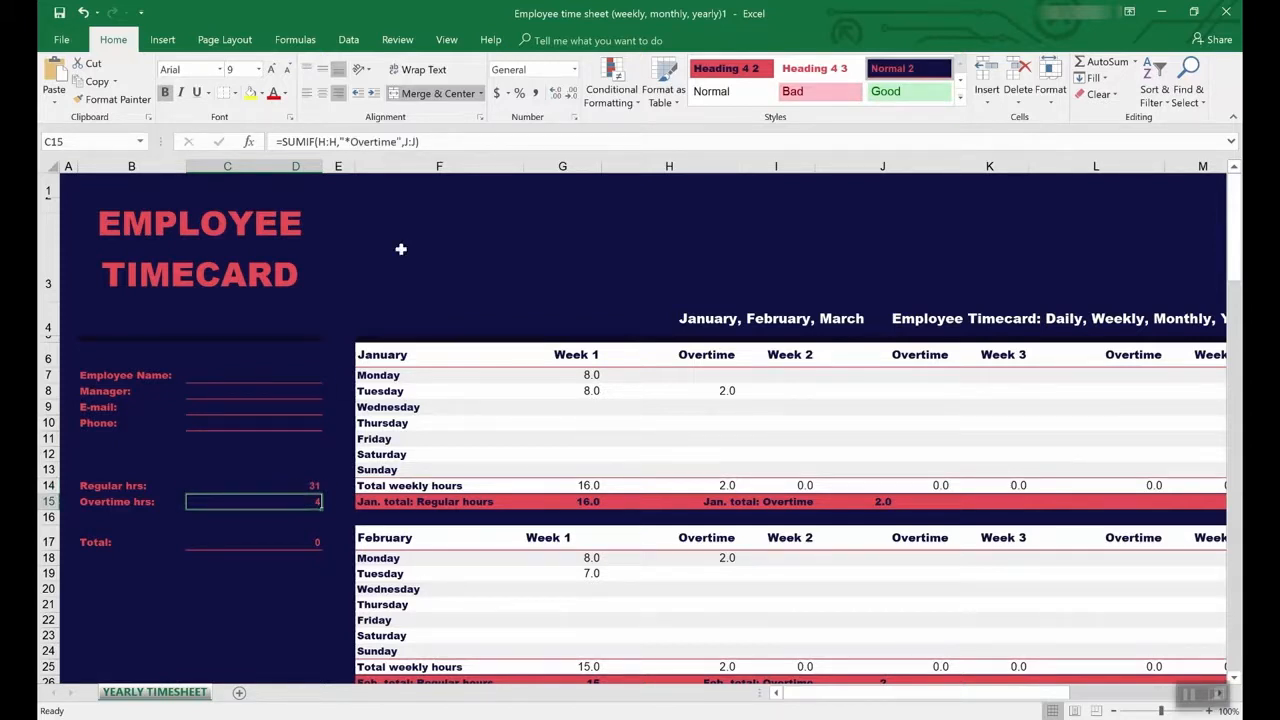
pyautogui.click(396, 42)
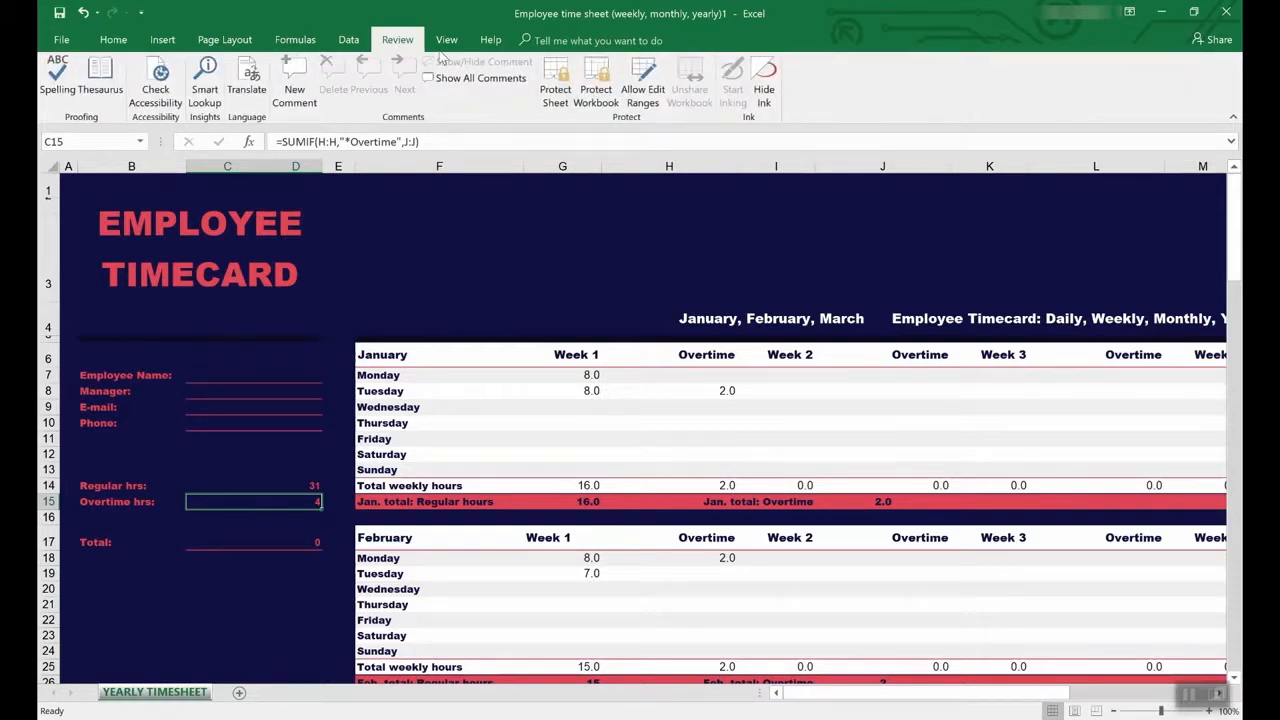
pyautogui.click(295, 40)
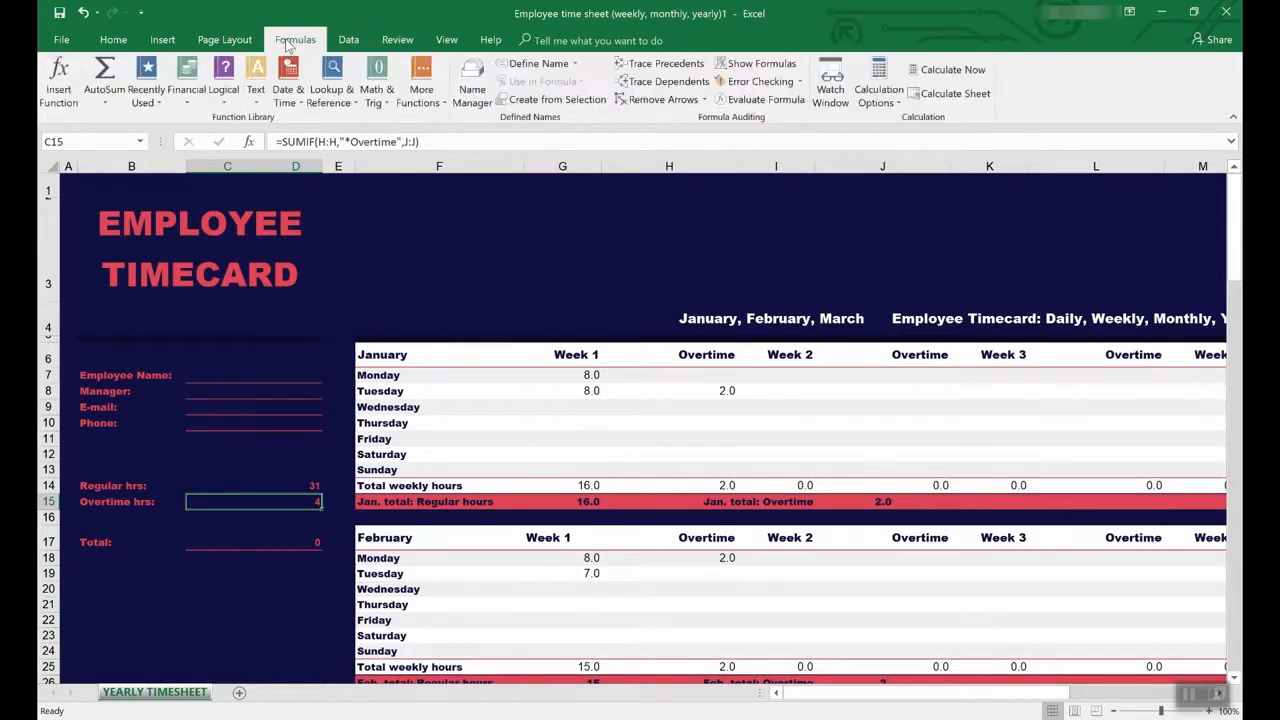
pyautogui.click(660, 64)
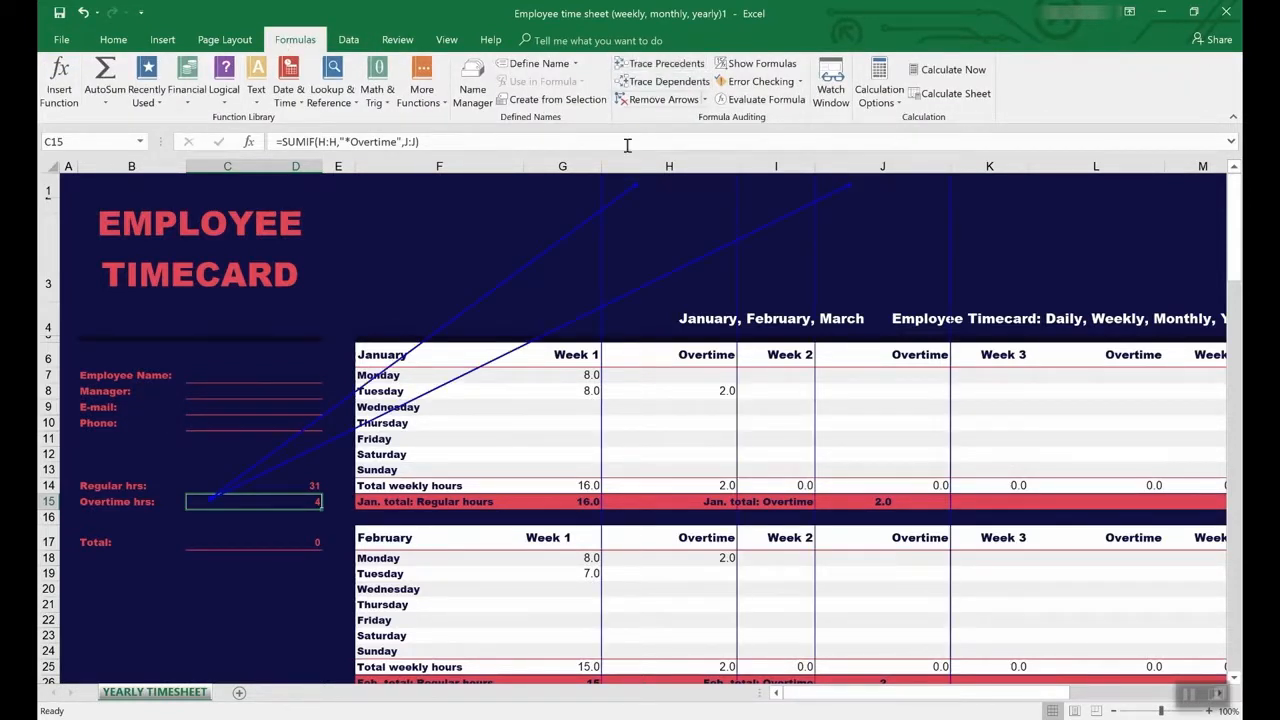
# - Review the precedent arrows and select the Regular hrs total in C14
pyautogui.scroll(-7, 652, 486)
pyautogui.scroll(7, 655, 484)
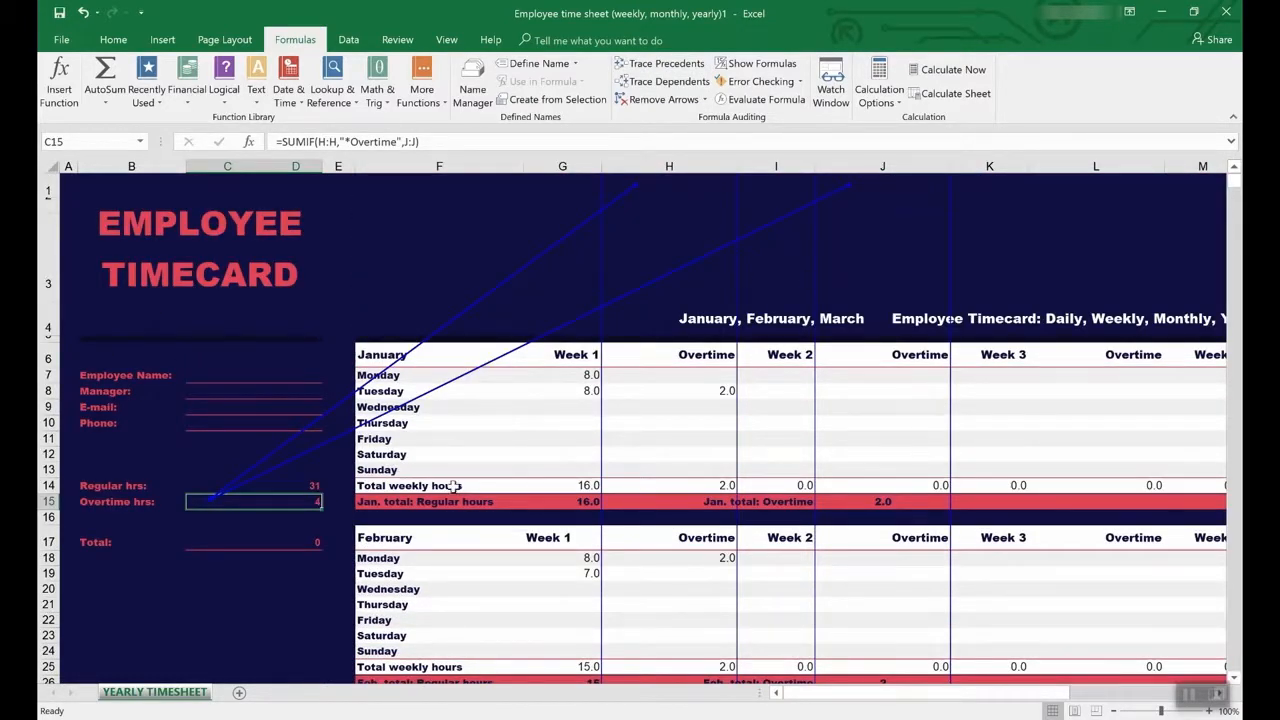
pyautogui.click(260, 486)
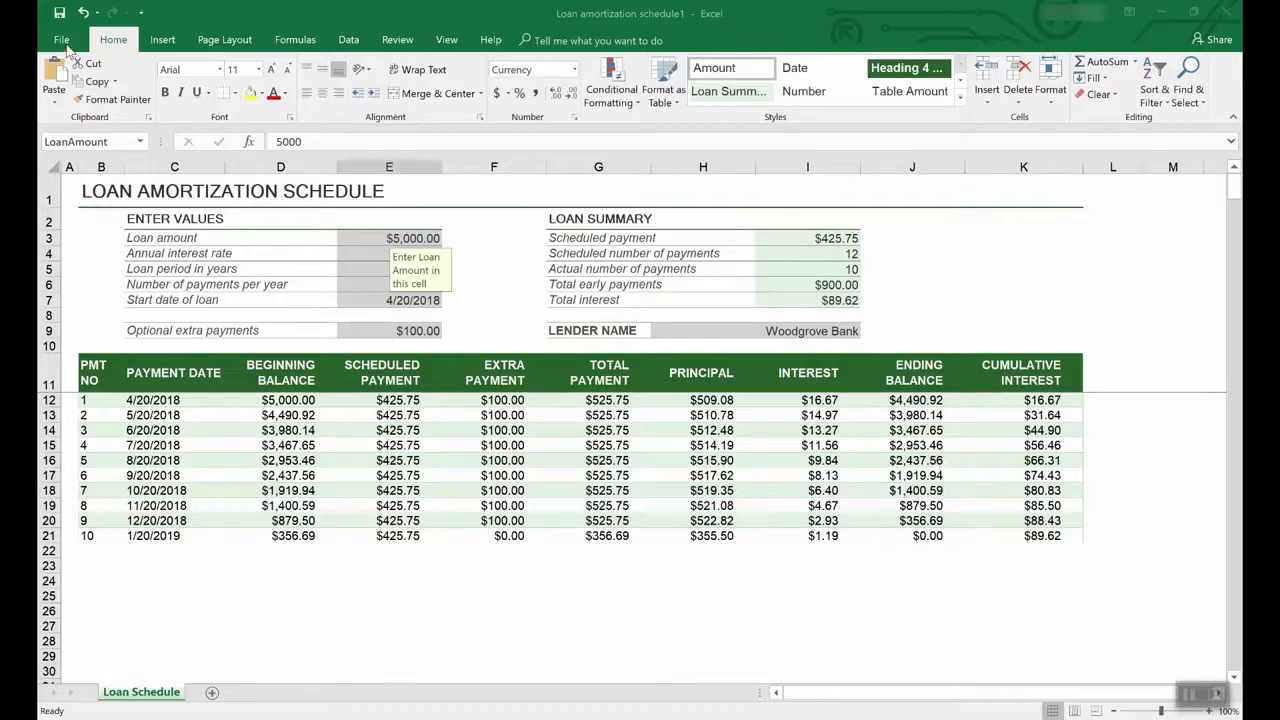
# - Open the Save As dialog for Loan amortization schedule1 in the Documents folder
pyautogui.click(64, 37)
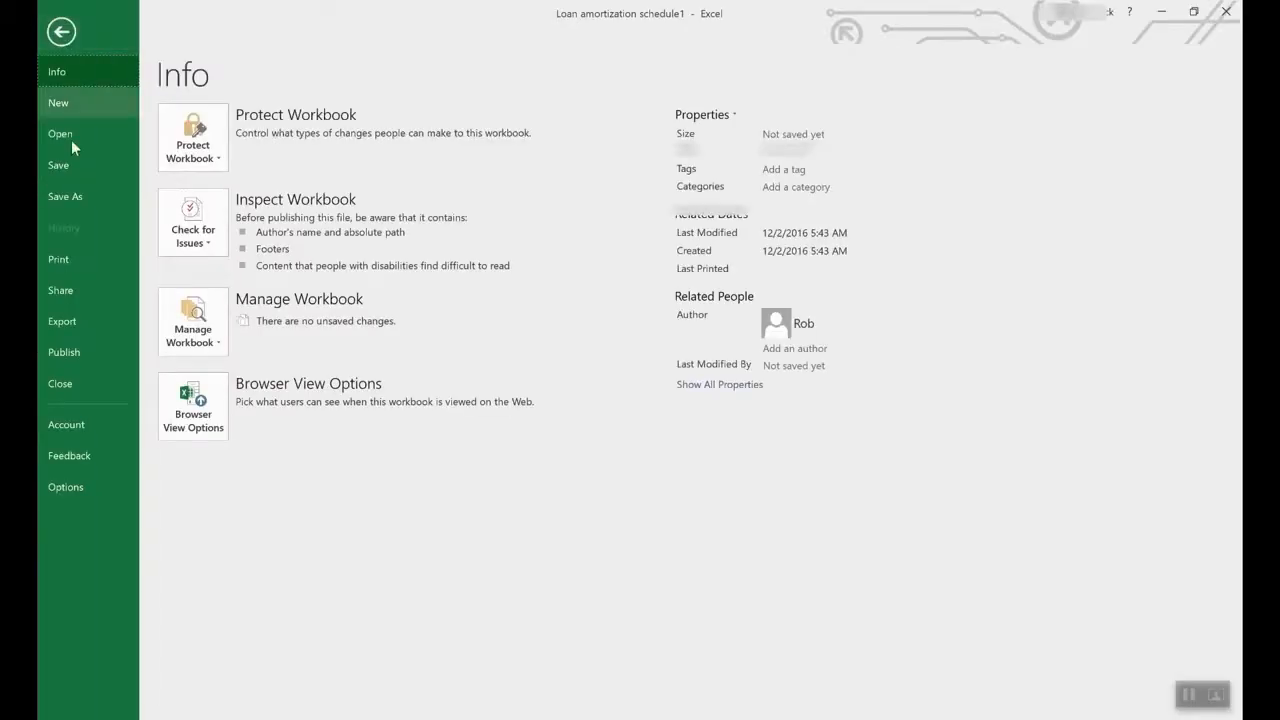
pyautogui.click(82, 197)
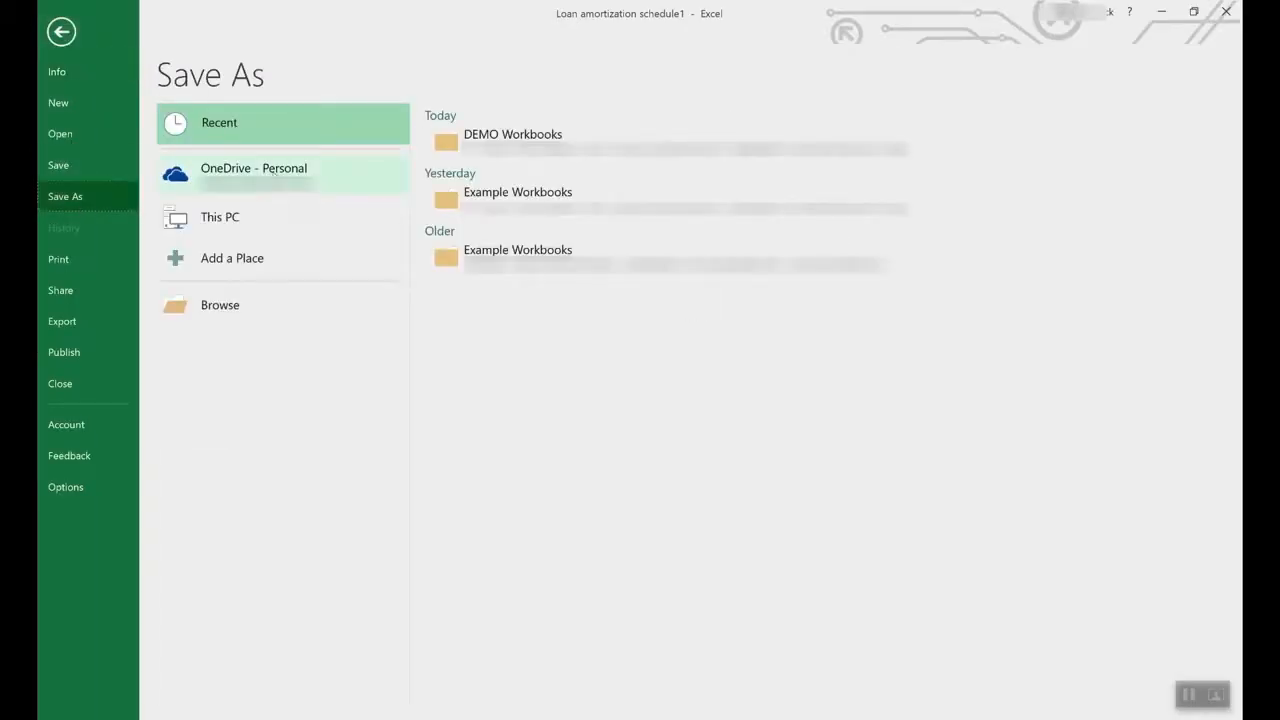
pyautogui.click(274, 172)
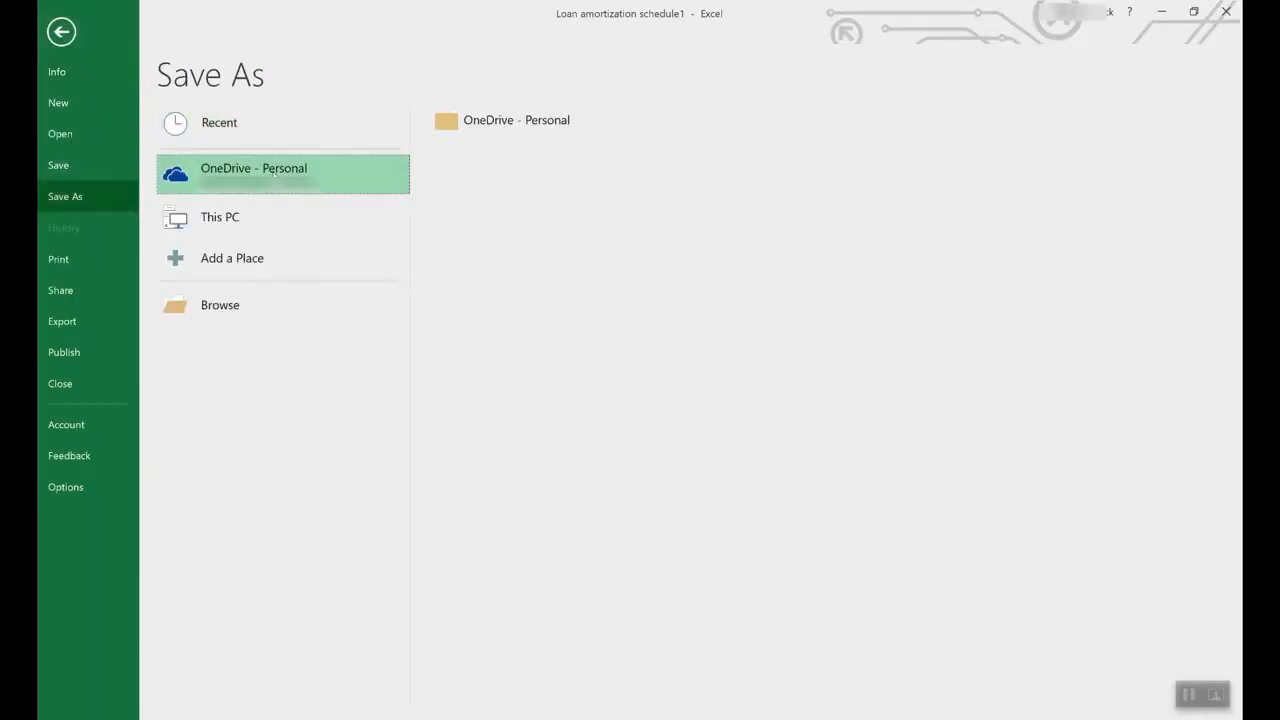
pyautogui.click(241, 209)
pyautogui.click(310, 208)
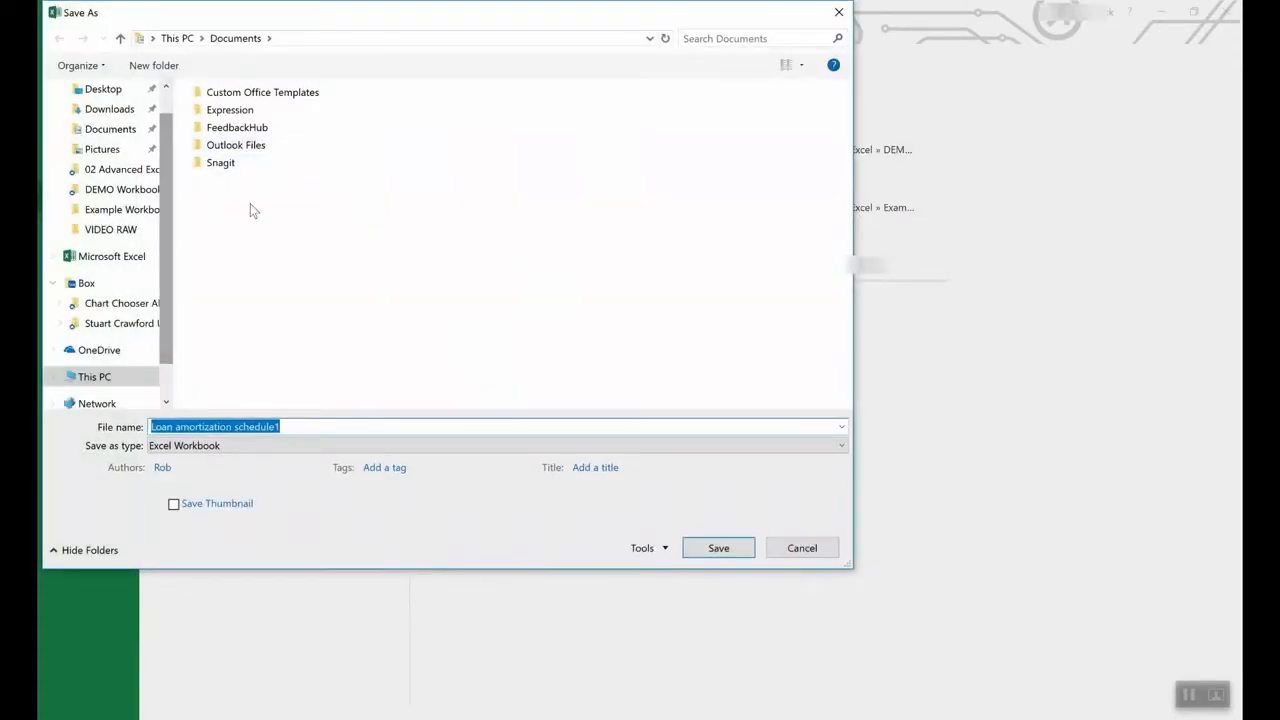
# - Set the save type to Excel Template, then cancel unsaved and return to the Loan Schedule sheet
pyautogui.click(241, 445)
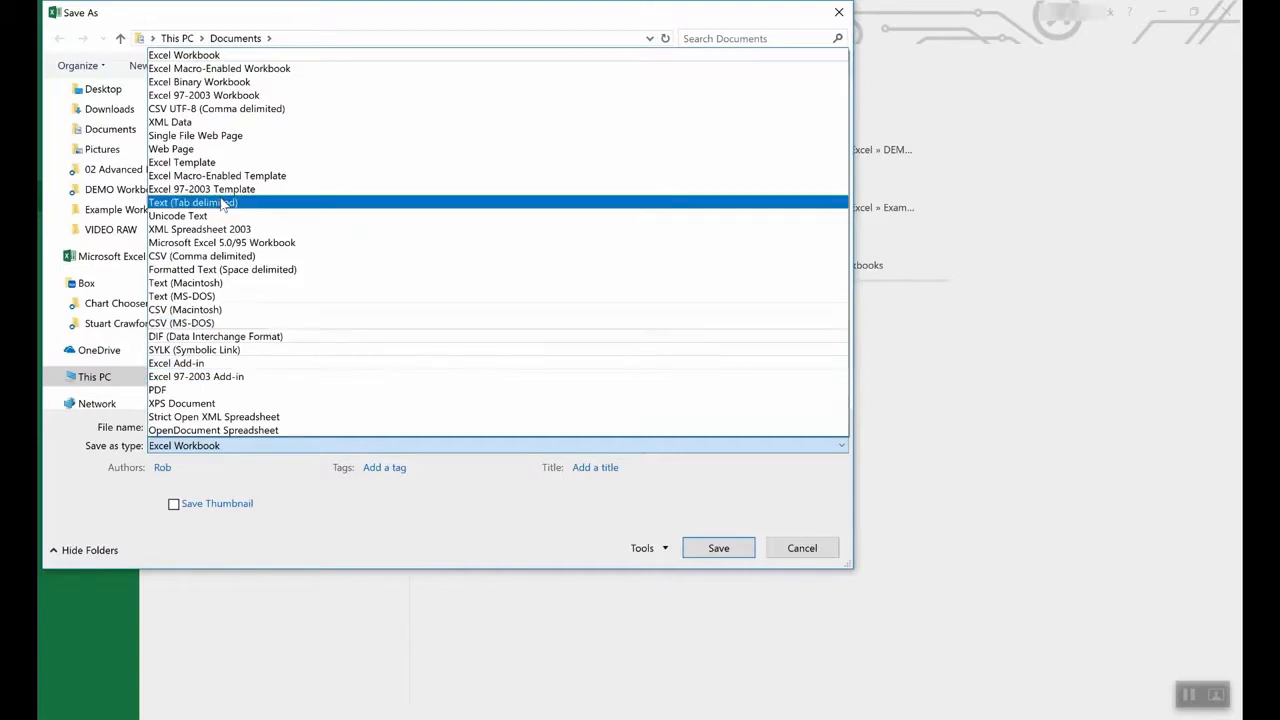
pyautogui.click(212, 162)
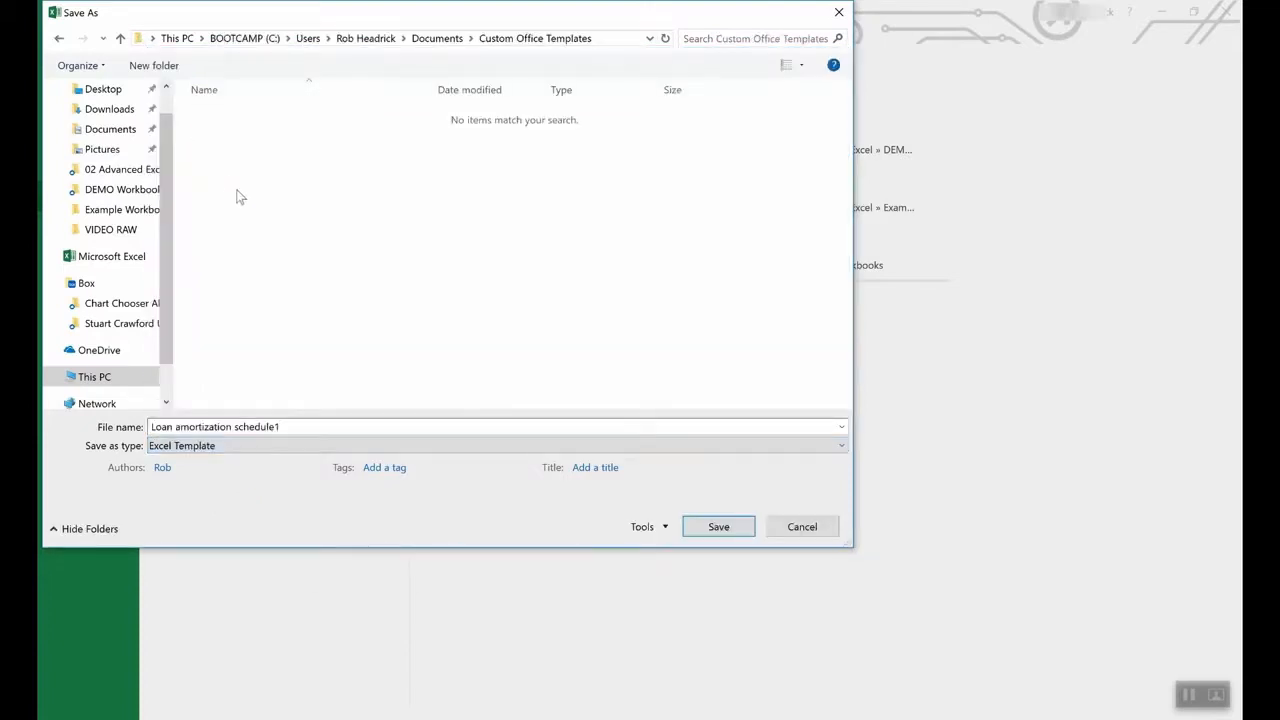
pyautogui.click(802, 528)
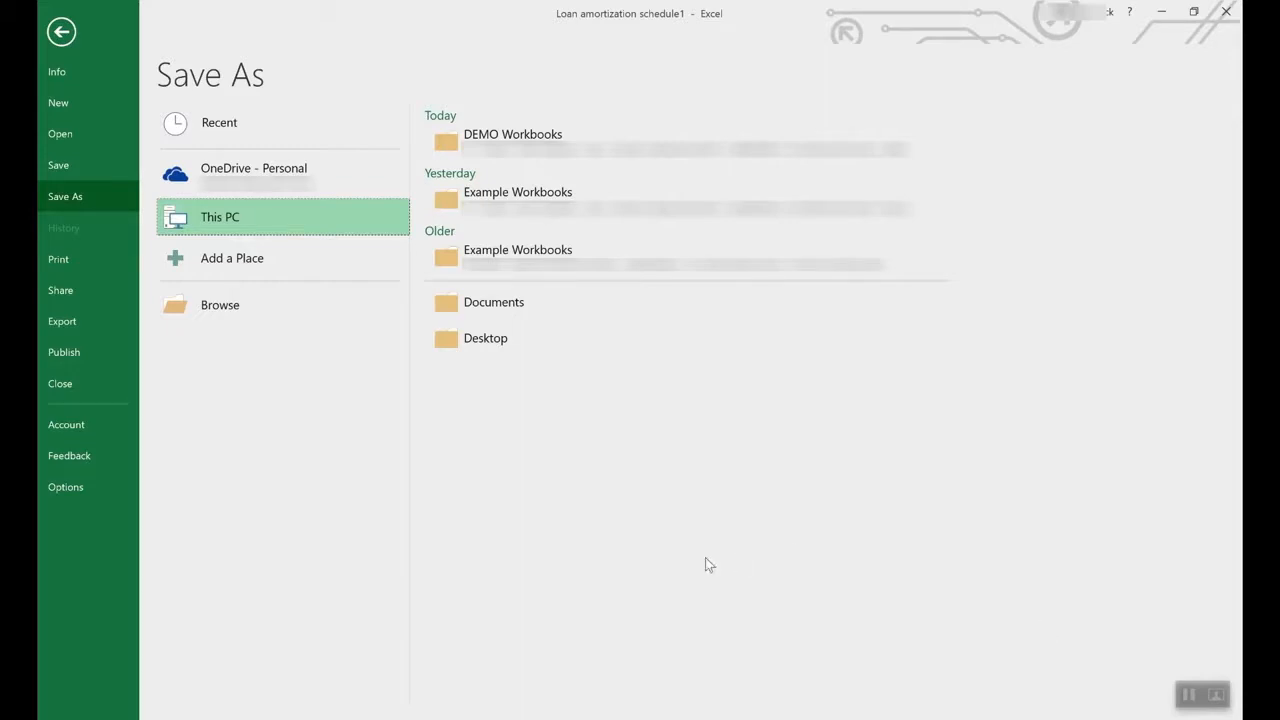
pyautogui.click(61, 33)
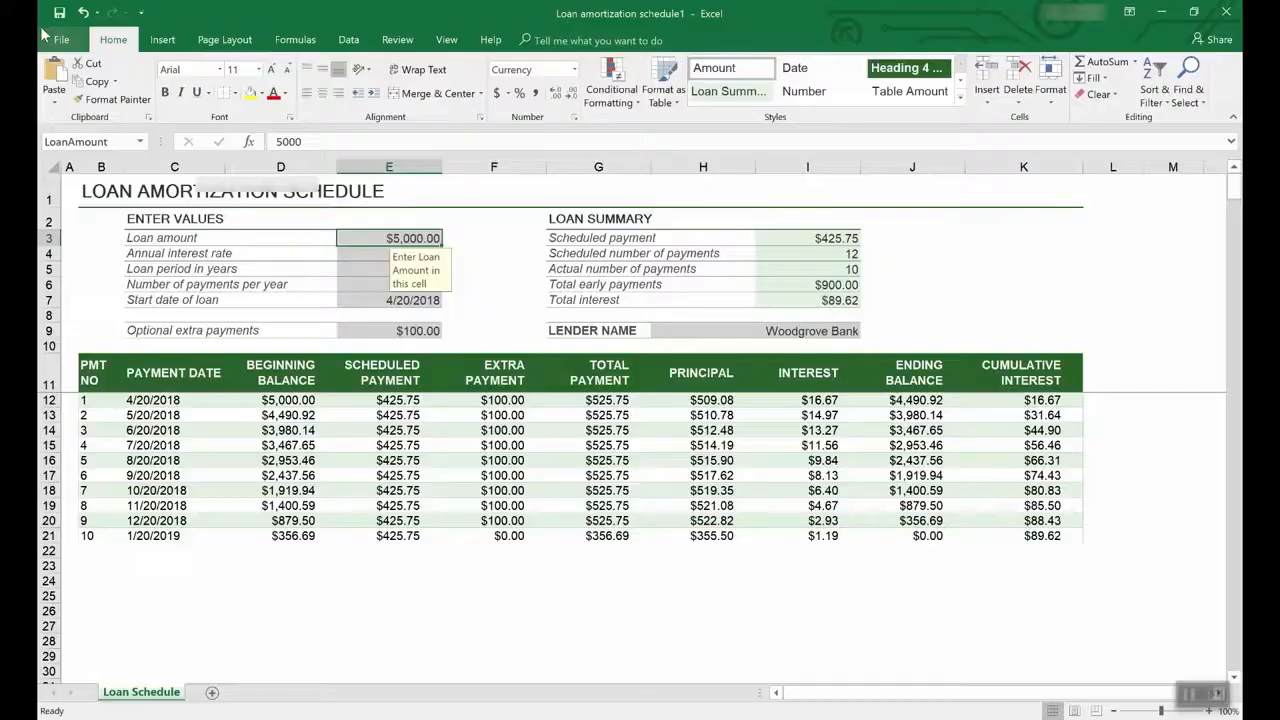